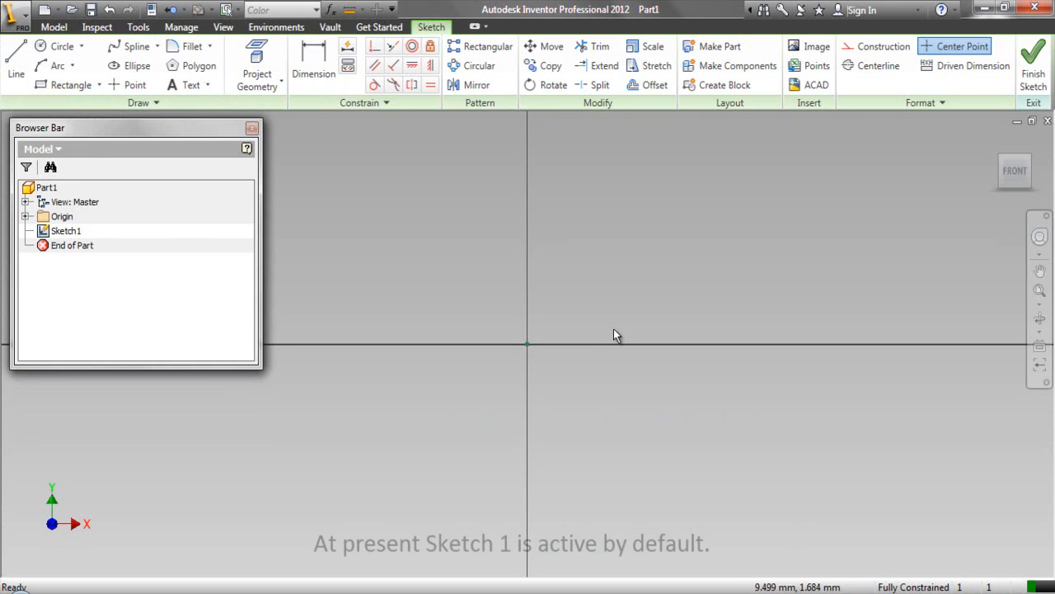
Finish the active Sketch1 and return to part modeling.
left_click(613, 330)
left_click(67, 231)
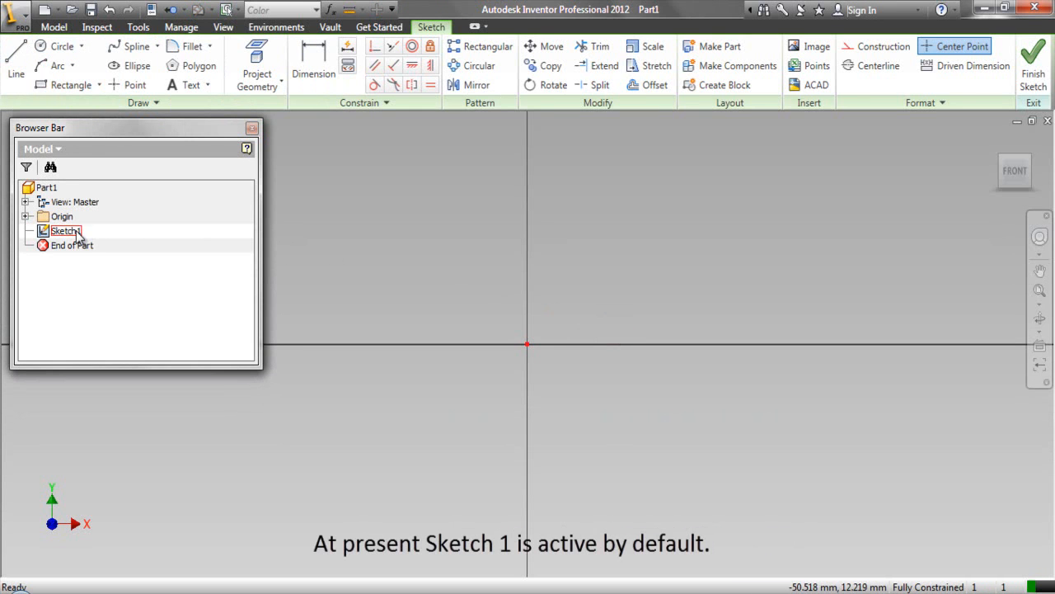
left_click(640, 281)
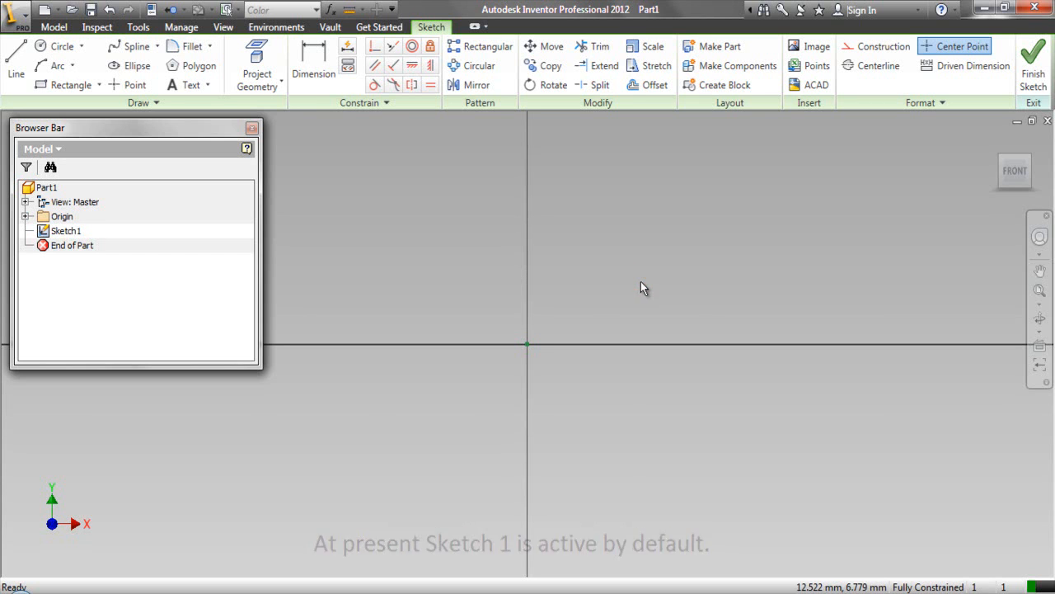
left_click(687, 297)
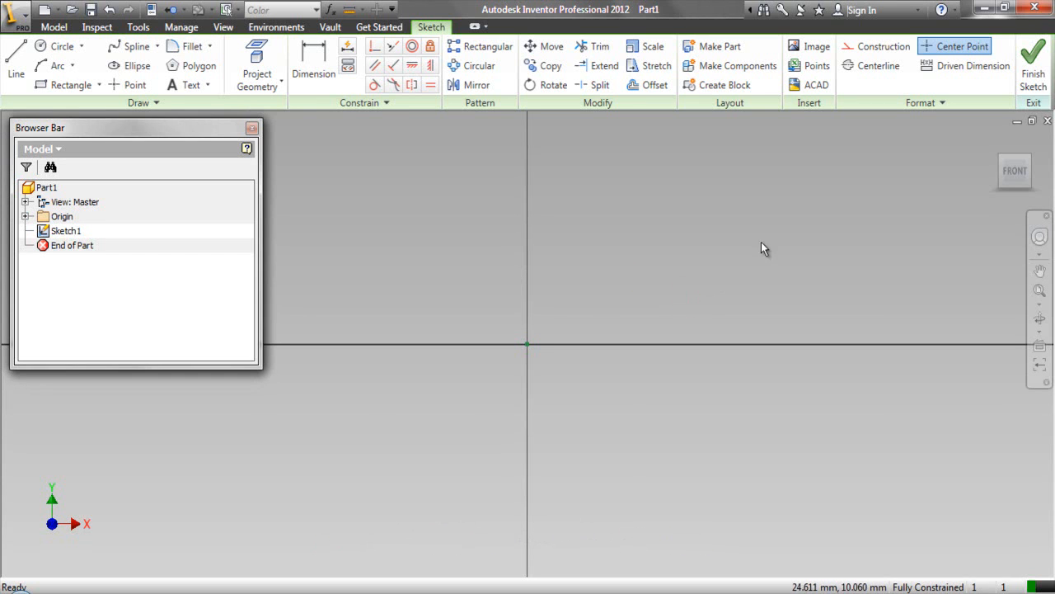
left_click(1031, 72)
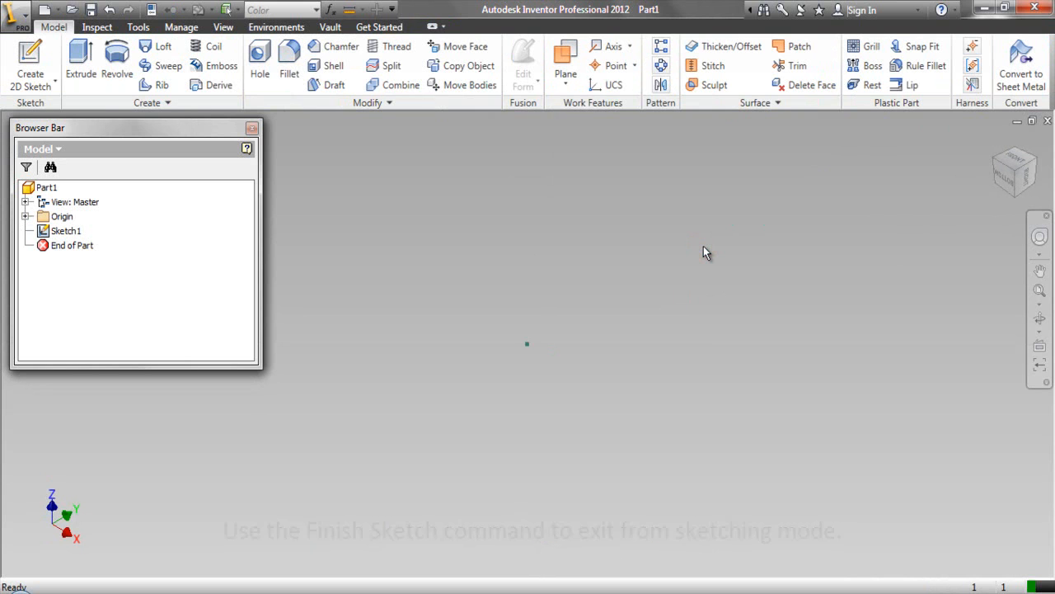
Turn on the visibility of the origin's YZ Plane, with the part shown in an isometric view.
left_click(1004, 179)
left_click(1017, 149)
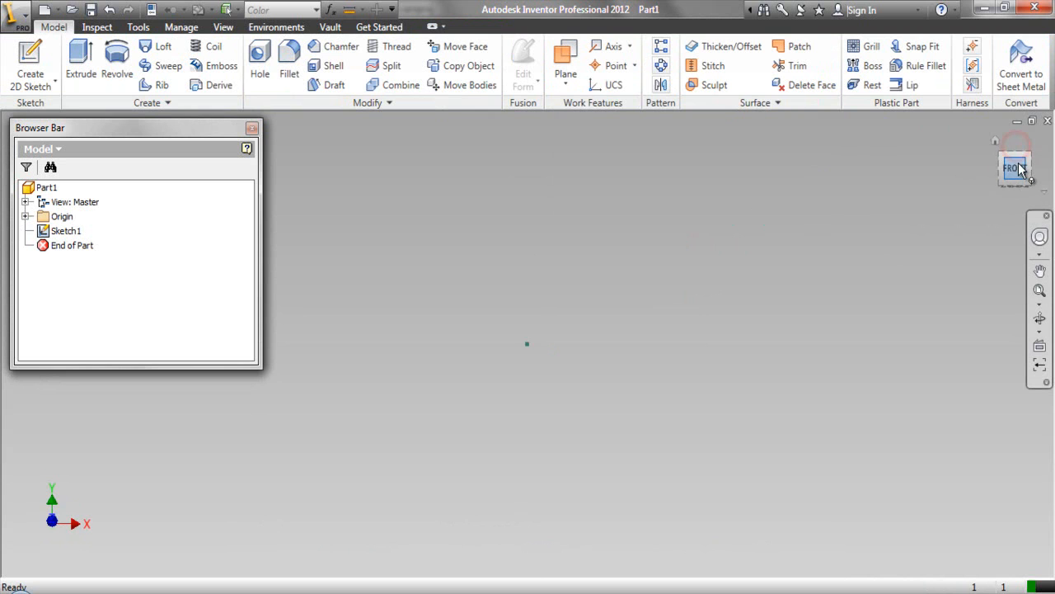
left_click(1029, 159)
left_click(601, 323)
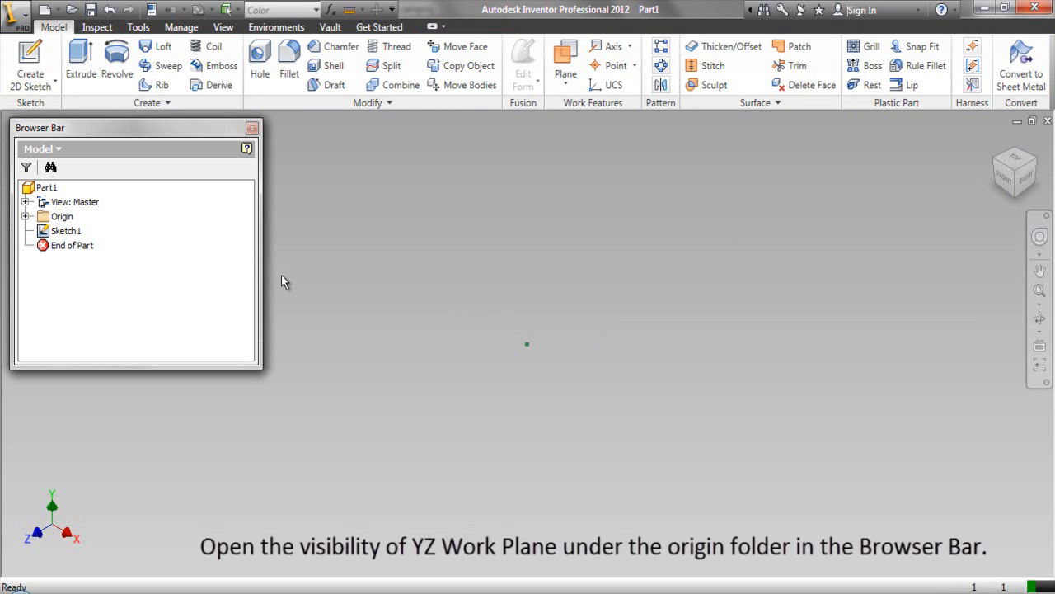
left_click(26, 217)
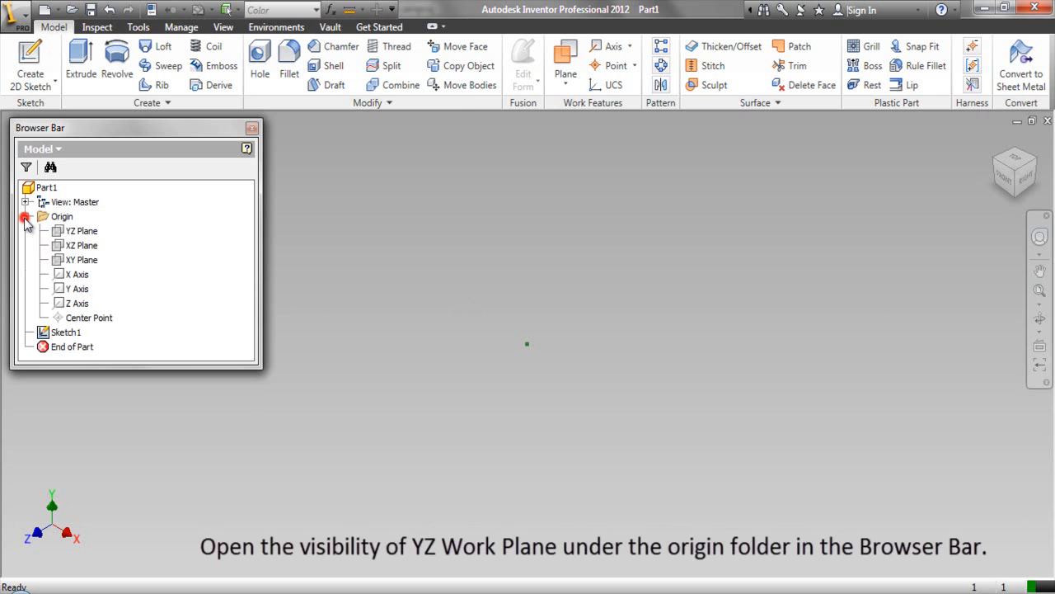
left_click(73, 232)
right_click(69, 234)
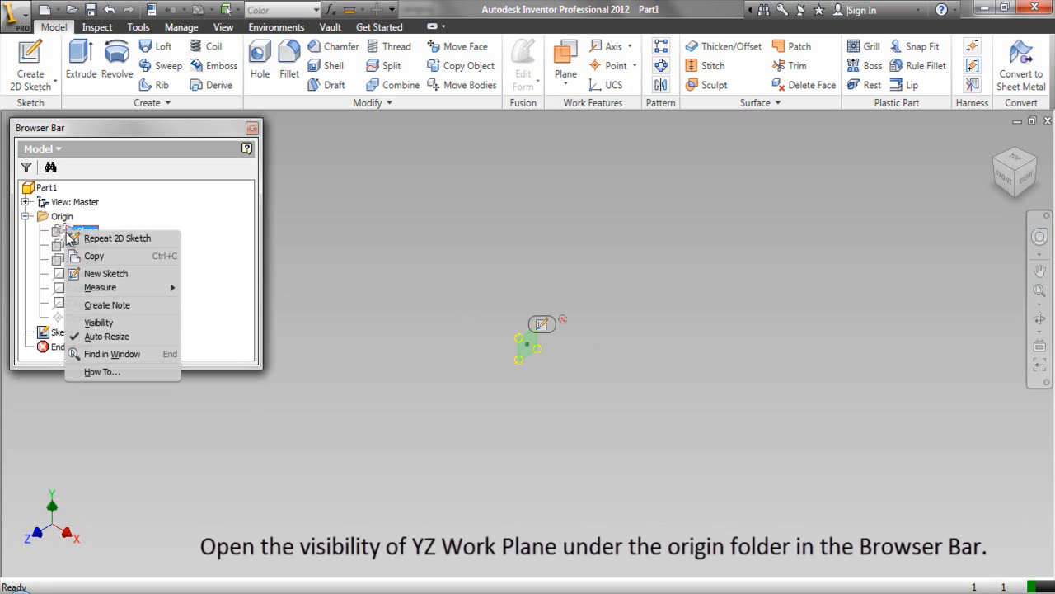
left_click(80, 322)
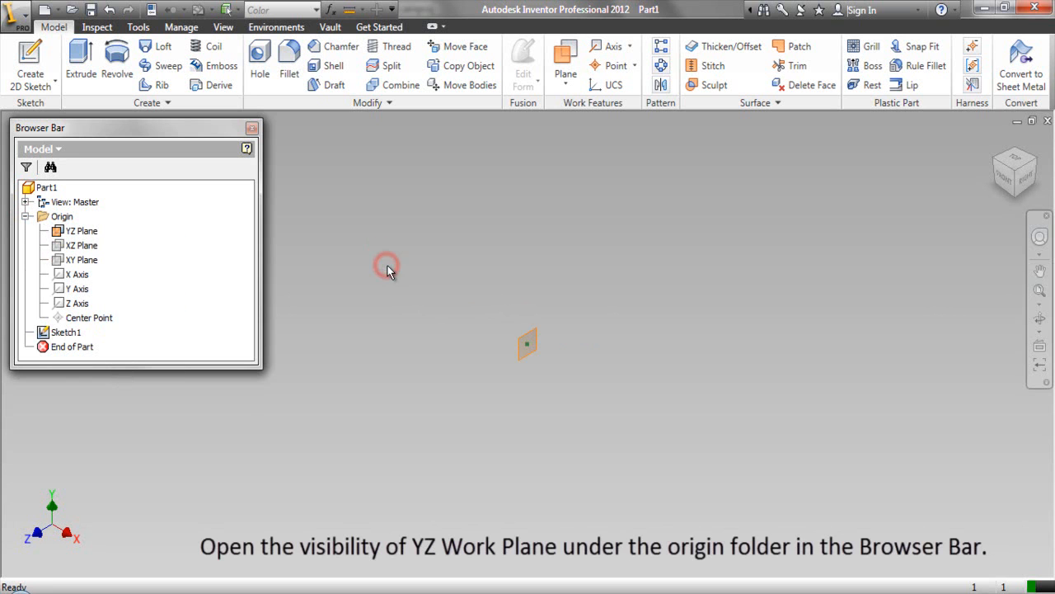
left_click(378, 280)
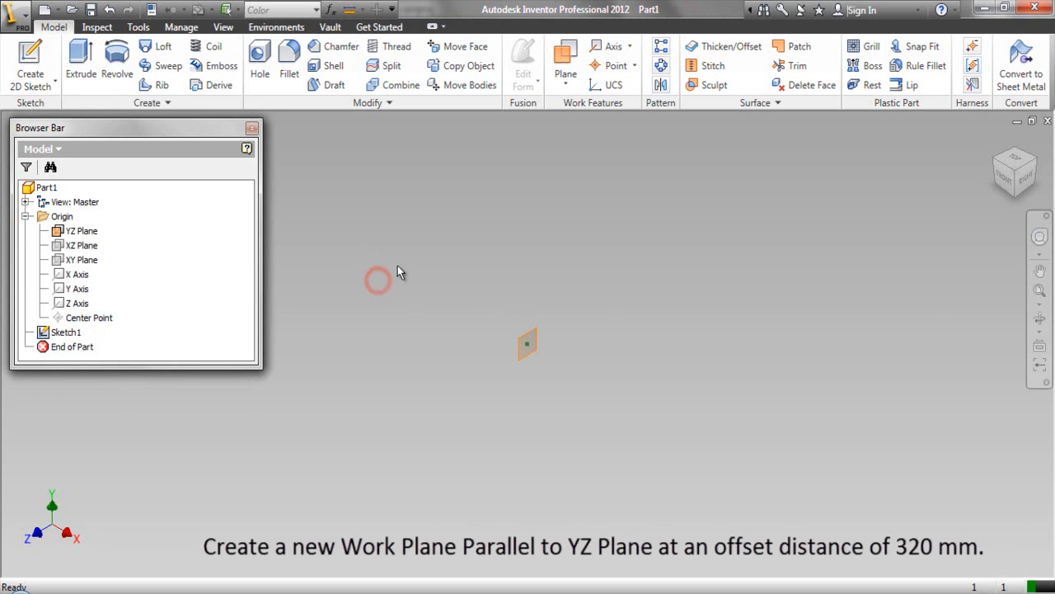
Create a work plane parallel to the YZ Plane at an offset of 320 mm.
left_click(568, 83)
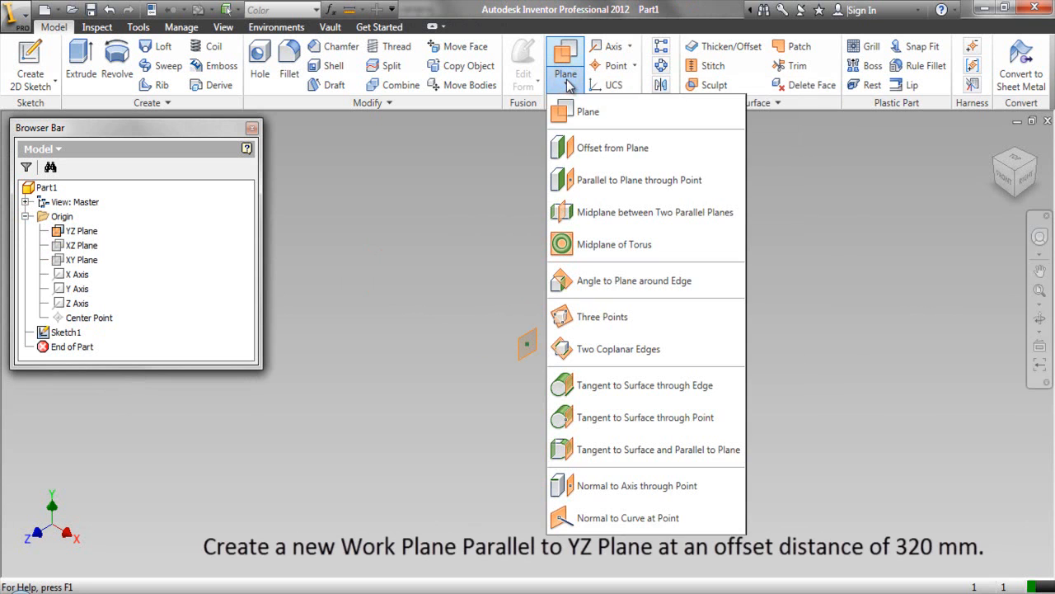
left_click(583, 149)
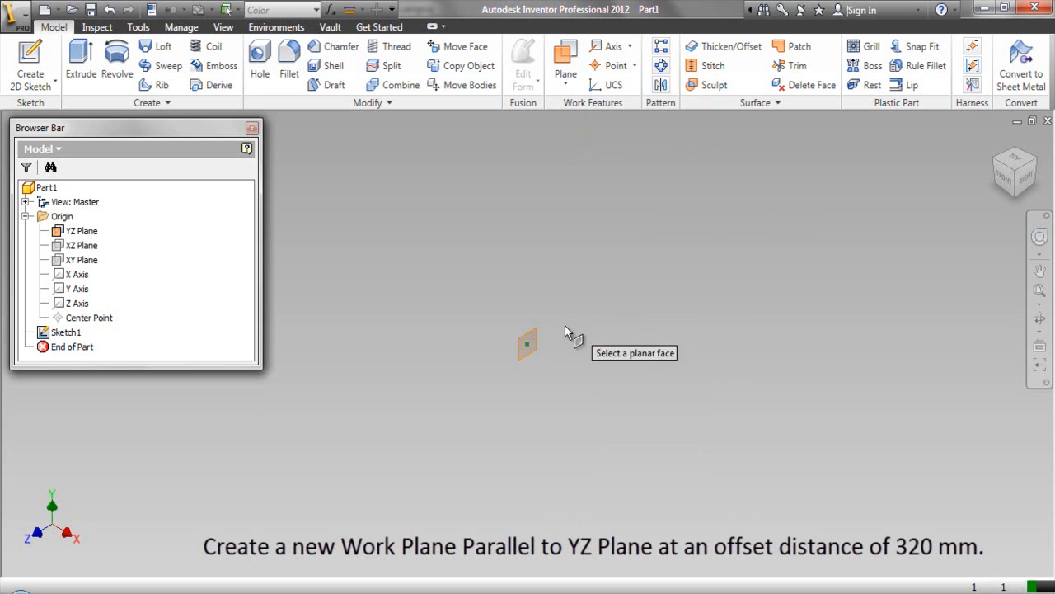
left_click(544, 355)
left_click_drag(550, 360, 631, 391)
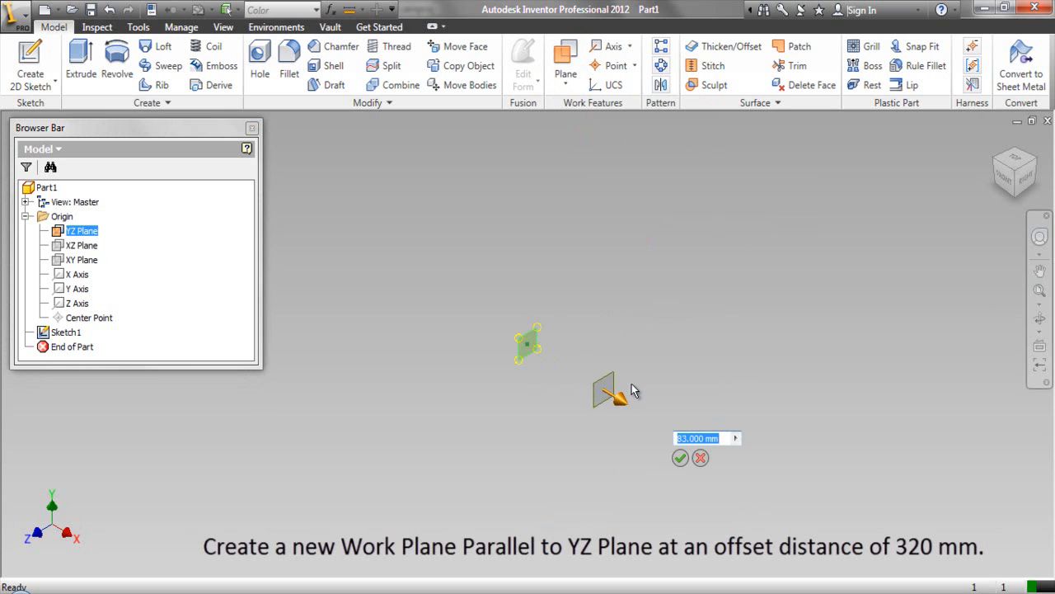
type("320")
left_click(680, 458)
Start a new 2D sketch on the origin's XY Plane.
left_click(1040, 289)
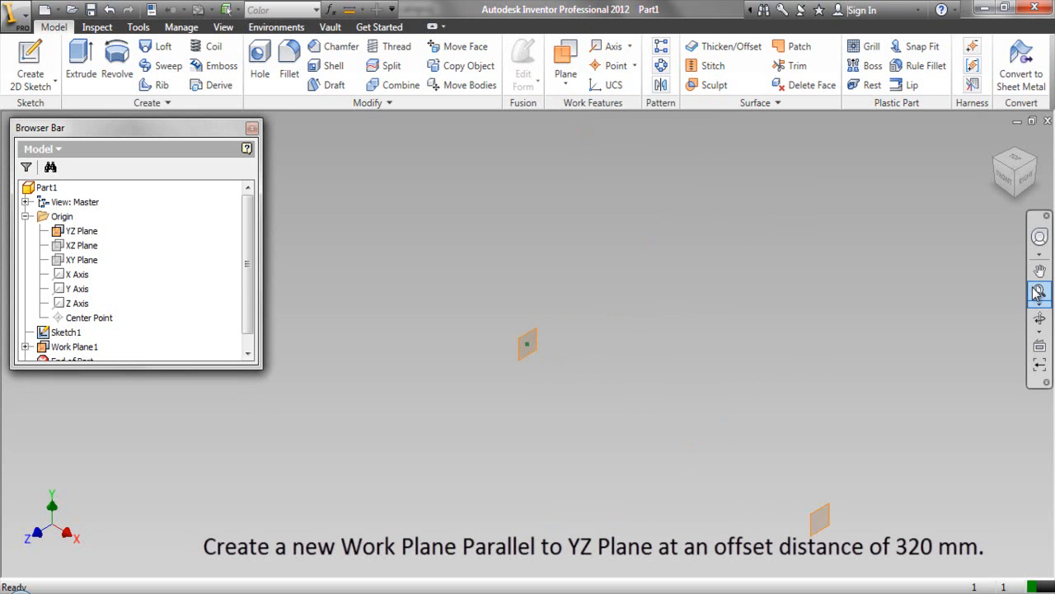
left_click_drag(855, 260, 822, 253)
left_click(1039, 271)
left_click_drag(833, 317, 899, 320)
right_click(733, 250)
left_click(762, 262)
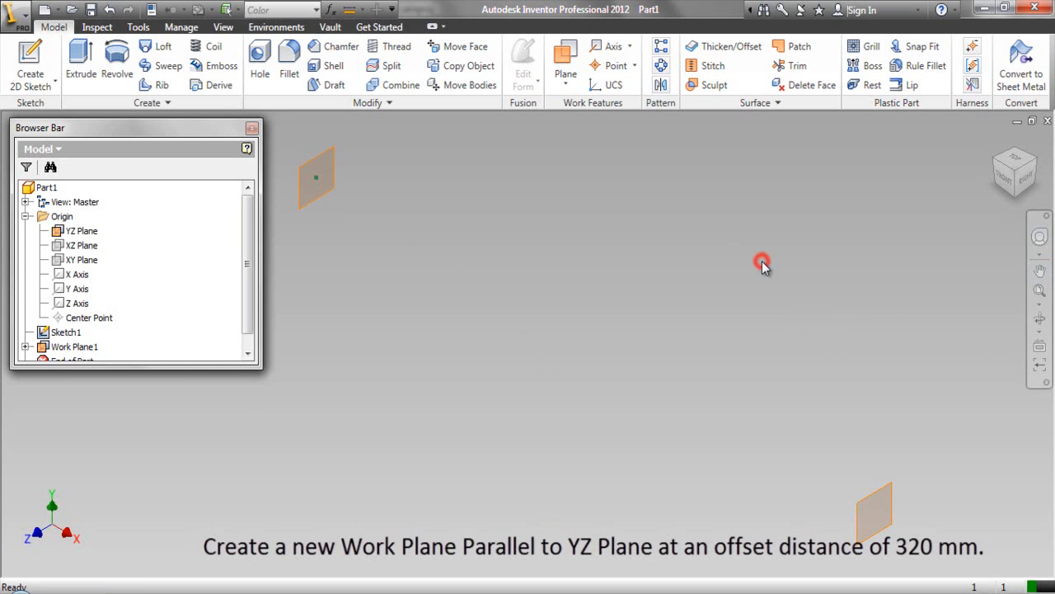
left_click(746, 242)
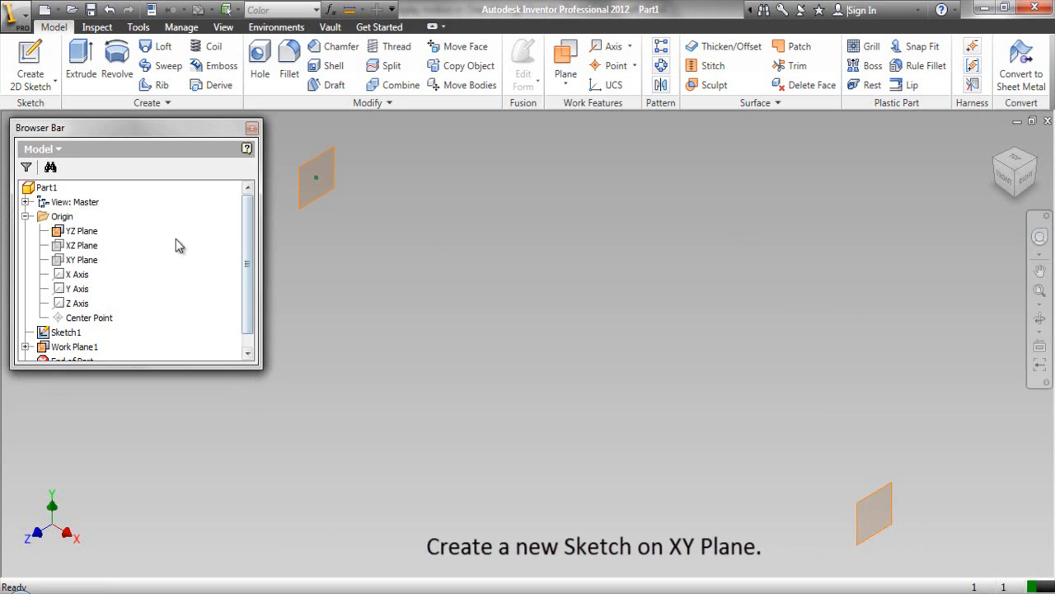
left_click(81, 260)
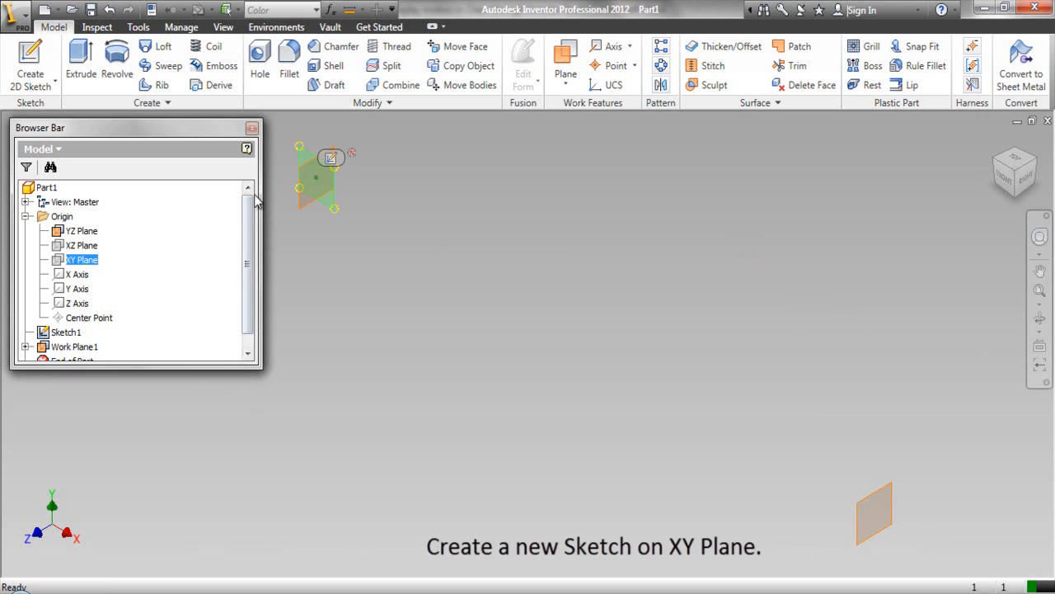
left_click(330, 158)
left_click(465, 231)
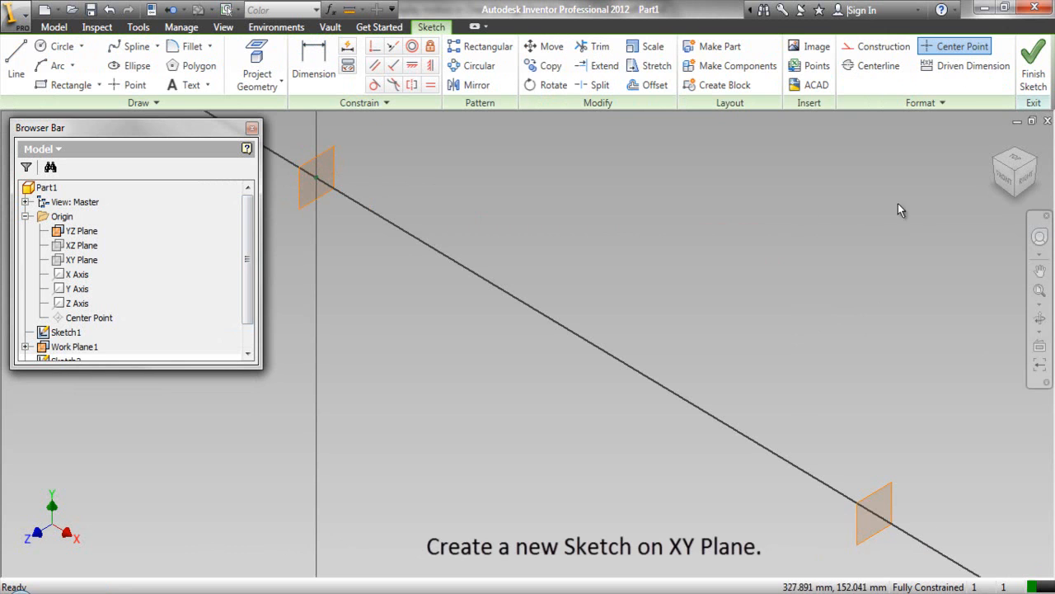
Draw a center point circle of 100 mm diameter centred on the projected part origin, working in the front view.
left_click(1007, 178)
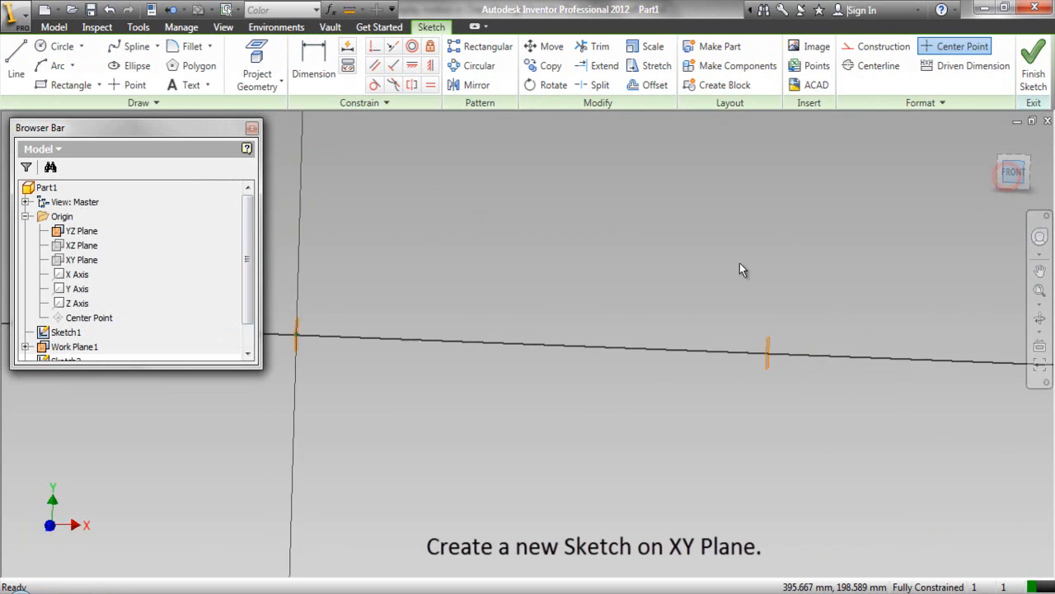
left_click(291, 346)
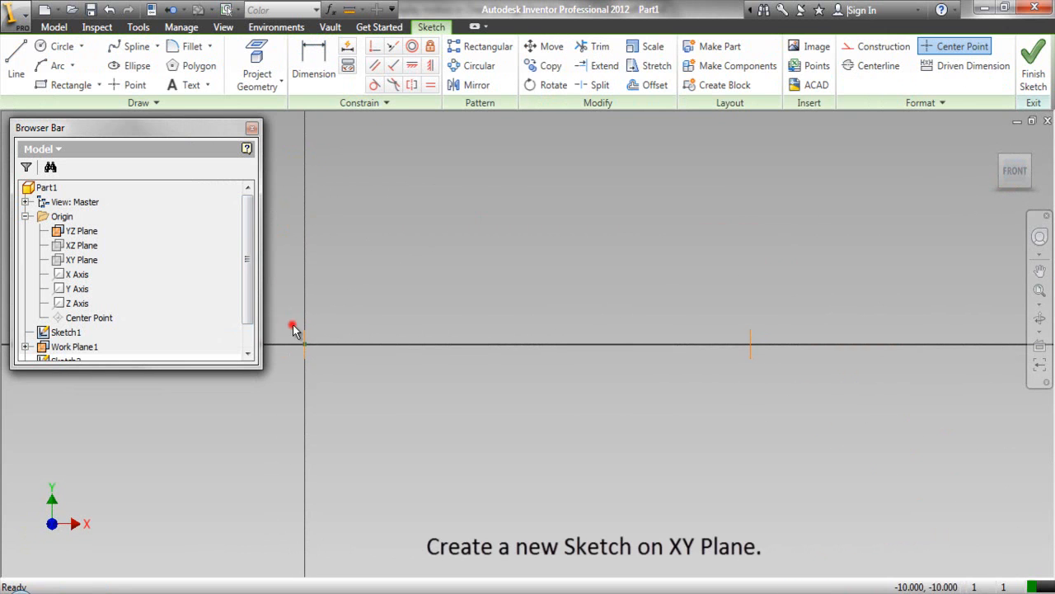
left_click(377, 249)
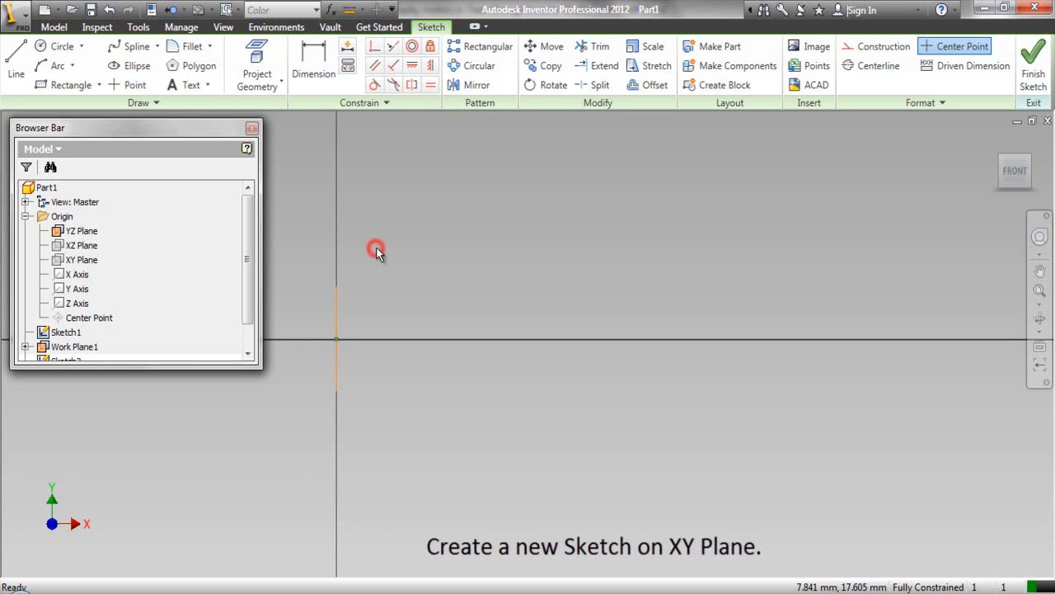
right_click(416, 187)
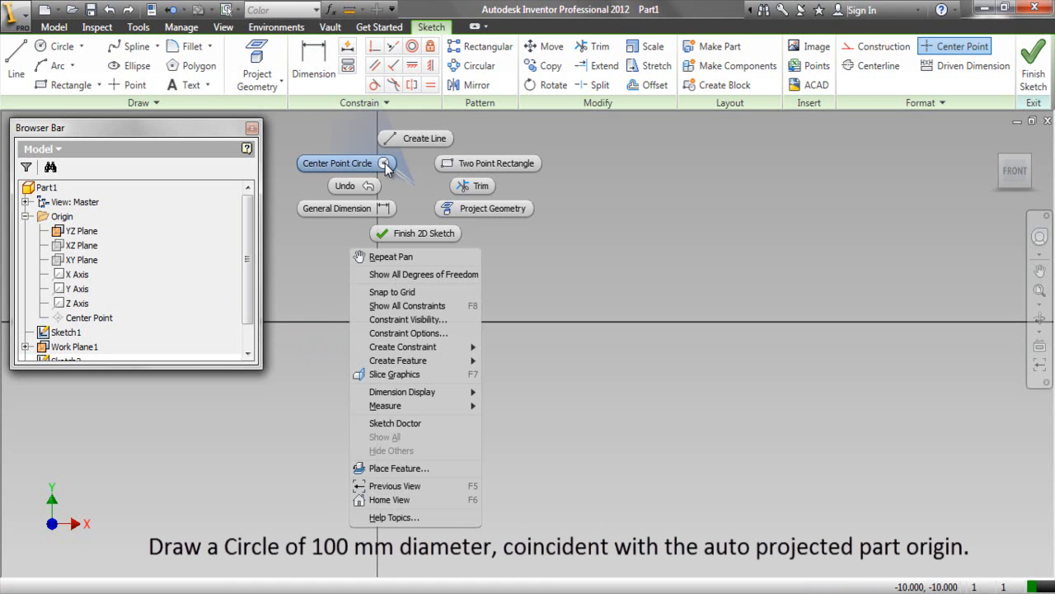
left_click(385, 162)
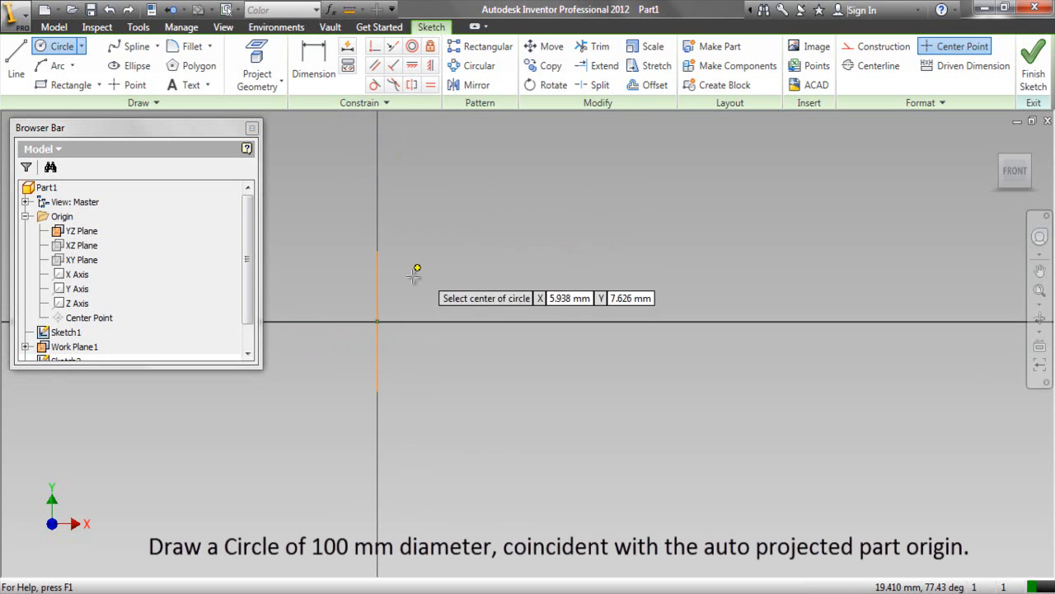
left_click(377, 320)
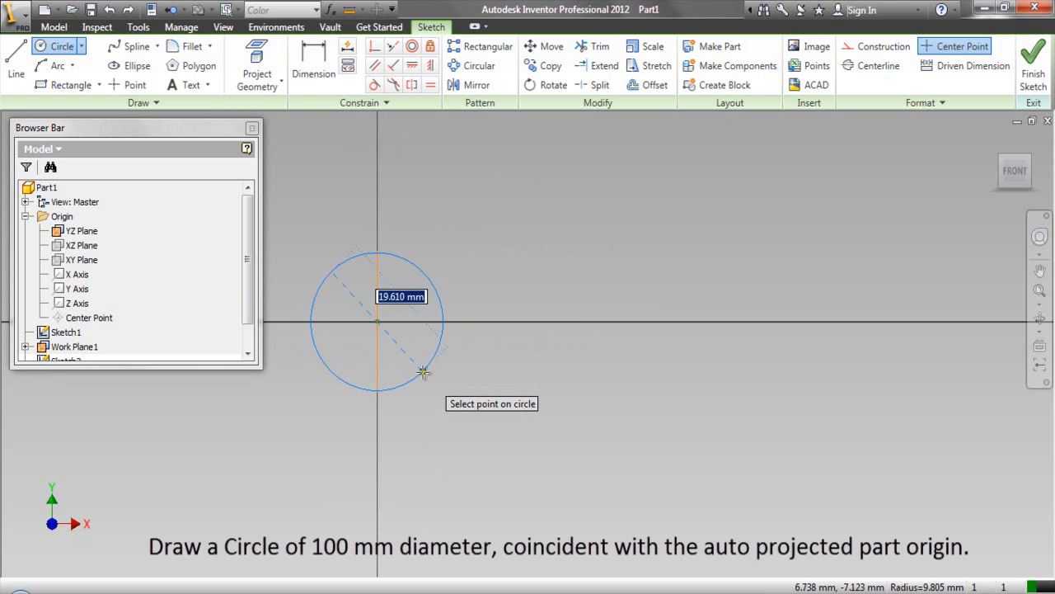
type("100")
key("Return")
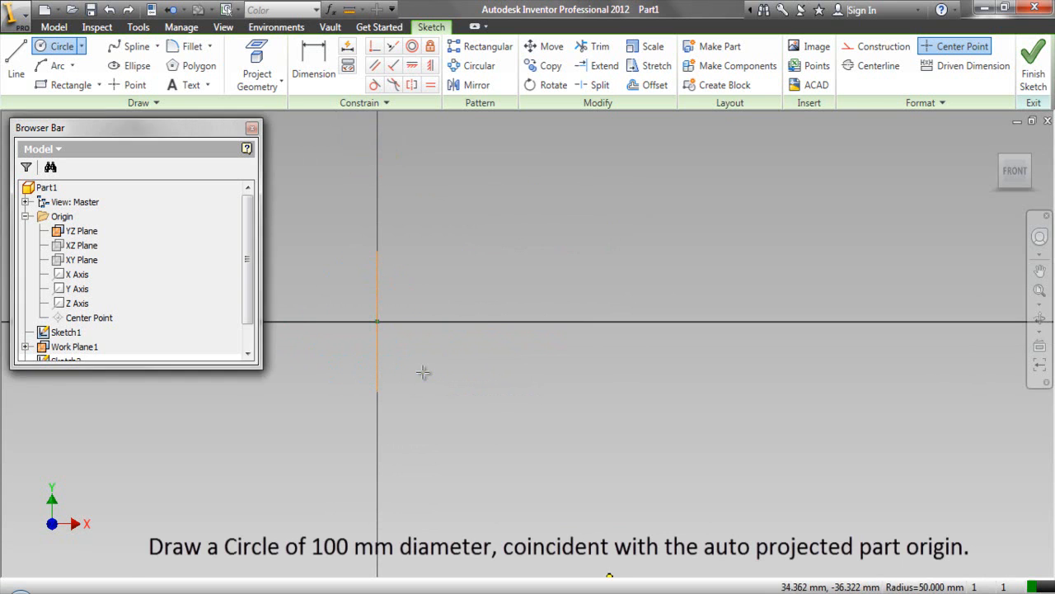
right_click(441, 256)
left_click(416, 264)
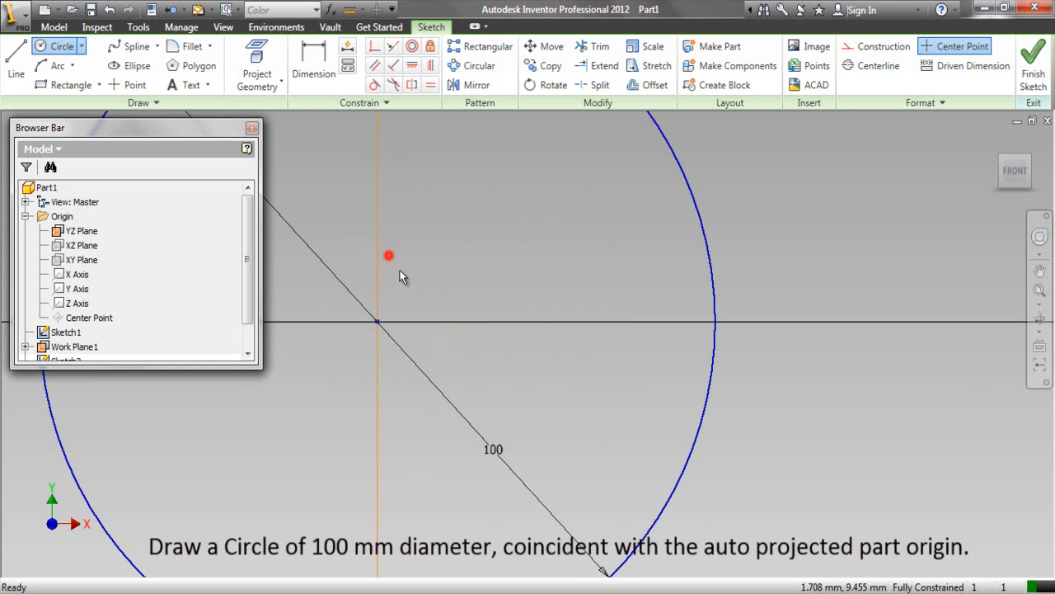
Draw a second center point circle about 122.5 mm in diameter around the offset work plane, centred slightly below the horizontal axis.
scroll(471, 318, "down", 5)
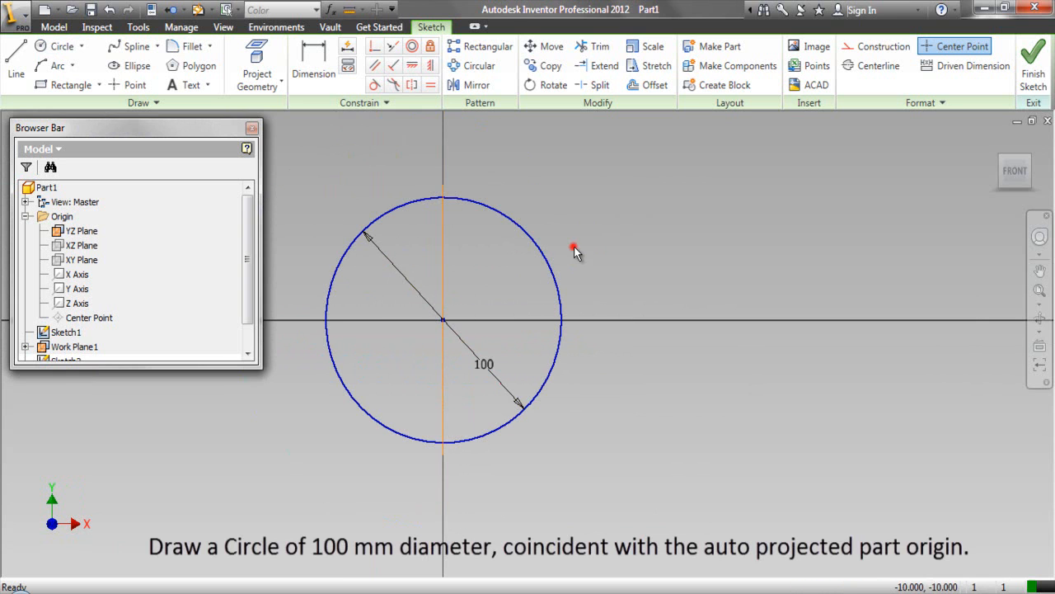
left_click(581, 199)
scroll(361, 318, "down", 4)
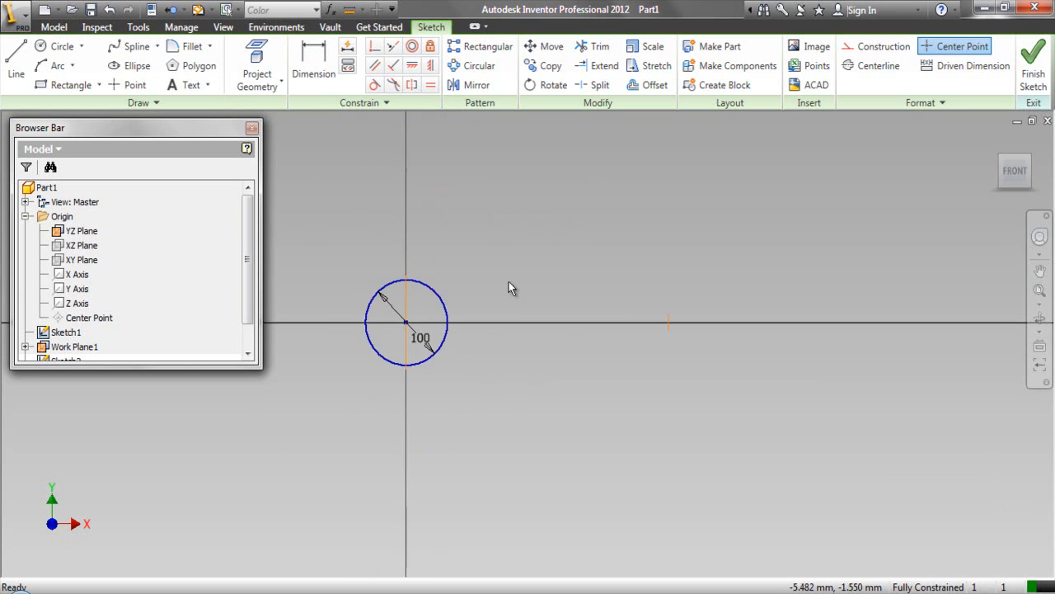
left_click(559, 225)
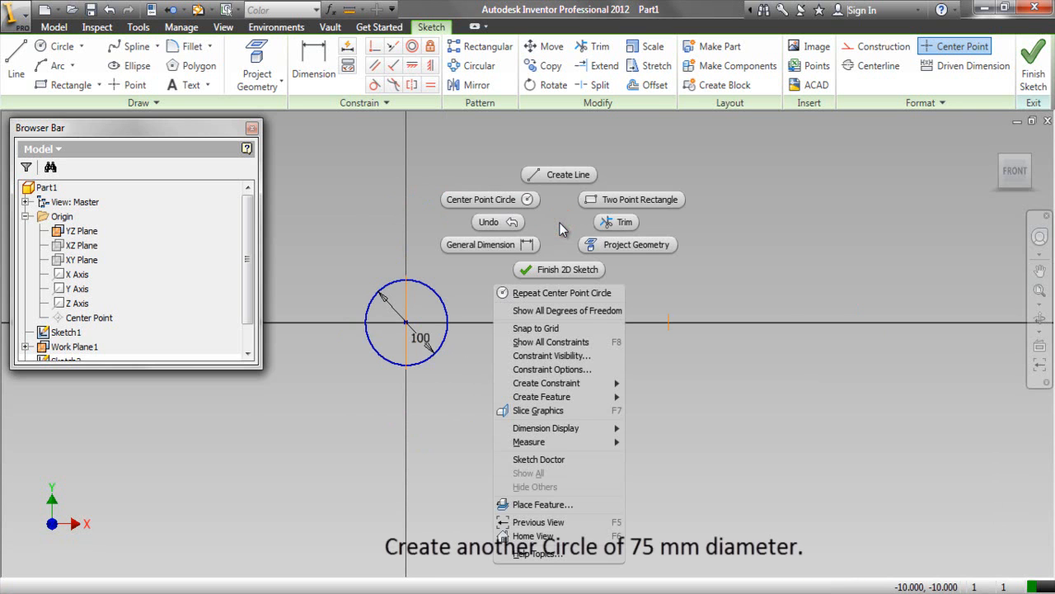
left_click(521, 200)
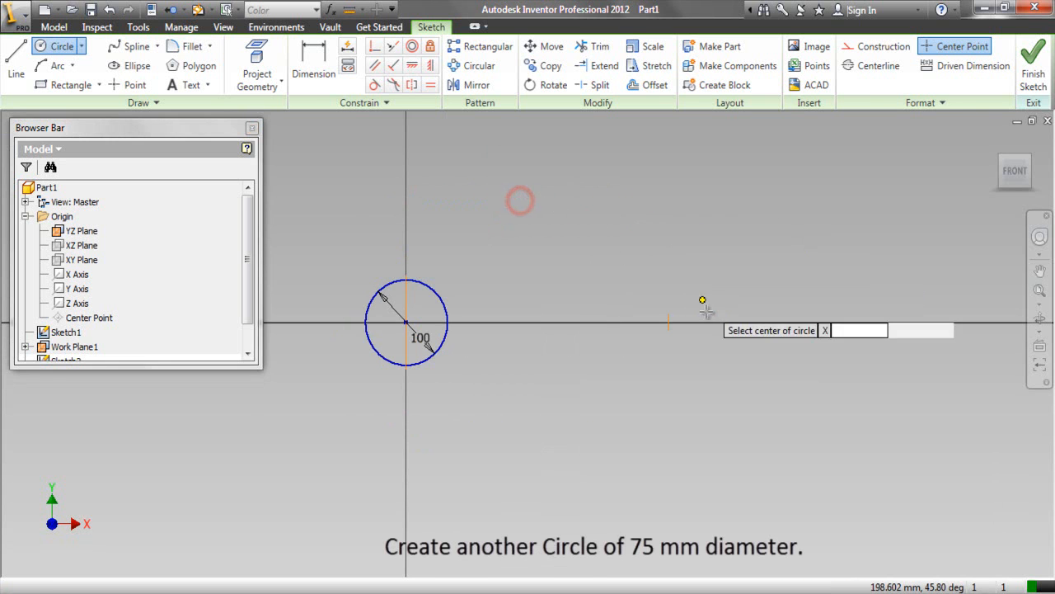
left_click(700, 337)
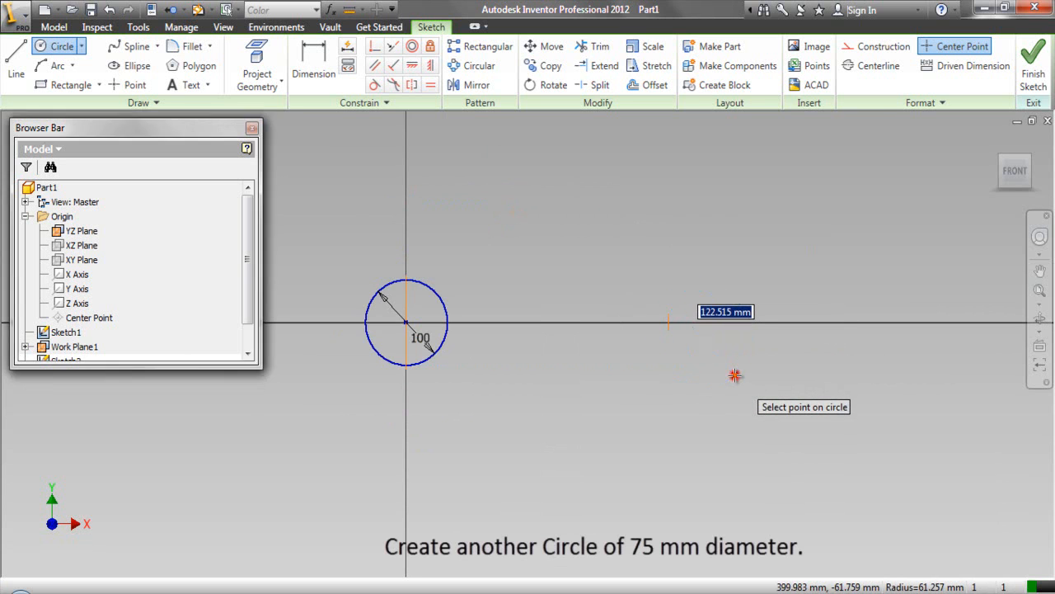
left_click(735, 375)
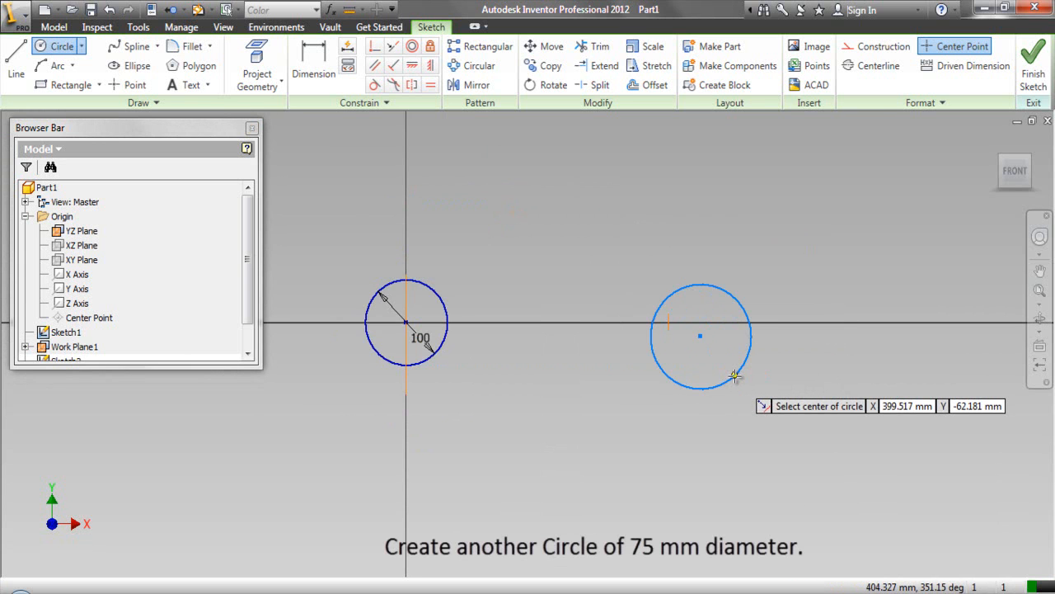
Dimension the second circle's diameter and set it to 75 mm.
right_click(689, 272)
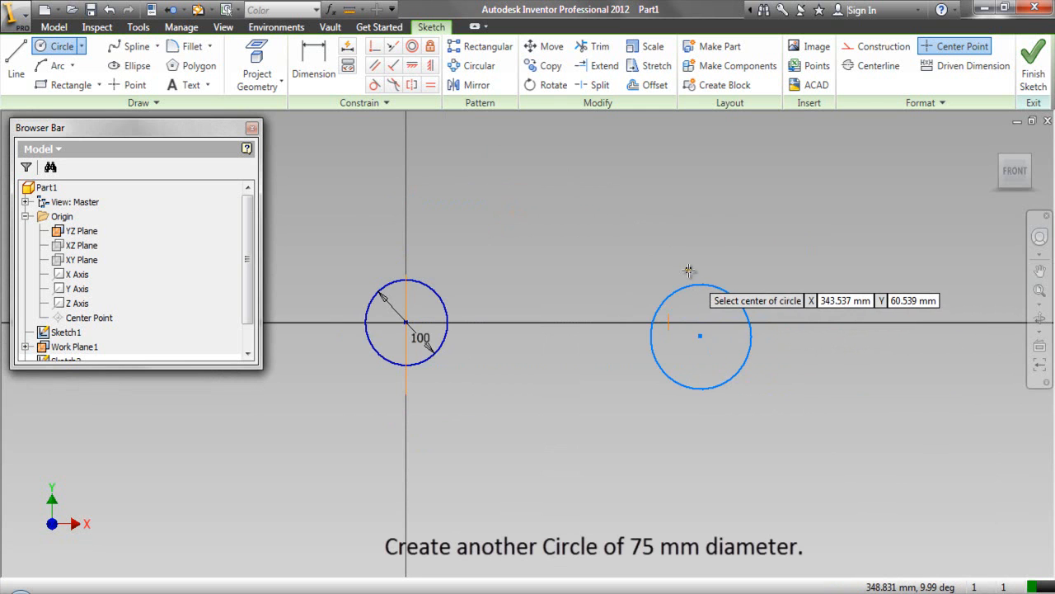
left_click(630, 297)
left_click(686, 287)
left_click(748, 261)
type("75")
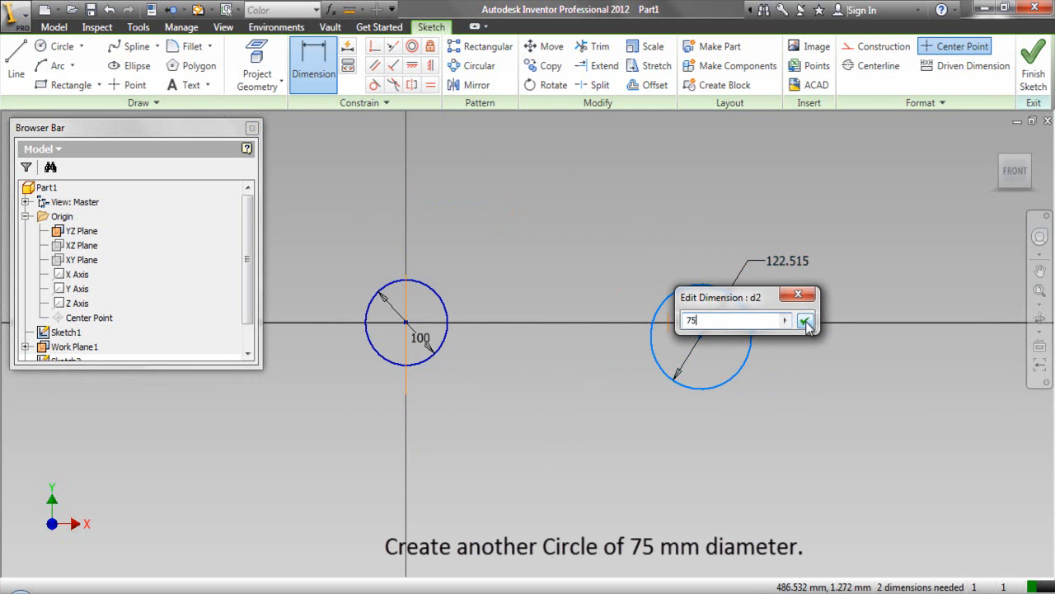
left_click(805, 321)
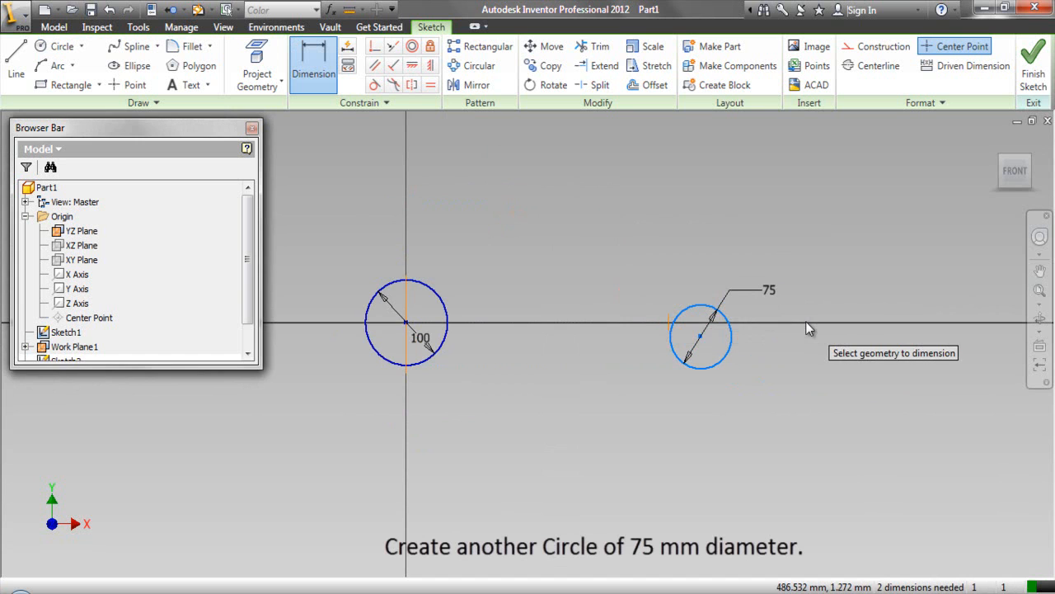
Dimension the horizontal distance between the centres of the 100 mm and 75 mm circles and set it to 320 mm.
right_click(613, 228)
left_click(564, 229)
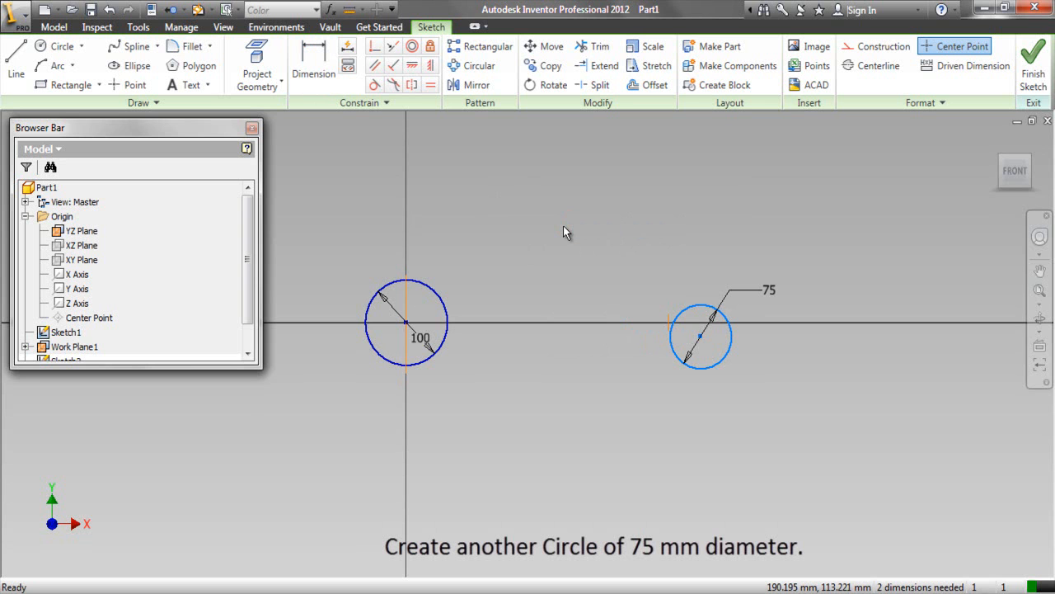
right_click(563, 225)
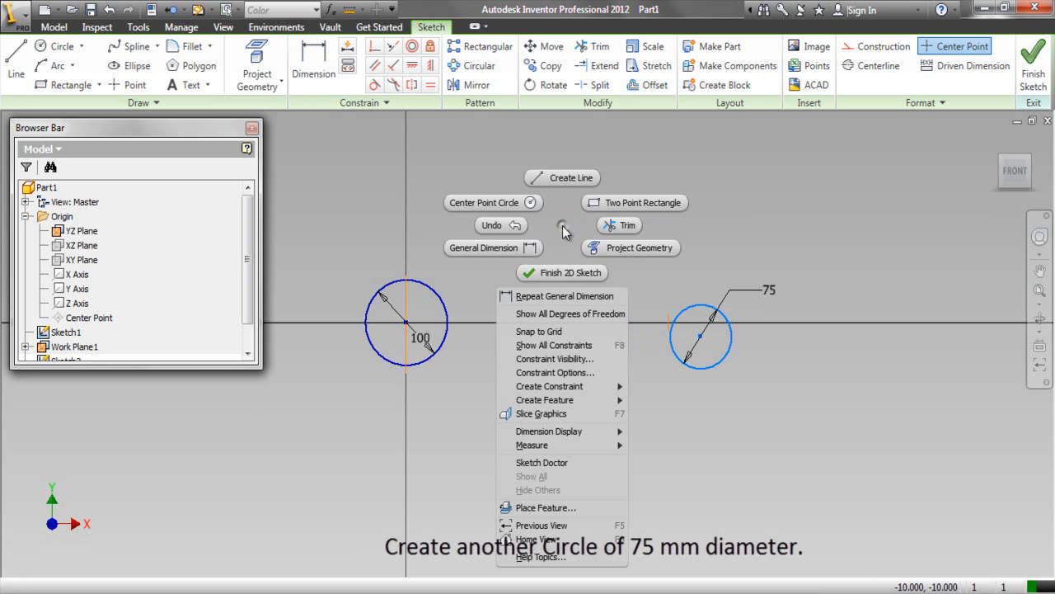
left_click(557, 297)
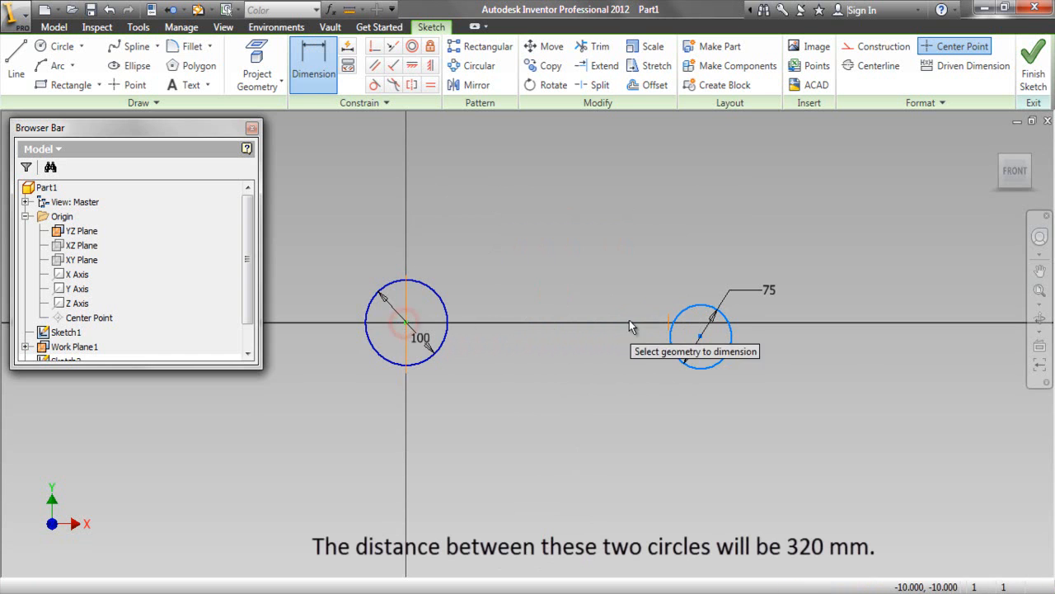
left_click(700, 335)
left_click(587, 248)
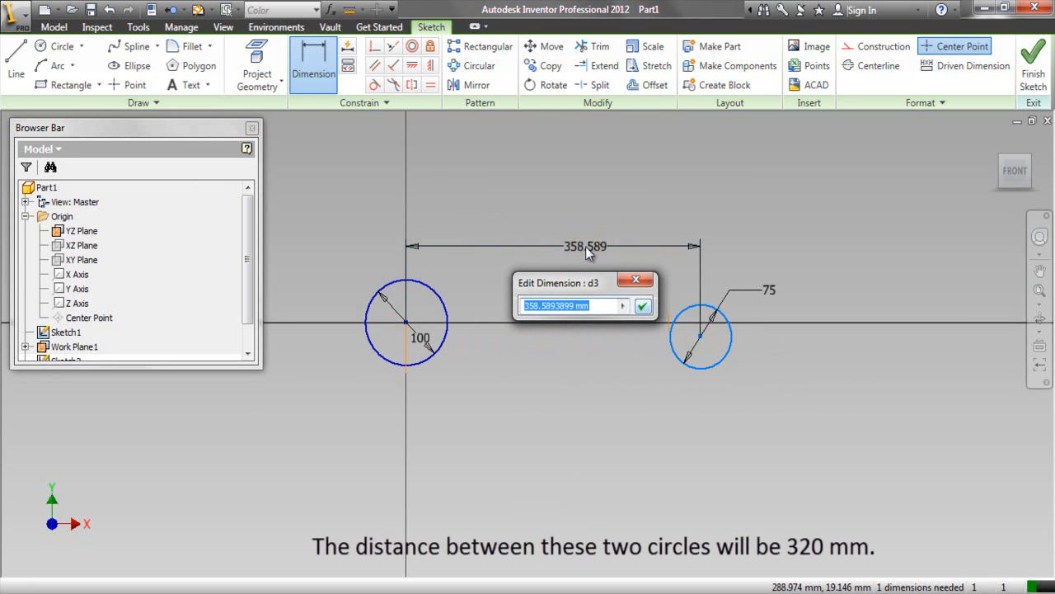
type("320")
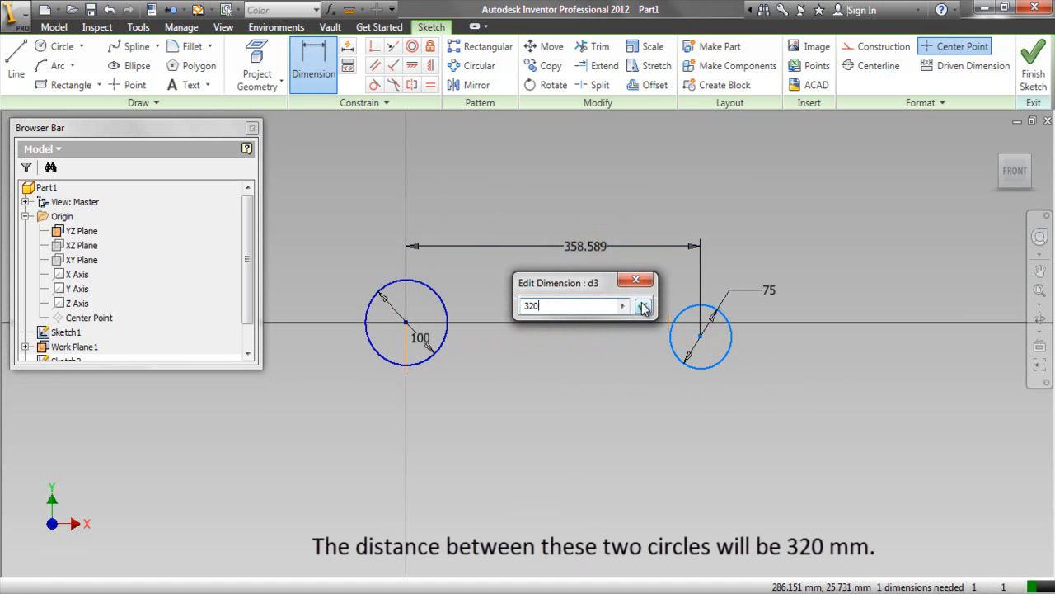
left_click(644, 307)
right_click(605, 226)
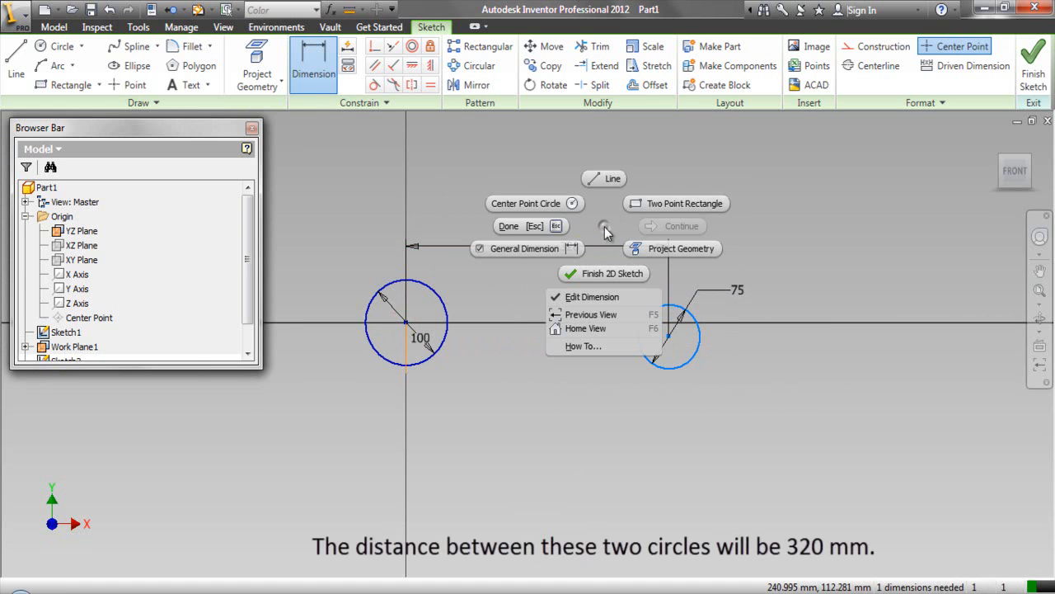
left_click(553, 221)
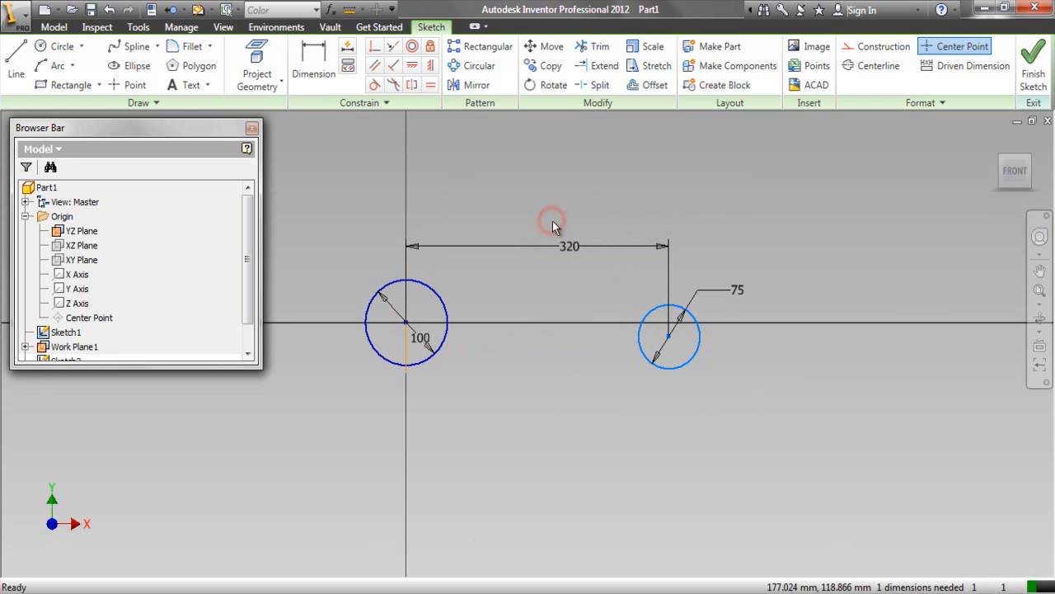
Project the origin's X Axis into the sketch and convert the projected line to construction geometry.
right_click(485, 167)
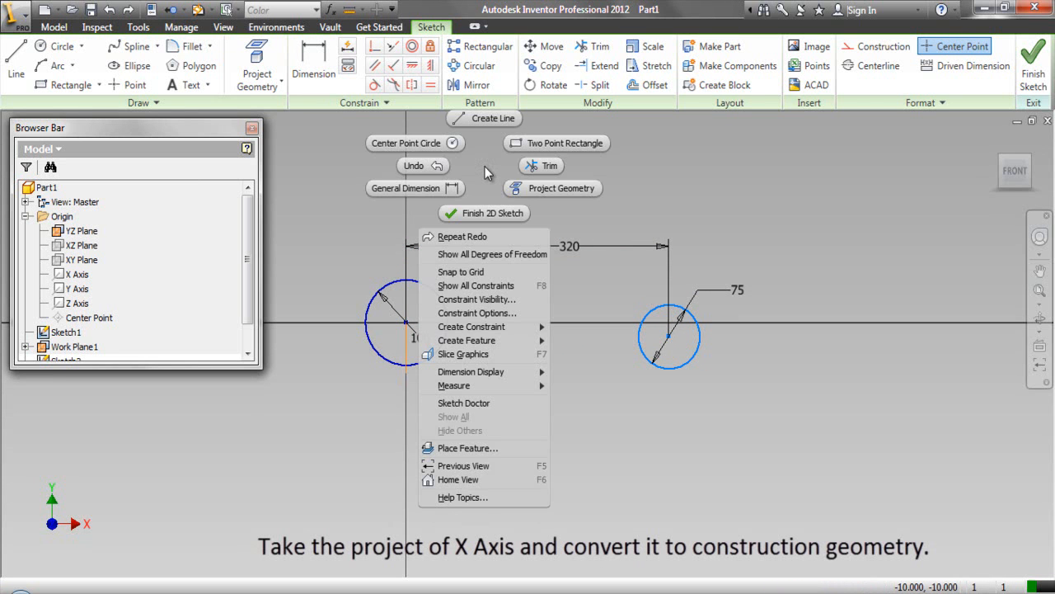
left_click(520, 188)
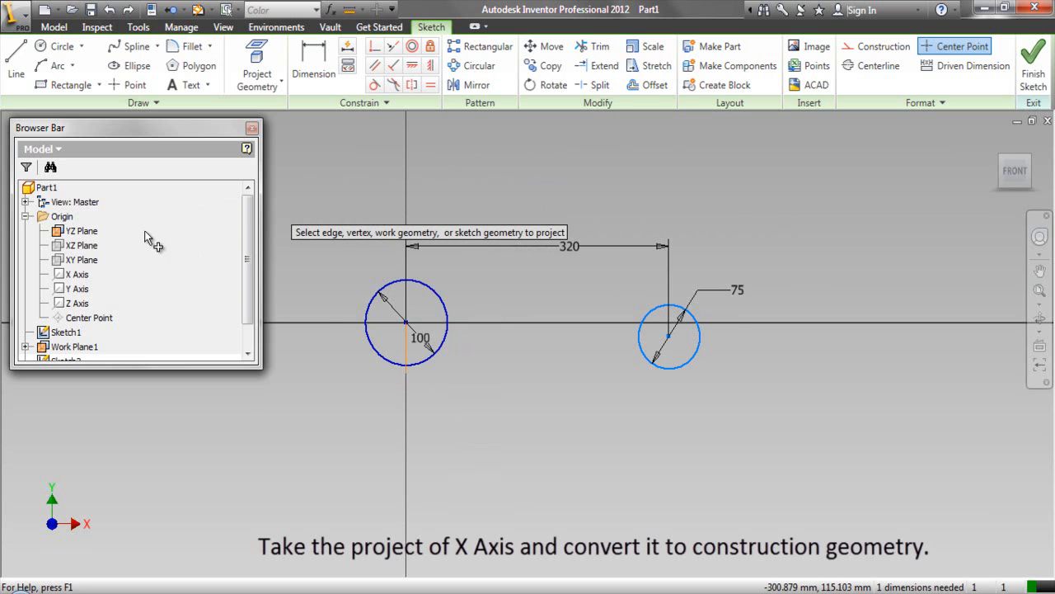
left_click(79, 275)
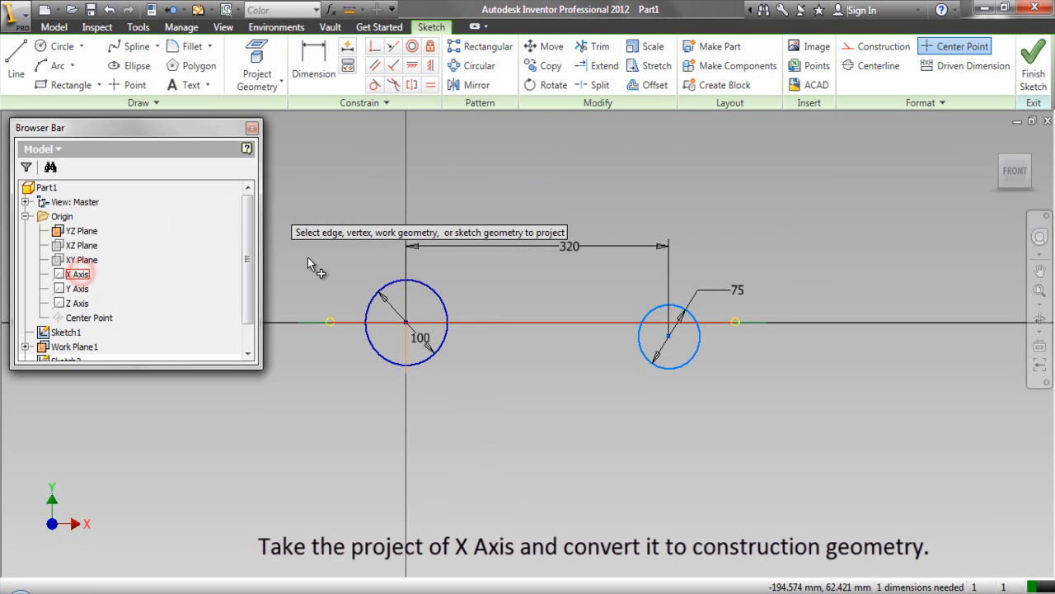
right_click(486, 205)
left_click(427, 205)
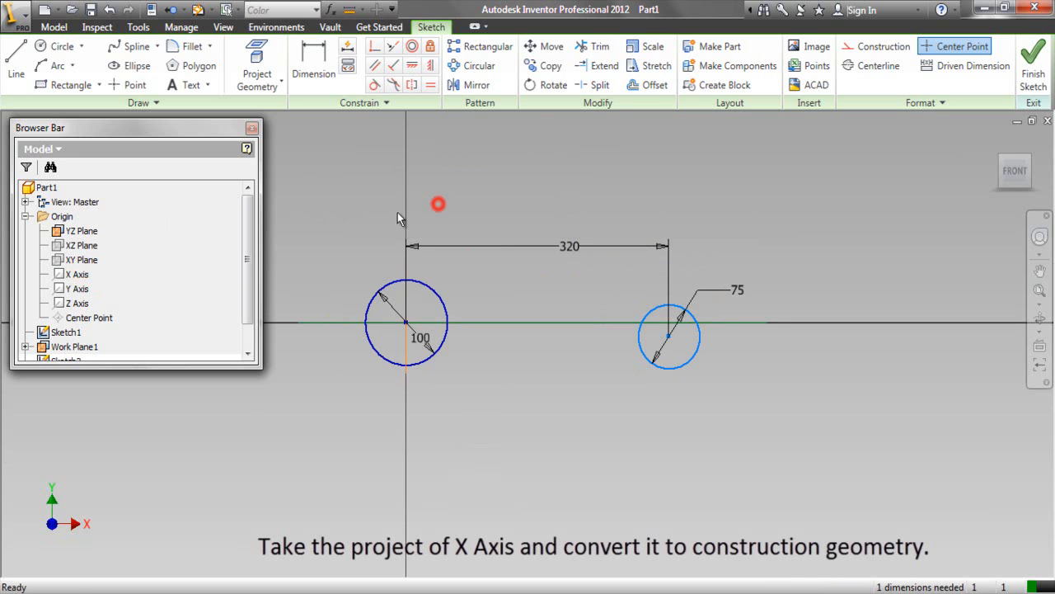
left_click(337, 324)
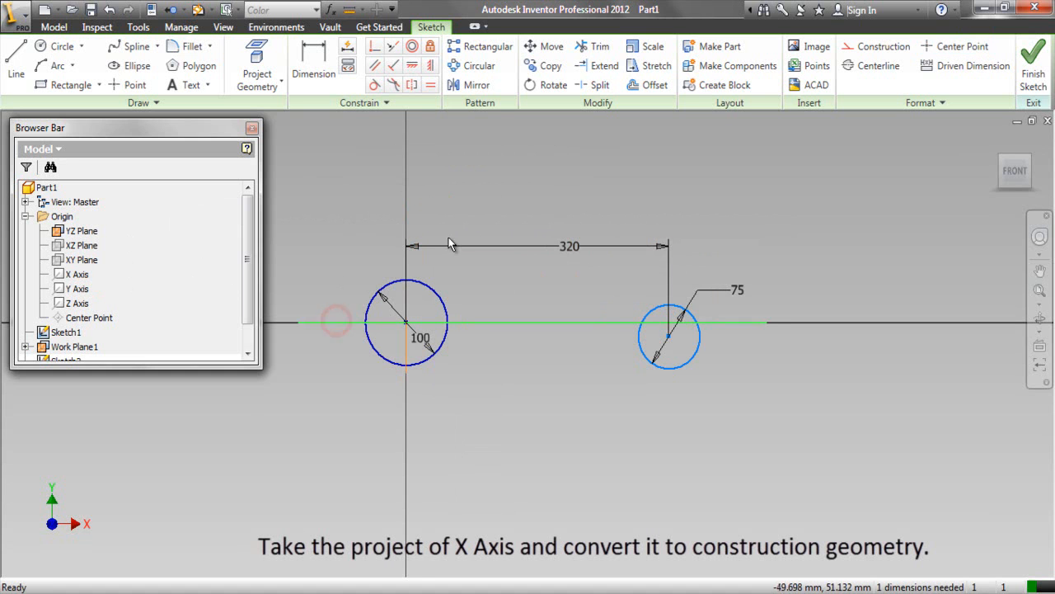
left_click(890, 43)
left_click(829, 273)
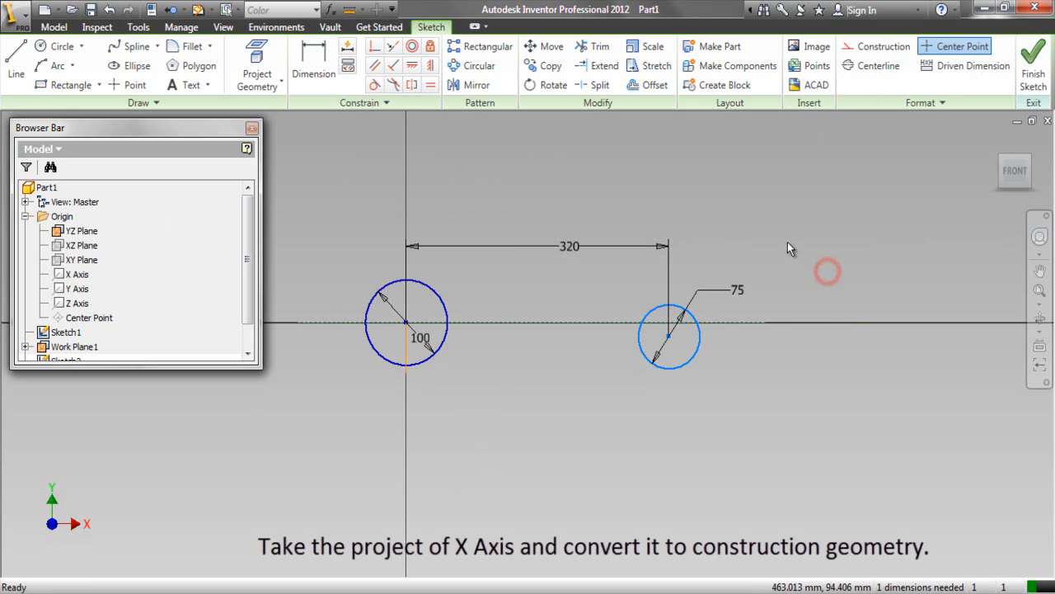
Dimension the vertical offset between the projected X Axis line and the 75 mm circle's centre, and set it to 12.5 mm.
right_click(747, 223)
left_click(696, 246)
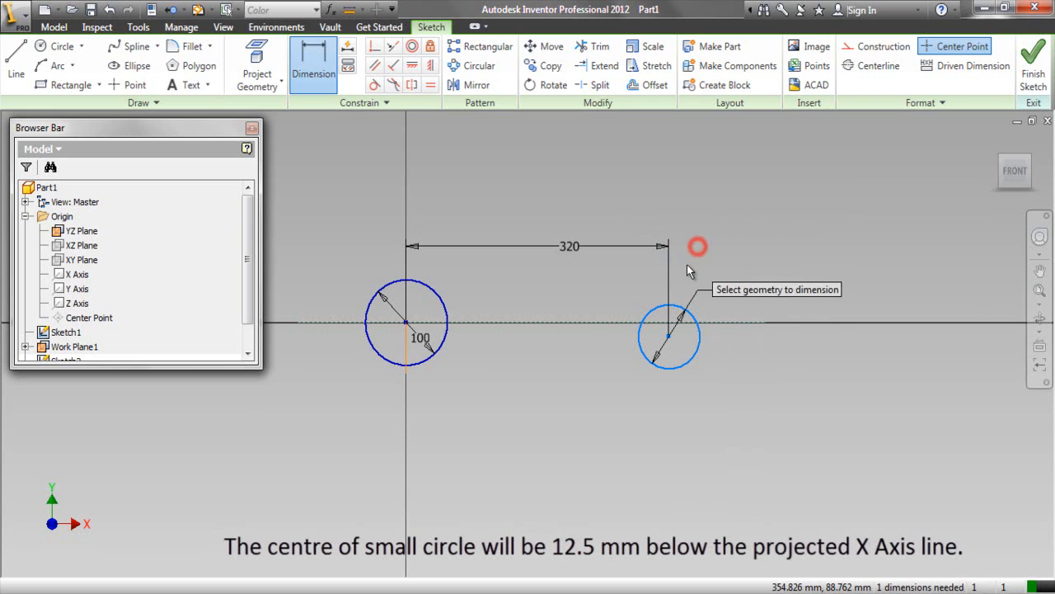
left_click(673, 324)
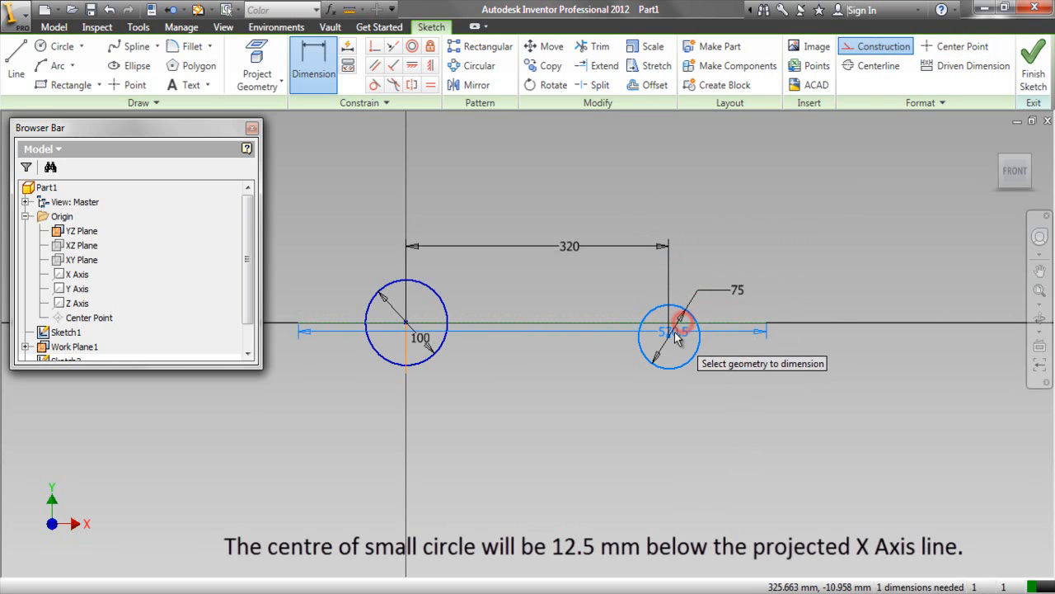
left_click(669, 338)
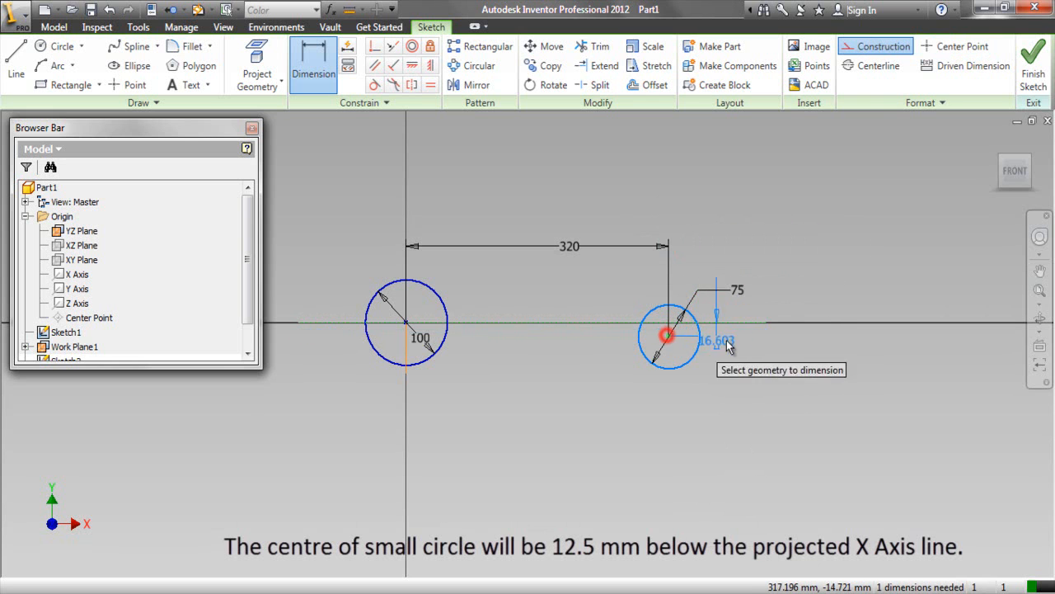
left_click(780, 338)
type("12.5")
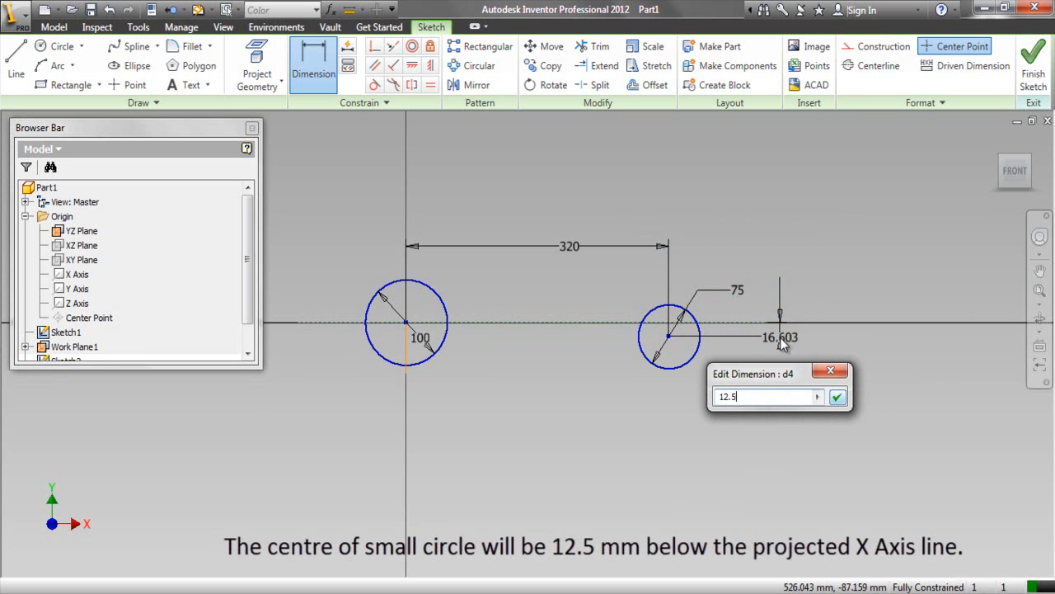
left_click(837, 397)
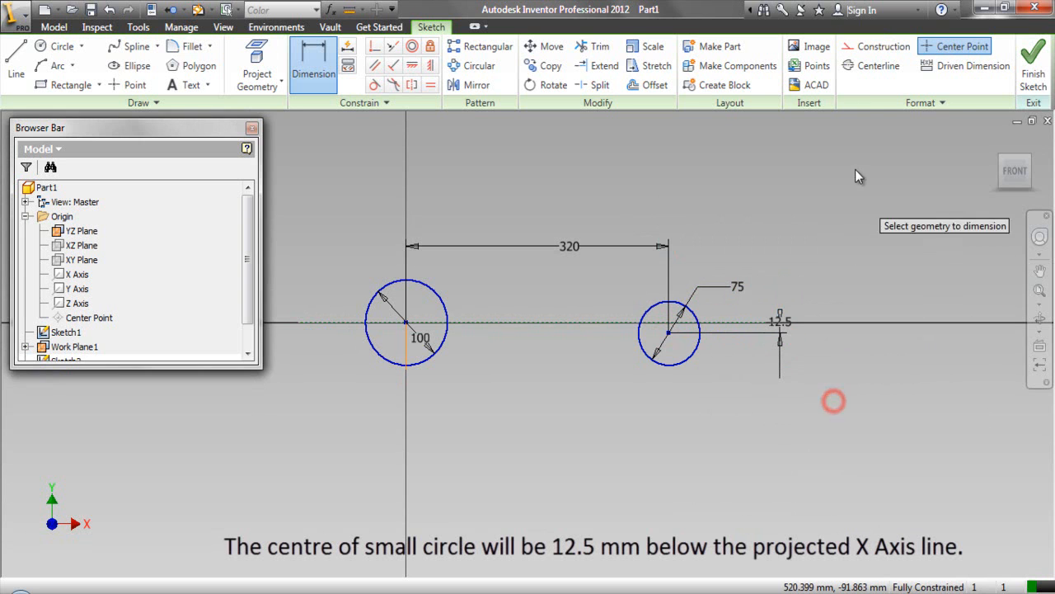
right_click(856, 158)
left_click(799, 168)
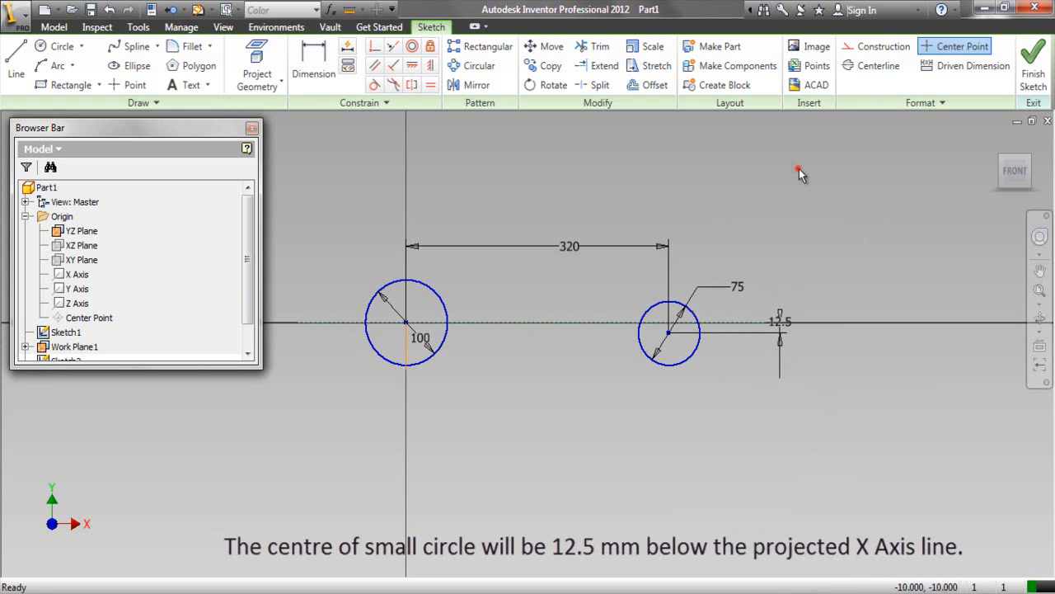
Draw a line from the topmost point of the 100 mm circle to the topmost point of the 75 mm circle.
right_click(729, 180)
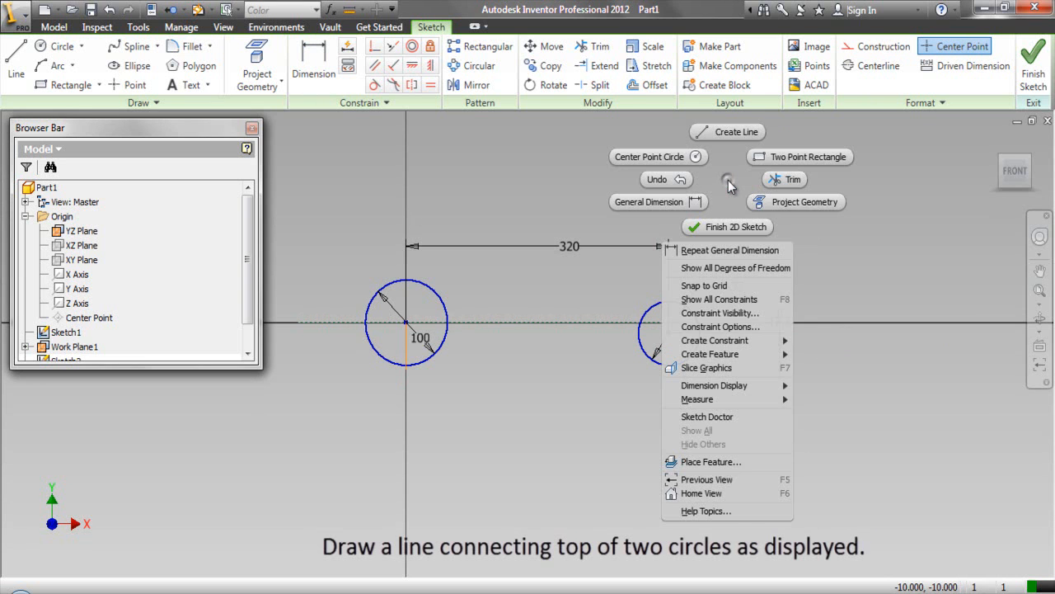
left_click(729, 136)
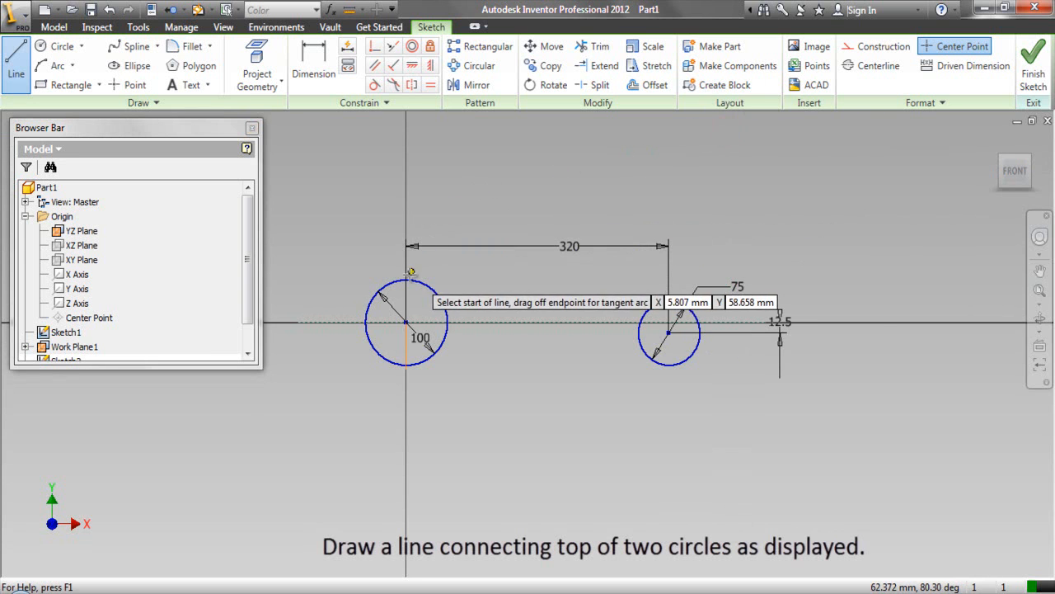
scroll(402, 282, "down", 2)
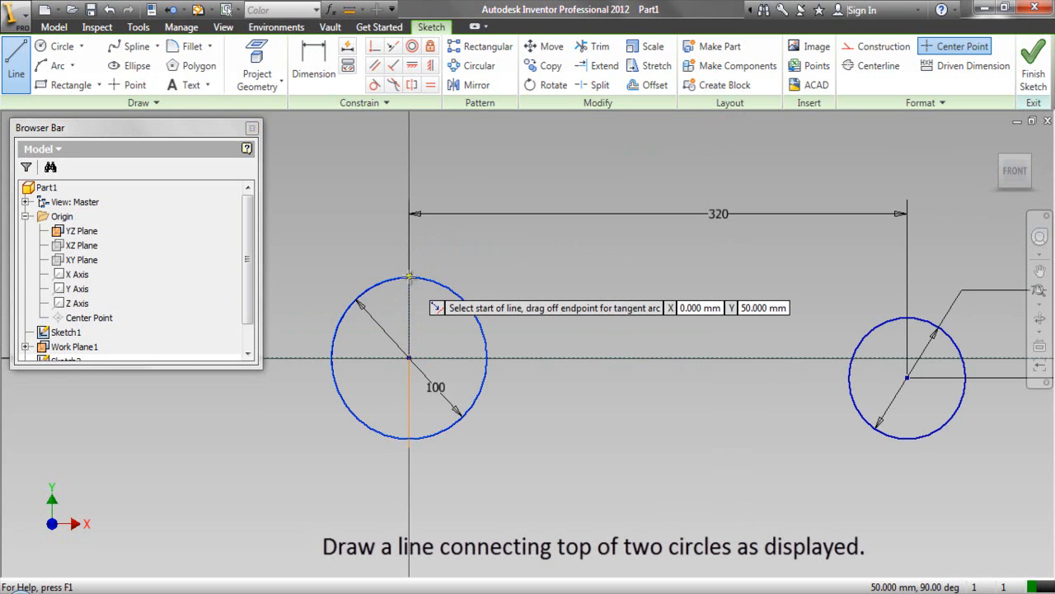
left_click(410, 276)
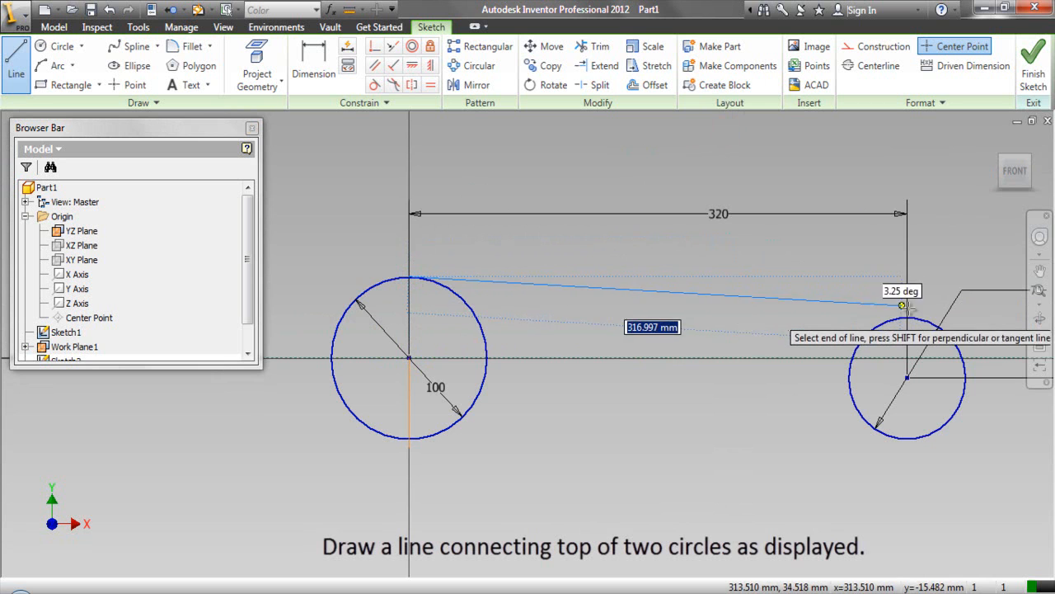
scroll(911, 318, "down", 2)
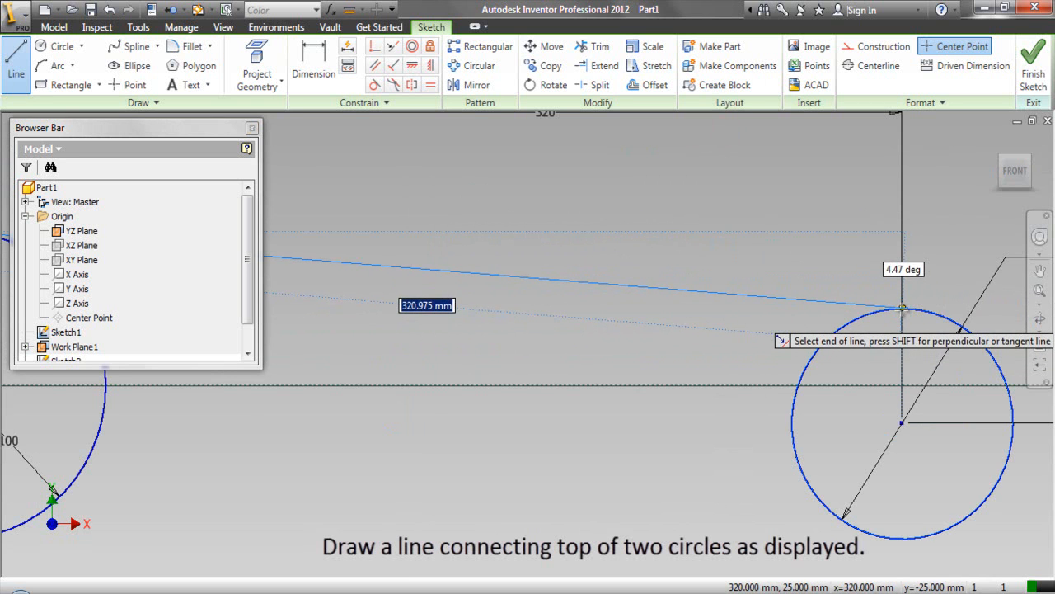
left_click(902, 309)
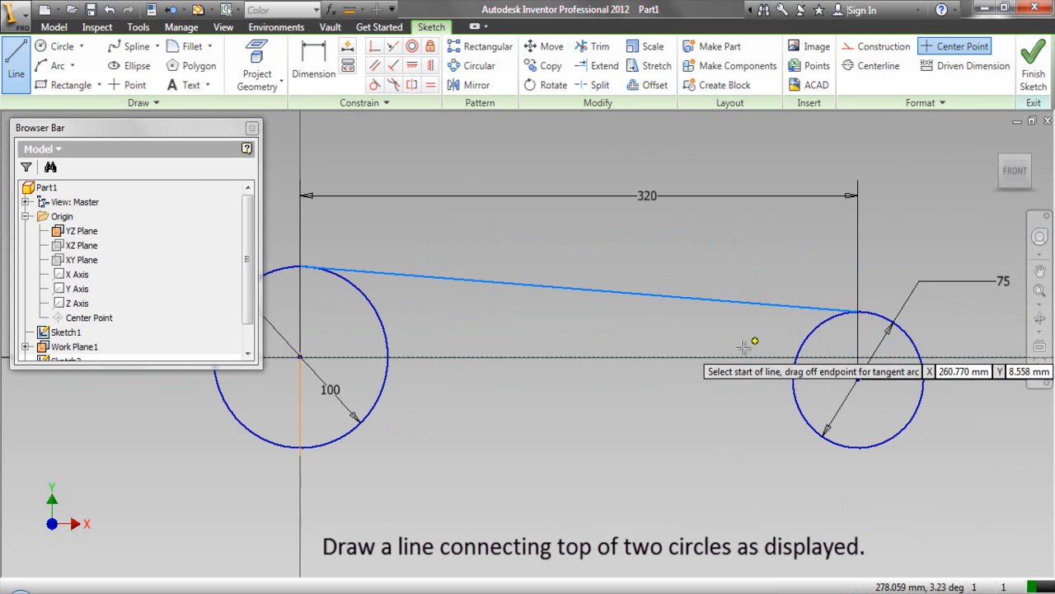
Draw a second line about 320 mm long joining the lowest points of the 100 mm and 75 mm circles.
scroll(747, 389, "down", 3)
scroll(495, 421, "up", 4)
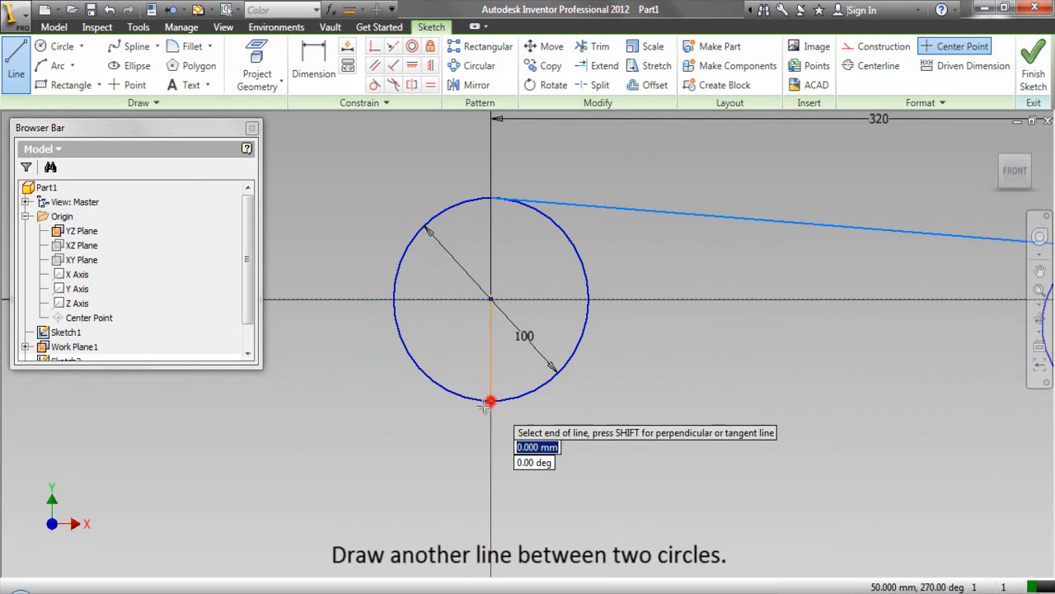
left_click(491, 401)
scroll(491, 401, "down", 2)
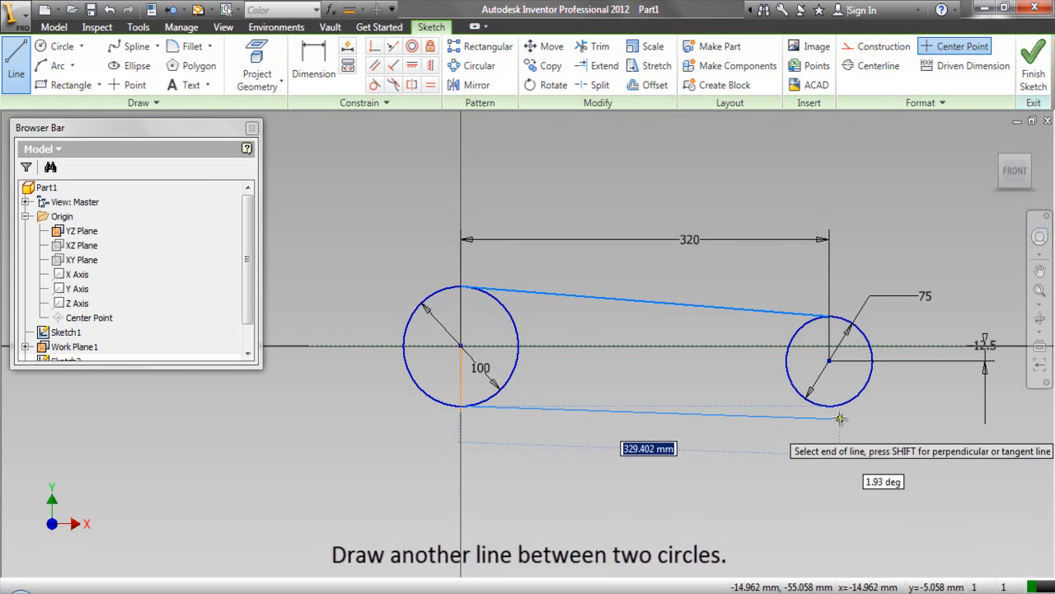
scroll(828, 402, "up", 2)
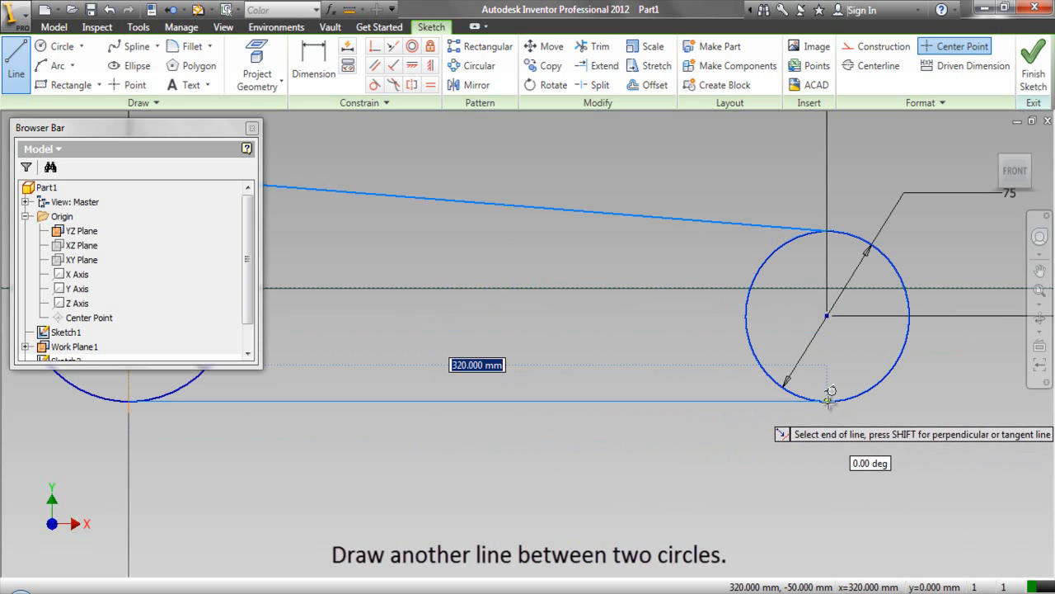
left_click(828, 402)
right_click(857, 363)
left_click(807, 363)
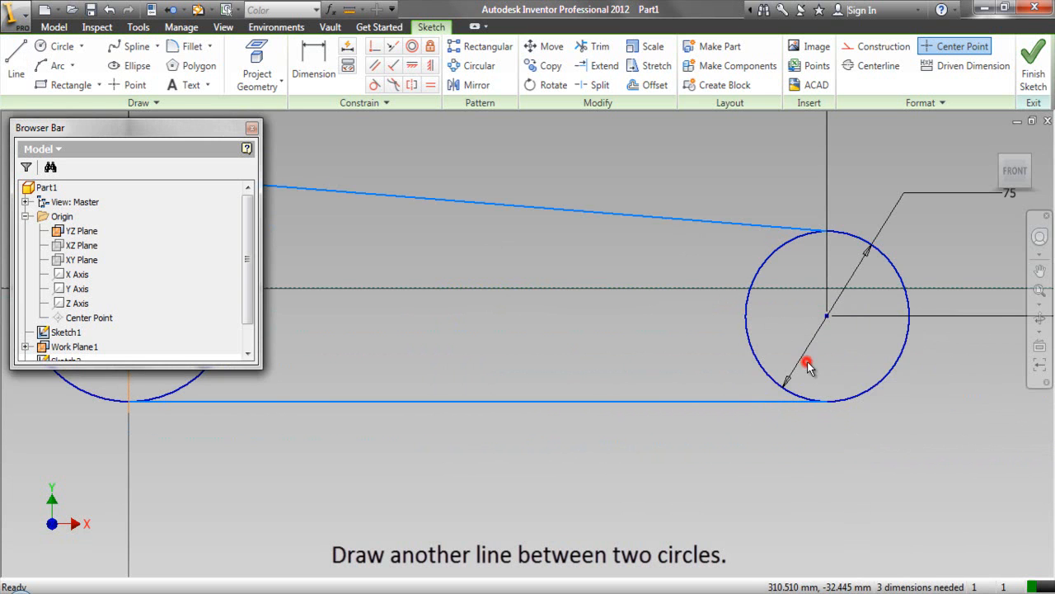
Apply a Horizontal constraint to the lower line connecting the two circles.
left_click(1038, 295)
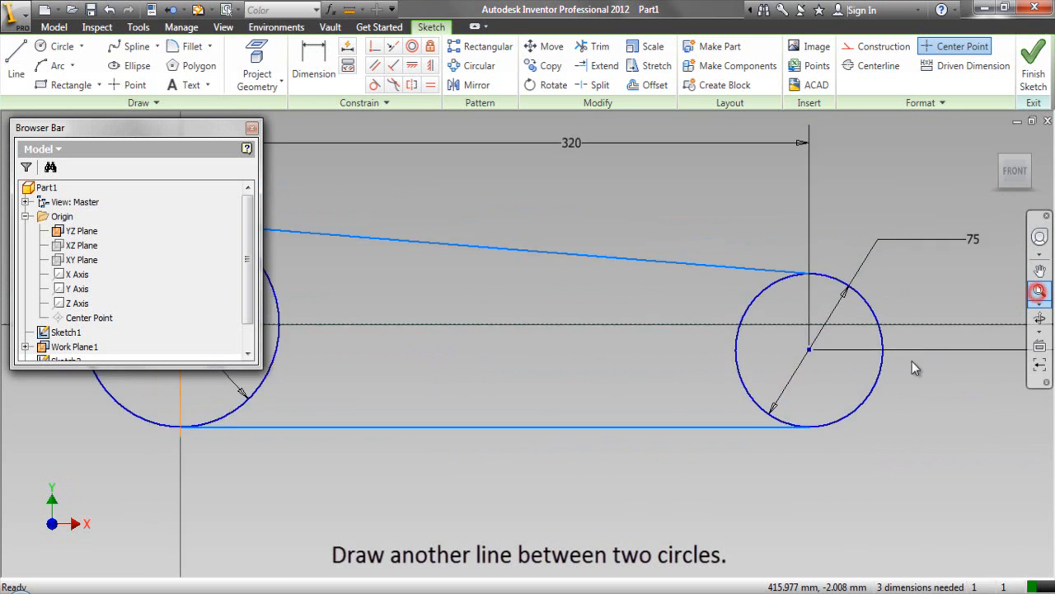
left_click(662, 280)
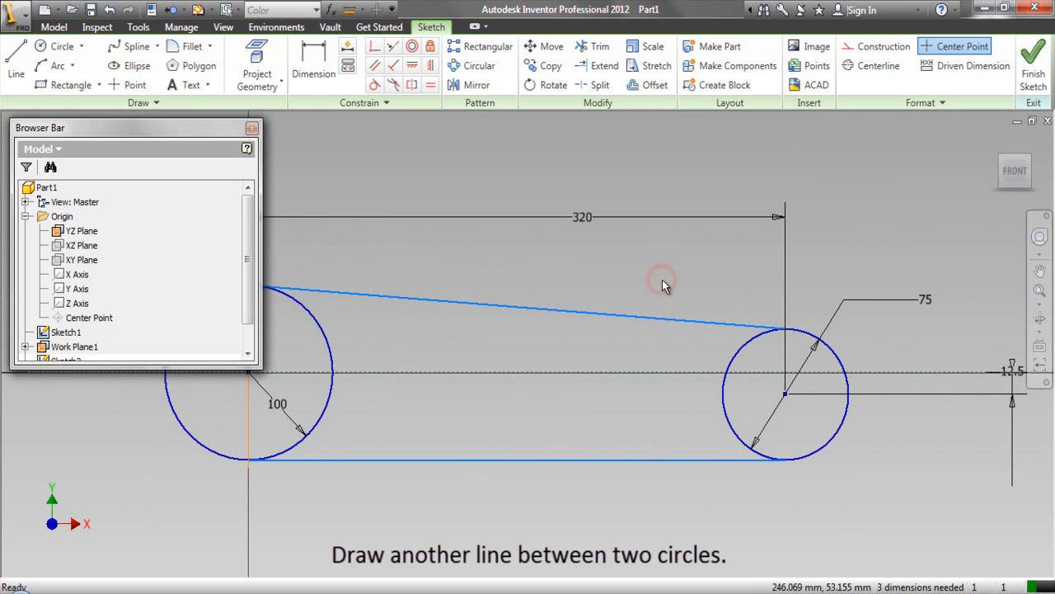
left_click(603, 294)
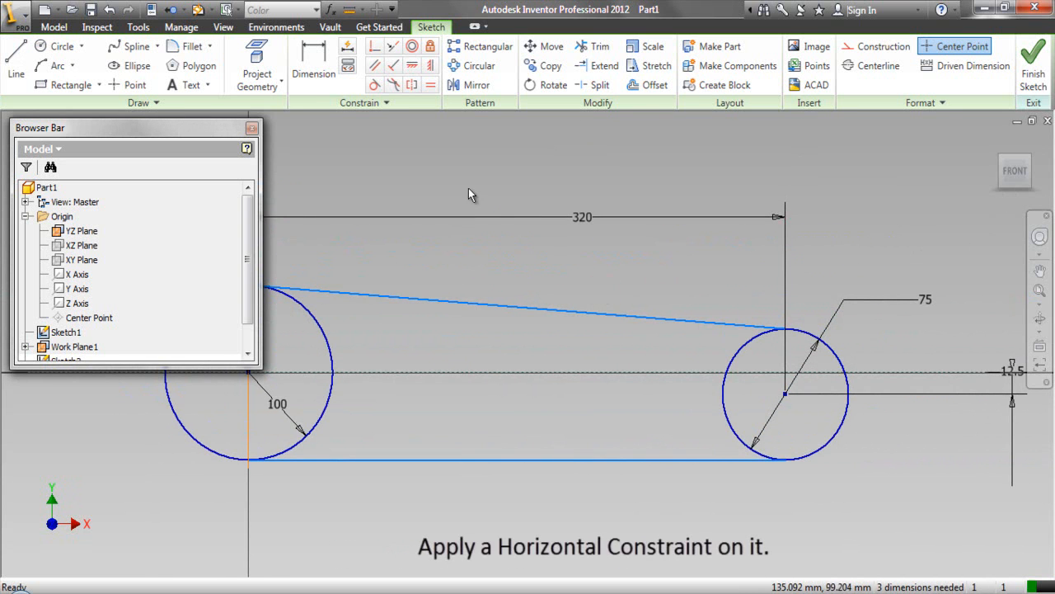
left_click(412, 67)
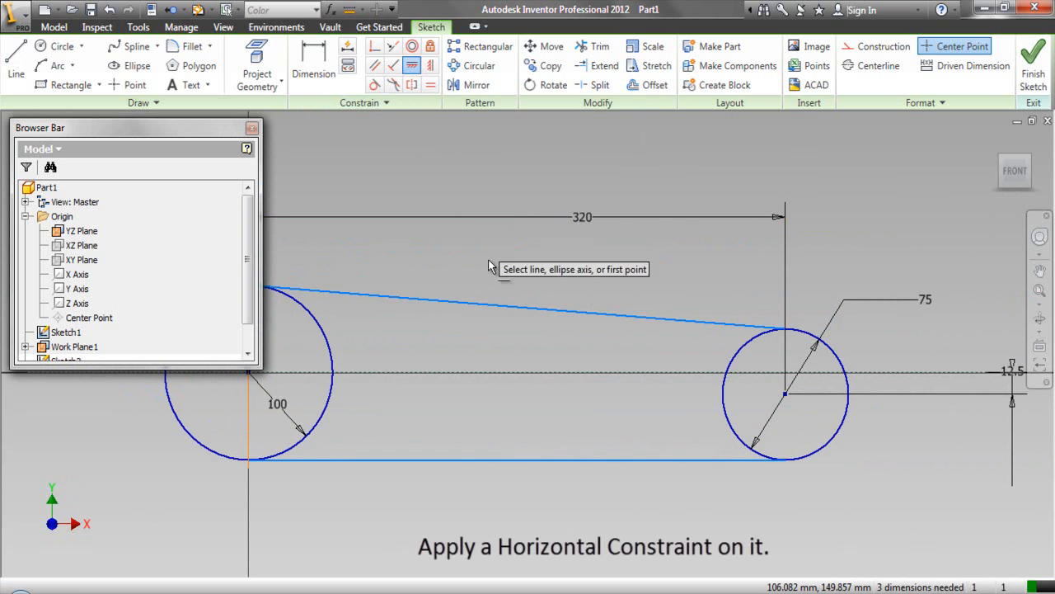
left_click(550, 460)
right_click(561, 431)
left_click(508, 431)
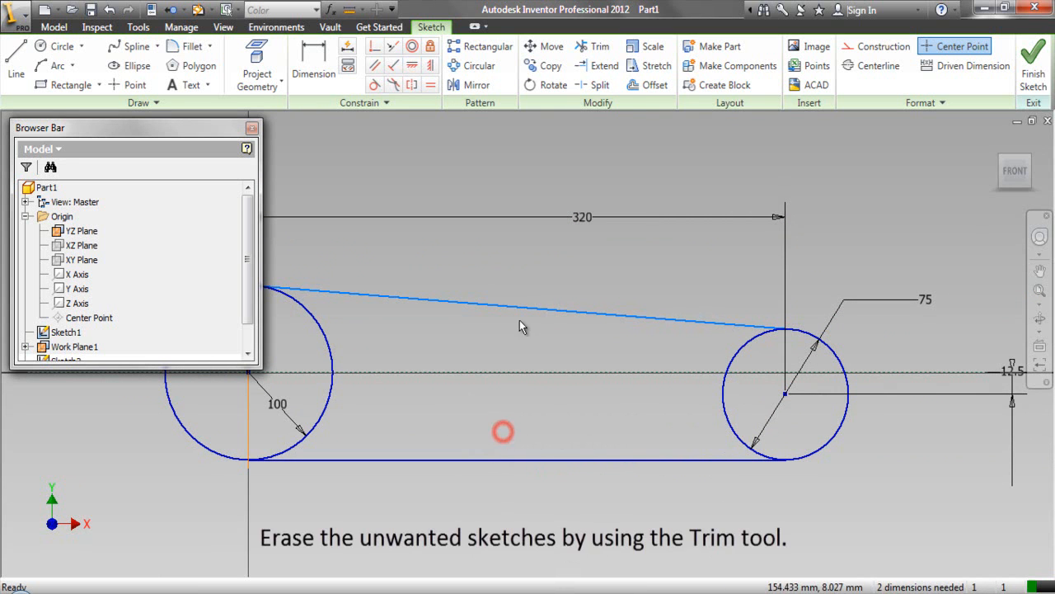
Trim away the inner arcs of the 100 mm circle, including the sliver above the sloping line near its topmost point.
left_click(599, 47)
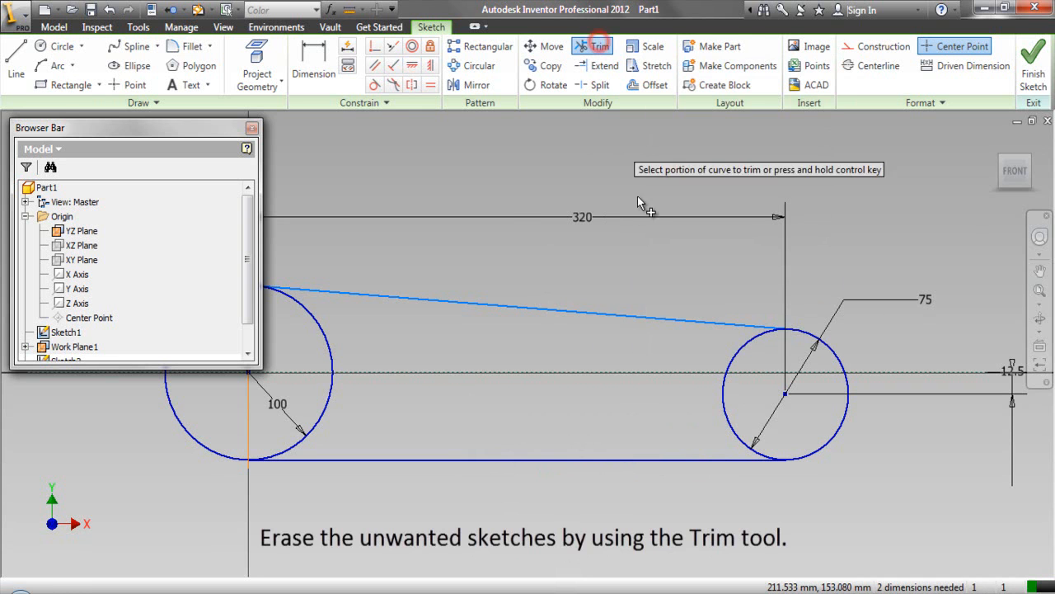
left_click(322, 414)
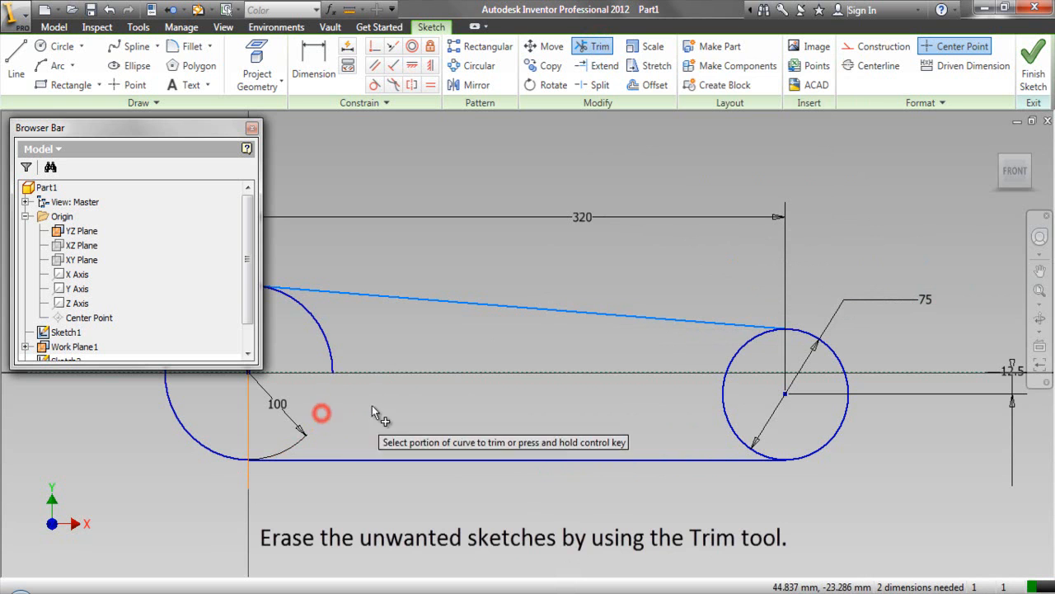
left_click(329, 340)
scroll(548, 353, "down", 3)
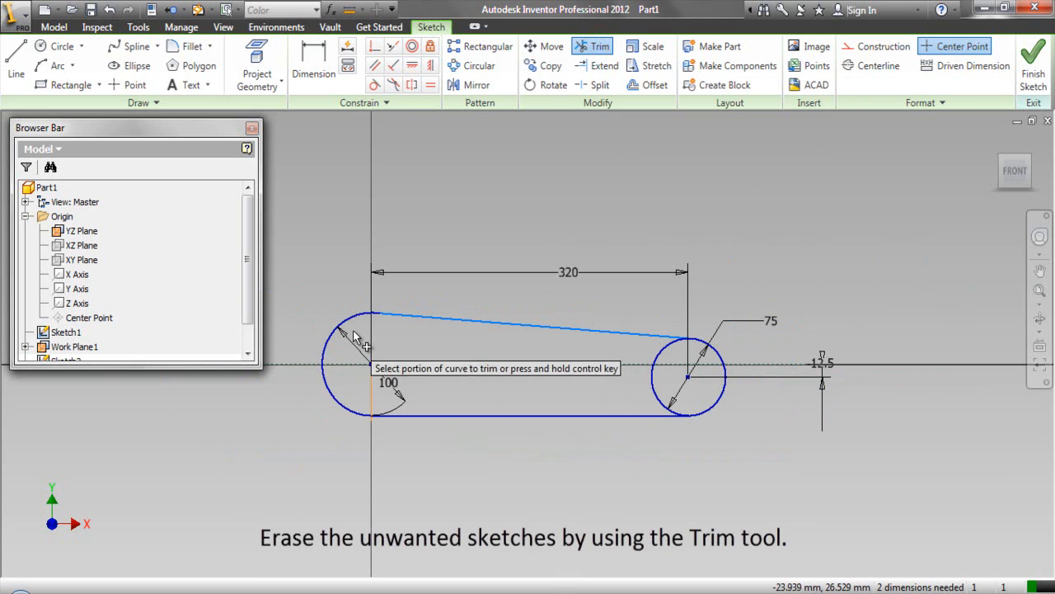
scroll(375, 314, "up", 5)
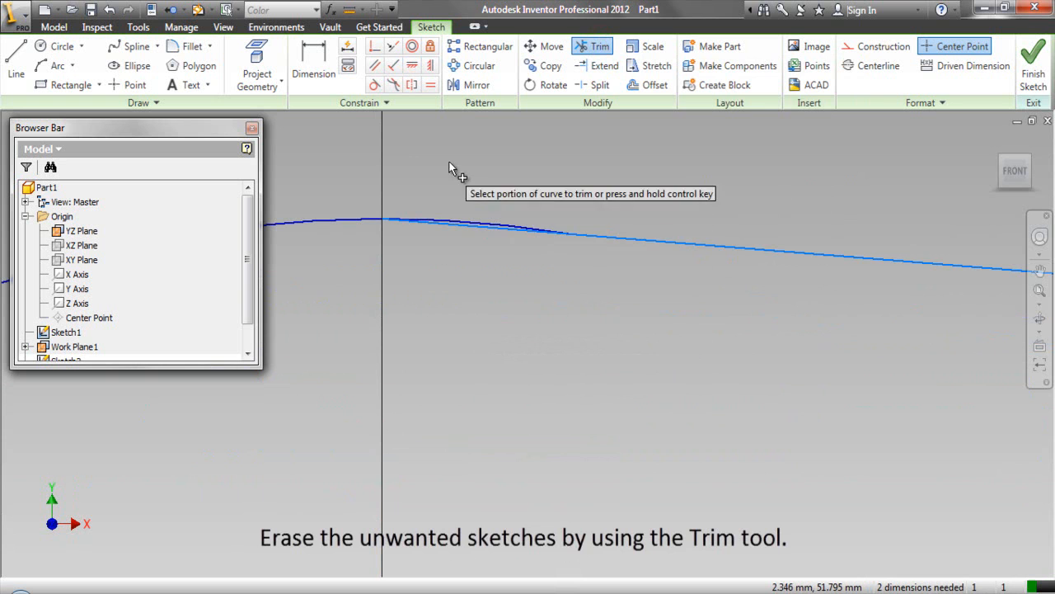
left_click(468, 217)
scroll(376, 229, "down", 5)
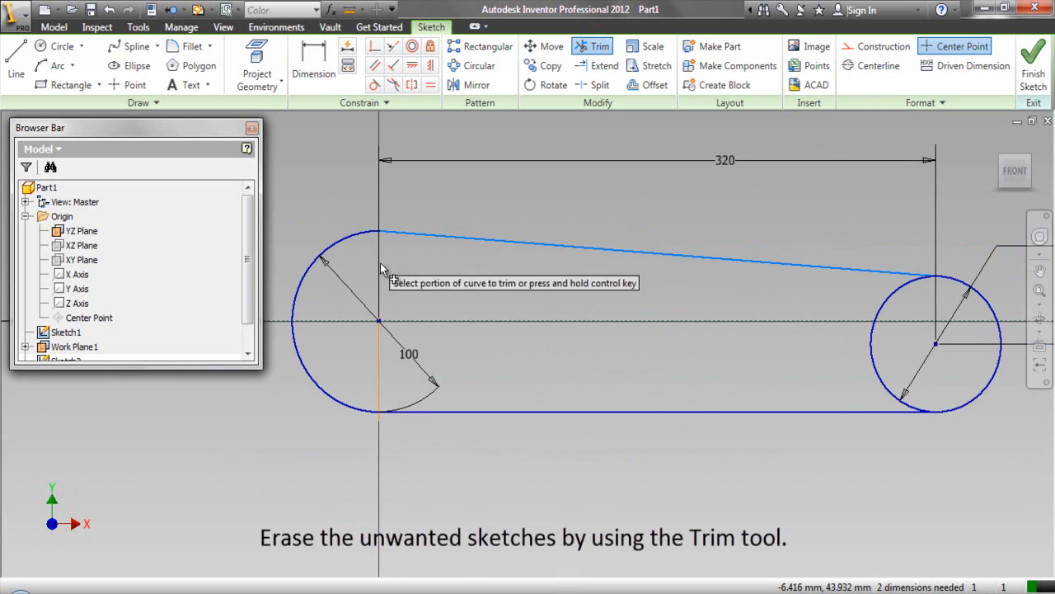
Trim the inner arcs of the 75 mm circle so only its outer half remains, and end the Trim command.
left_click(888, 300)
left_click(874, 364)
right_click(604, 272)
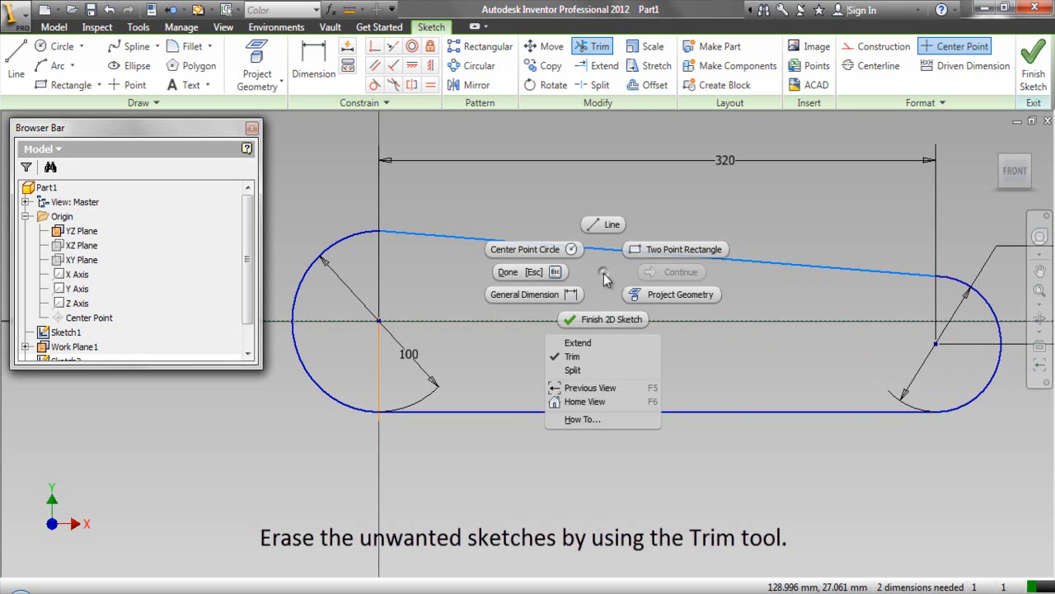
left_click(547, 275)
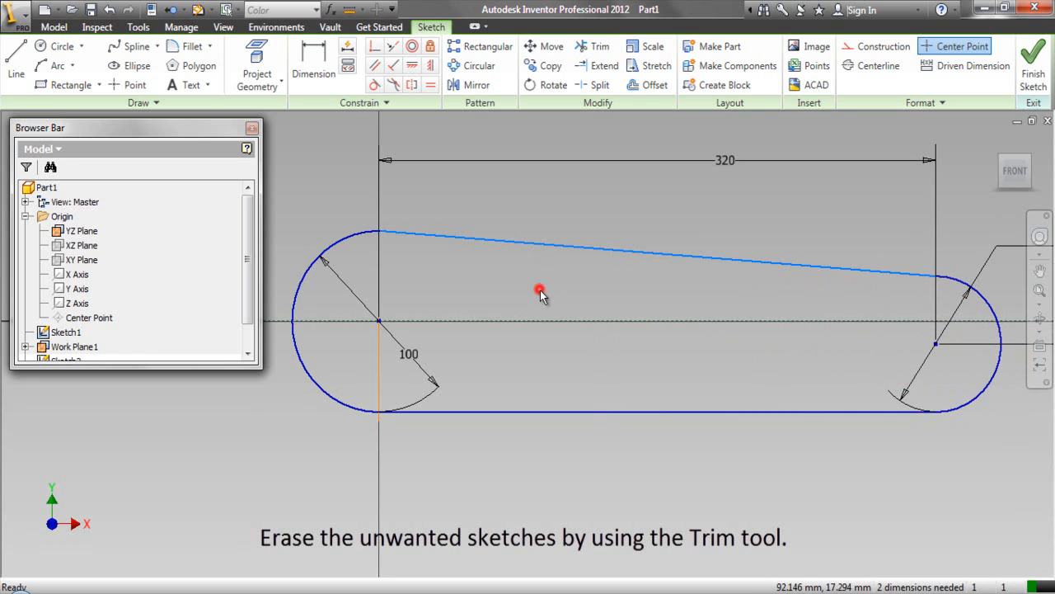
Dimension the angle between the upper sloping line and the projected X Axis line, accepting the default value.
right_click(495, 283)
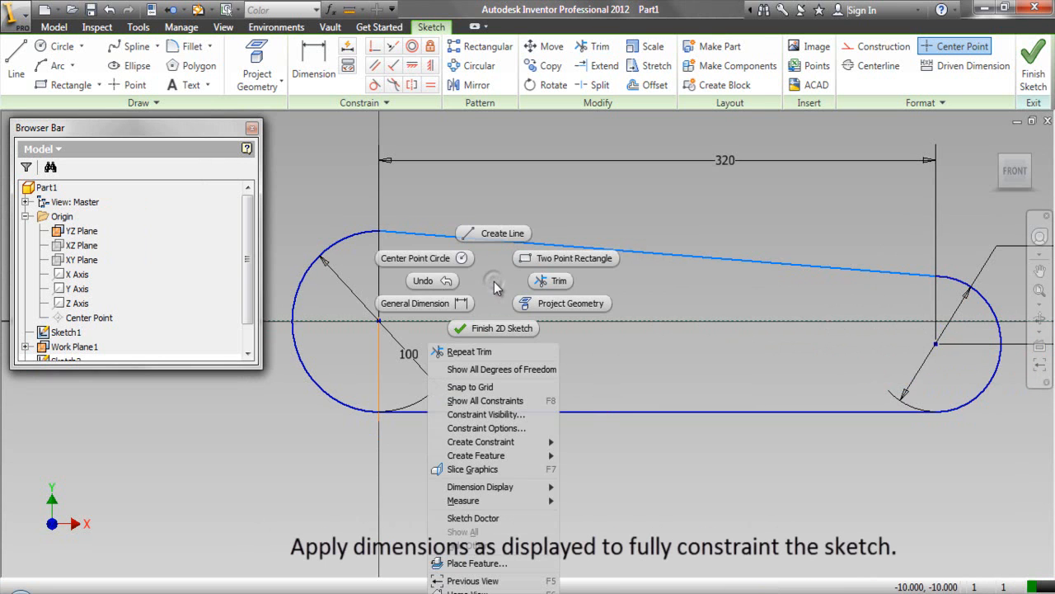
left_click(445, 303)
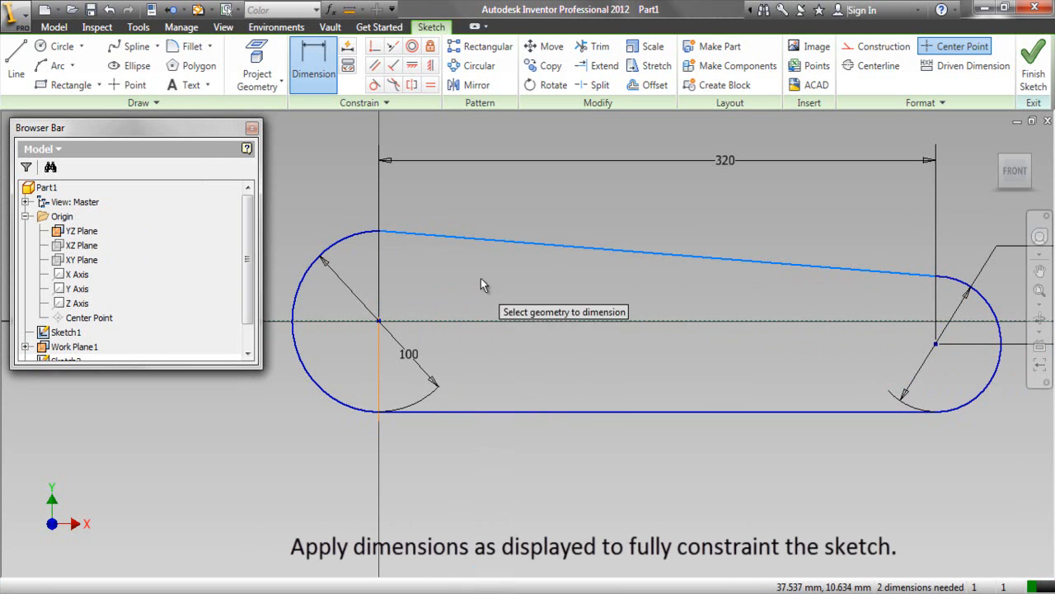
left_click(518, 246)
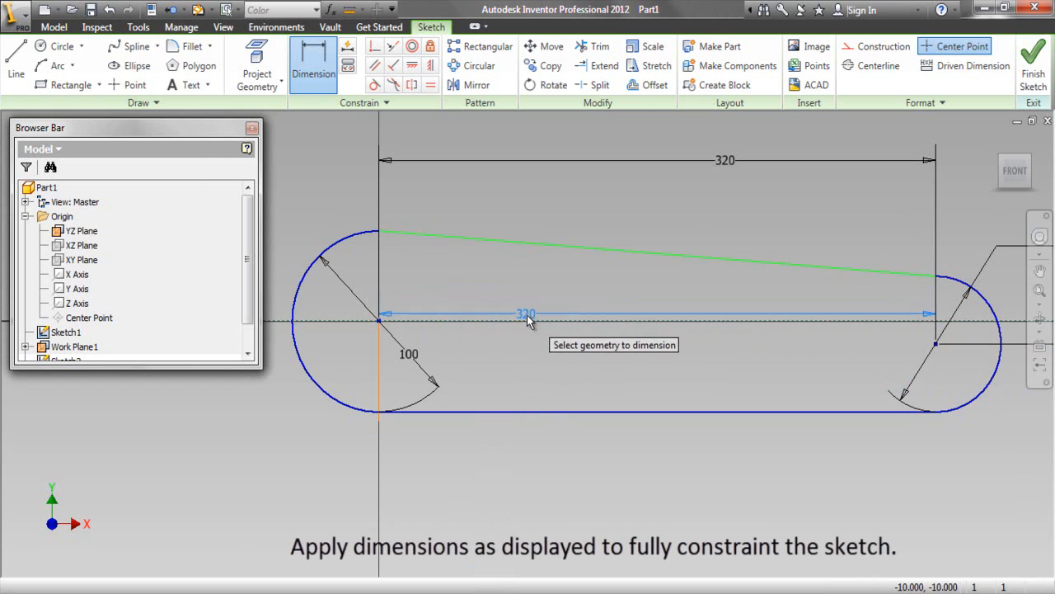
left_click(527, 320)
left_click(657, 295)
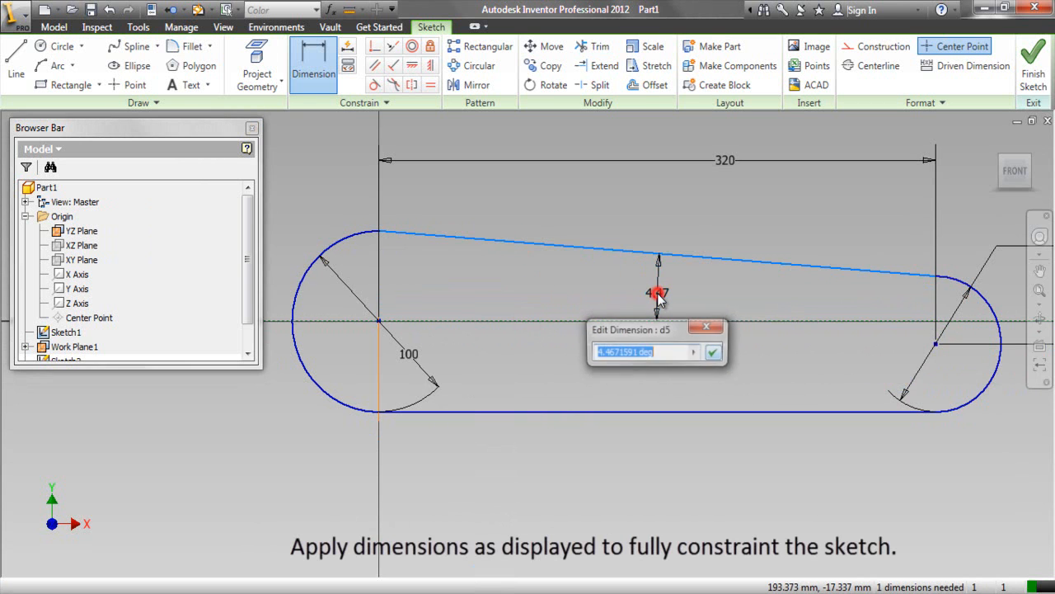
left_click(715, 353)
Dimension the vertical distance from the sloping line's end at the 75 mm arc to the projected X Axis line, accepting the default value.
scroll(419, 367, "down", 3)
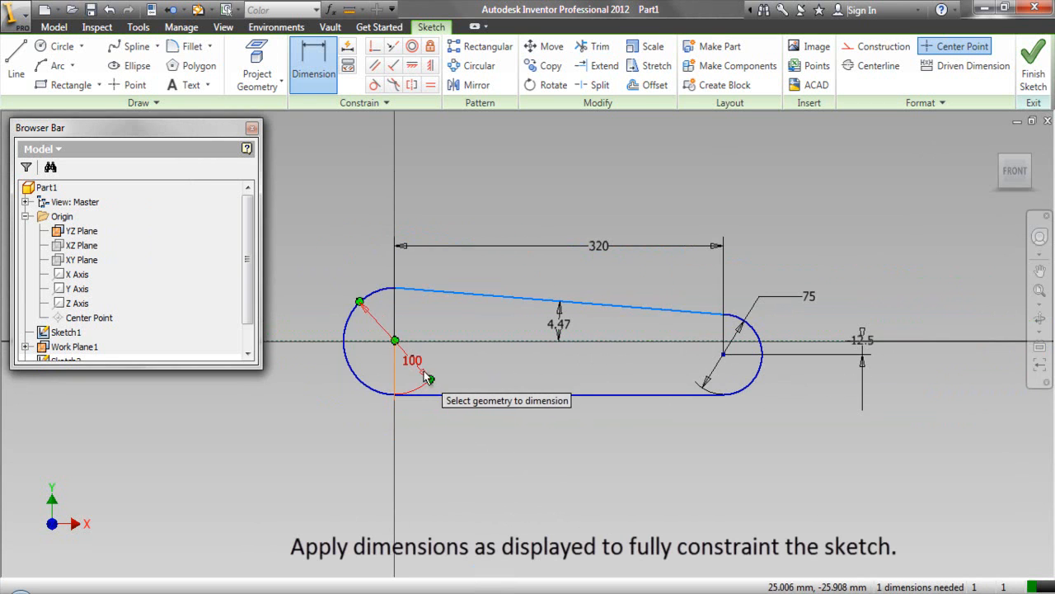
scroll(767, 343, "up", 3)
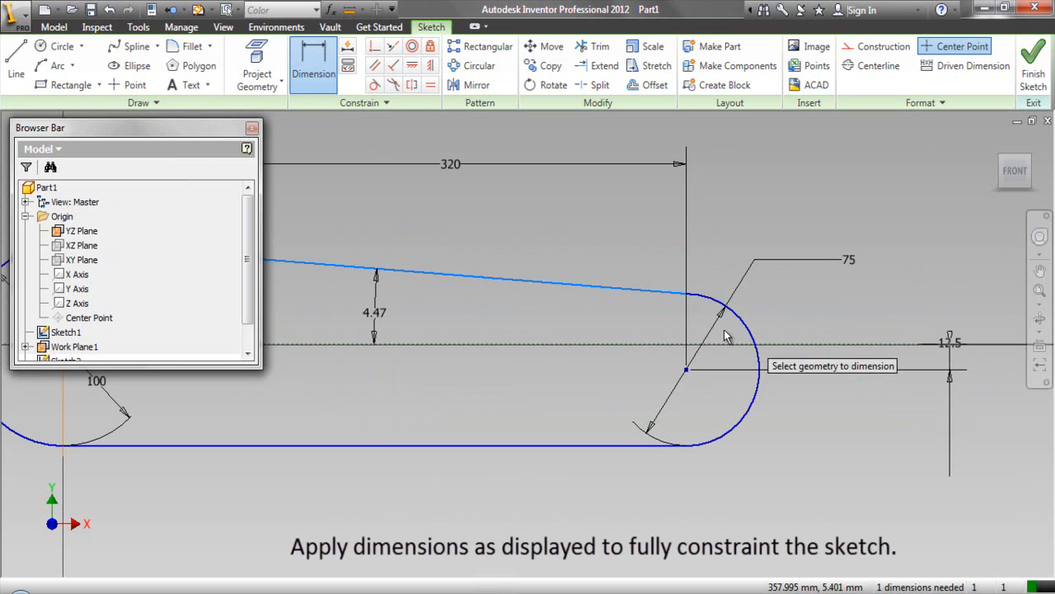
left_click(688, 299)
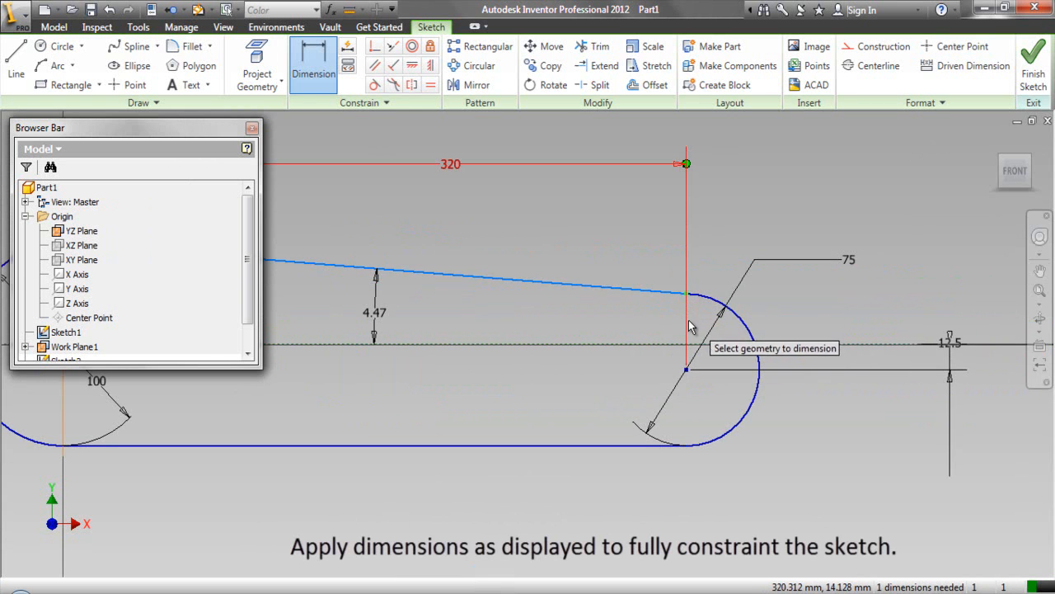
left_click(699, 346)
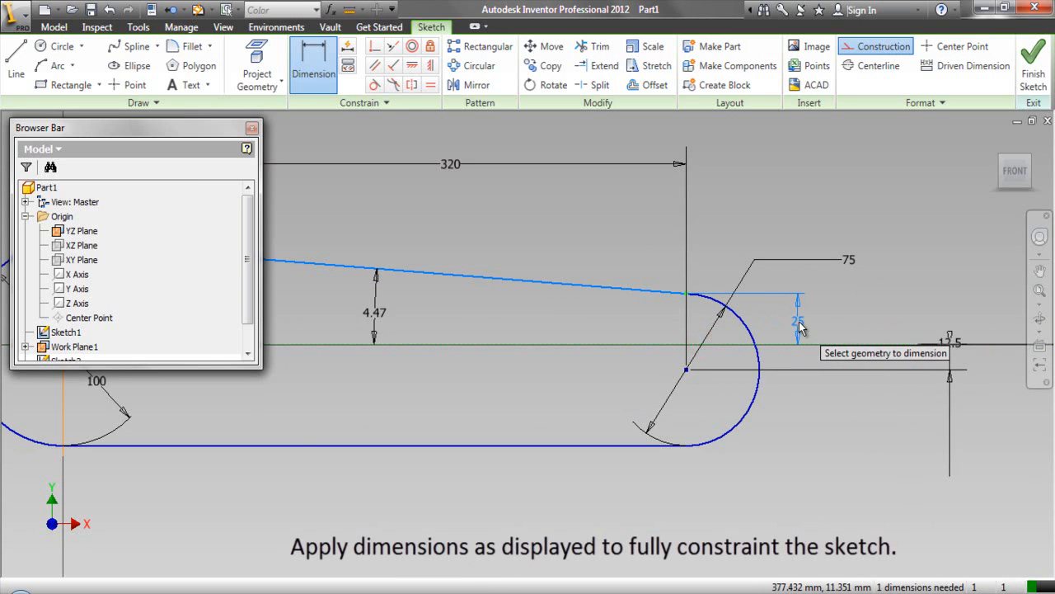
left_click(799, 319)
left_click(856, 381)
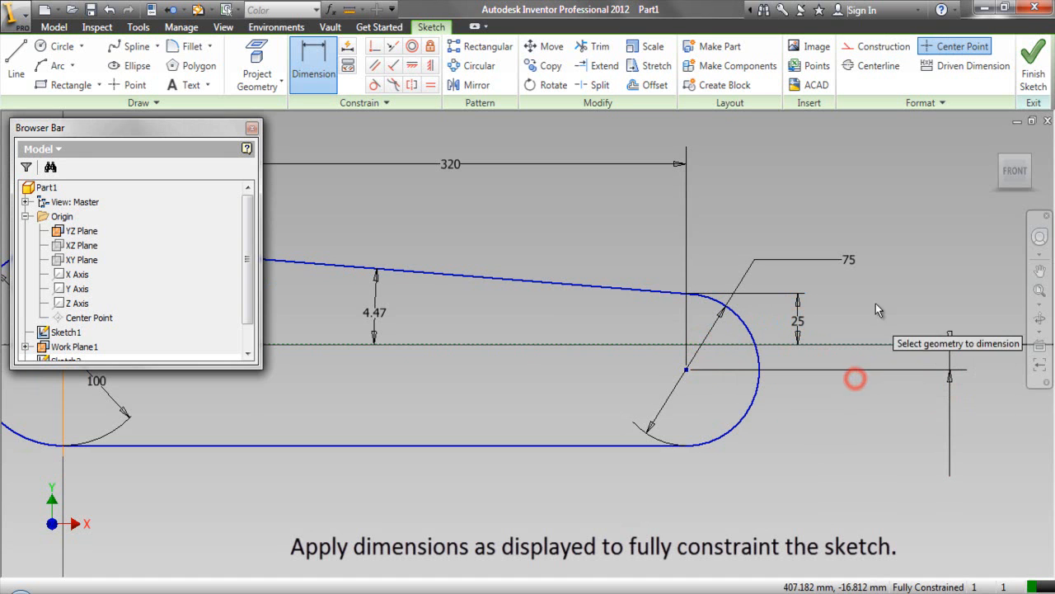
right_click(878, 278)
left_click(816, 273)
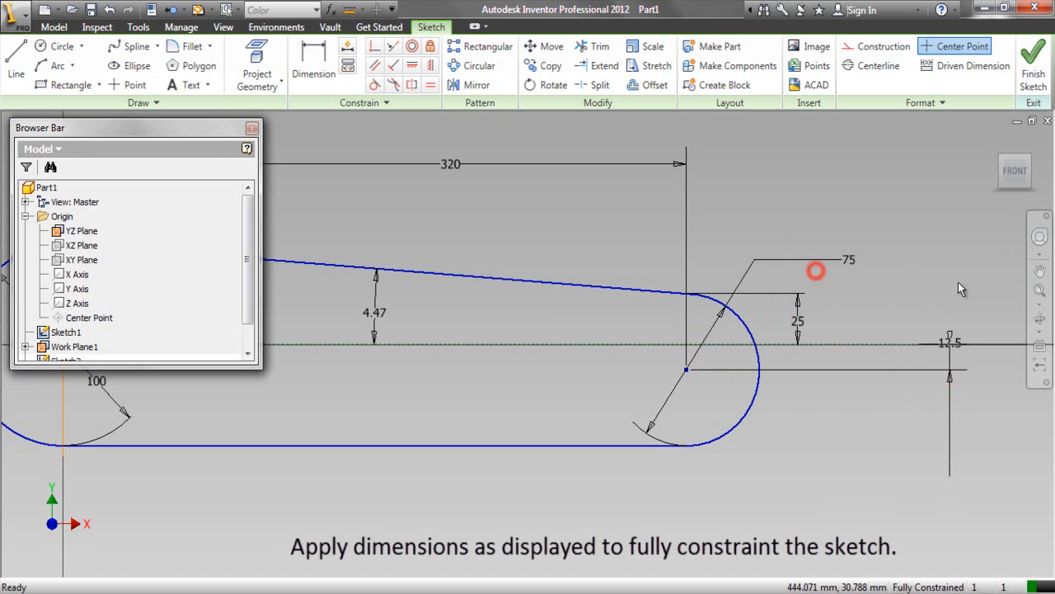
Project the YZ Plane and Work Plane1 into the sketch as reference lines.
left_click(1038, 290)
mouse_move(1038, 295)
left_mouse_down()
mouse_move(894, 311)
mouse_move(591, 302)
left_mouse_up()
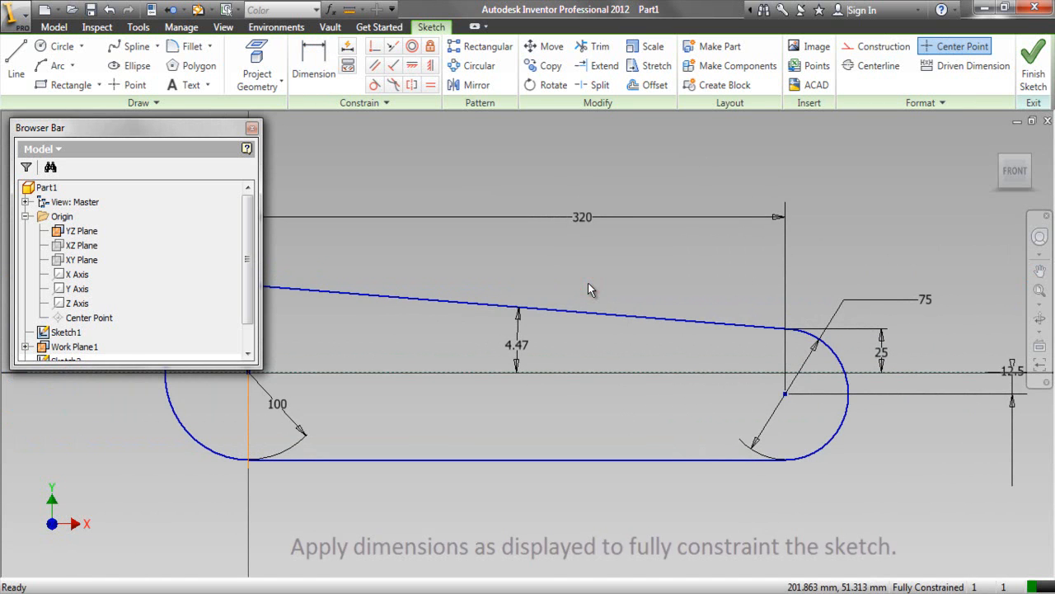
left_click(560, 281)
left_click(1039, 270)
left_click_drag(647, 310, 789, 311)
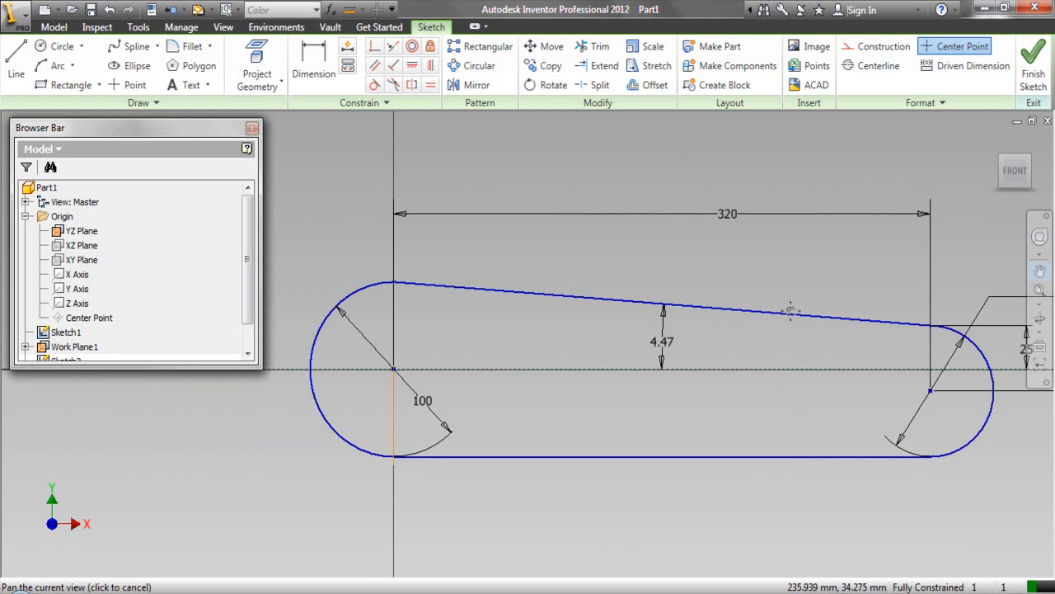
right_click(566, 244)
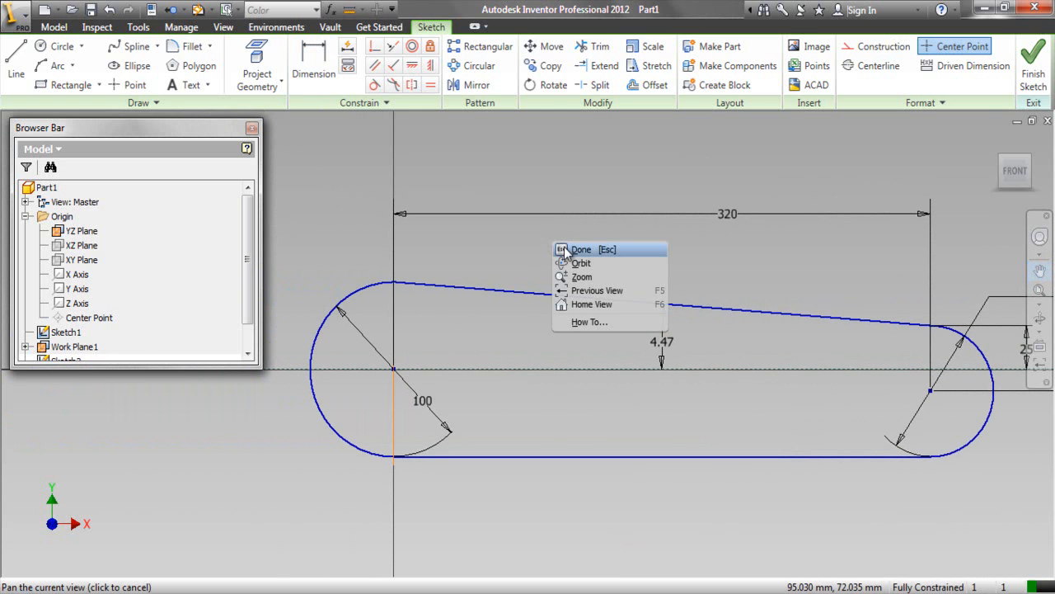
left_click(582, 249)
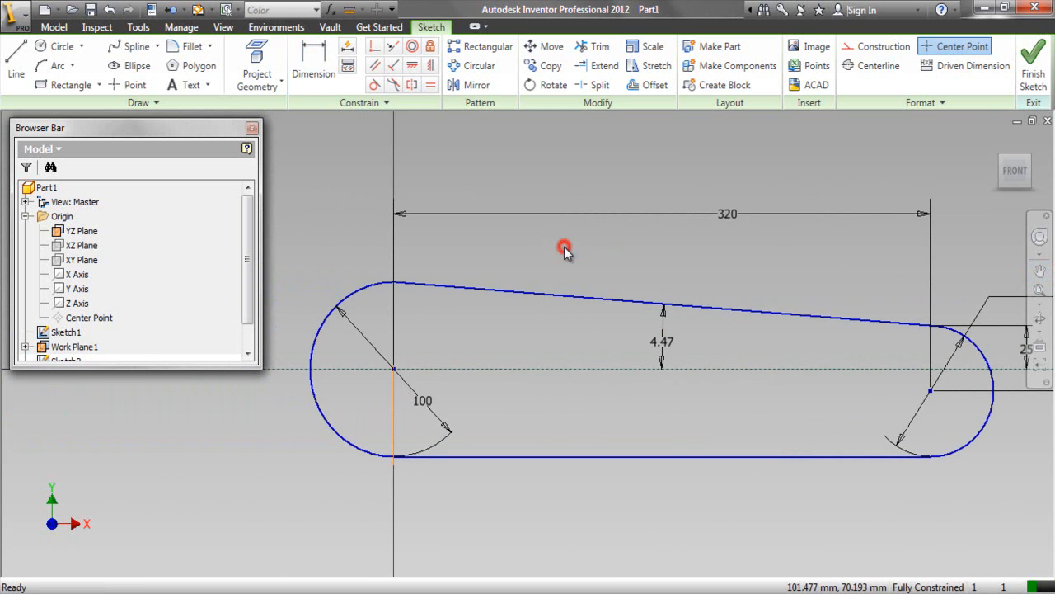
right_click(485, 189)
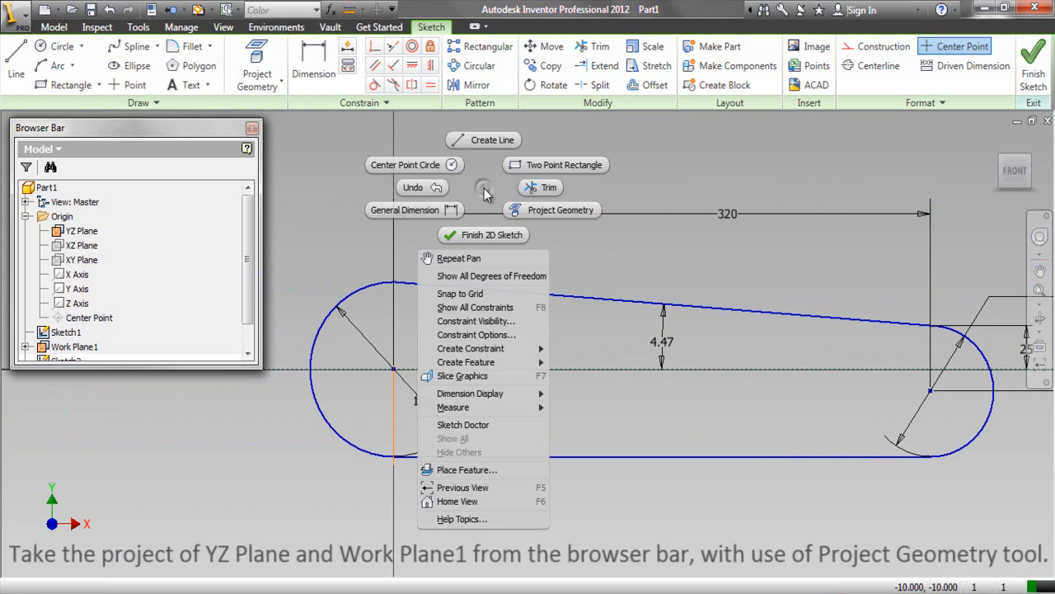
left_click(532, 209)
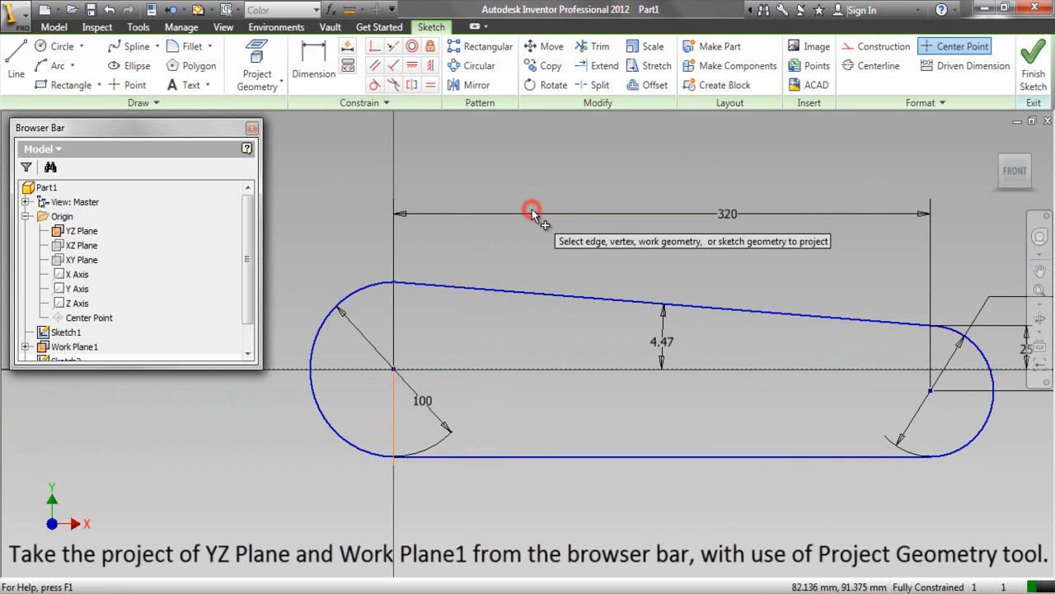
left_click(1028, 161)
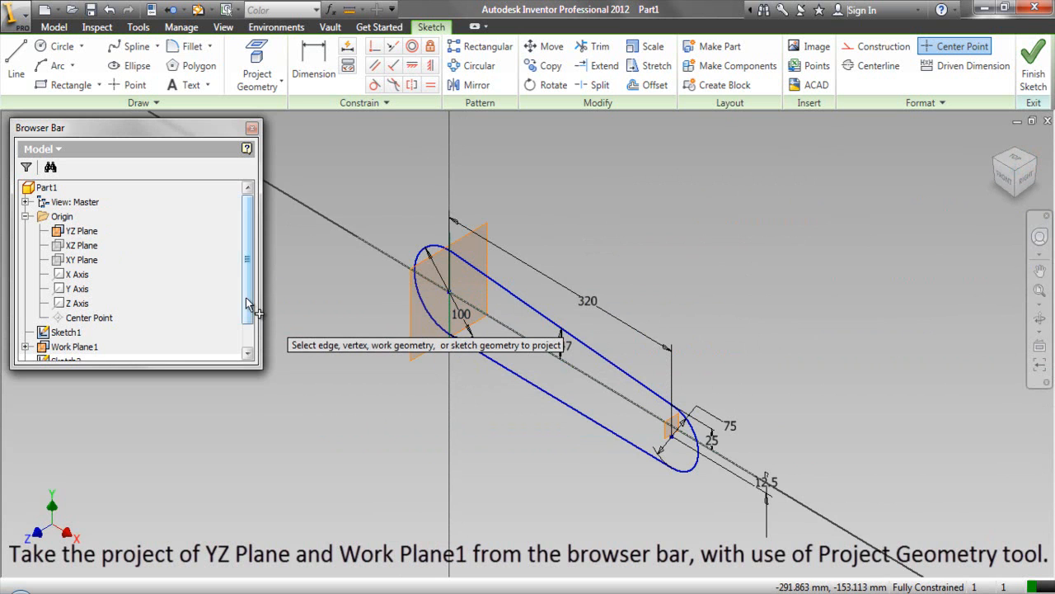
left_click_drag(246, 298, 249, 320)
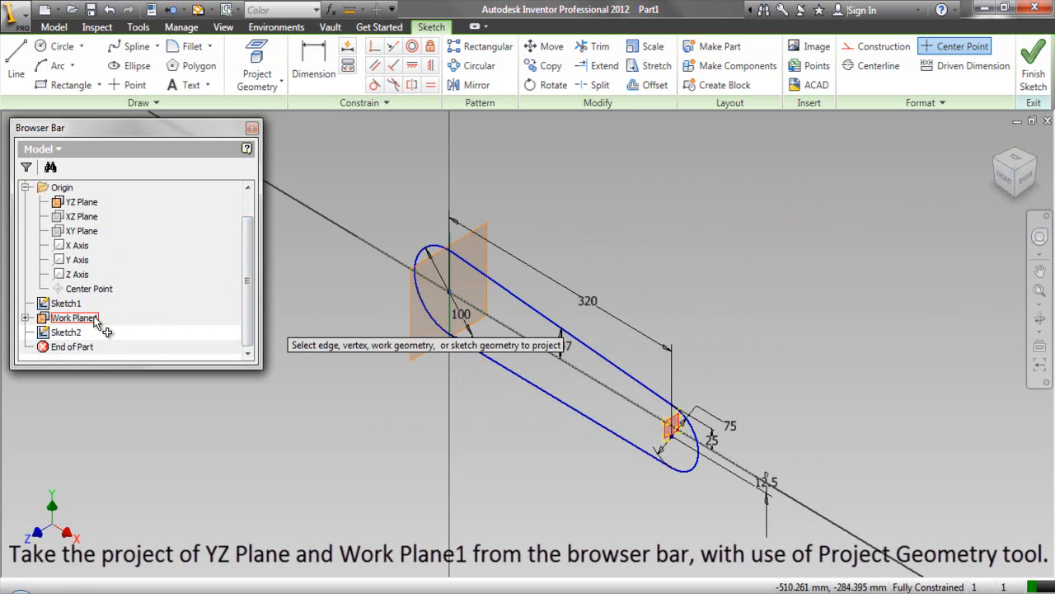
right_click(350, 212)
left_click(298, 216)
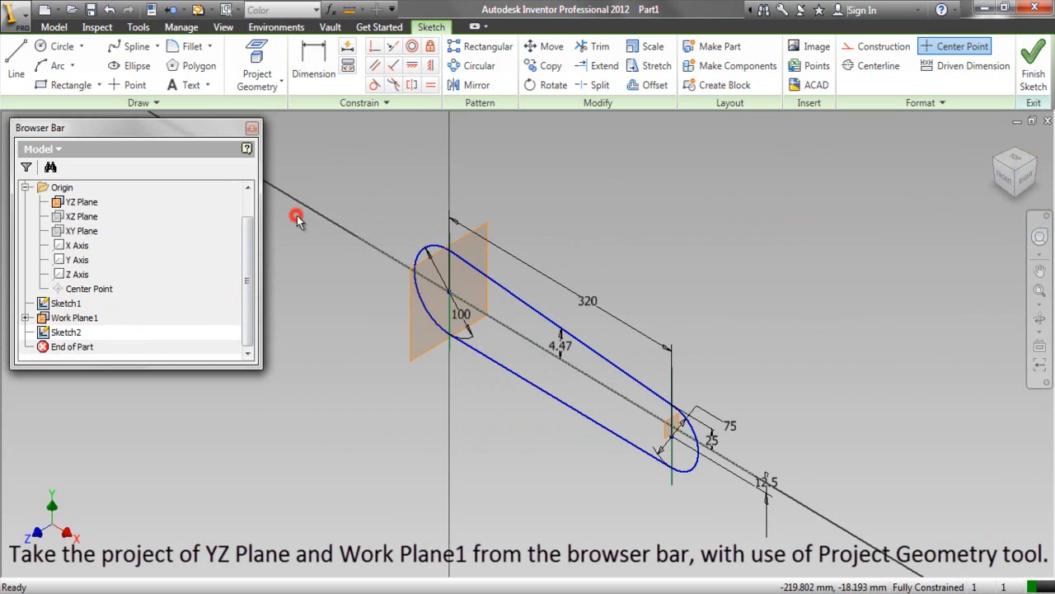
Return to the front view and convert the two vertical lines projected from YZ Plane and Work Plane1 into construction geometry.
left_click(1041, 239)
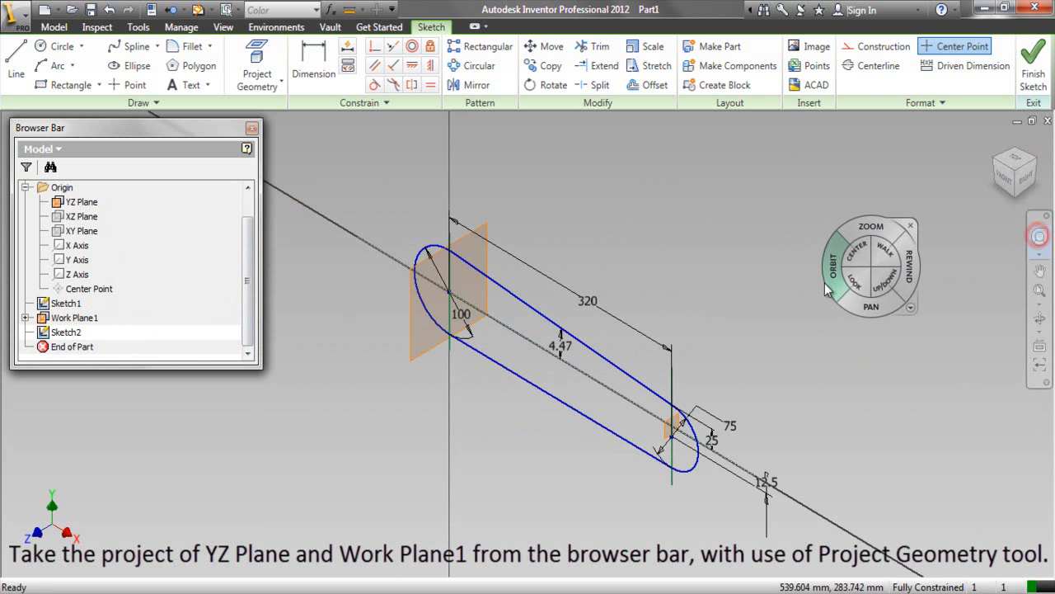
left_click_drag(907, 279, 858, 283)
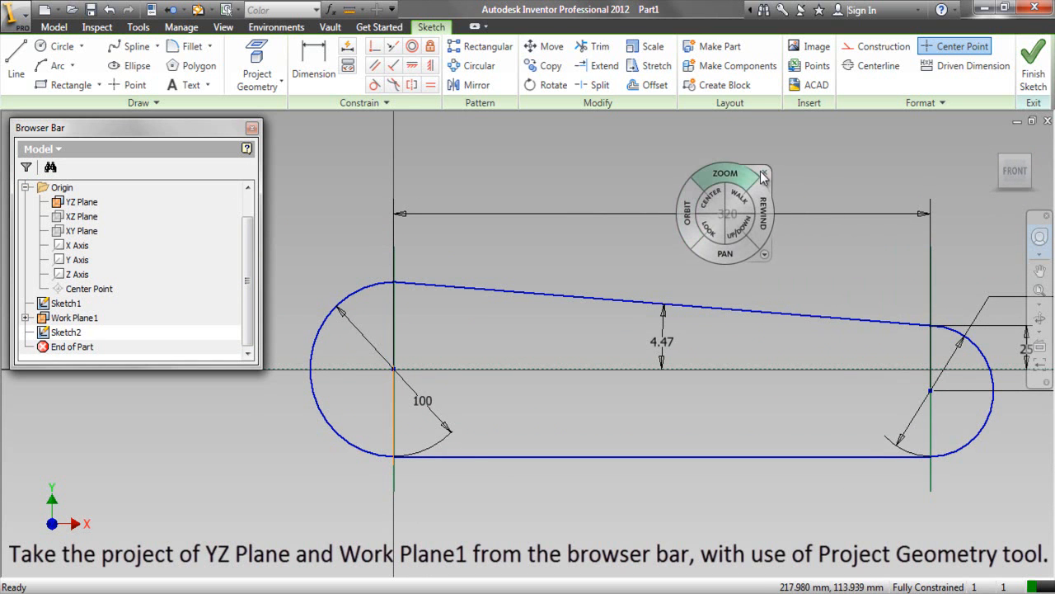
left_click(762, 174)
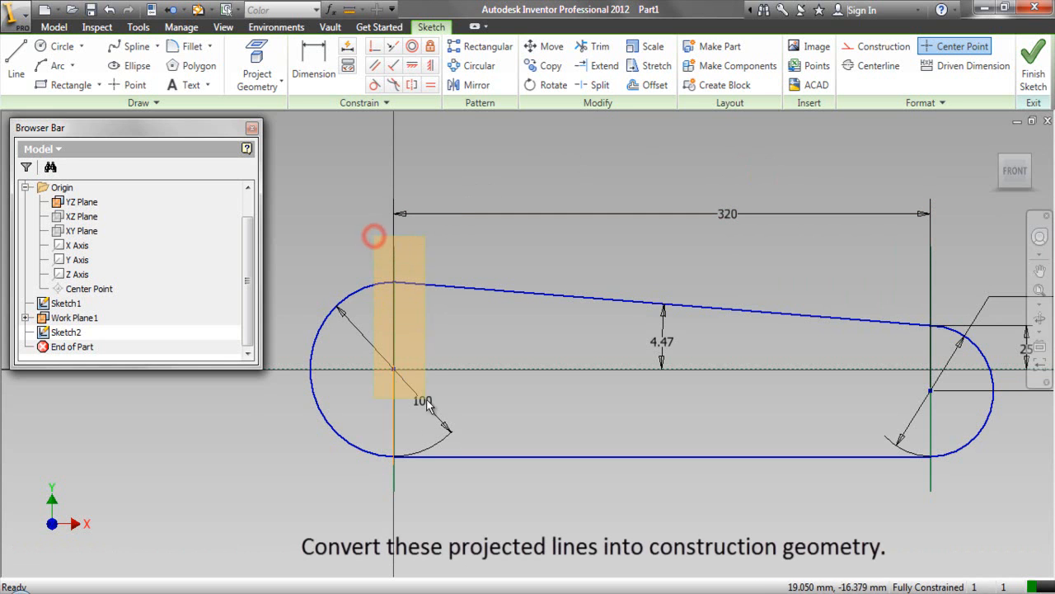
left_click_drag(375, 236, 420, 492)
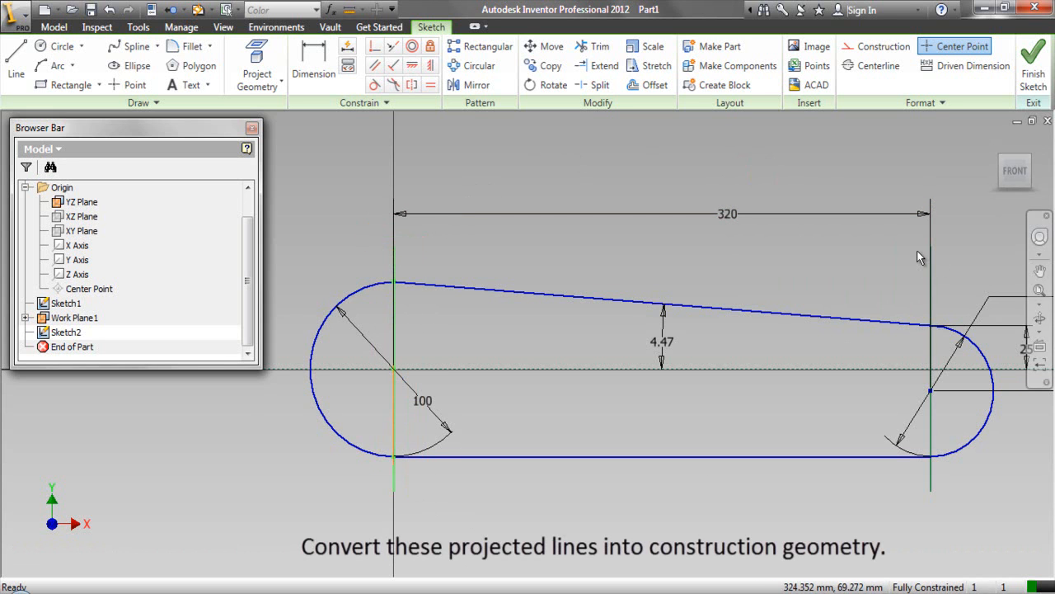
left_click_drag(983, 311, 959, 493)
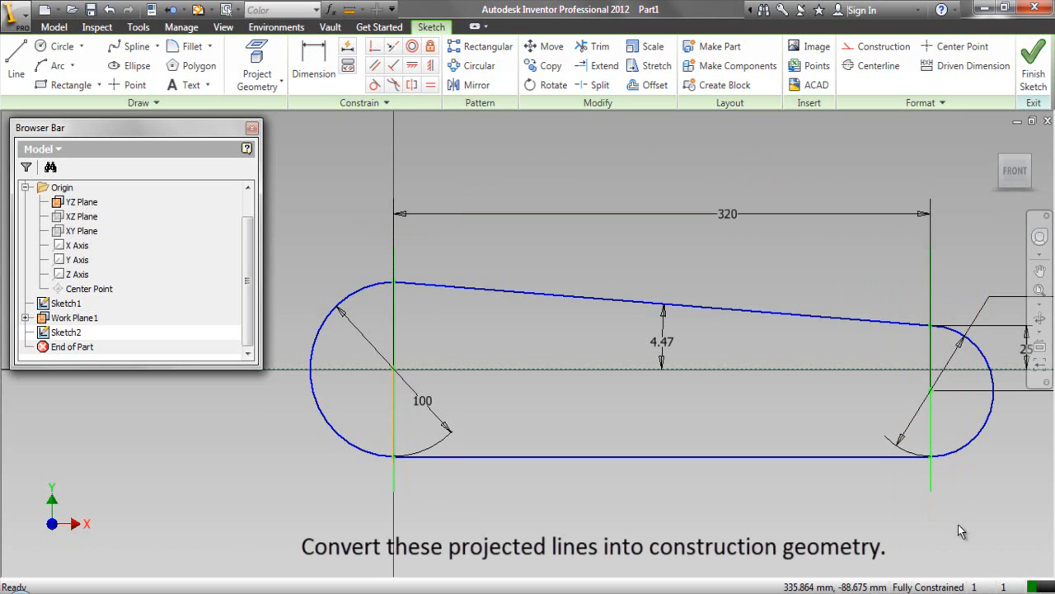
left_click(882, 50)
left_click(850, 154)
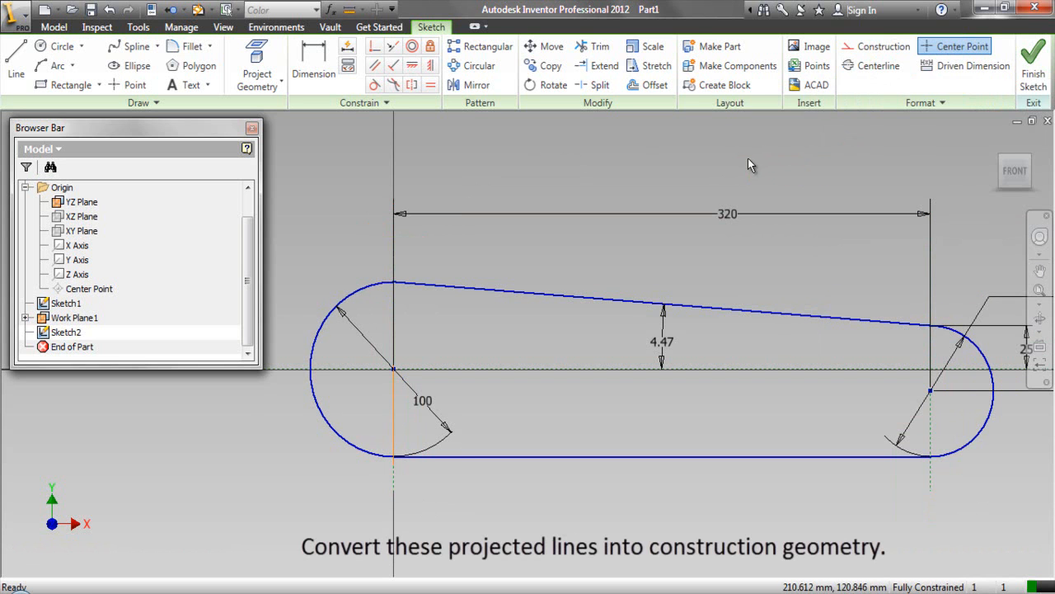
left_click(837, 155)
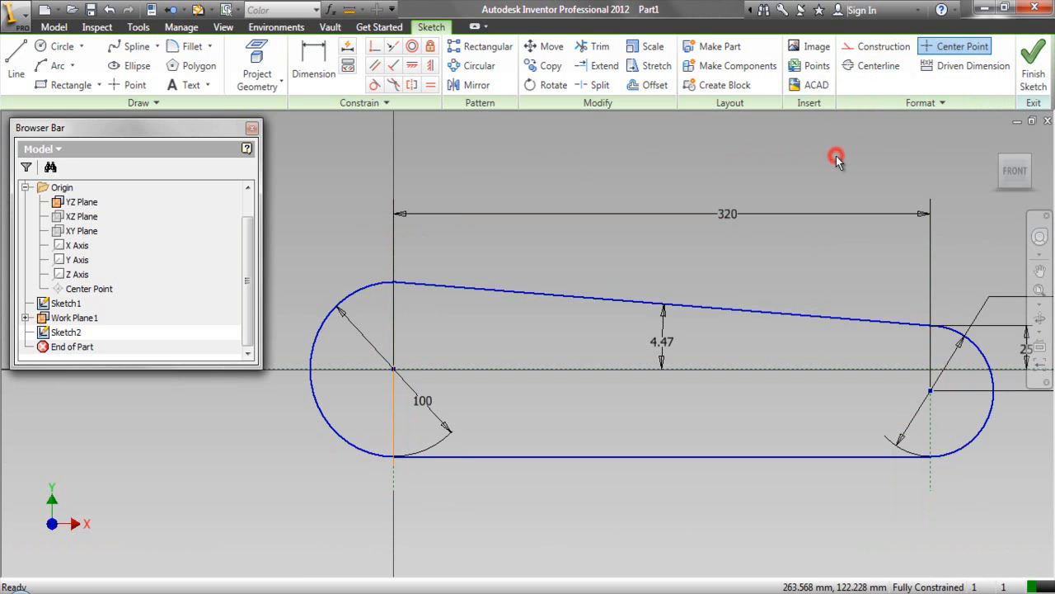
Move the 320 mm dimension down inside the profile and add a driven dimension between the two vertical projected construction lines.
left_click_drag(723, 214, 632, 329)
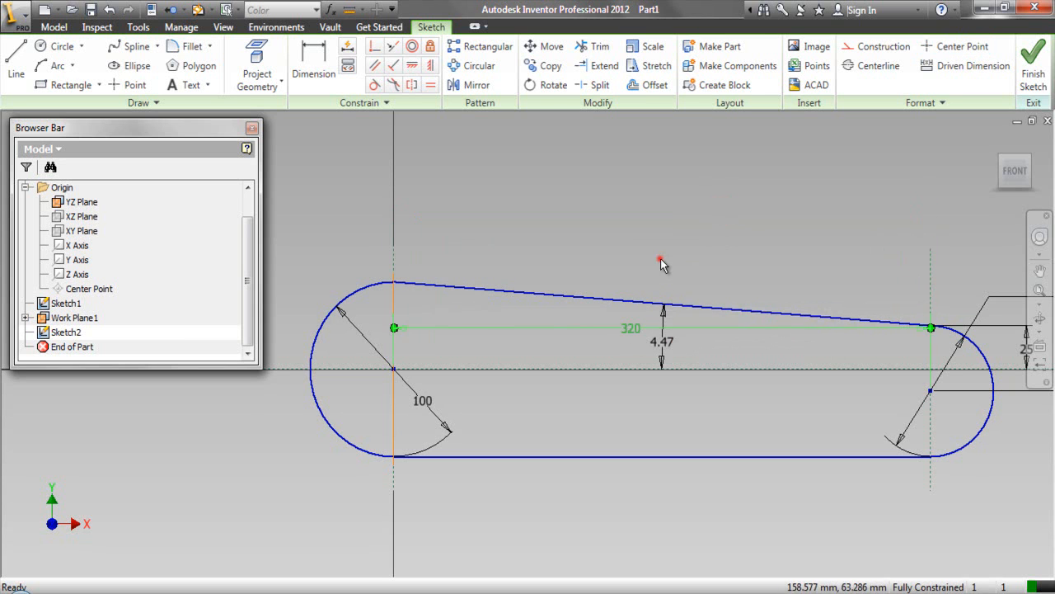
right_click(555, 176)
left_click(497, 197)
left_click(396, 259)
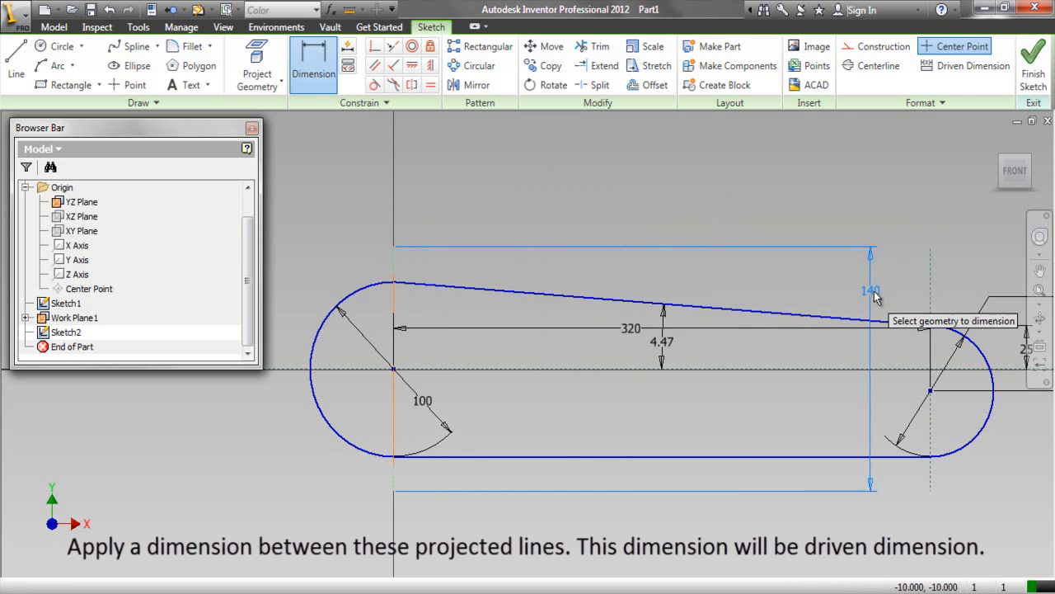
left_click(935, 302)
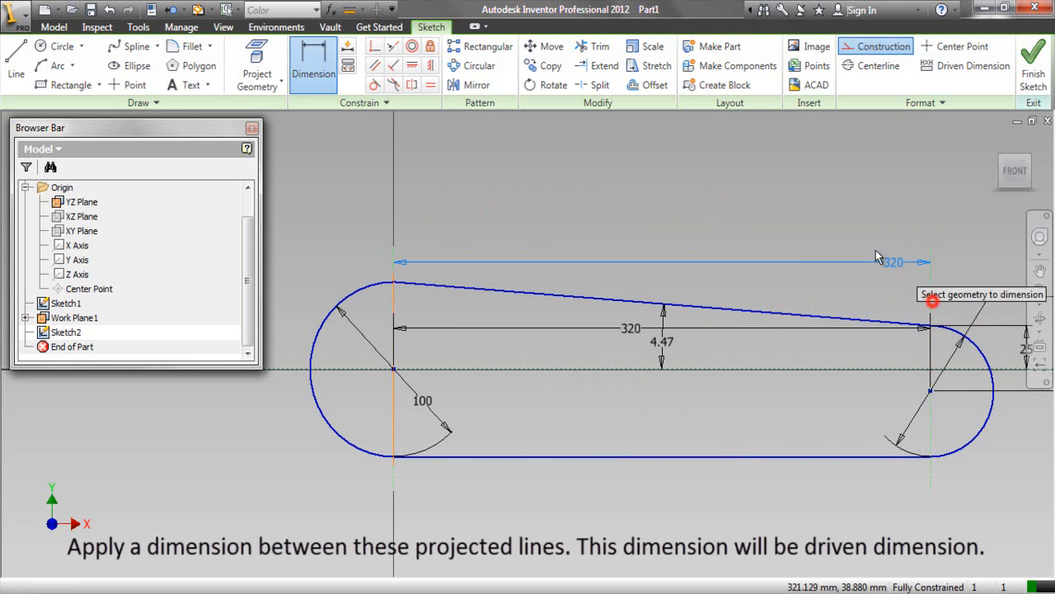
left_click(682, 205)
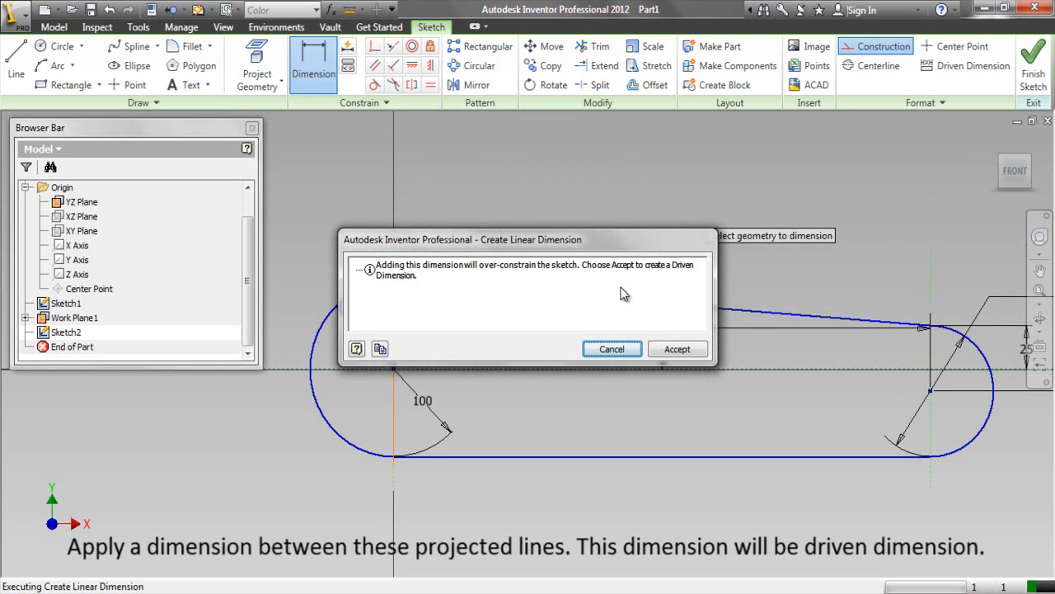
left_click(667, 350)
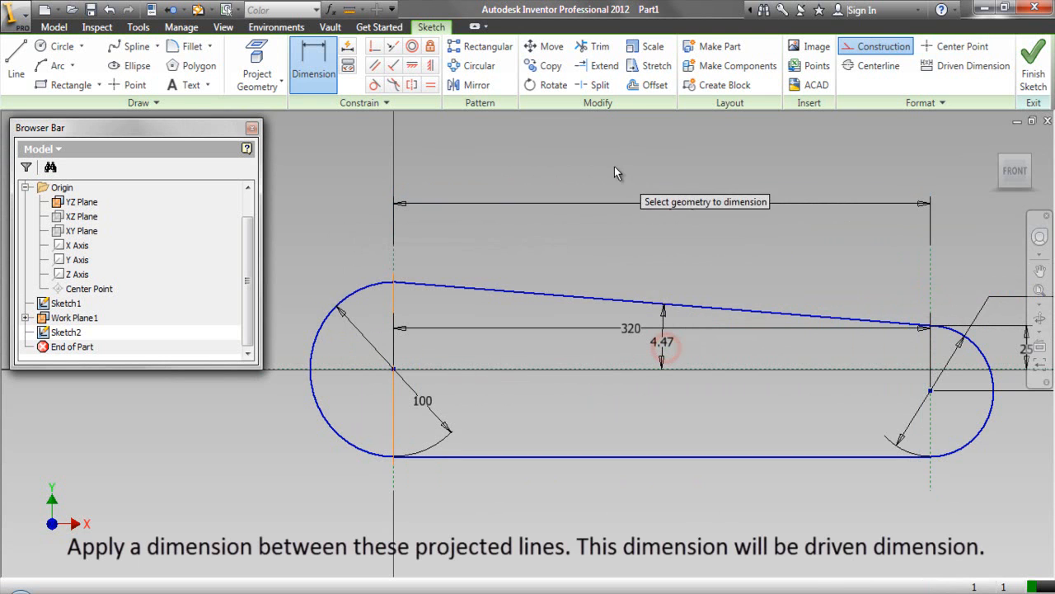
right_click(608, 162)
left_click(558, 164)
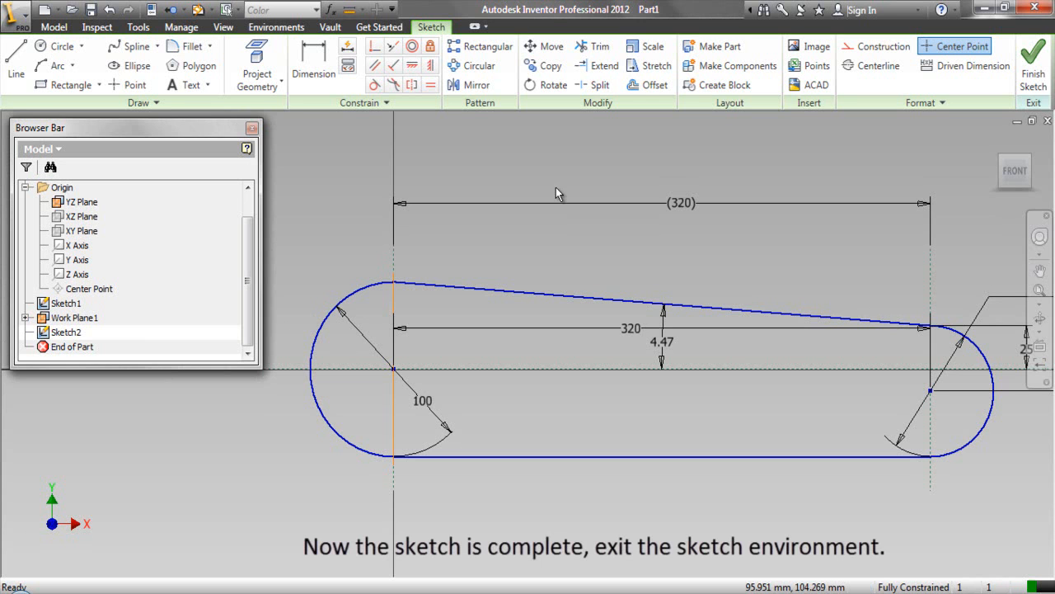
Finish the sketch and return the model to the isometric home view.
left_click(669, 173)
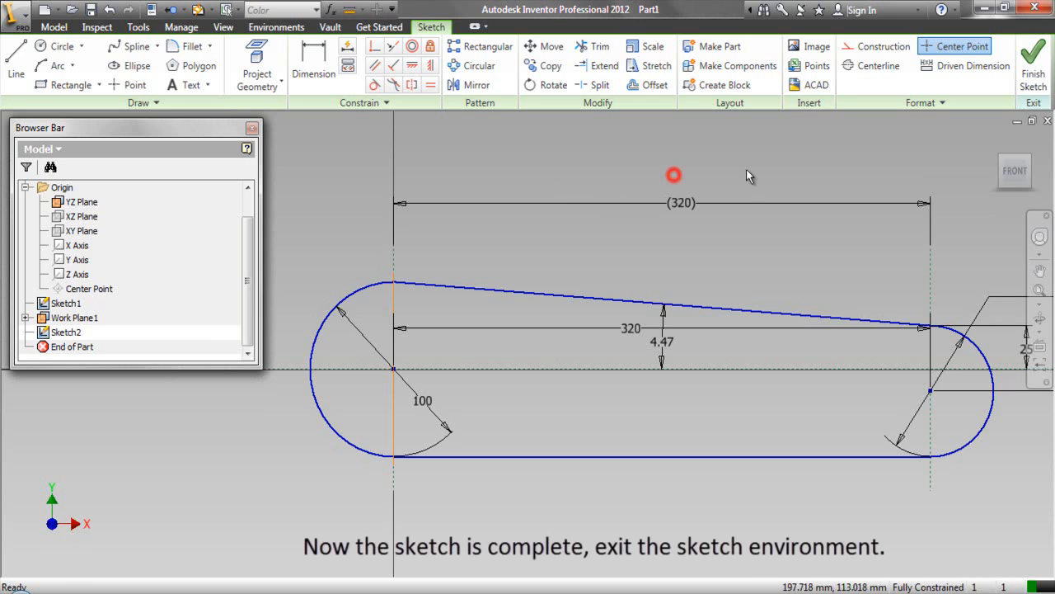
left_click(1034, 55)
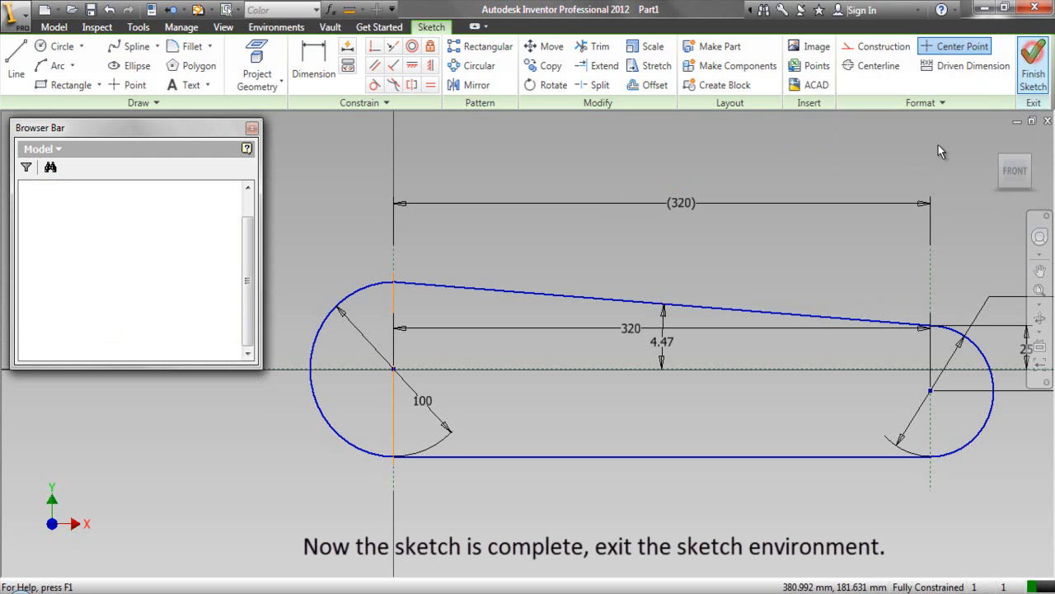
left_click(1030, 162)
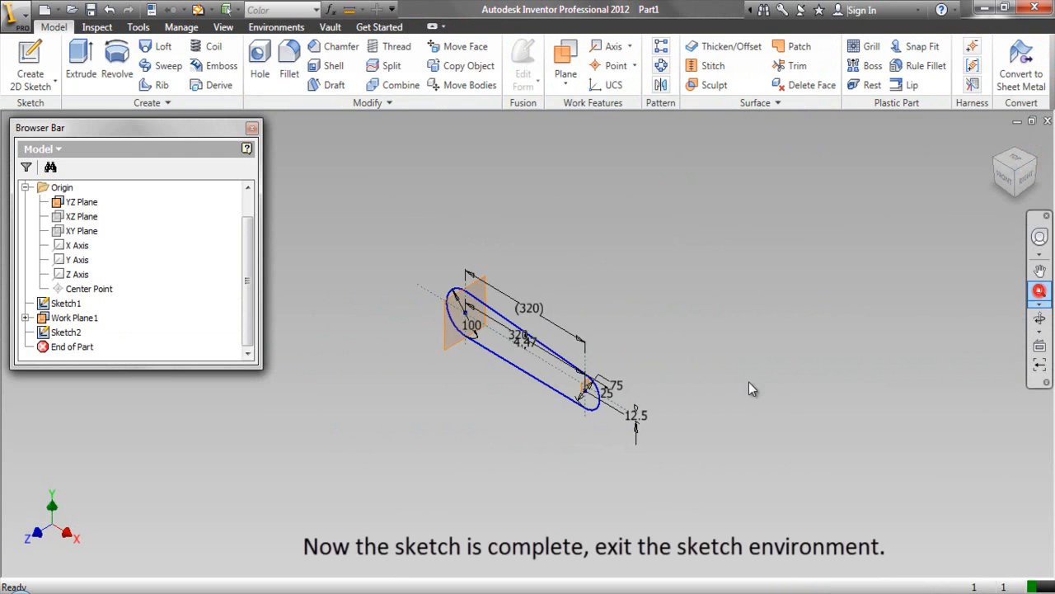
Create a work point at the intersection of YZ Plane and the bottom line of the sketch.
left_click(1039, 289)
left_click(591, 254)
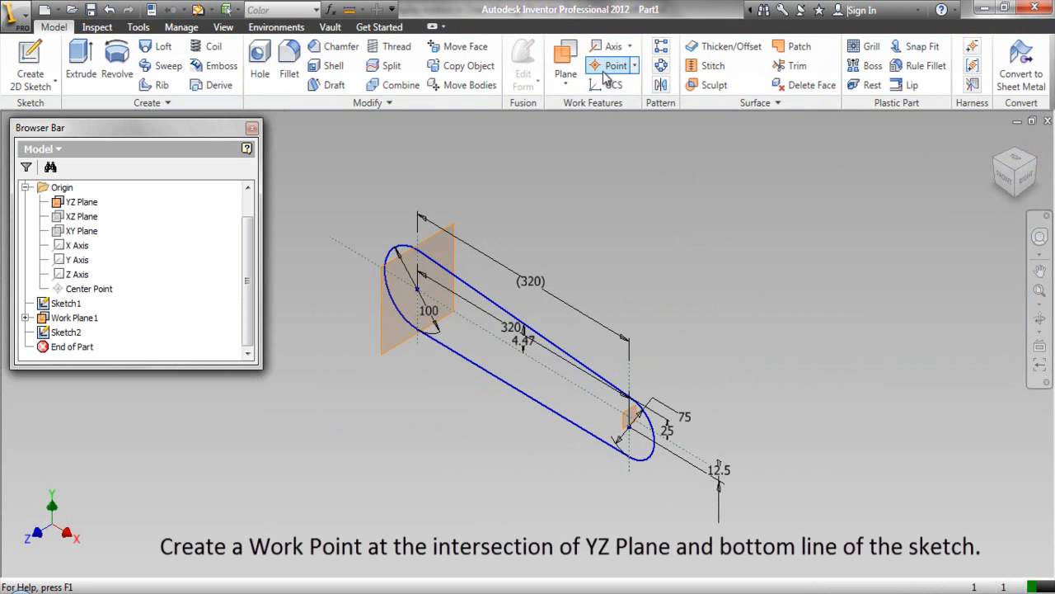
left_click(635, 72)
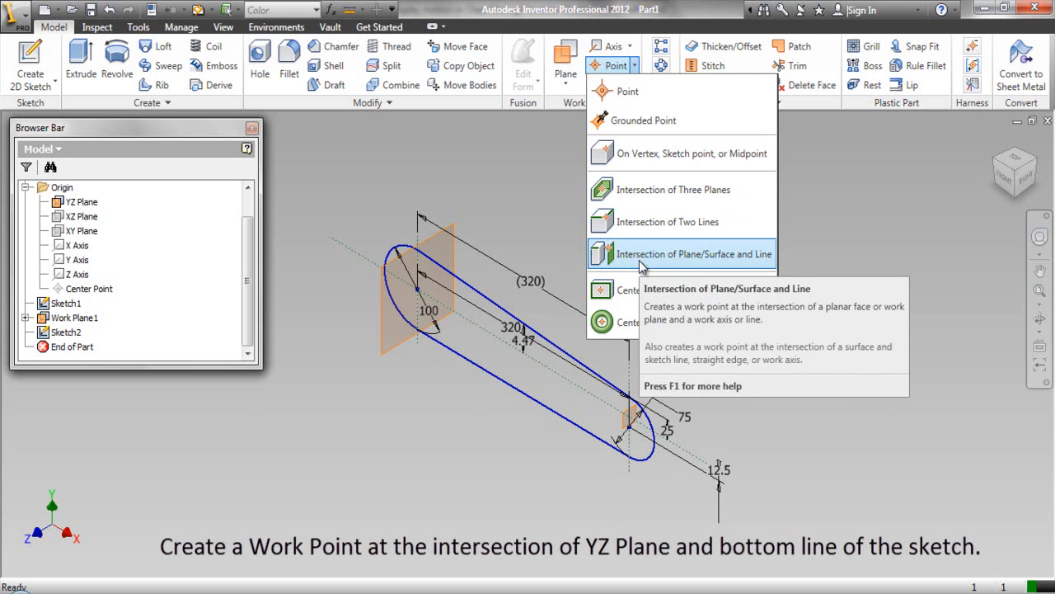
left_click(641, 256)
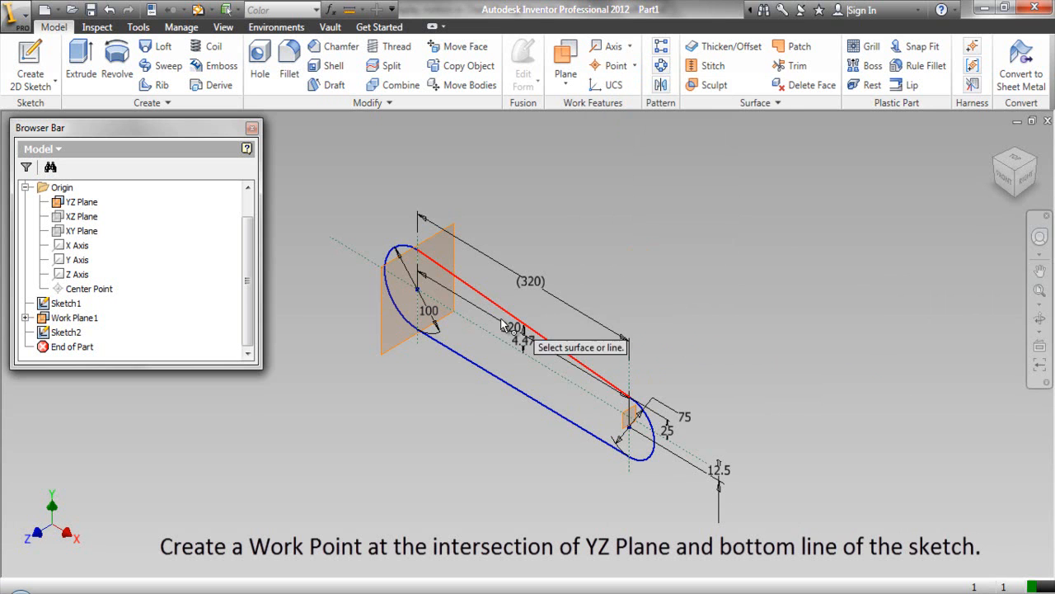
left_click(401, 337)
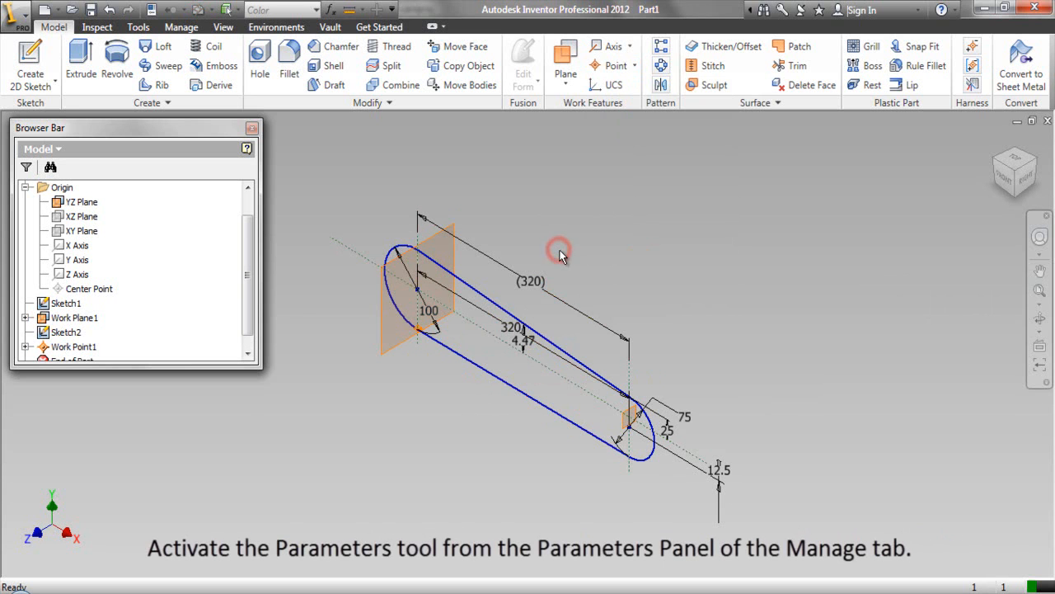
Add a numeric user parameter named start to the part's parameters.
left_click(181, 28)
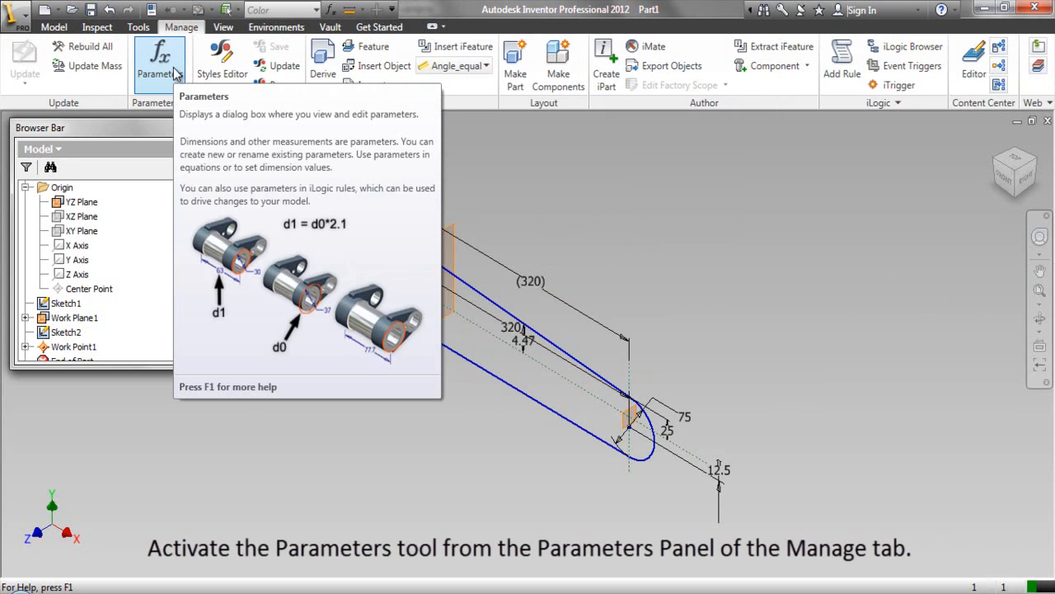
left_click(174, 74)
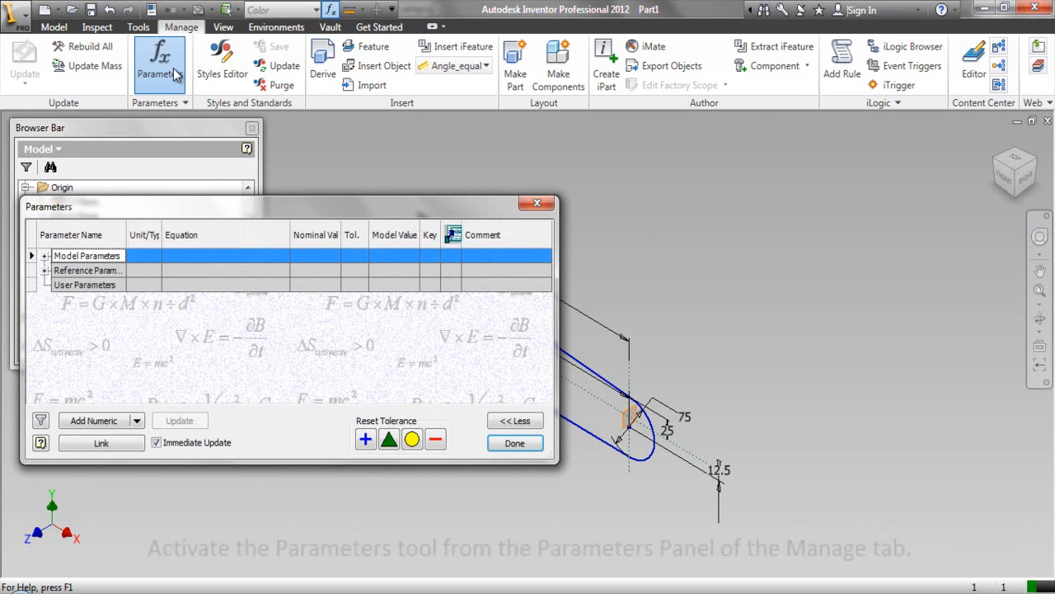
left_click_drag(486, 210, 723, 134)
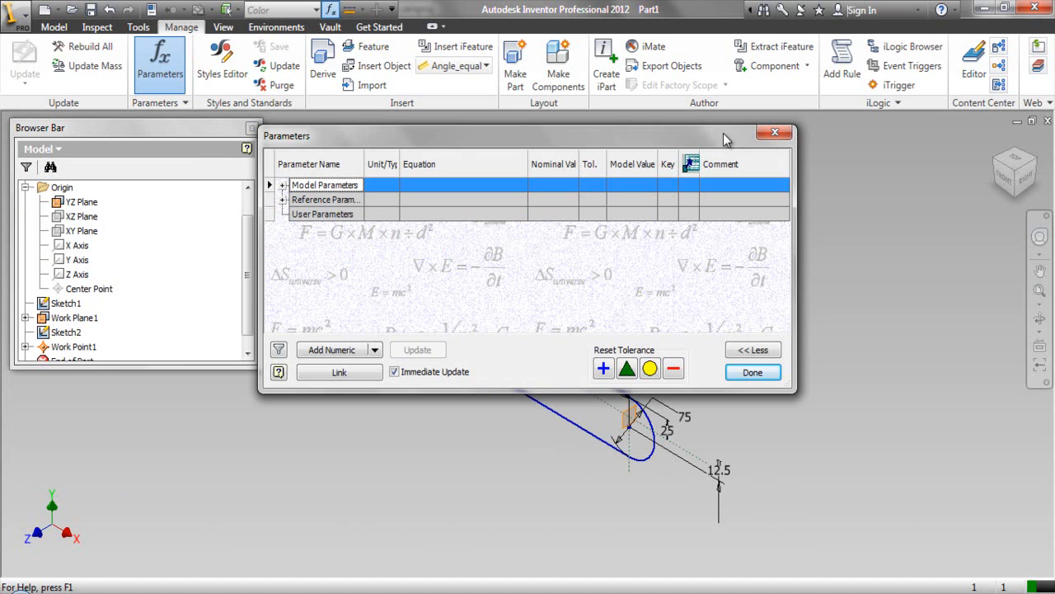
left_click(282, 185)
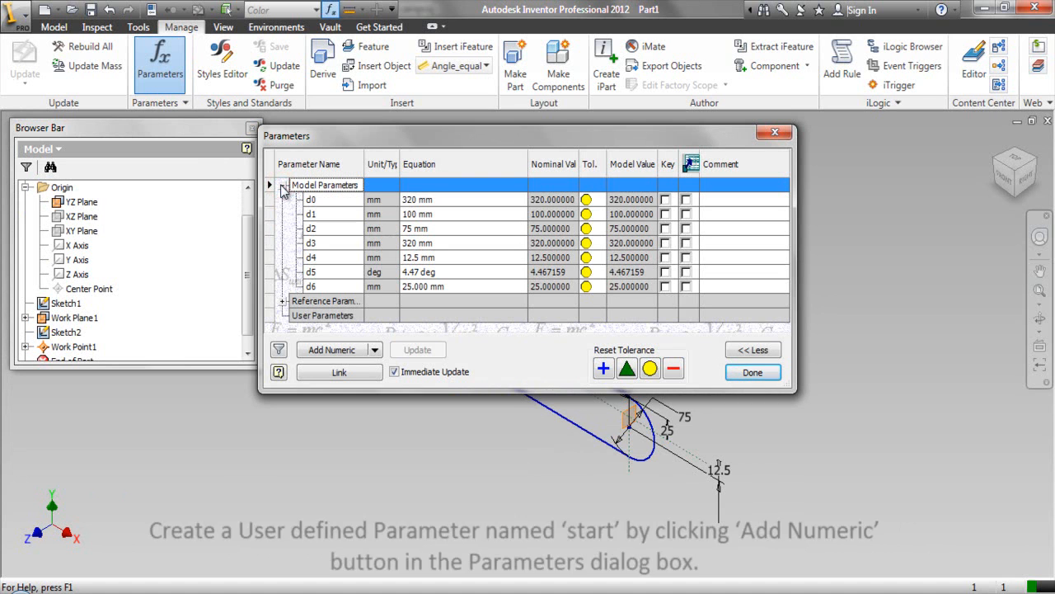
left_click(367, 350)
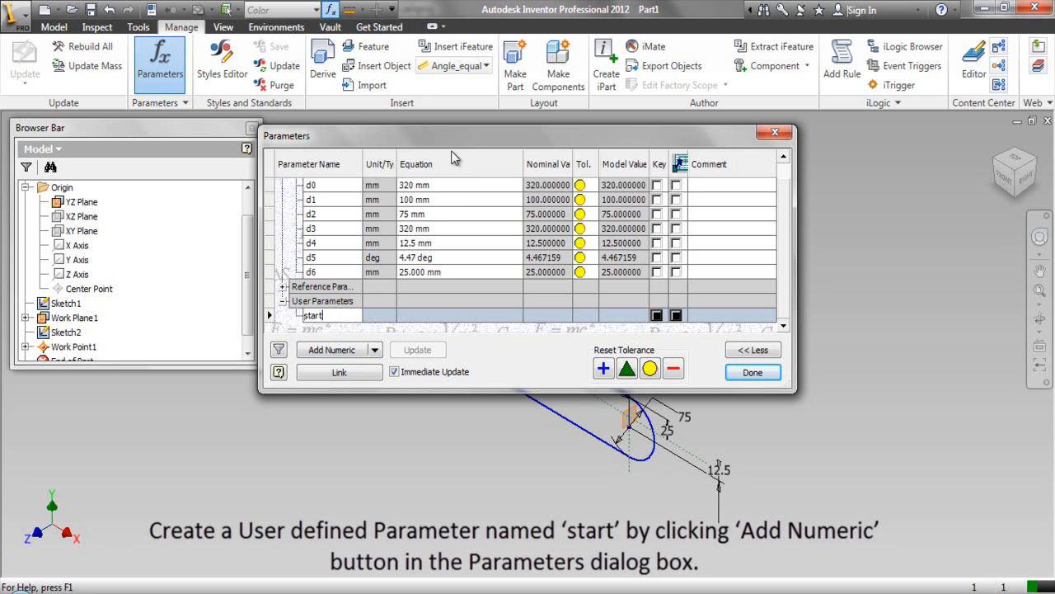
Set the start parameter's equation to d7 by picking the driven dimension in the model, and close the parameters.
left_click_drag(455, 141, 162, 131)
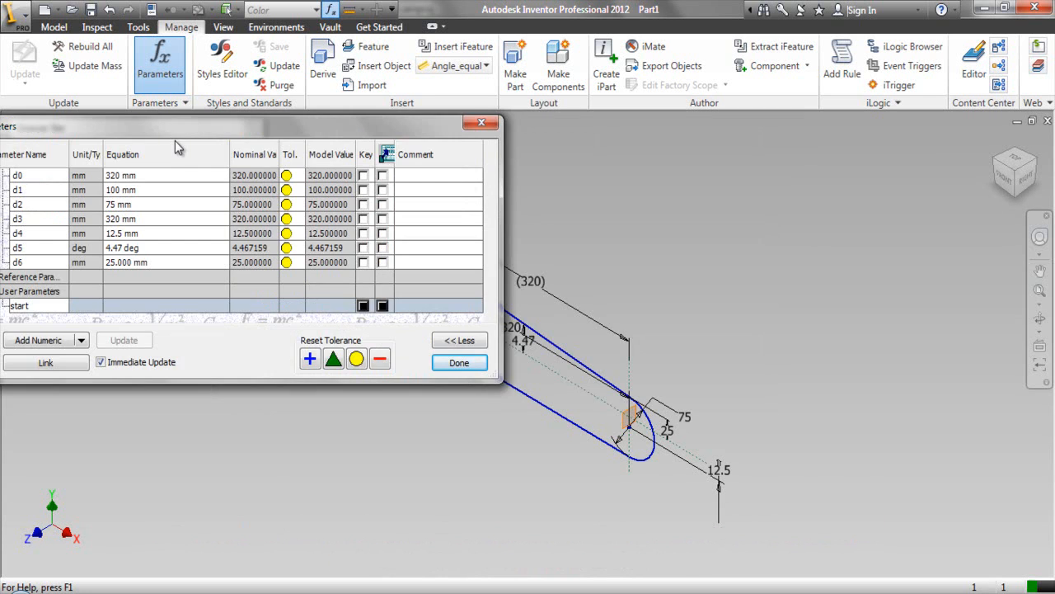
left_click(1039, 275)
mouse_move(666, 322)
left_mouse_down()
mouse_move(775, 314)
mouse_move(844, 323)
left_mouse_up()
left_click_drag(331, 126, 419, 138)
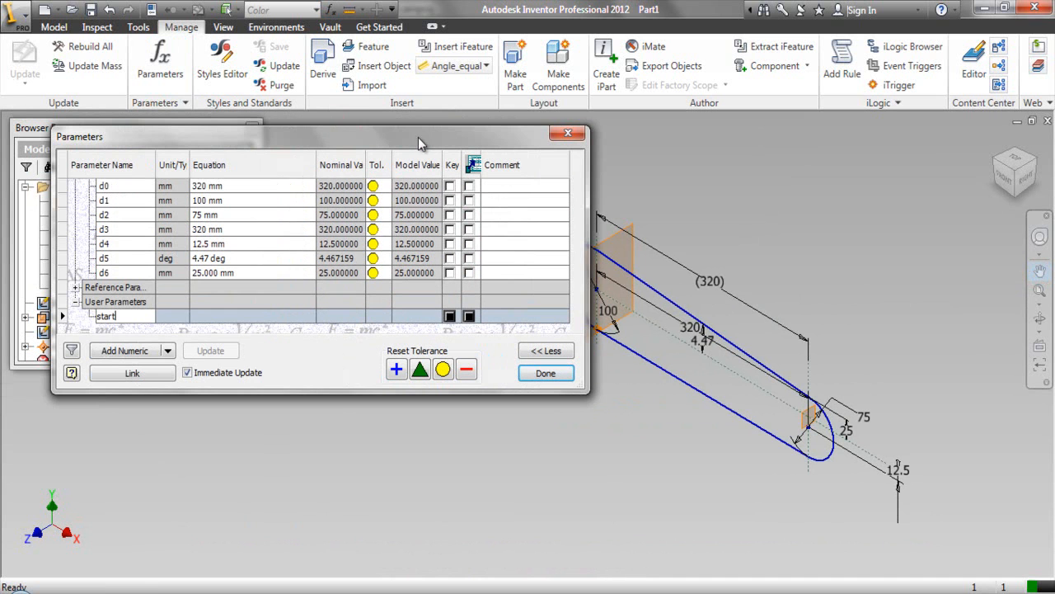
left_click(221, 316)
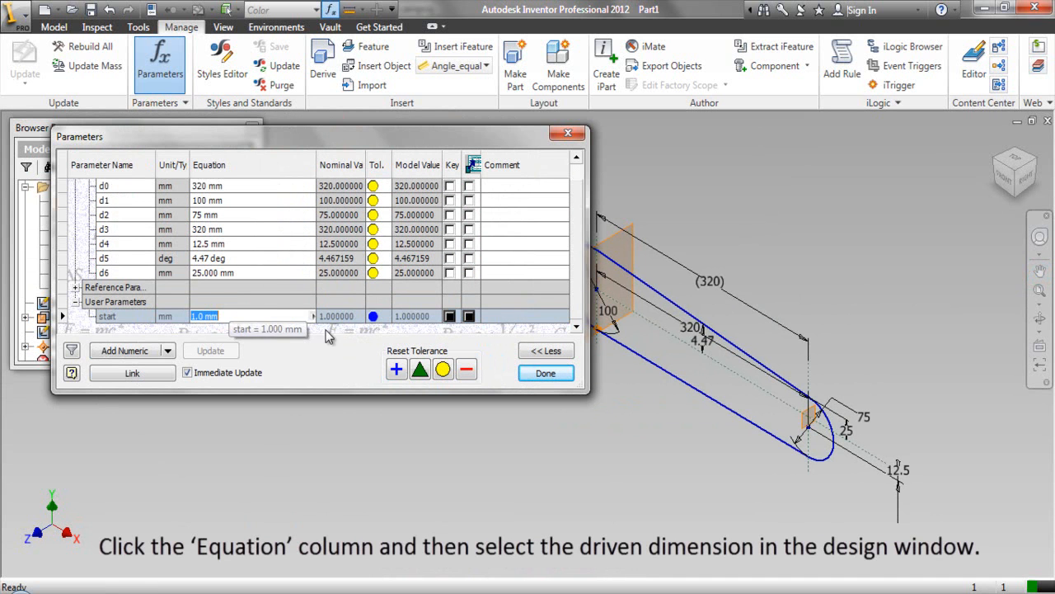
left_click(717, 291)
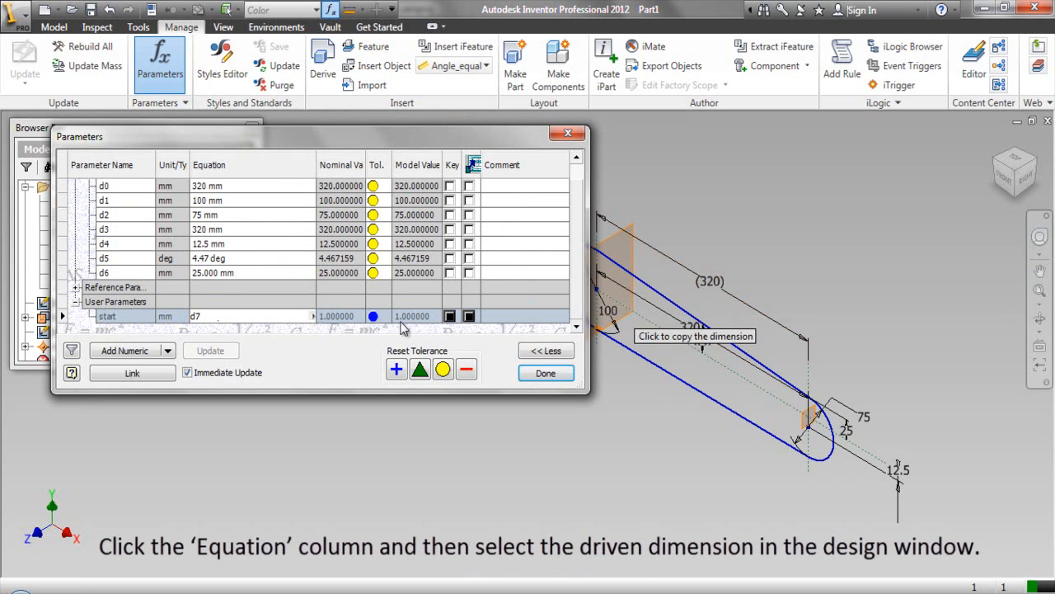
left_click(258, 315)
left_click(306, 368)
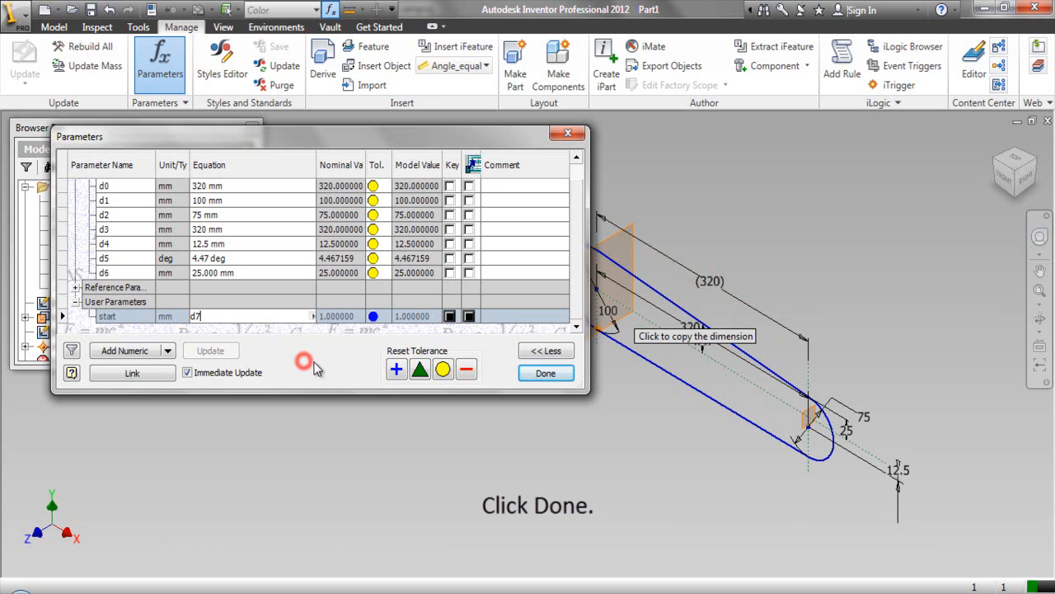
left_click(545, 374)
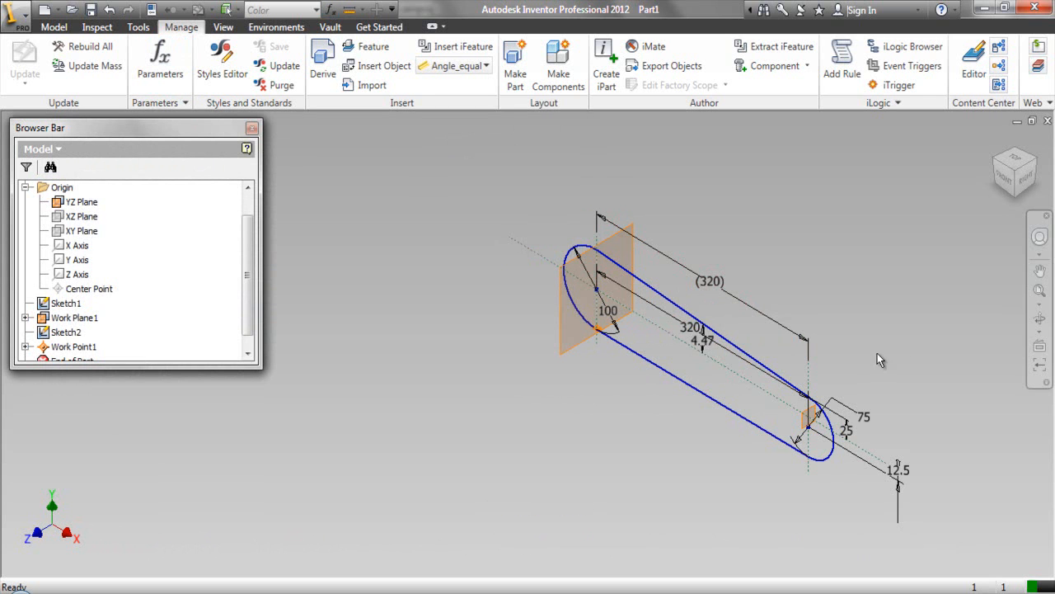
Save the part as Master in the Chain-Inventor Studio folder.
left_click(1039, 289)
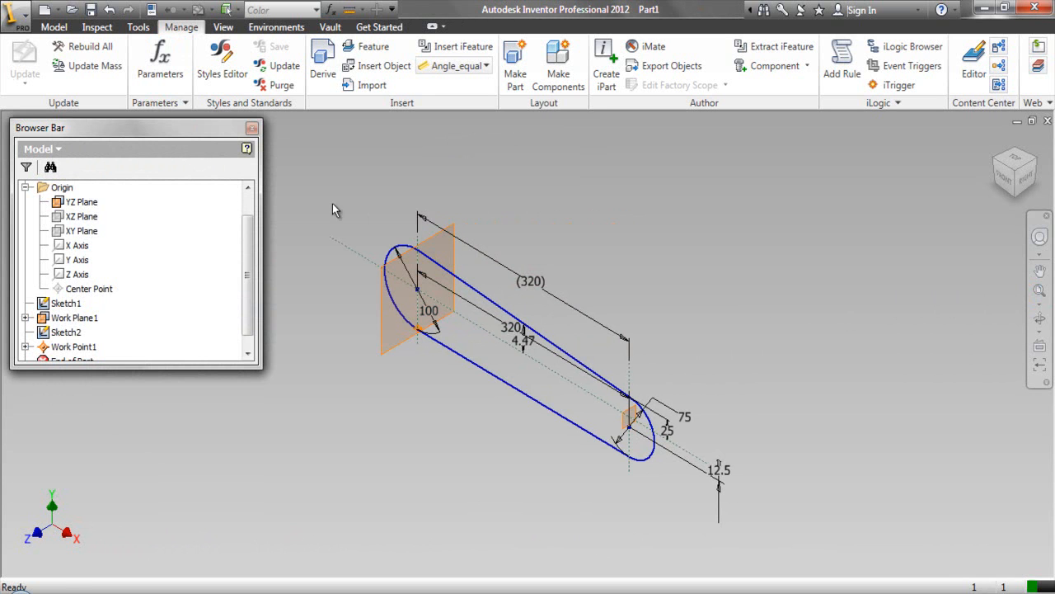
left_click(93, 10)
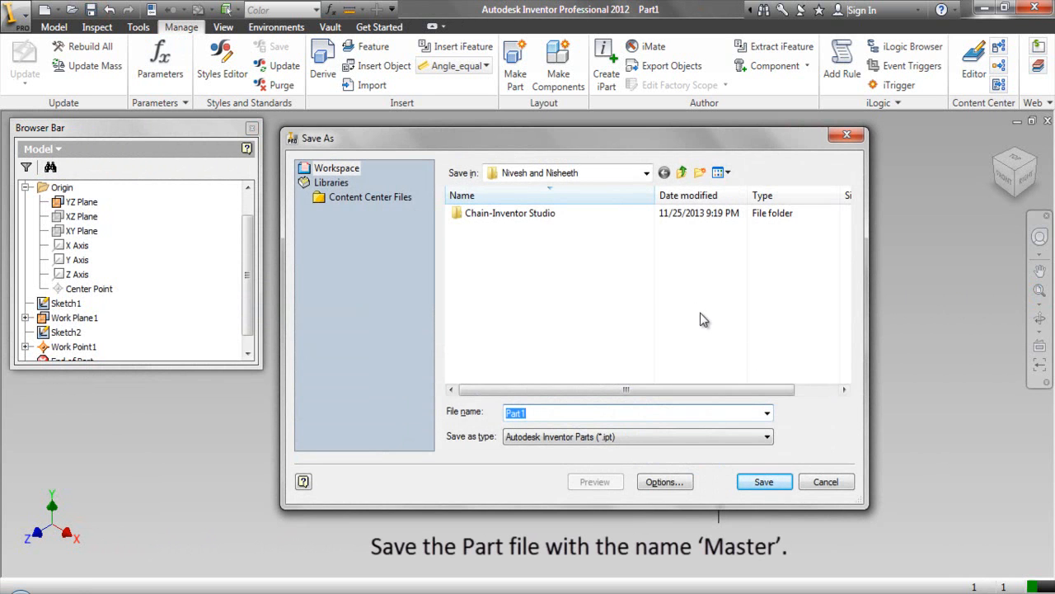
double_click(512, 216)
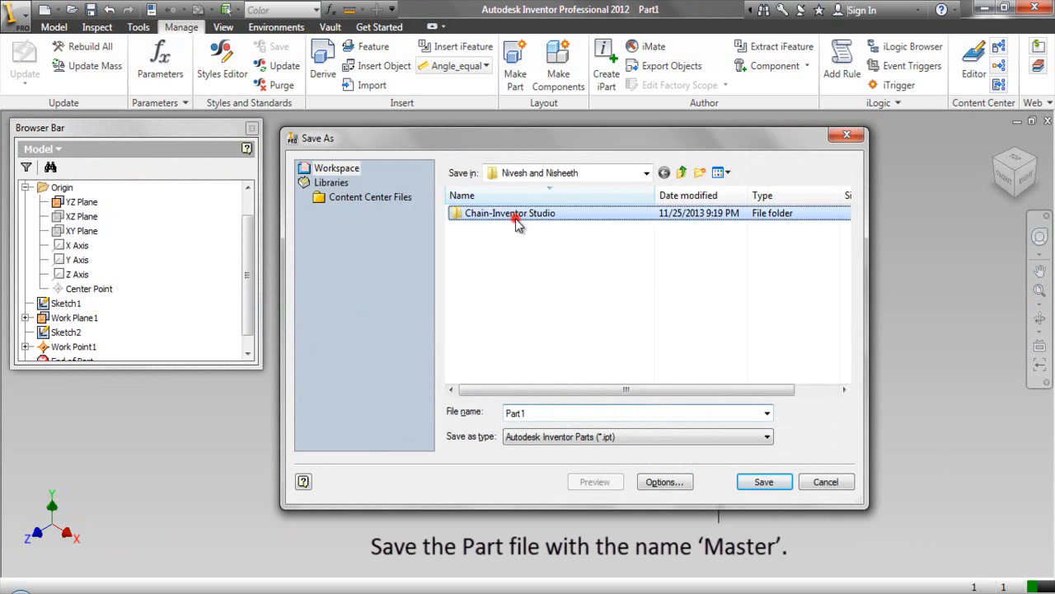
double_click(533, 411)
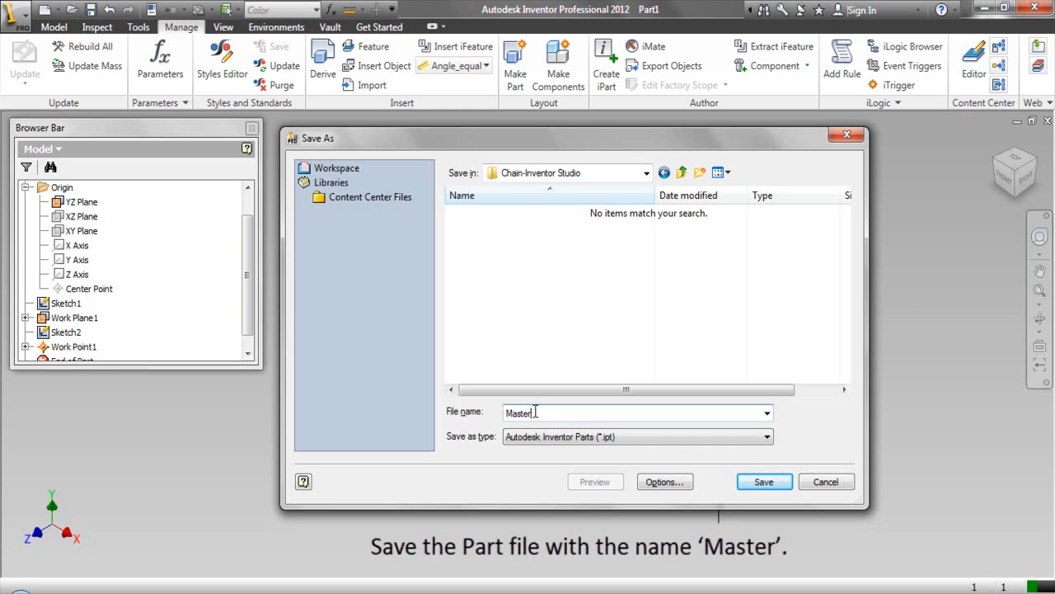
left_click(763, 482)
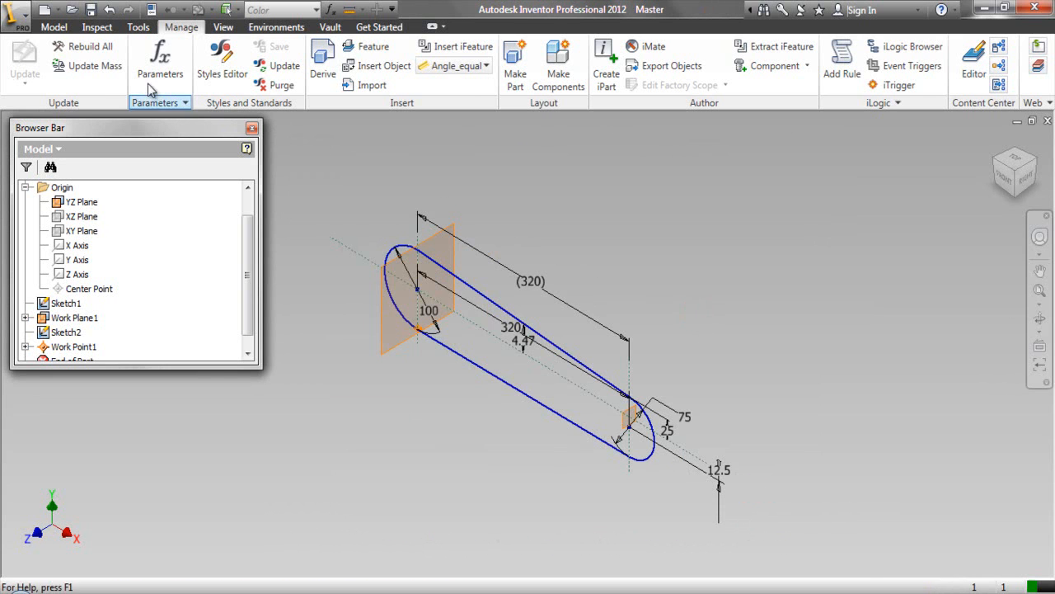
Start a rectangular pattern with Work Point1 as the feature to repeat.
left_click(54, 27)
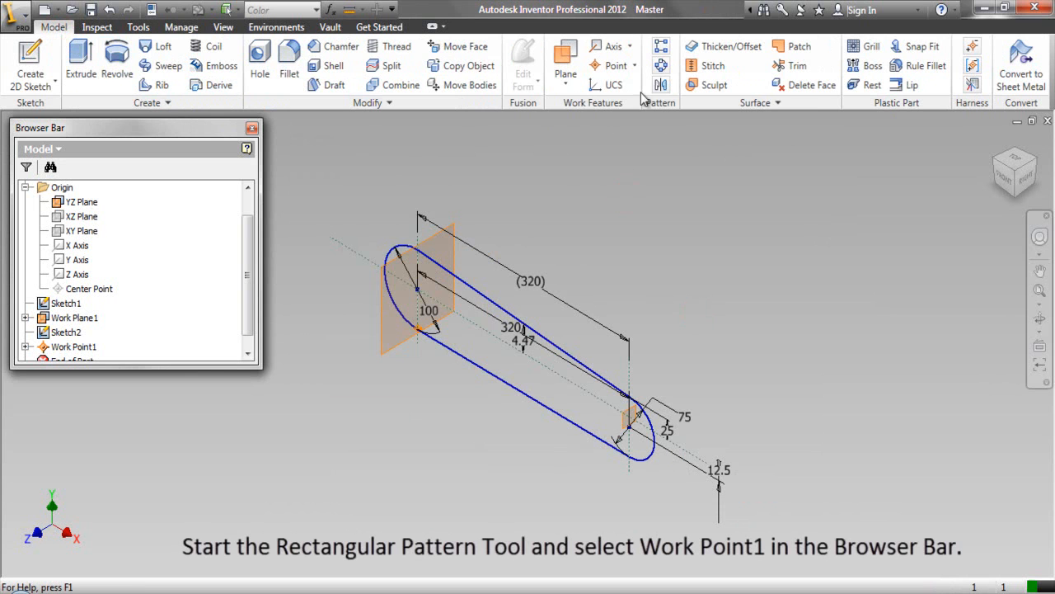
left_click(665, 48)
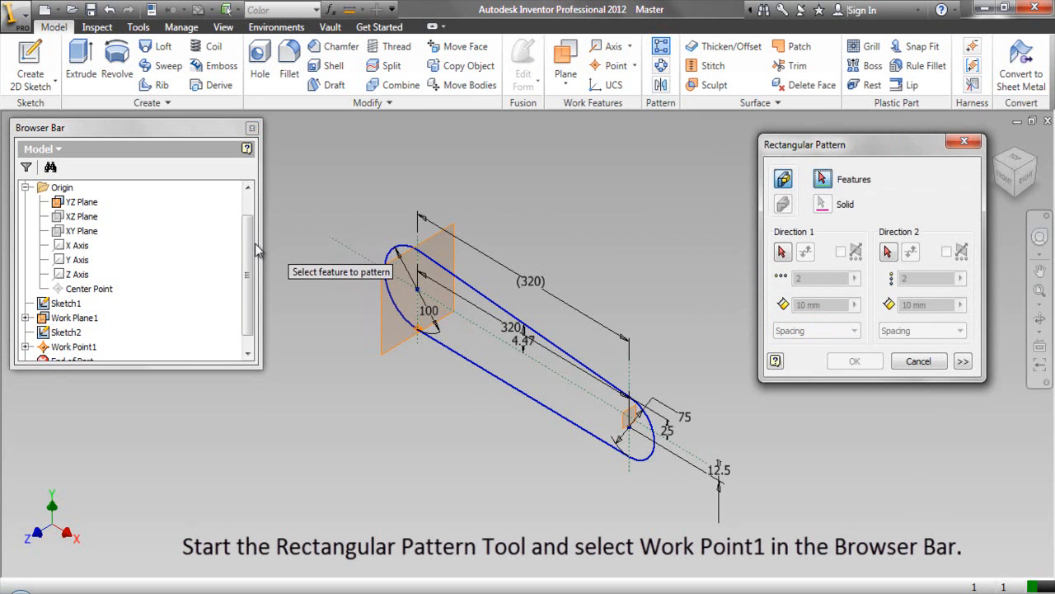
scroll(251, 248, "down", 1)
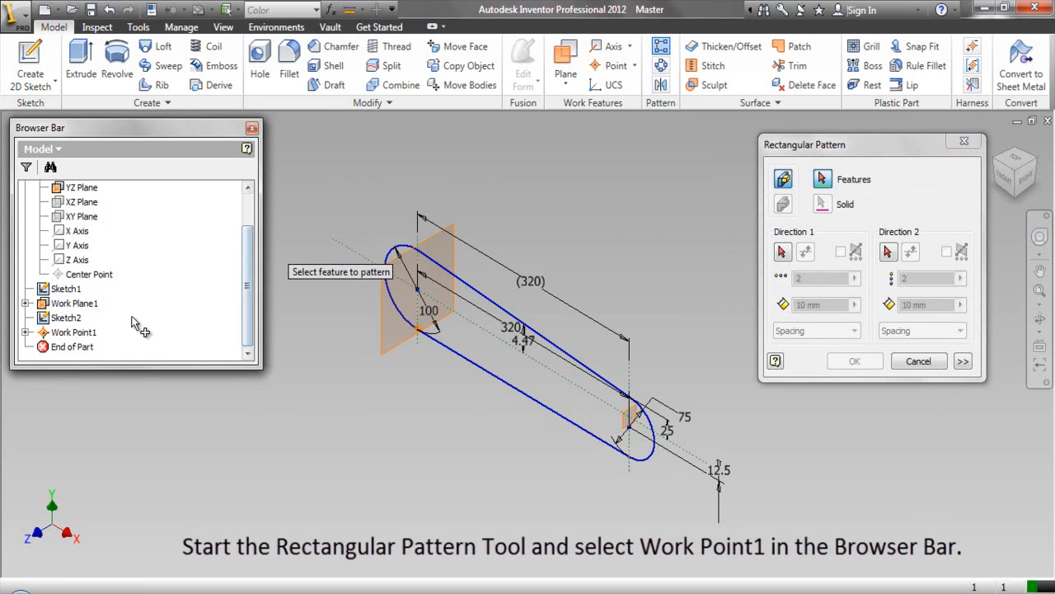
left_click(82, 333)
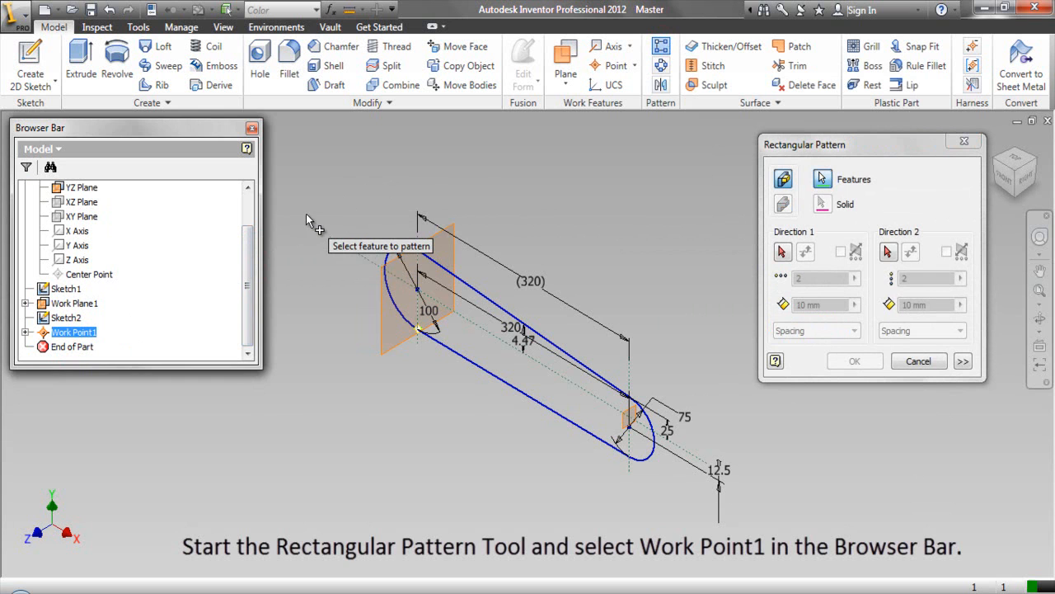
left_click(319, 193)
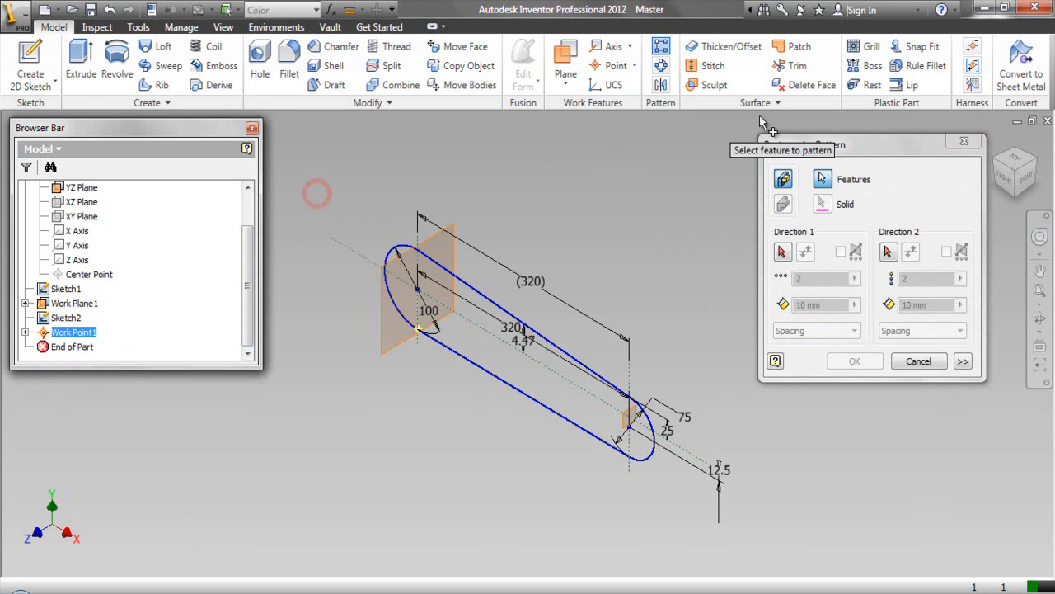
Set the closed sketch profile as the pattern's Direction 1 path, picking its straight bottom line.
left_click(1006, 187)
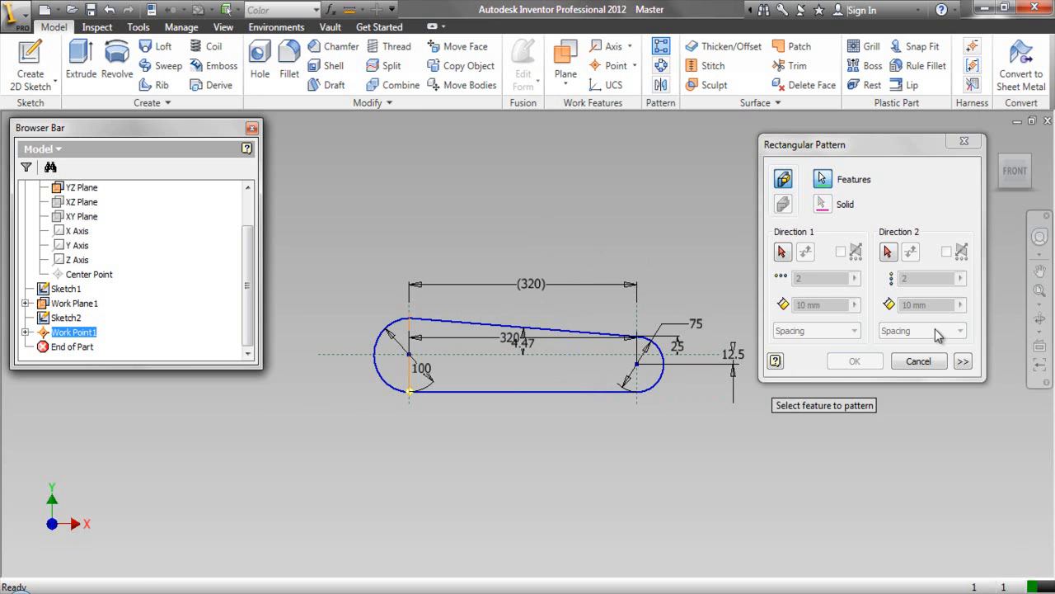
left_click(1040, 271)
right_click(514, 244)
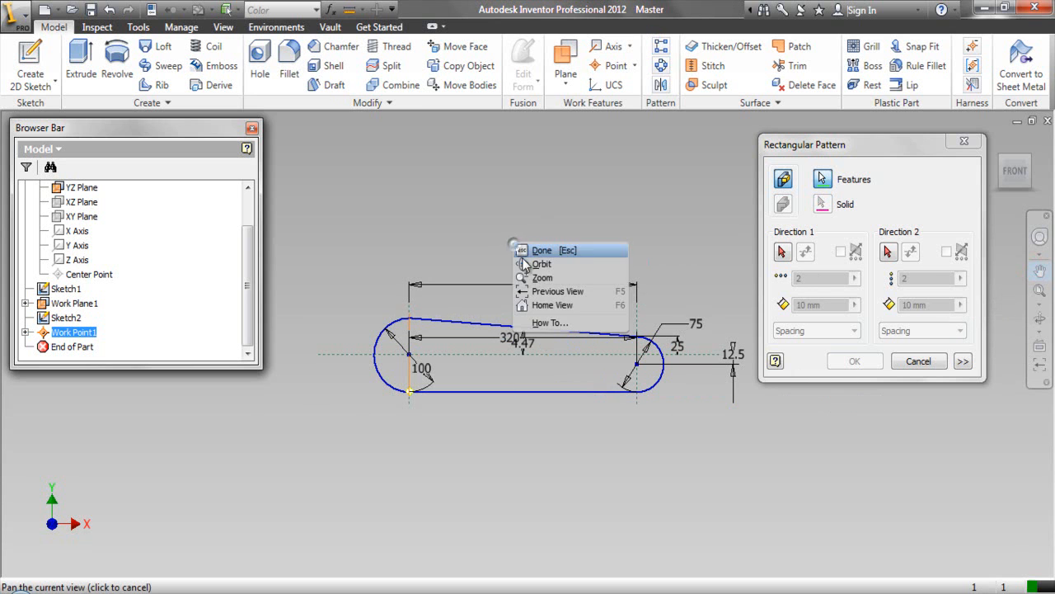
left_click(528, 278)
left_click_drag(530, 278, 527, 317)
right_click(518, 216)
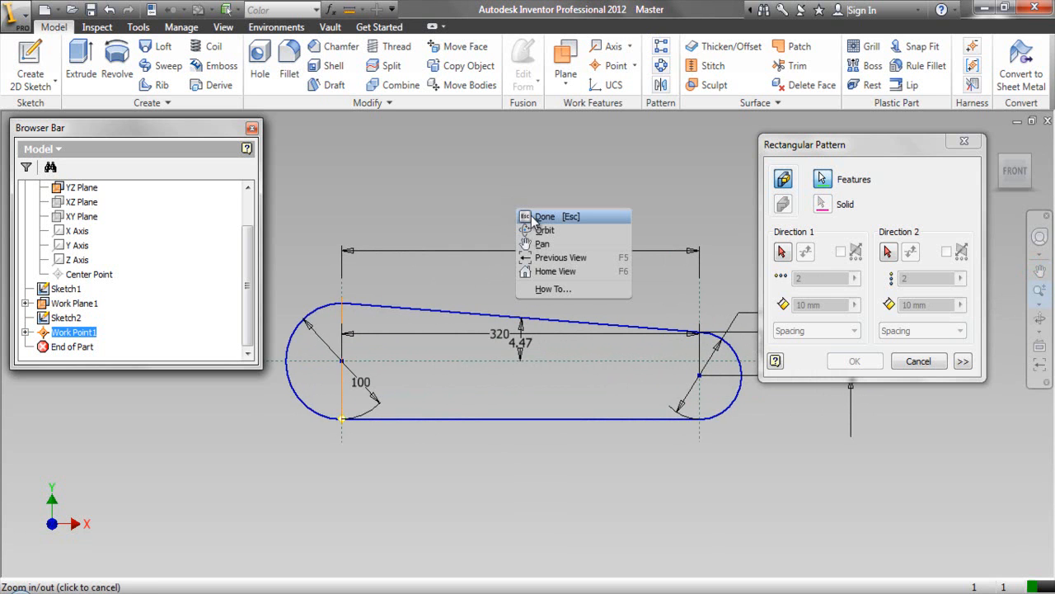
left_click(532, 212)
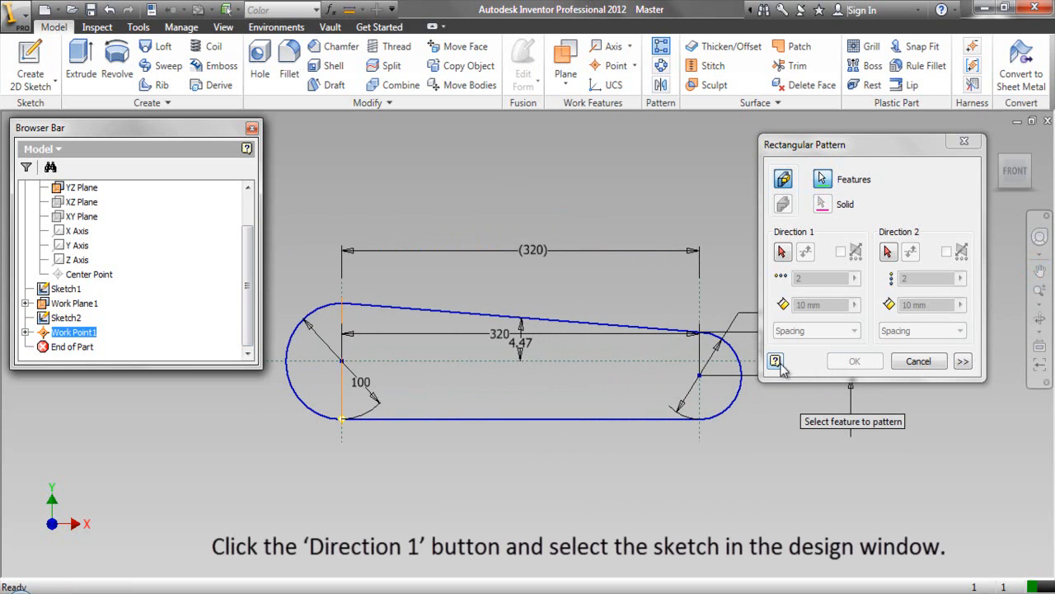
left_click(805, 235)
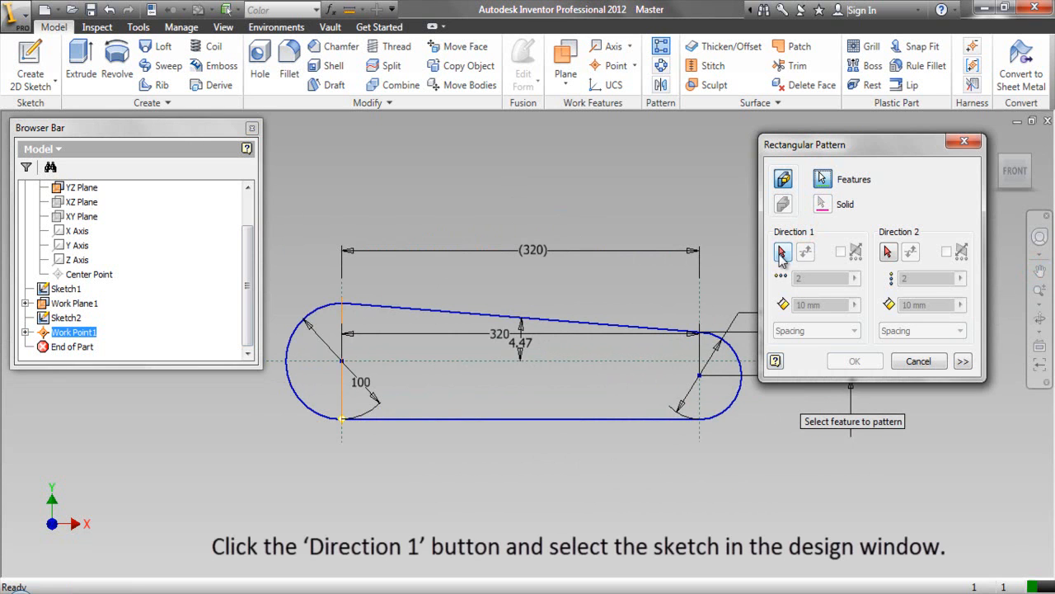
left_click(783, 252)
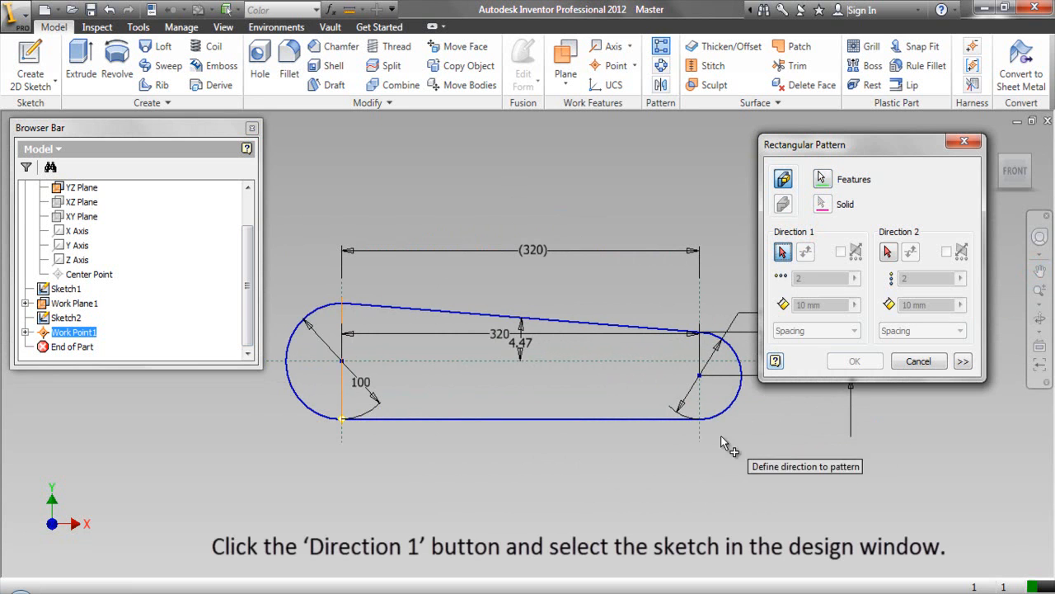
left_click(397, 419)
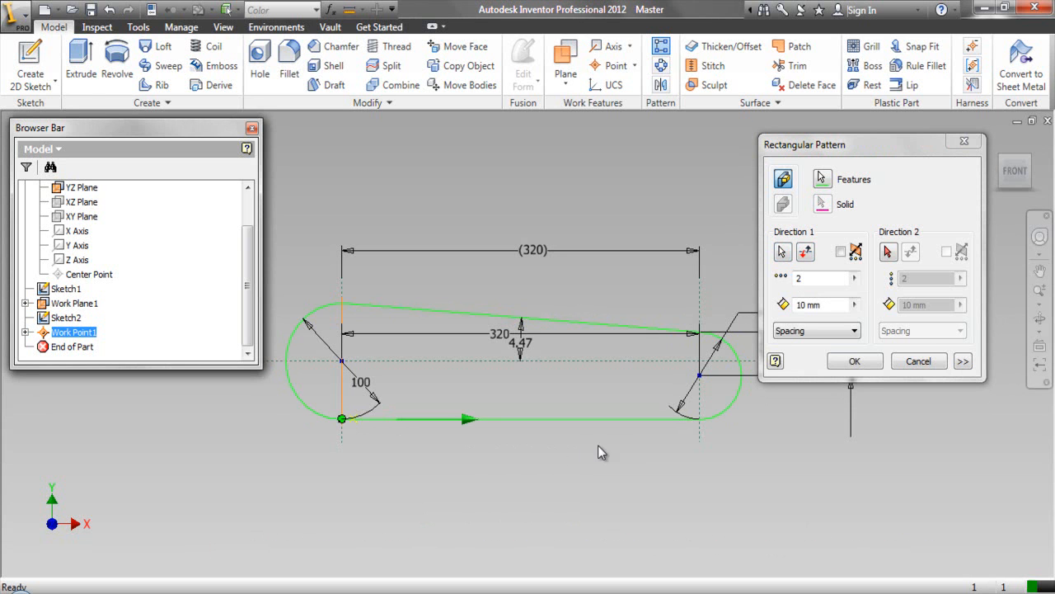
Set the Direction 1 column spacing to the start parameter from the parameter list.
left_click(780, 305)
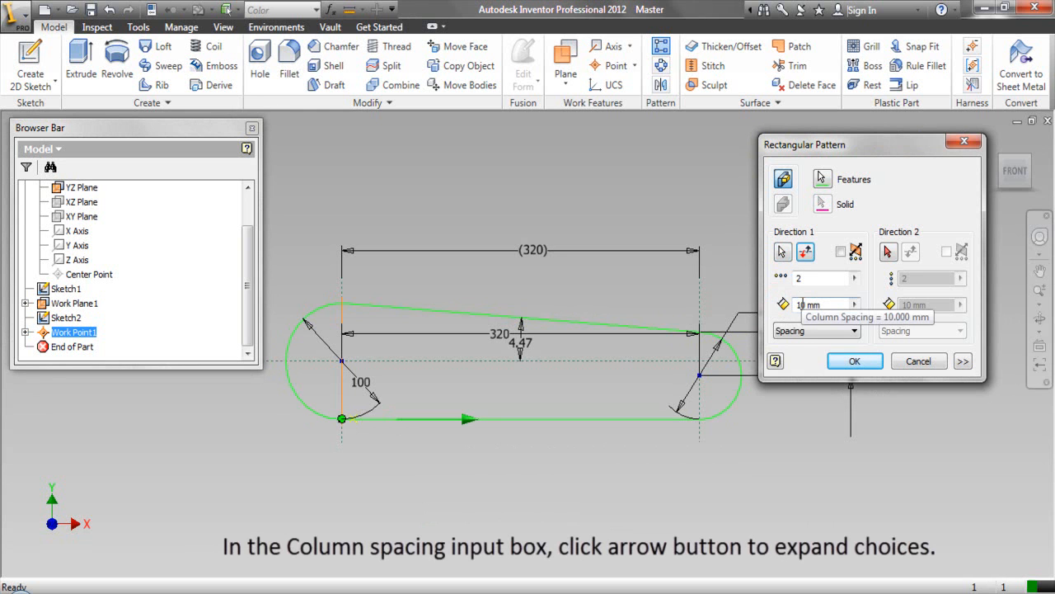
left_click(856, 305)
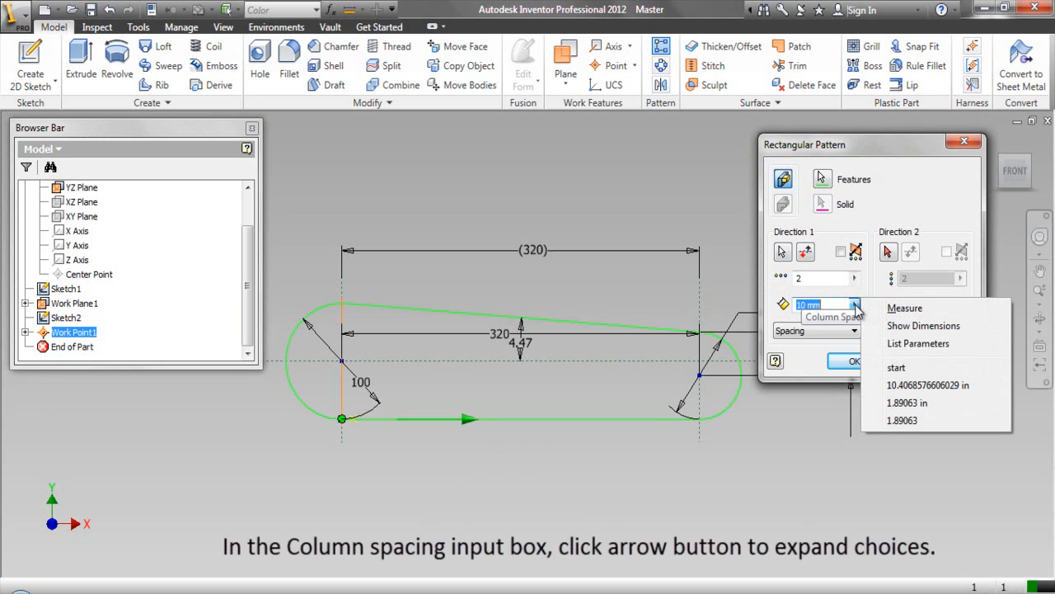
left_click(902, 344)
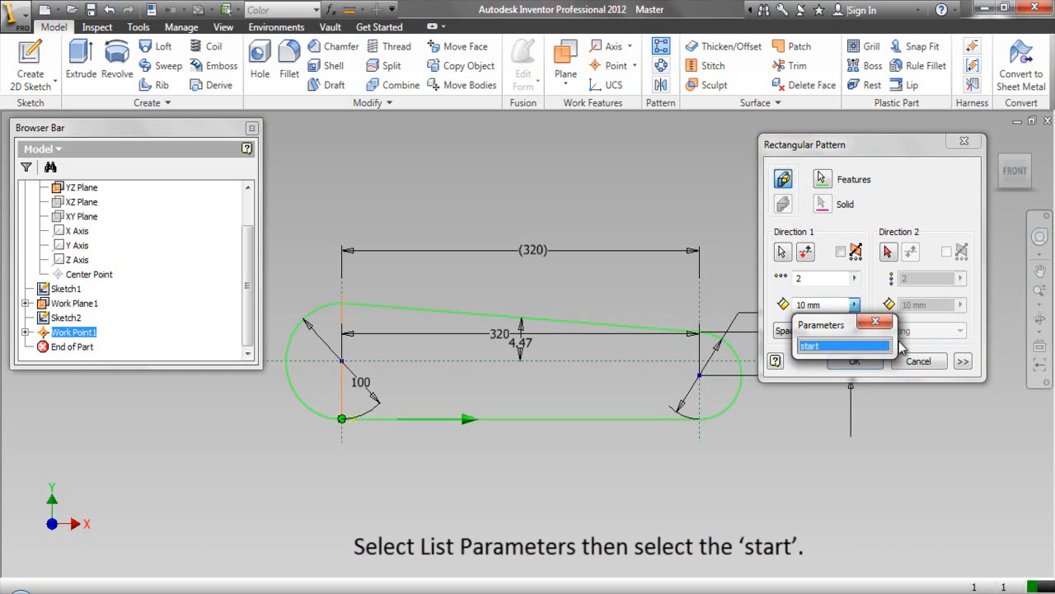
left_click(812, 346)
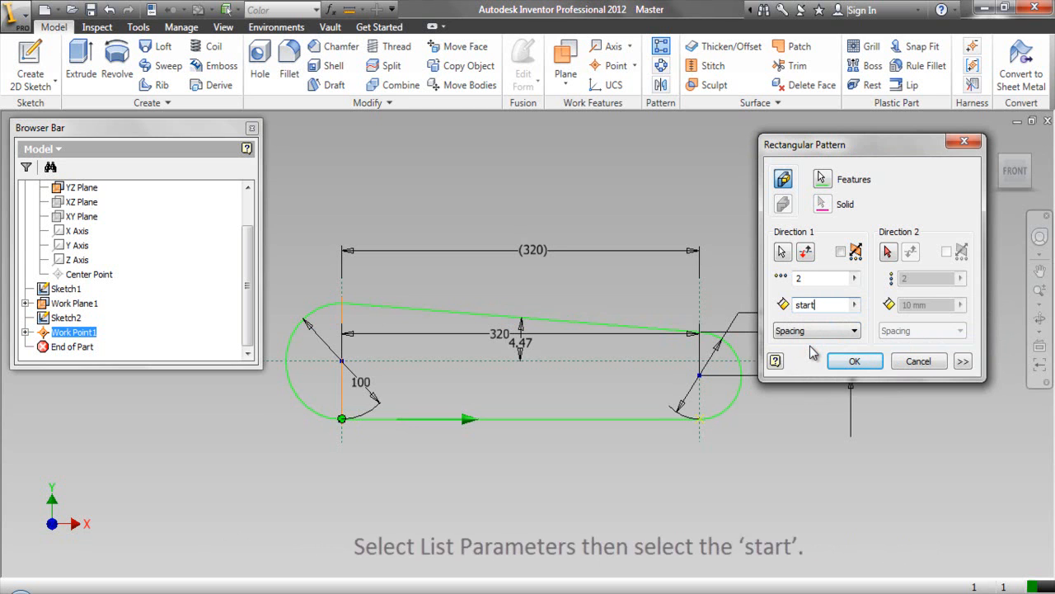
left_click(806, 363)
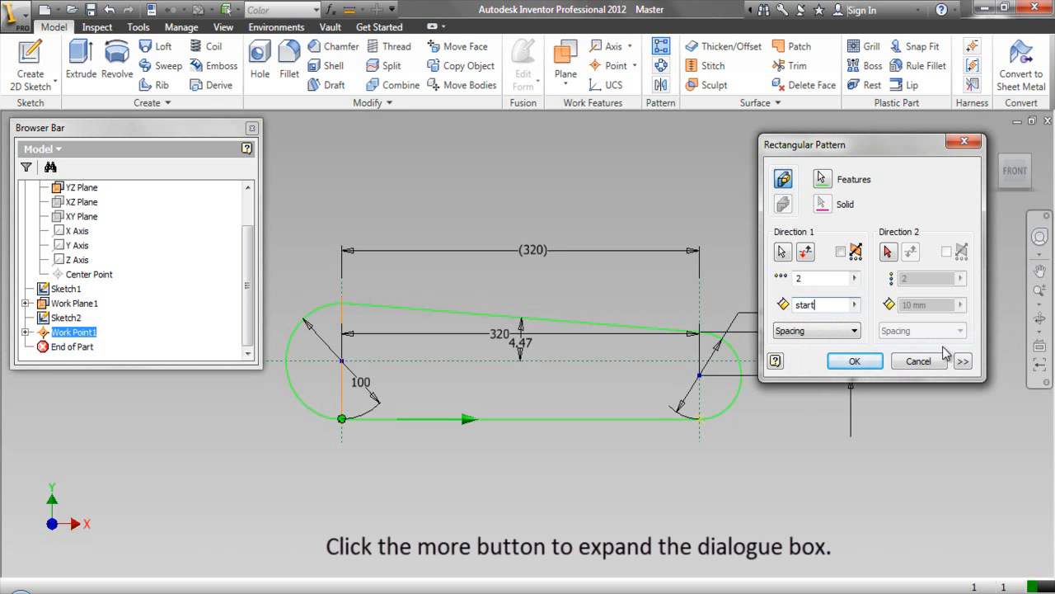
Set the pattern's compute option to Adjust with Work Point1 as the Direction 1 start, and create the pattern.
left_click(964, 361)
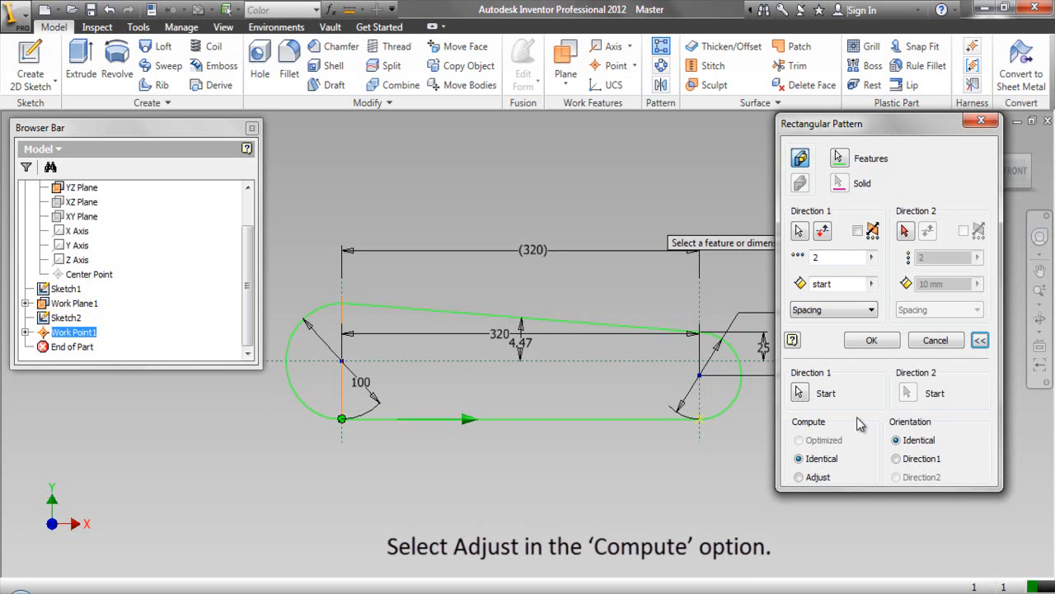
left_click(800, 479)
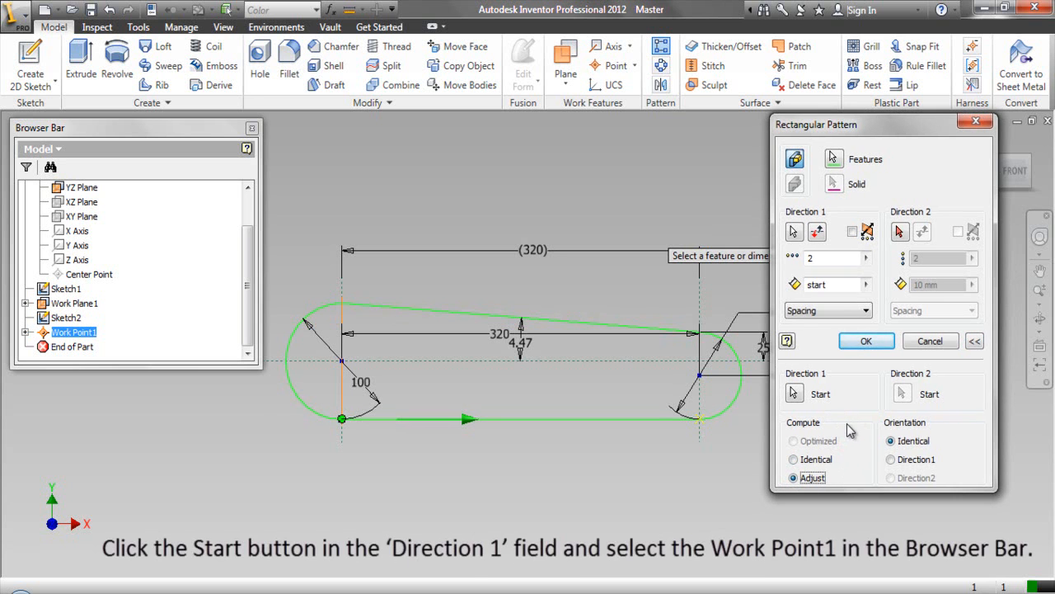
left_click(793, 393)
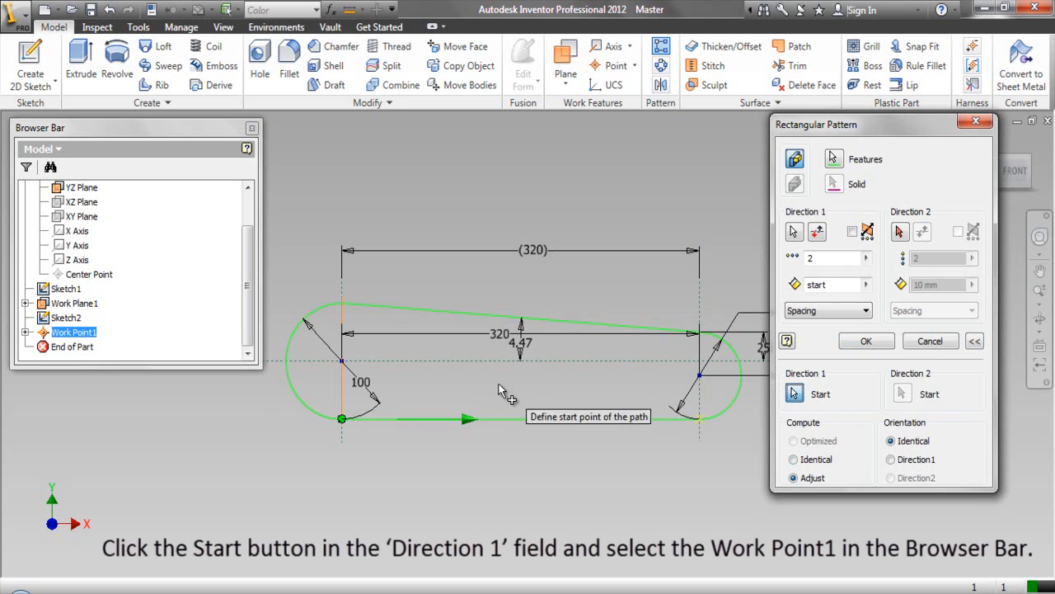
left_click(87, 336)
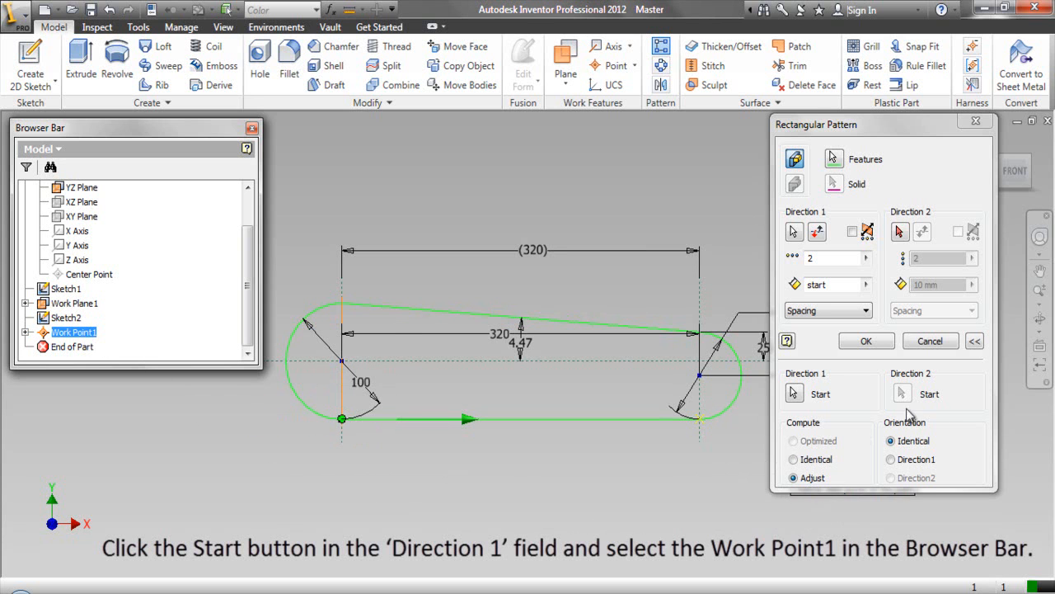
left_click(975, 342)
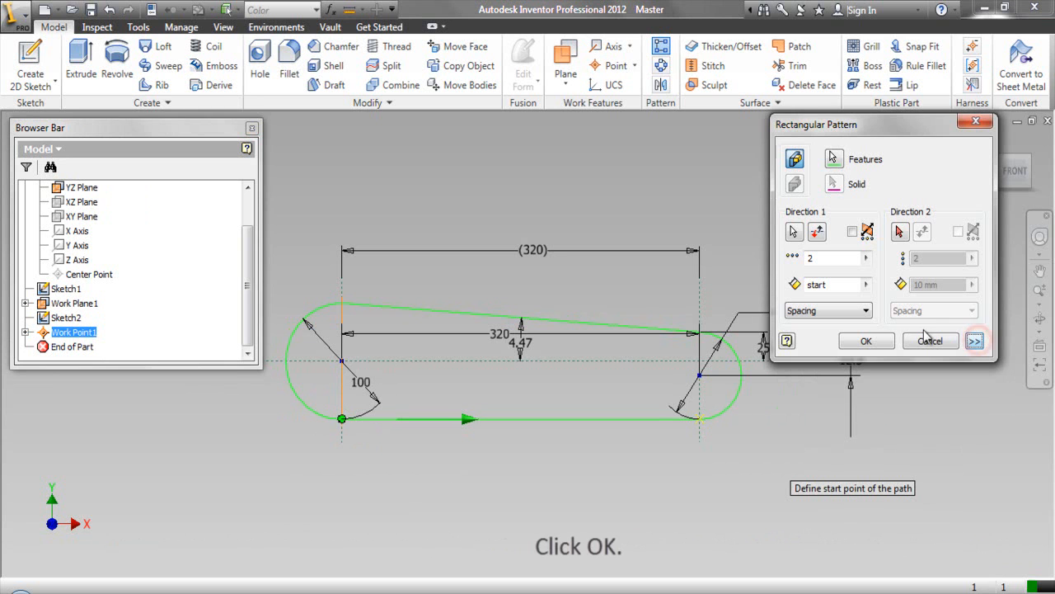
left_click(866, 340)
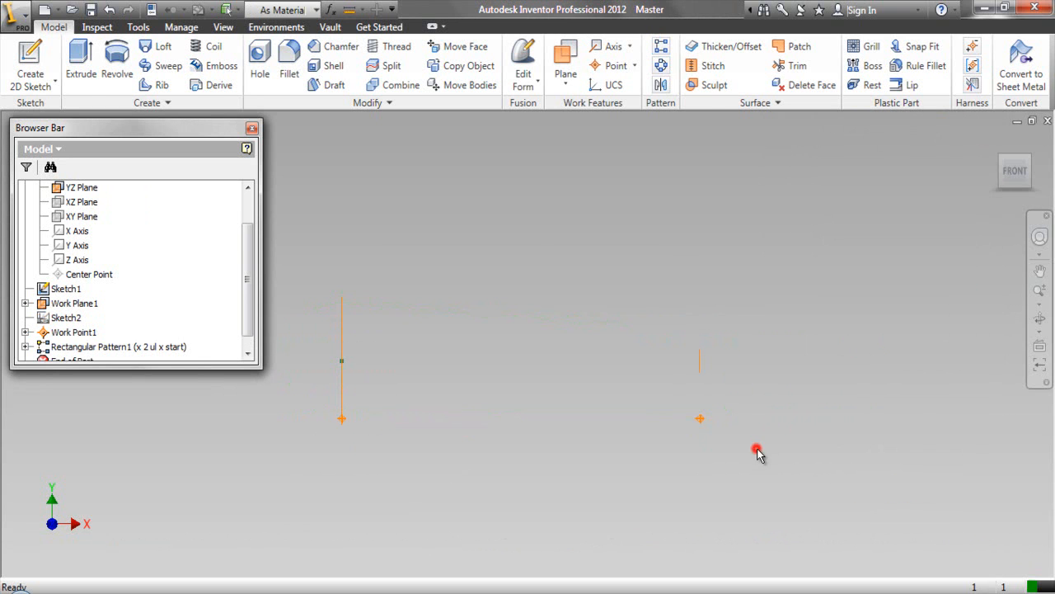
Collapse the model tree and turn on the visibility of Sketch2.
right_click(196, 206)
left_click(201, 350)
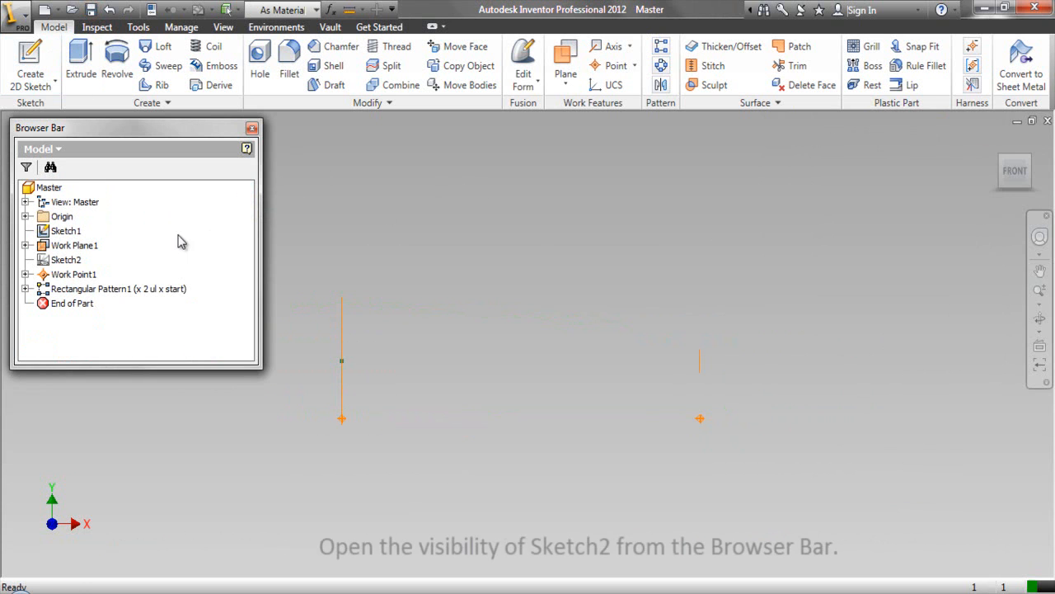
right_click(74, 262)
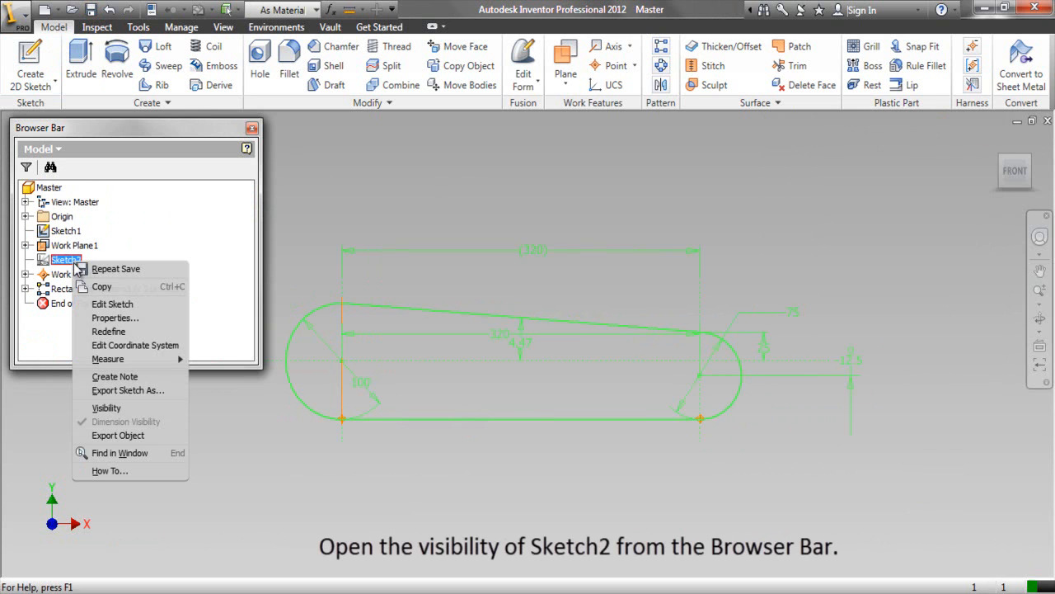
left_click(107, 408)
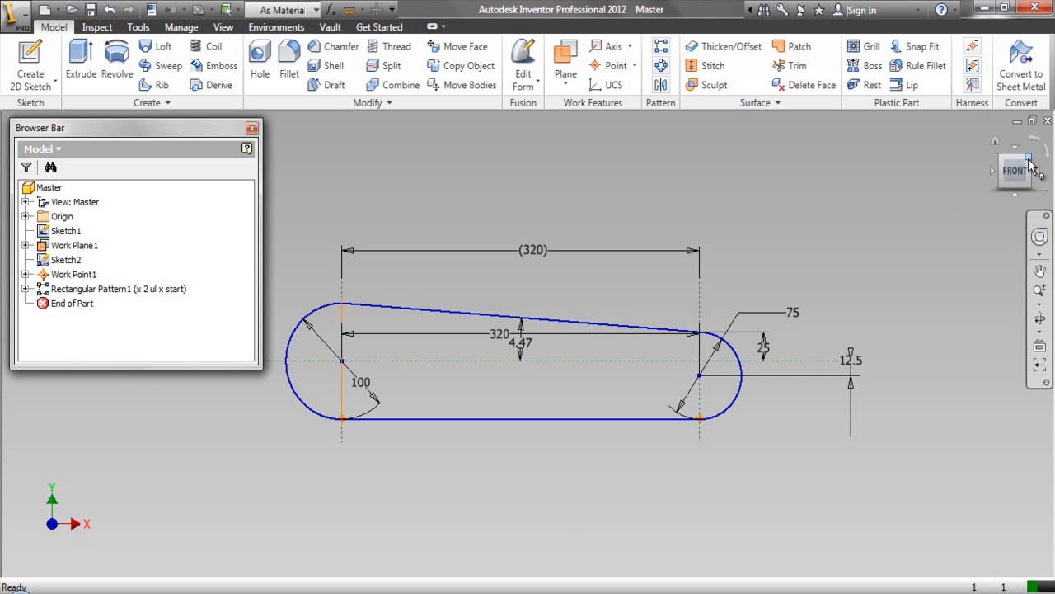
Make Work Plane1 adaptive and clear the selection.
left_click(995, 143)
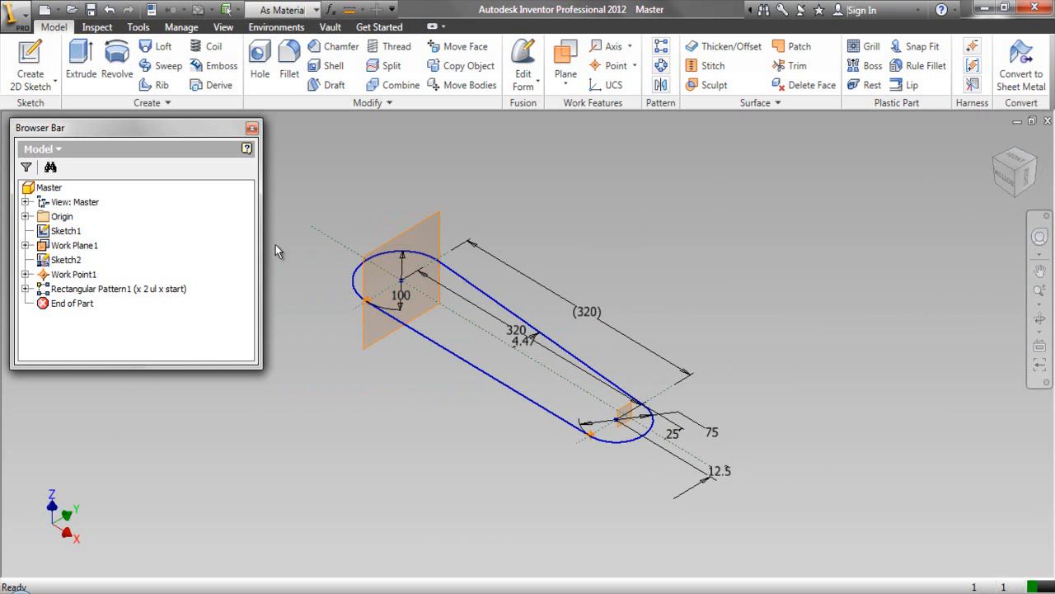
left_click(76, 246)
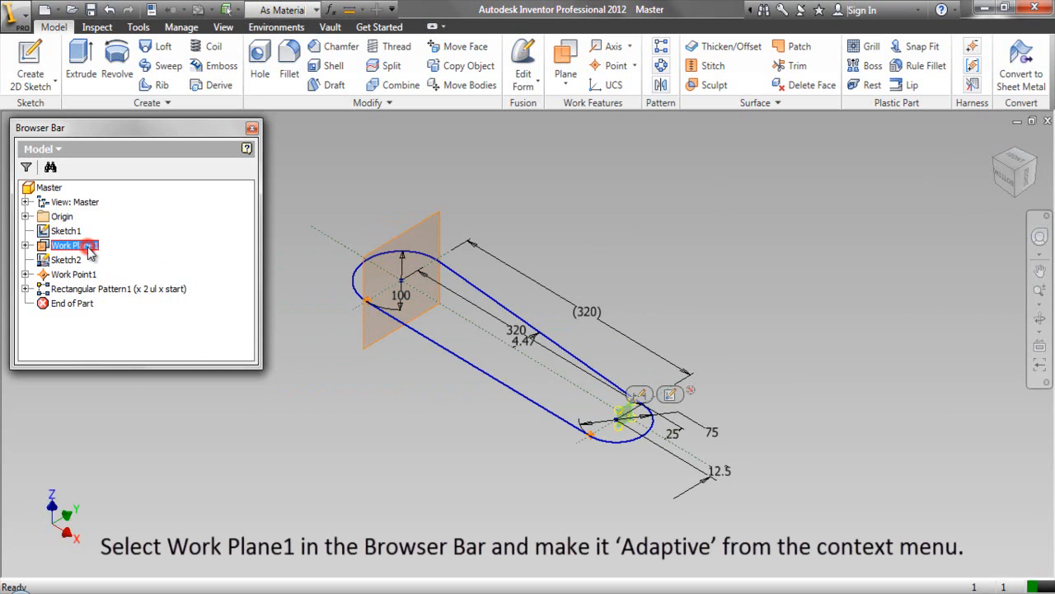
right_click(89, 251)
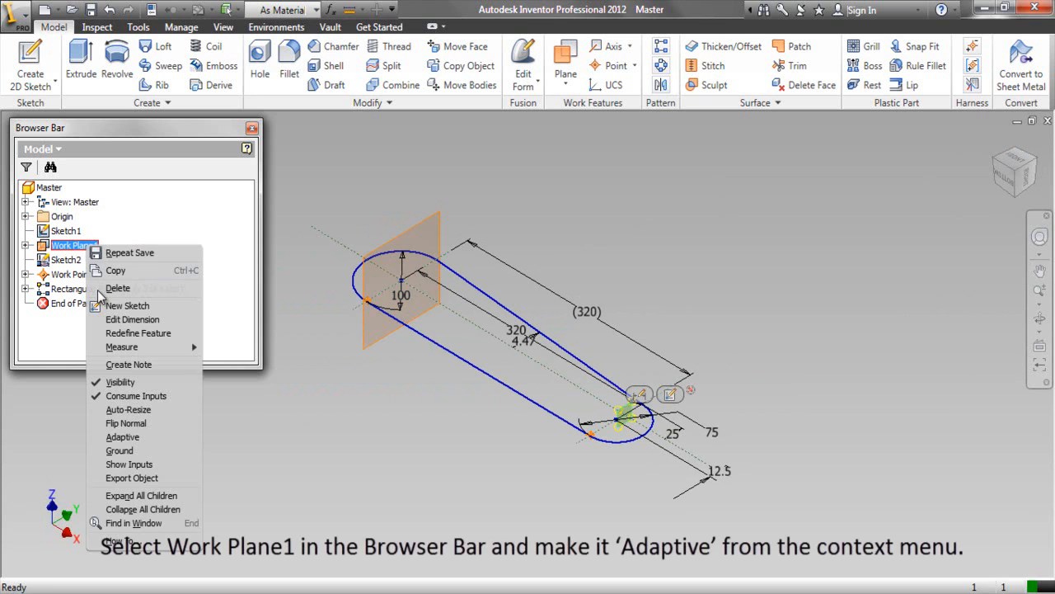
left_click(124, 437)
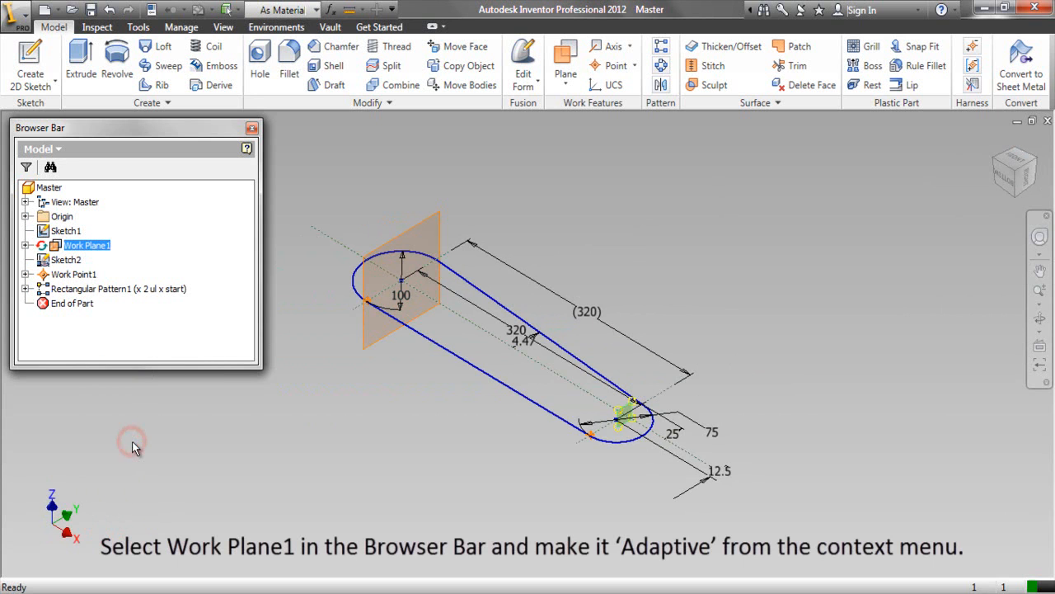
left_click(132, 442)
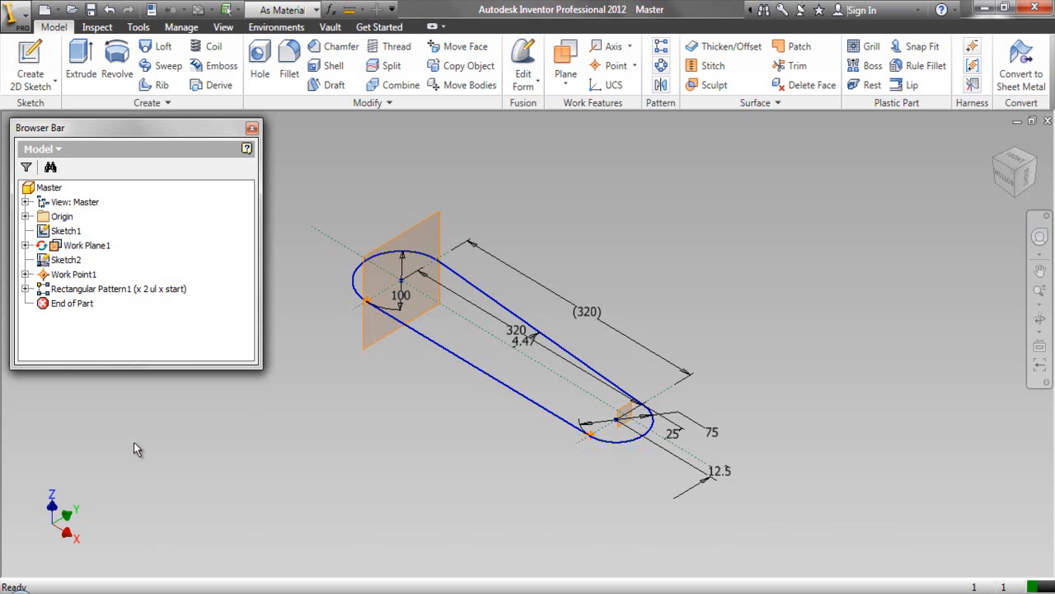
left_click(1025, 160)
left_click(1031, 153)
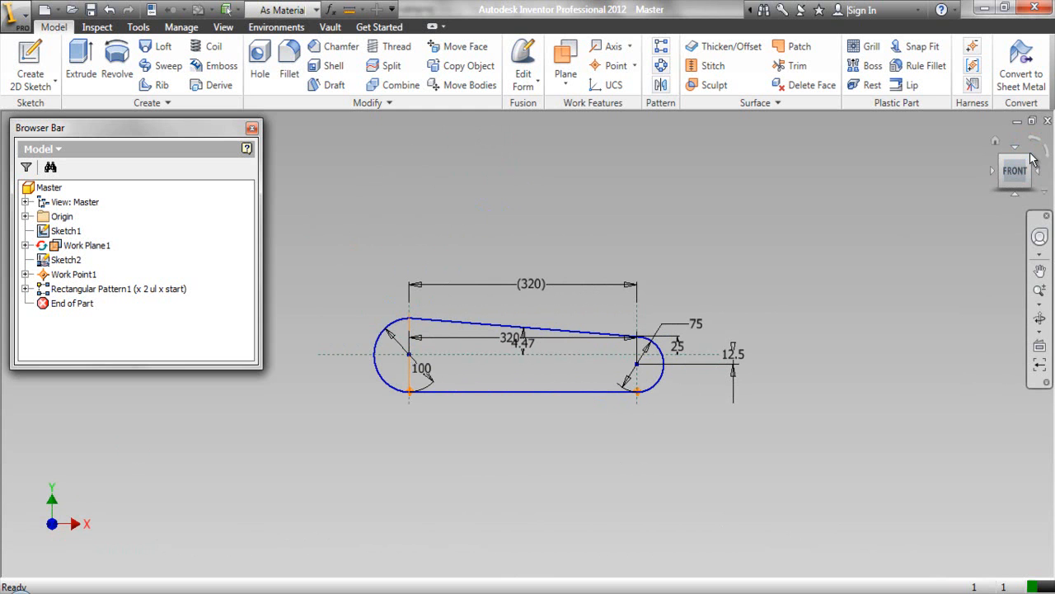
left_click(1030, 158)
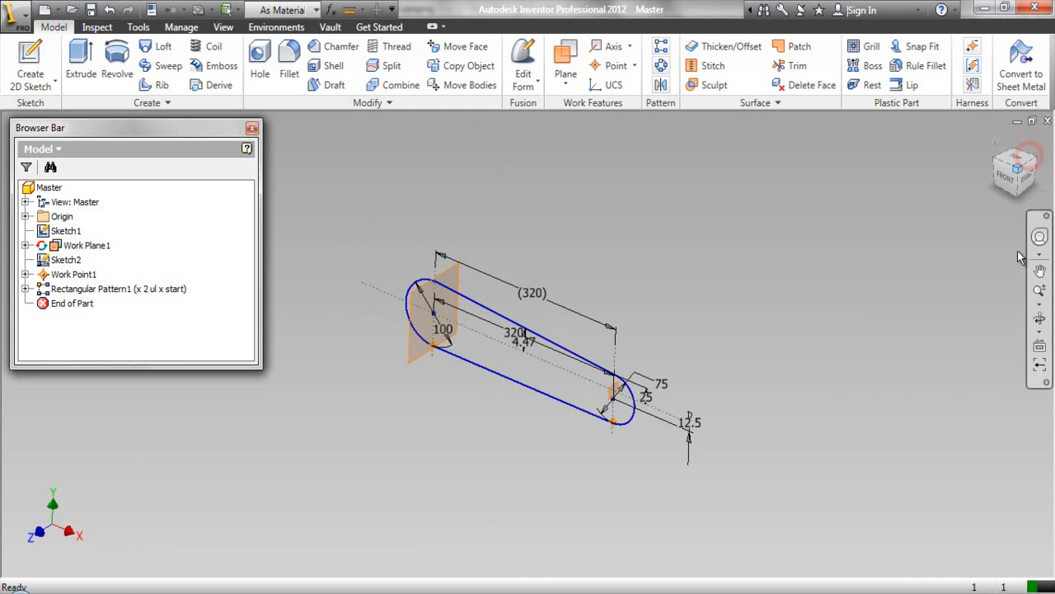
left_click(1035, 288)
left_click_drag(551, 361, 560, 426)
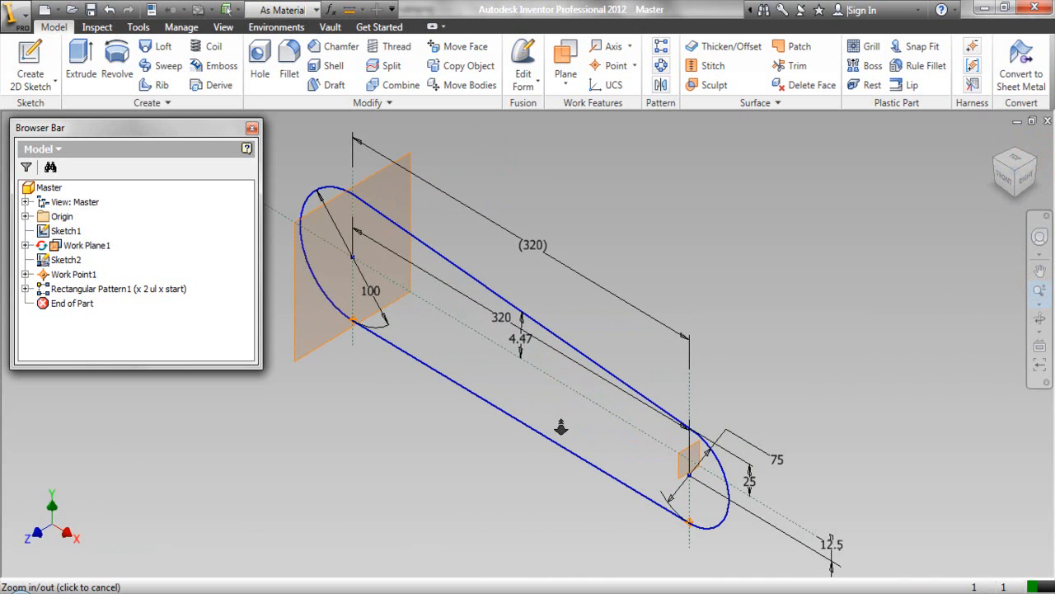
right_click(549, 397)
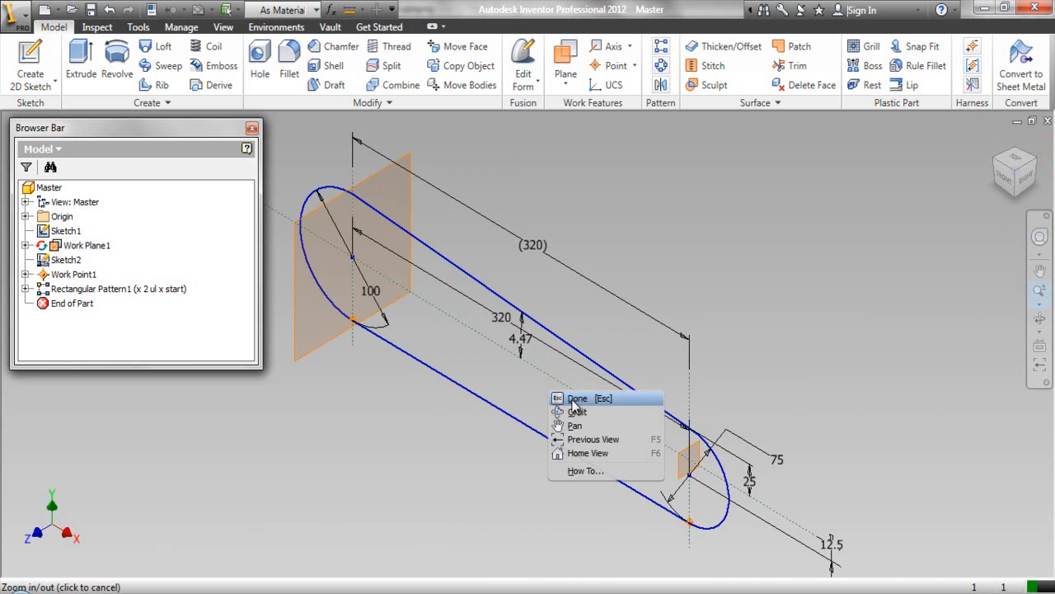
Start another rectangular pattern and choose Work Point2 from the second occurrence of Rectangular Pattern1 as the feature to pattern.
left_click(575, 400)
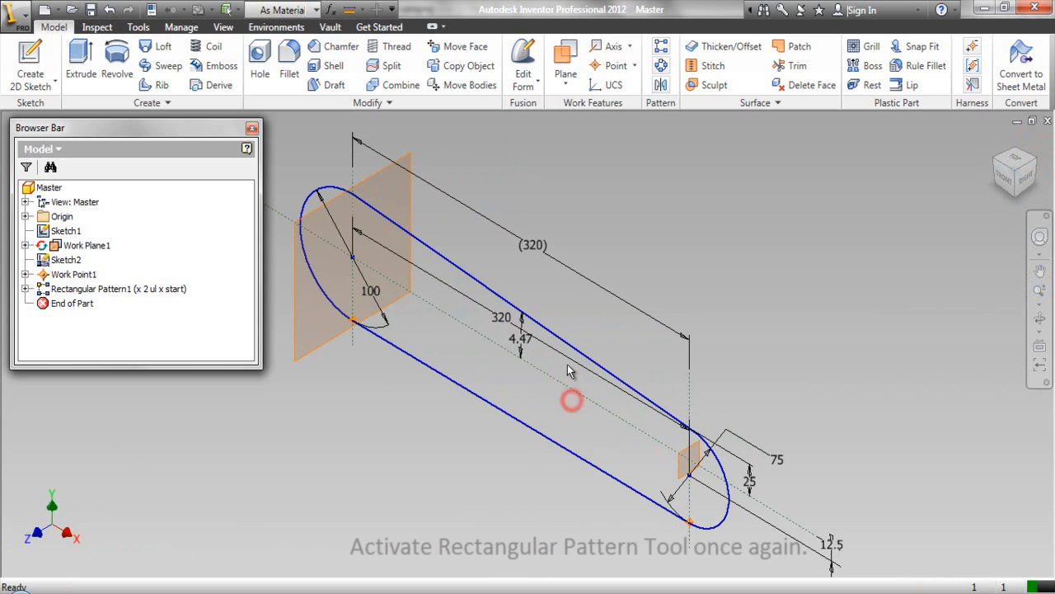
left_click(660, 46)
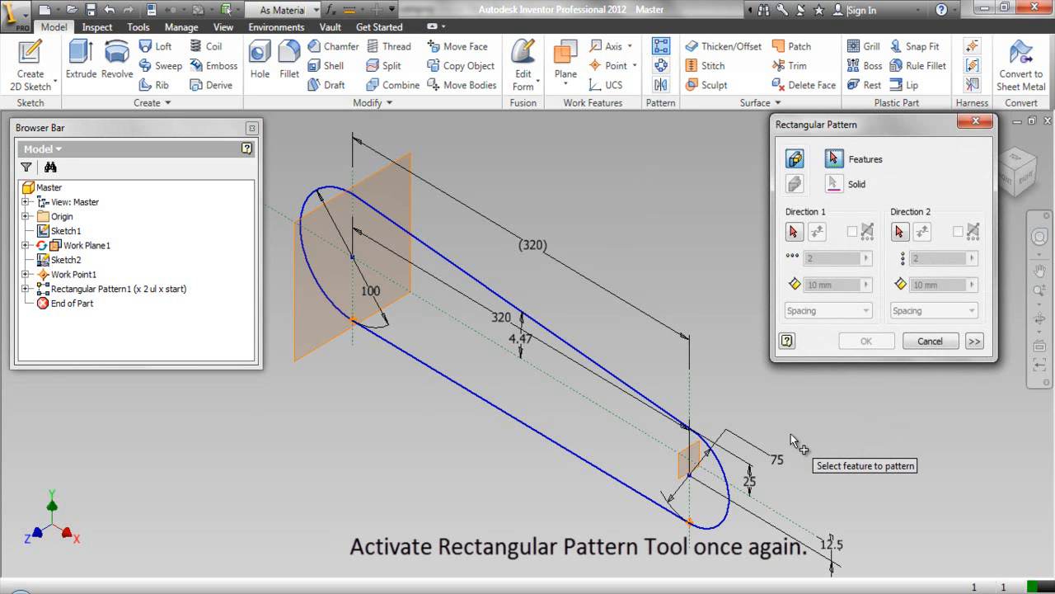
left_click(26, 289)
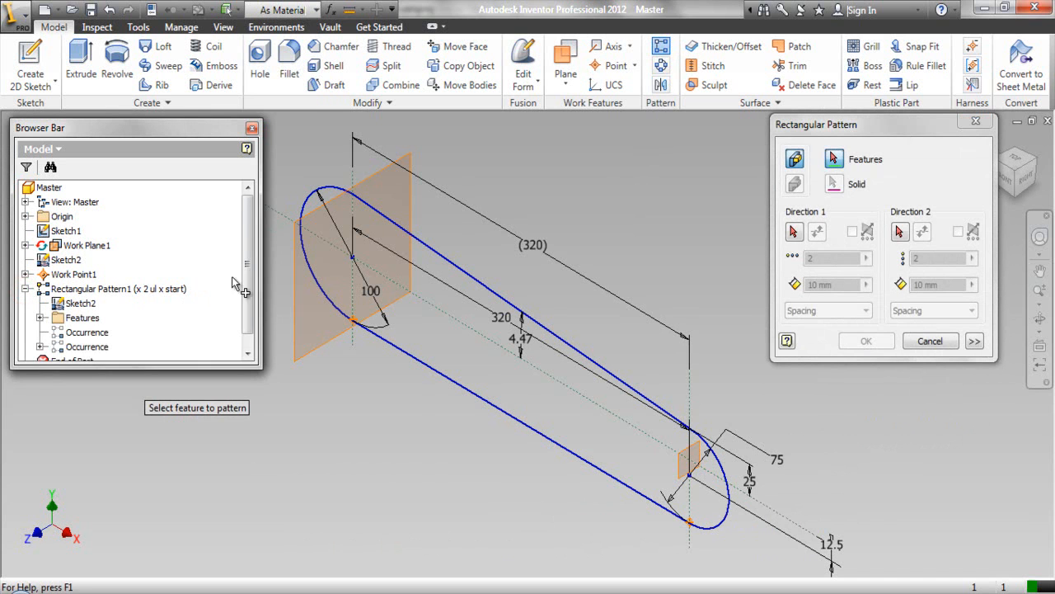
scroll(247, 275, "down", 1)
left_click(40, 333)
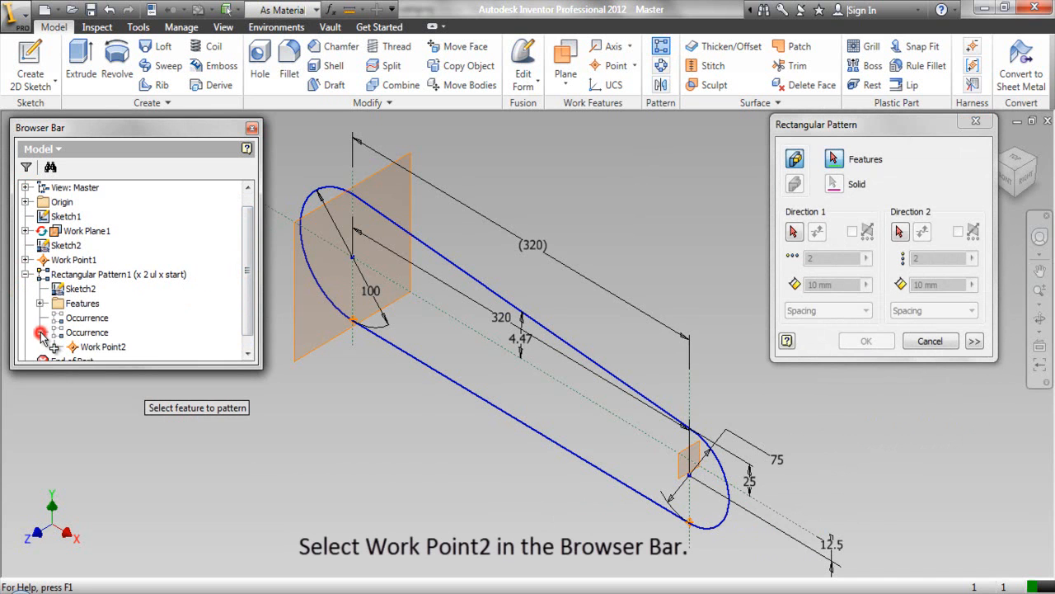
left_click(94, 350)
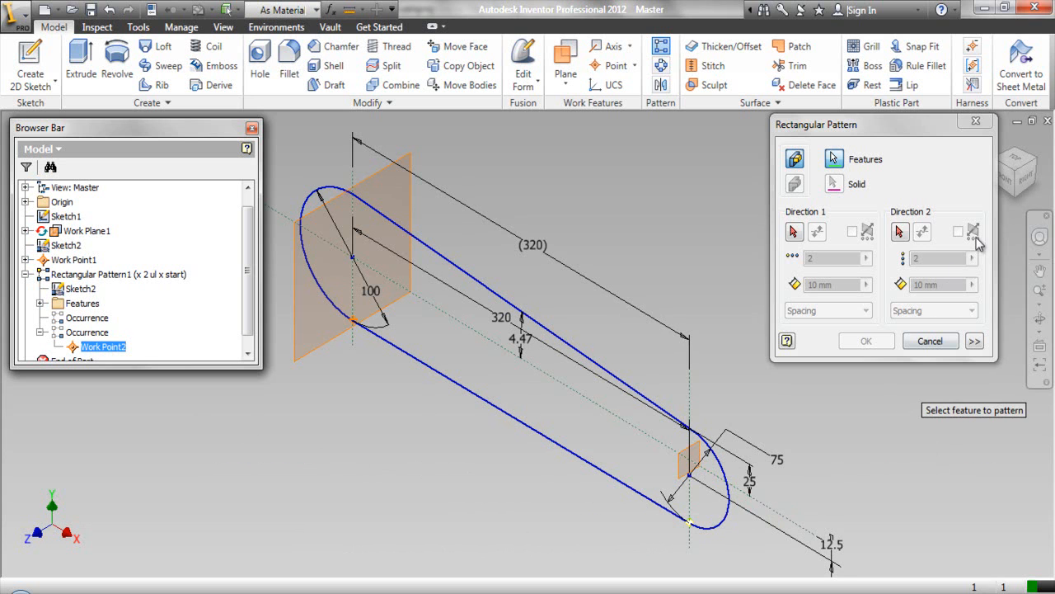
Use the chain path sketch as Direction 1, with a column count of 61 spread over the Curve Length.
left_click(1007, 173)
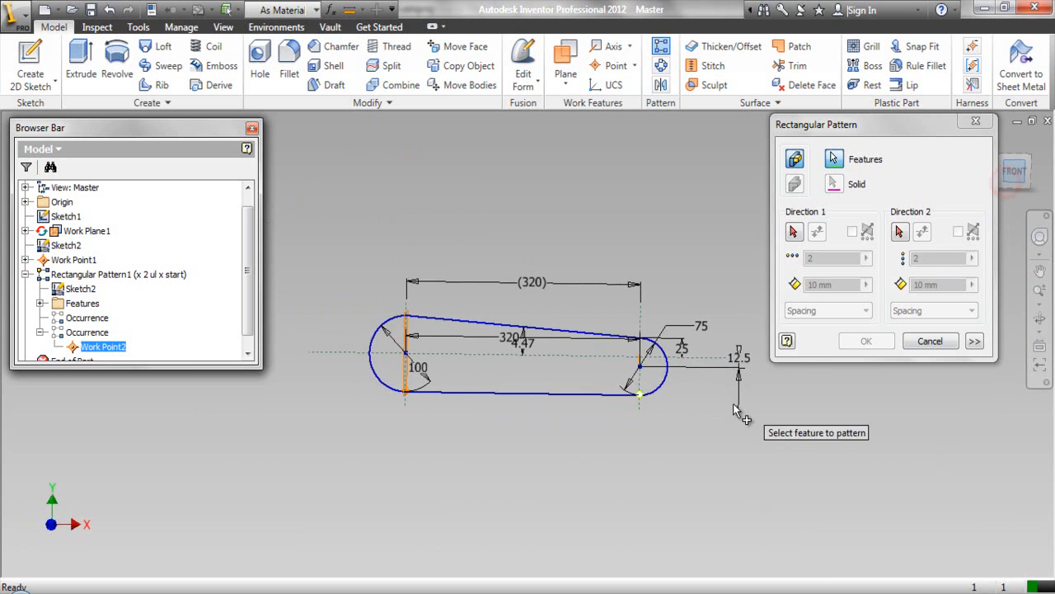
scroll(652, 392, "down", 3)
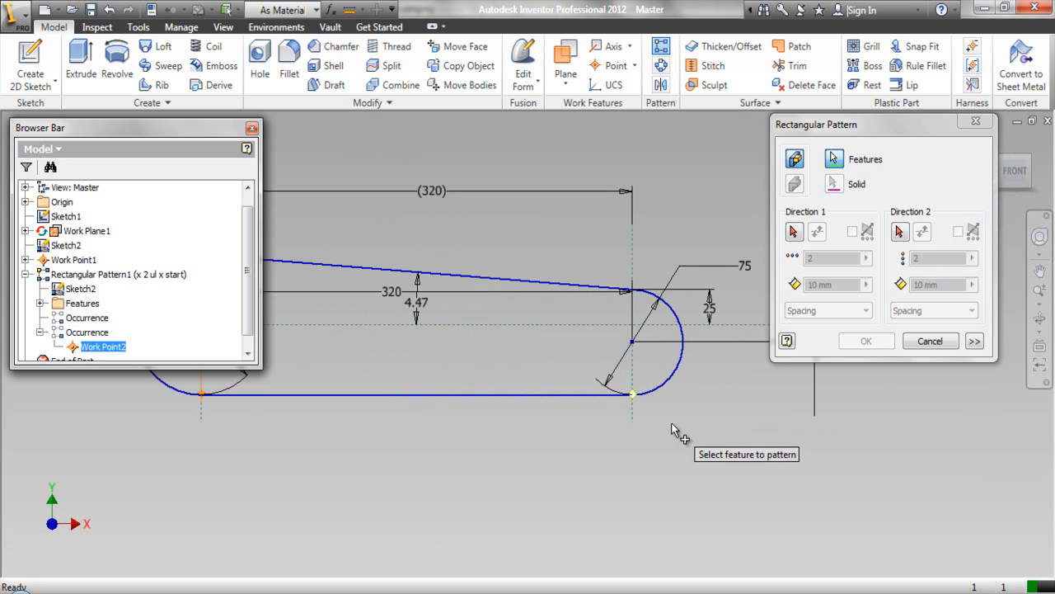
left_click(793, 232)
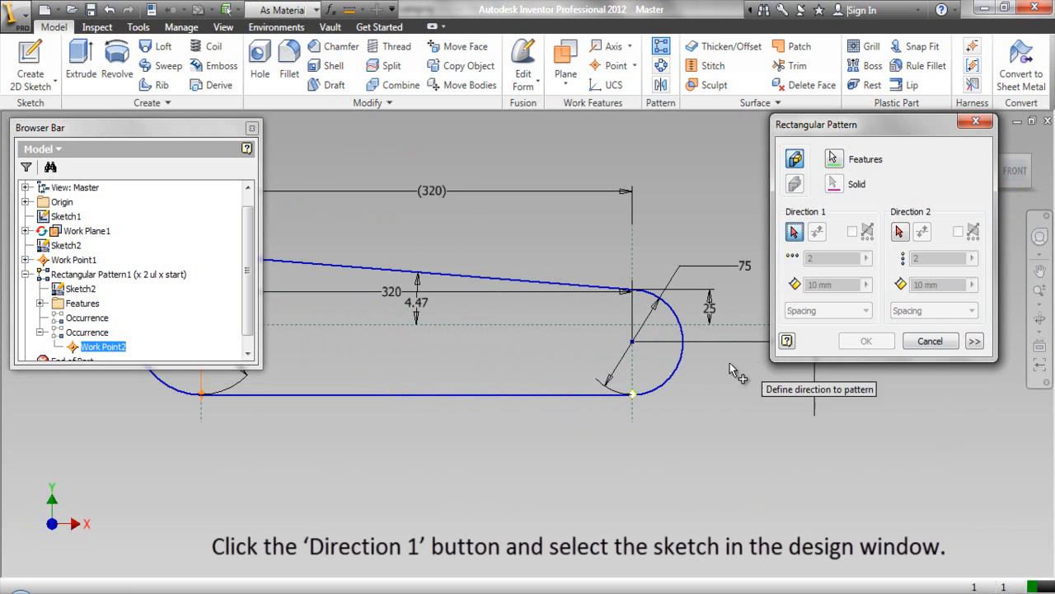
left_click(591, 396)
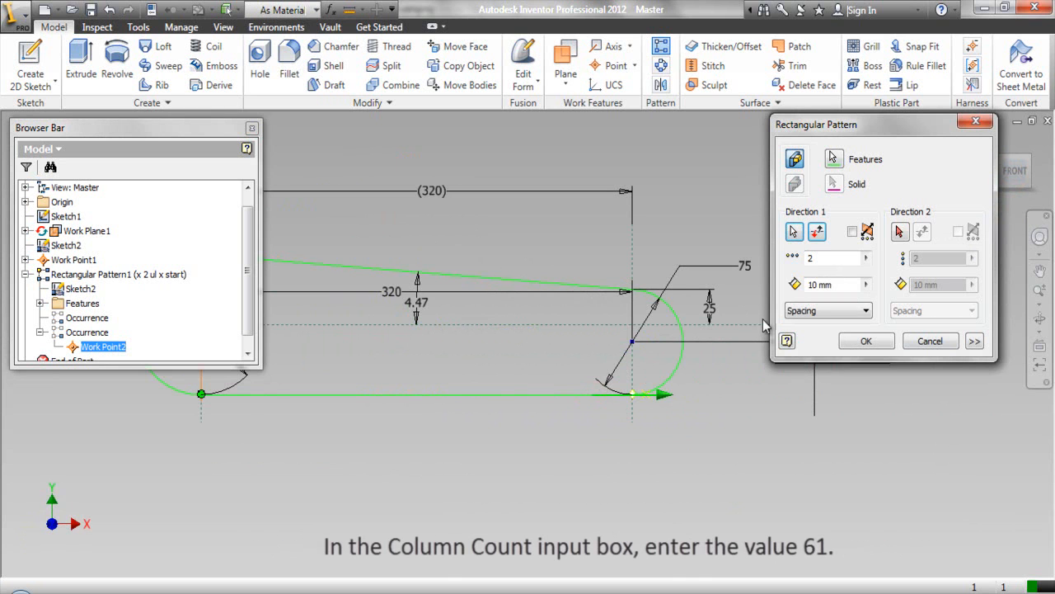
left_click(813, 260)
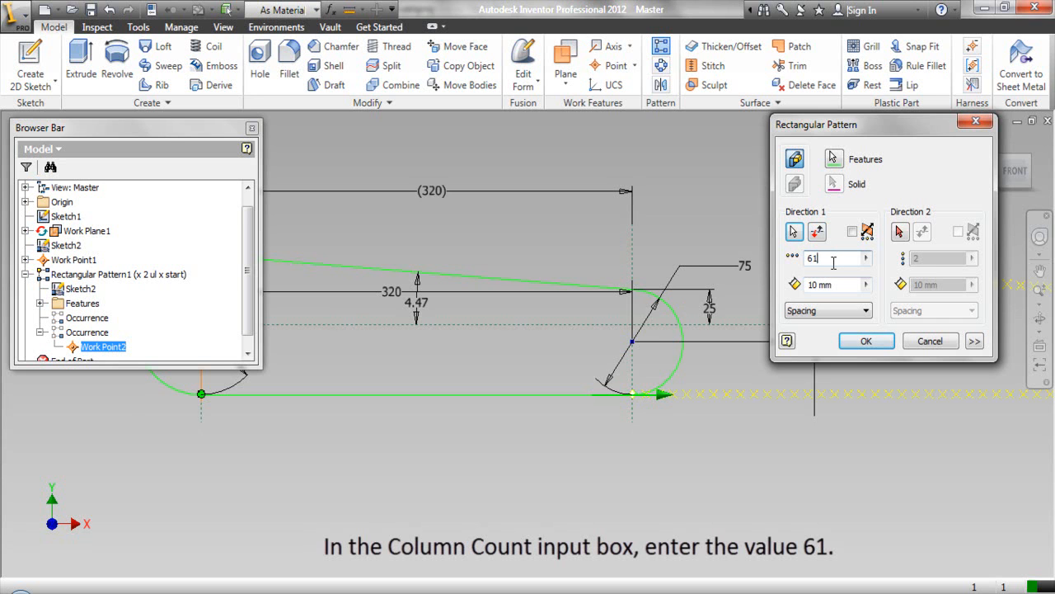
left_click(867, 311)
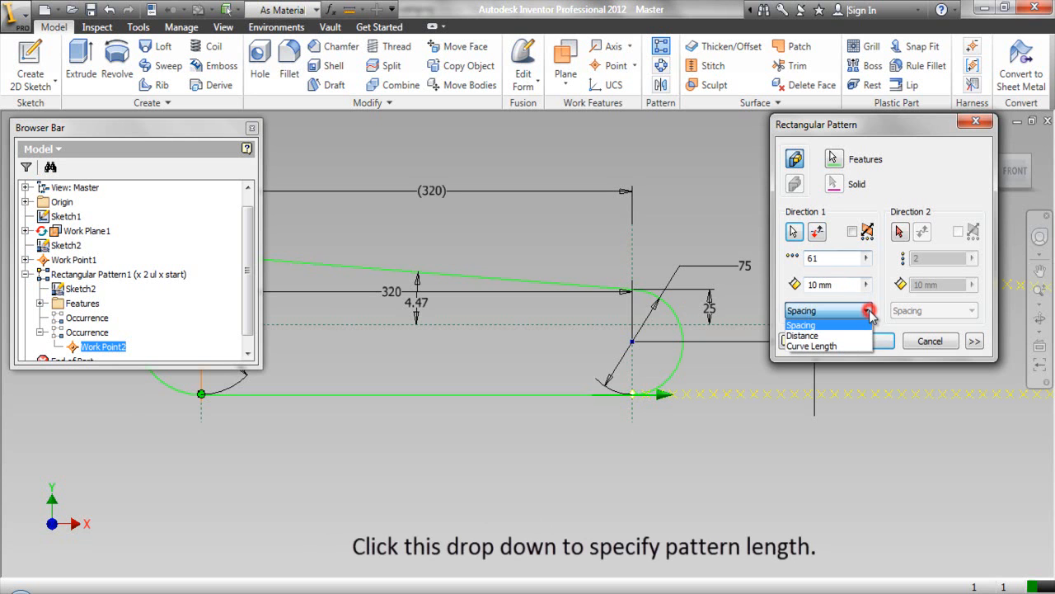
left_click(839, 347)
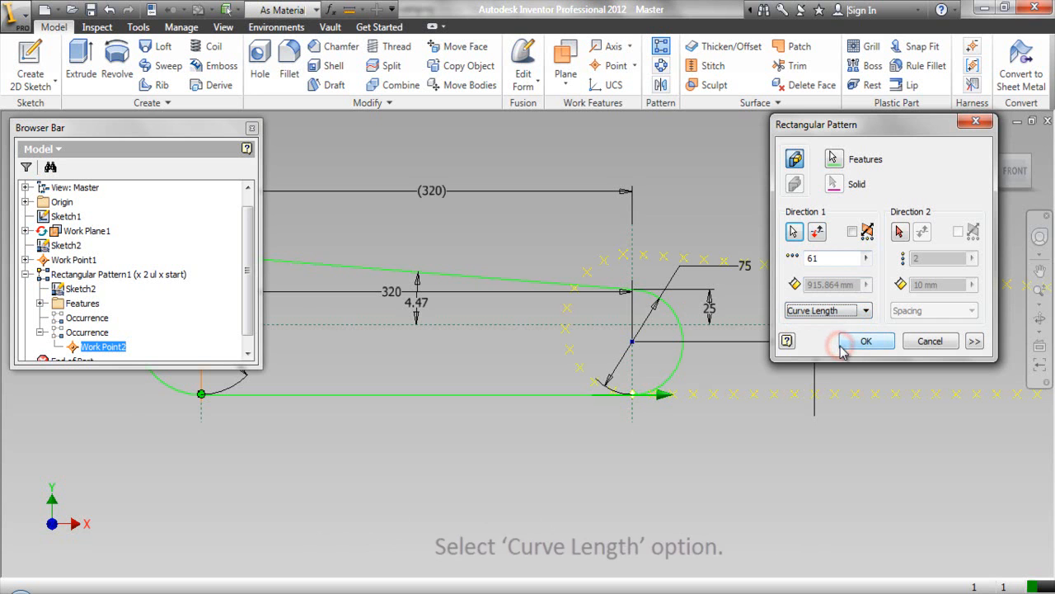
Set the pattern's compute to Adjust, its Direction 1 start to Work Point2 and its orientation to Direction1, and create it.
left_click(976, 342)
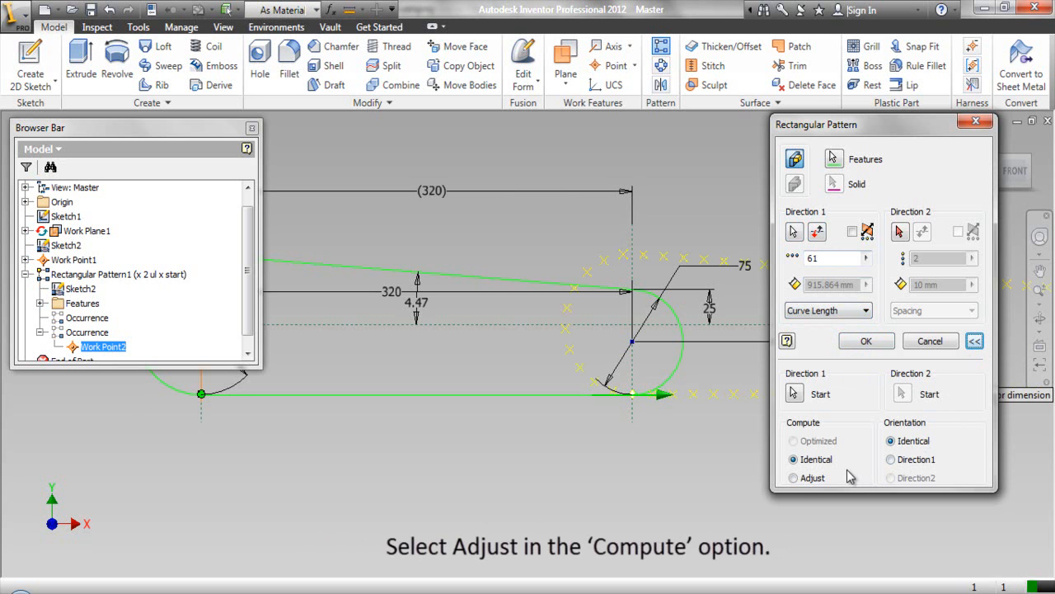
left_click(794, 480)
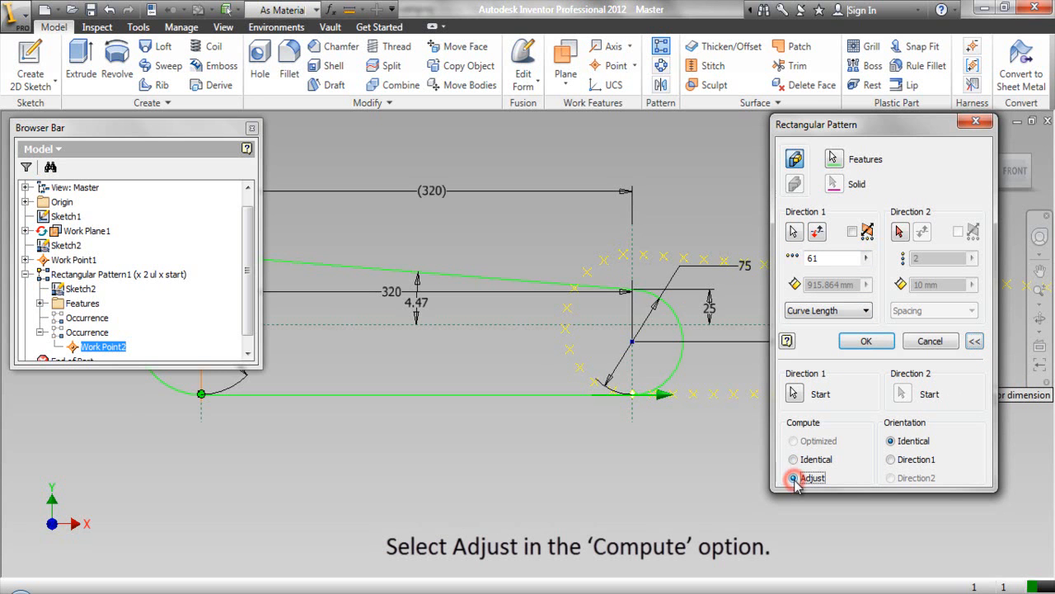
left_click(795, 395)
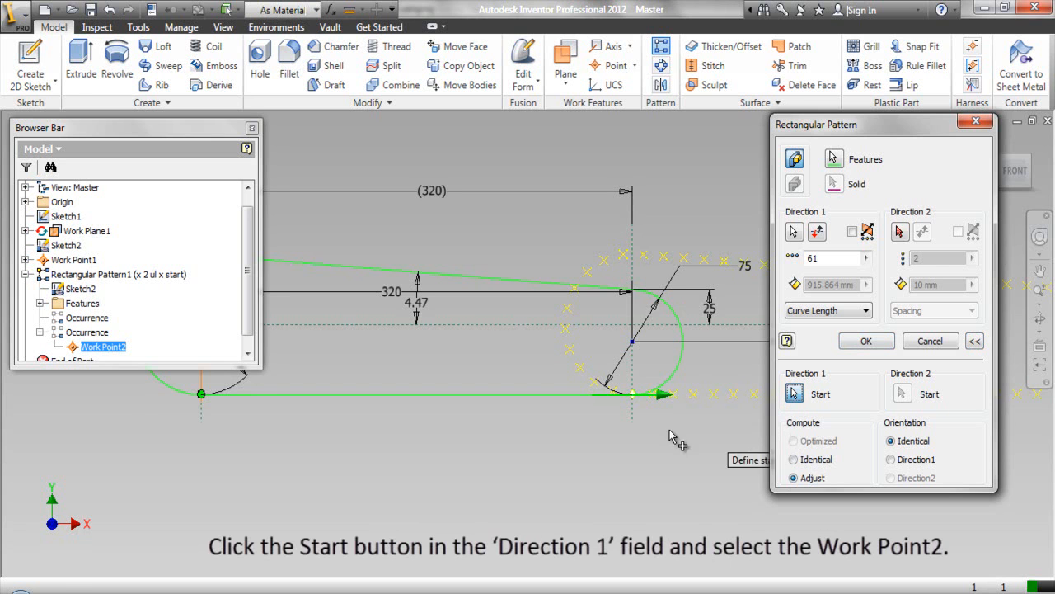
left_click(634, 395)
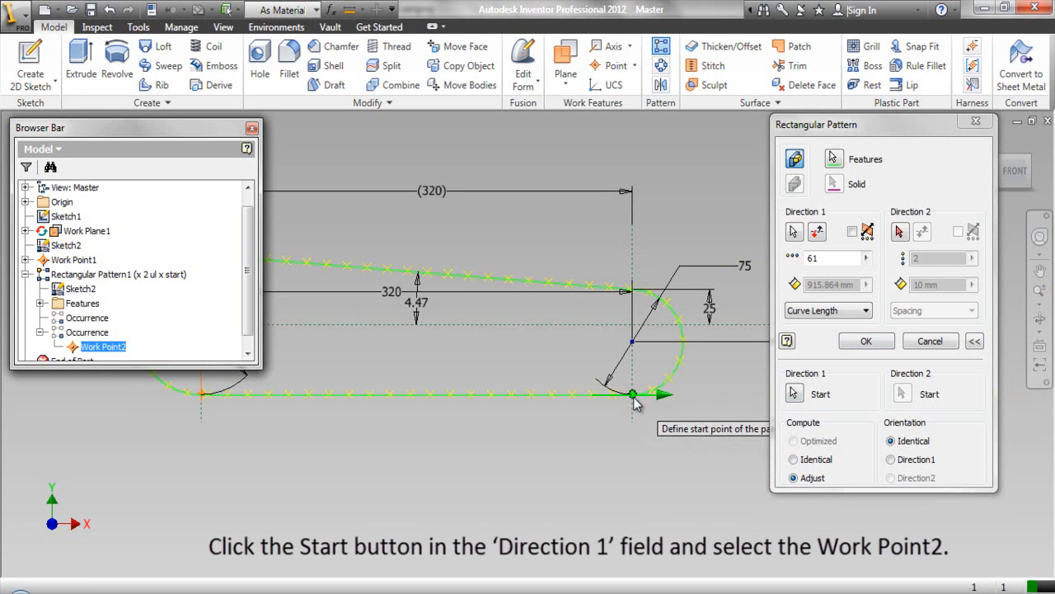
left_click(892, 461)
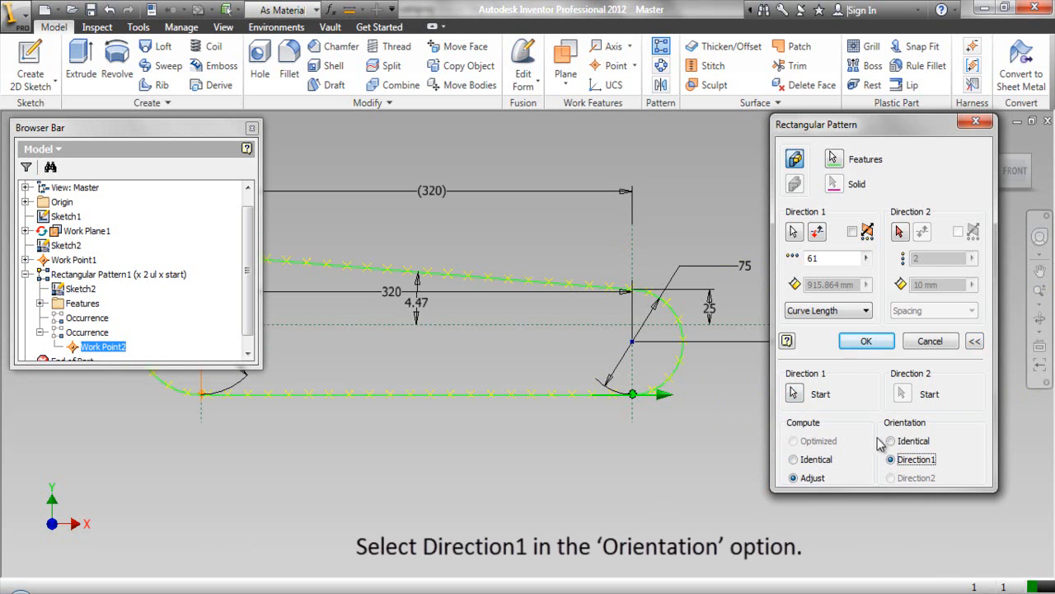
left_click(975, 344)
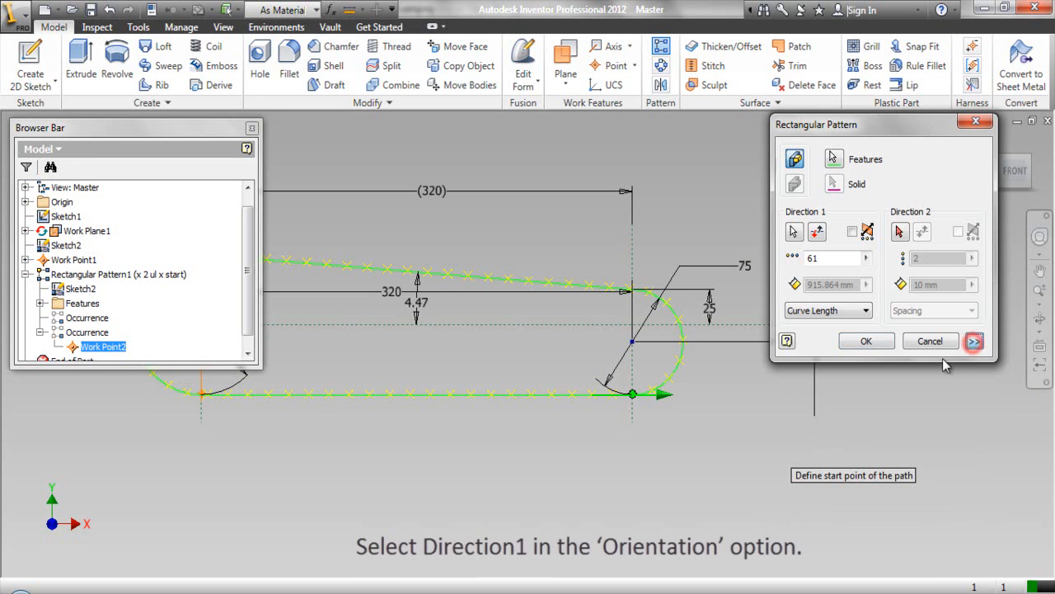
left_click(866, 341)
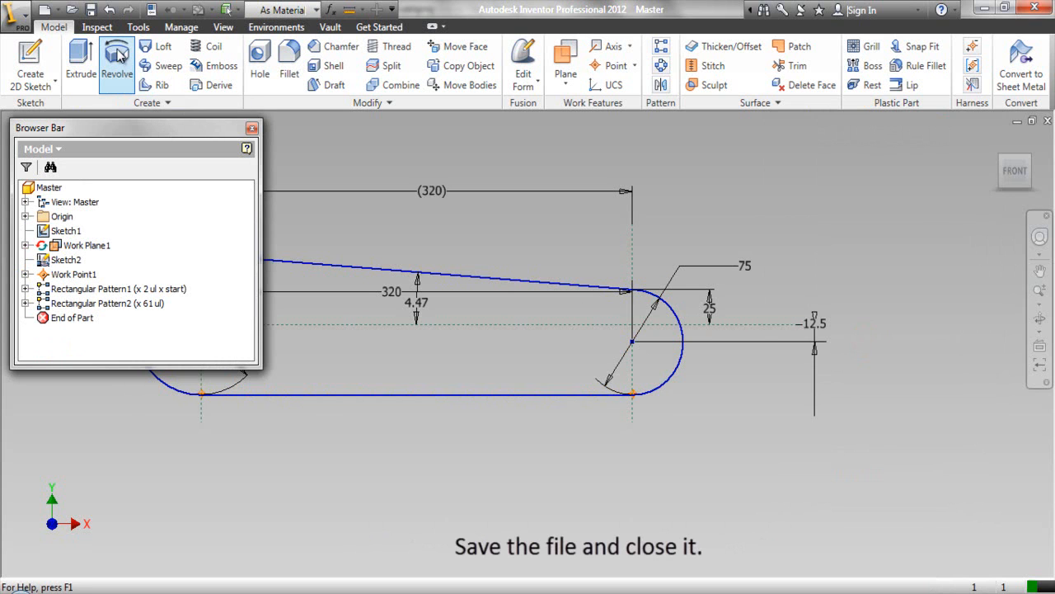
Save the Master part and close it.
left_click(91, 9)
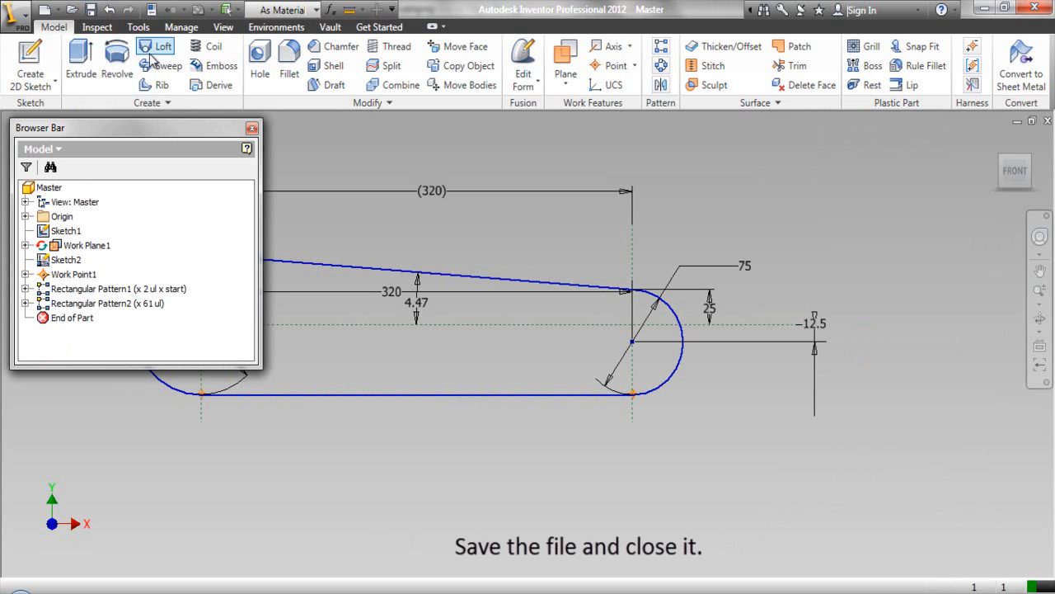
left_click(1048, 121)
left_click(802, 316)
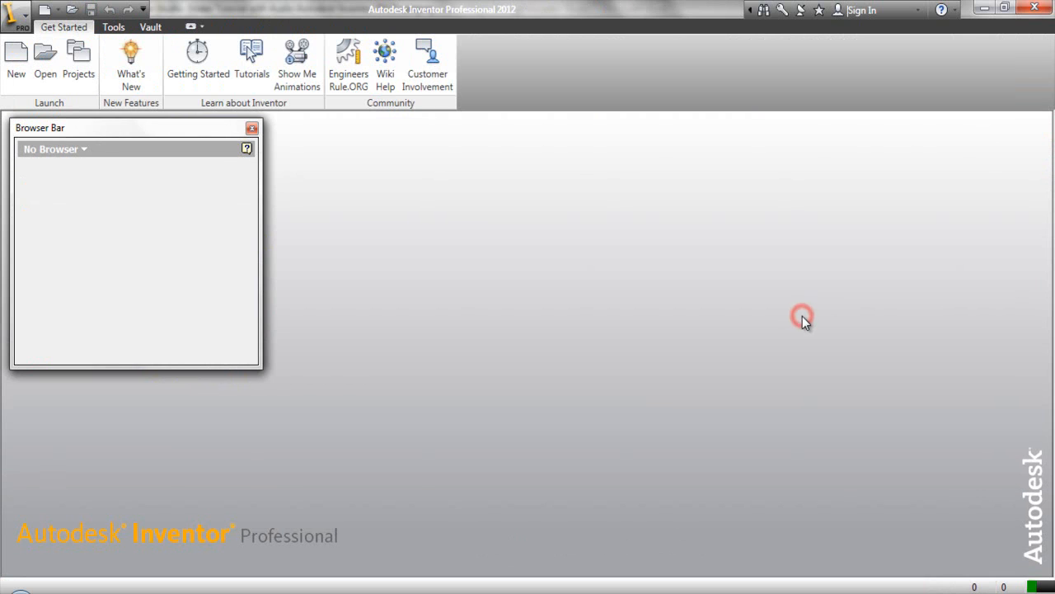
left_click(849, 328)
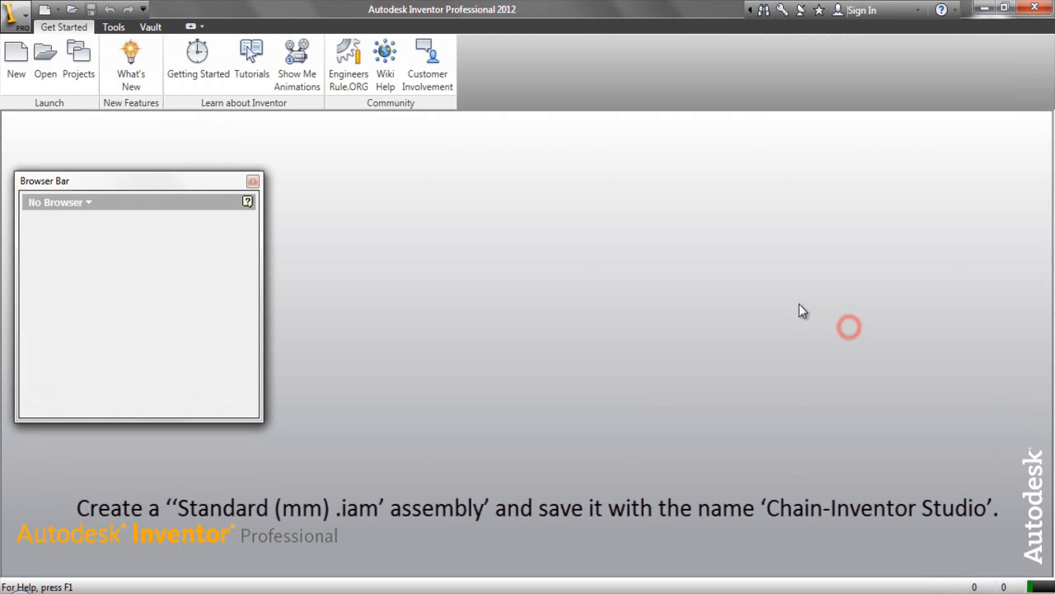
Create a new assembly from the metric Standard (mm).iam template.
left_click(17, 71)
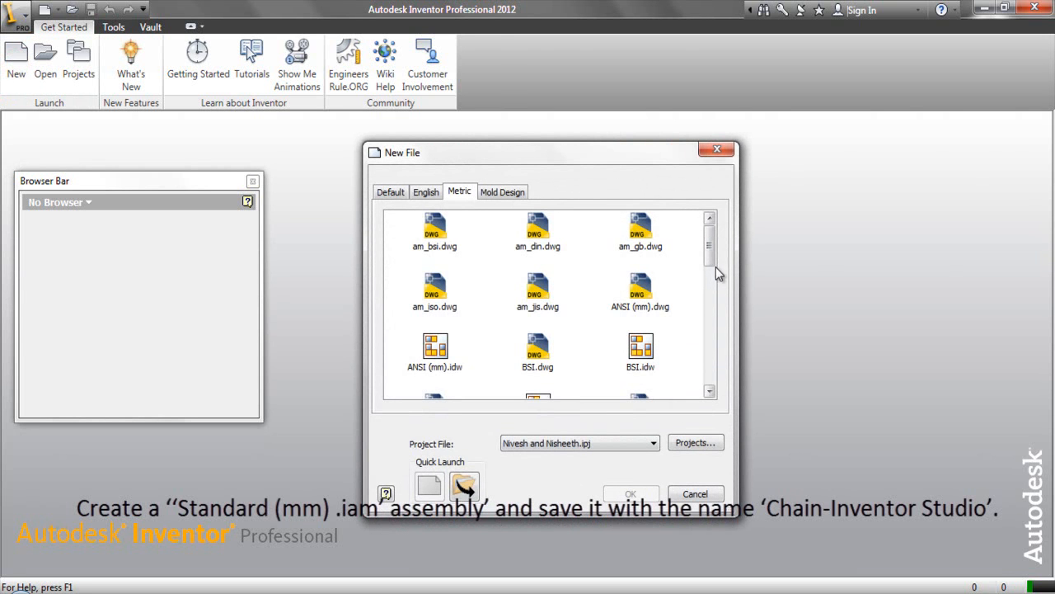
left_click_drag(711, 251, 714, 344)
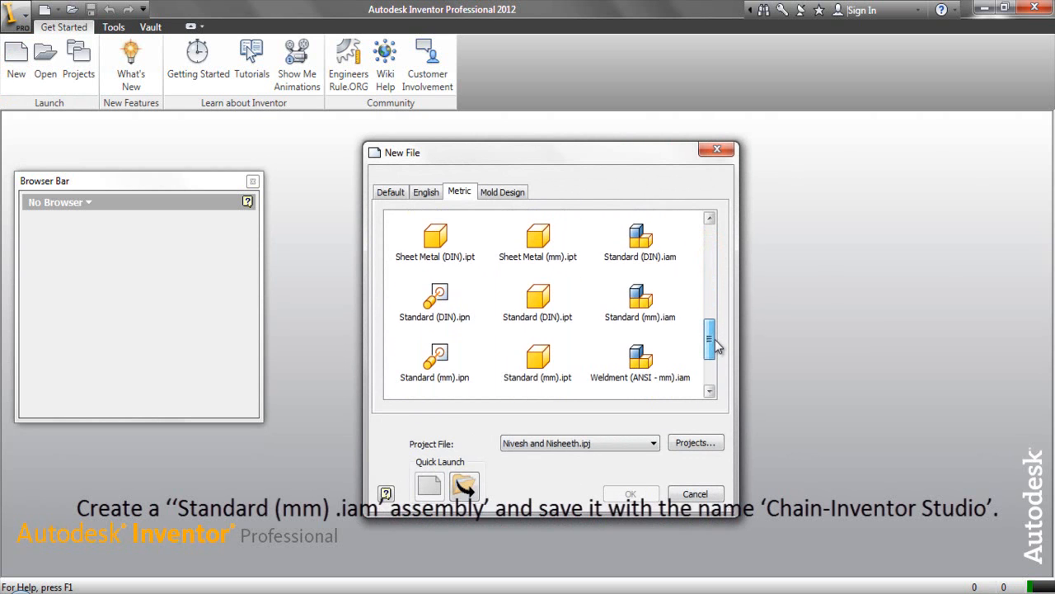
left_click(648, 305)
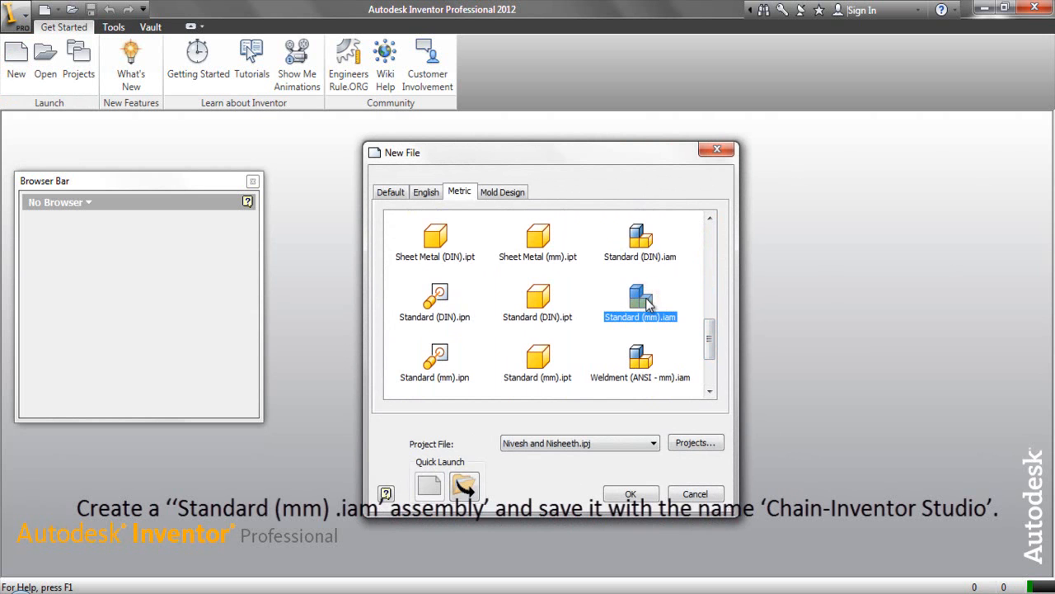
left_click(622, 495)
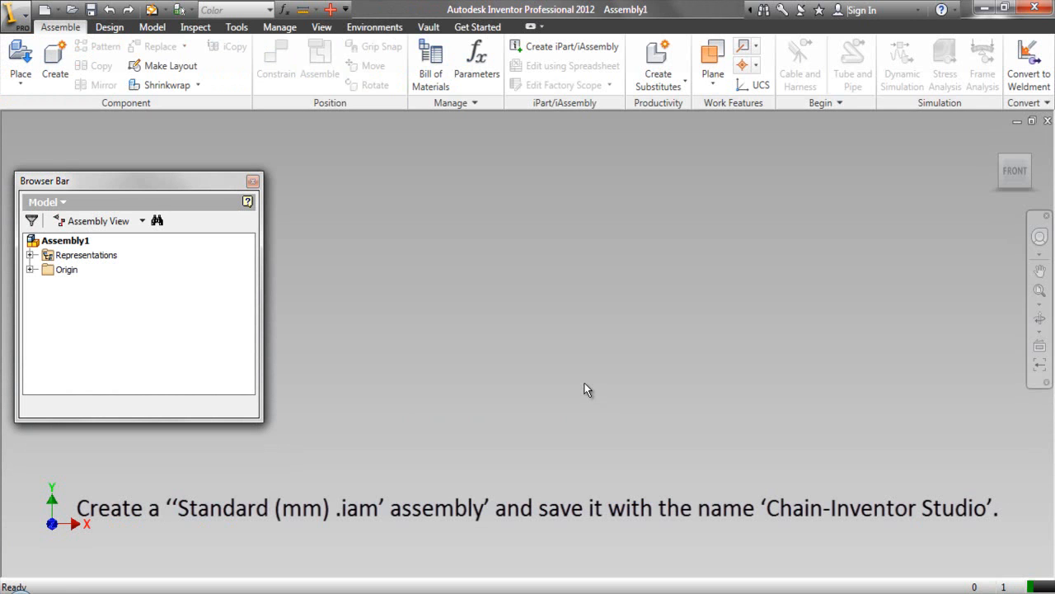
Save the assembly in the Chain-Inventor Studio folder under the name Chain-Inventor Studio.
left_click(91, 10)
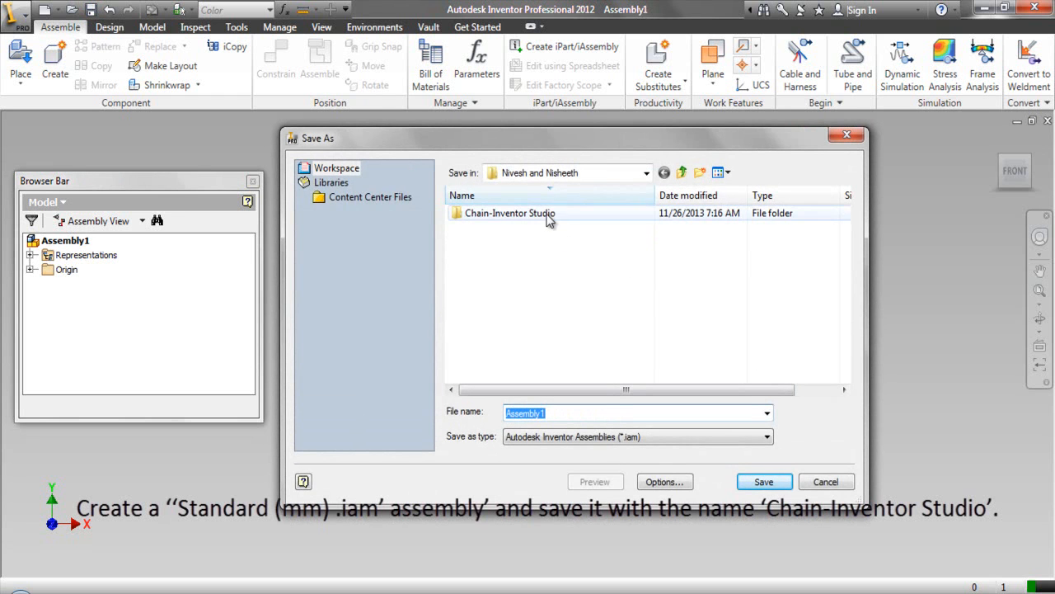
double_click(548, 214)
double_click(551, 413)
type("Chain-Inventor Studio")
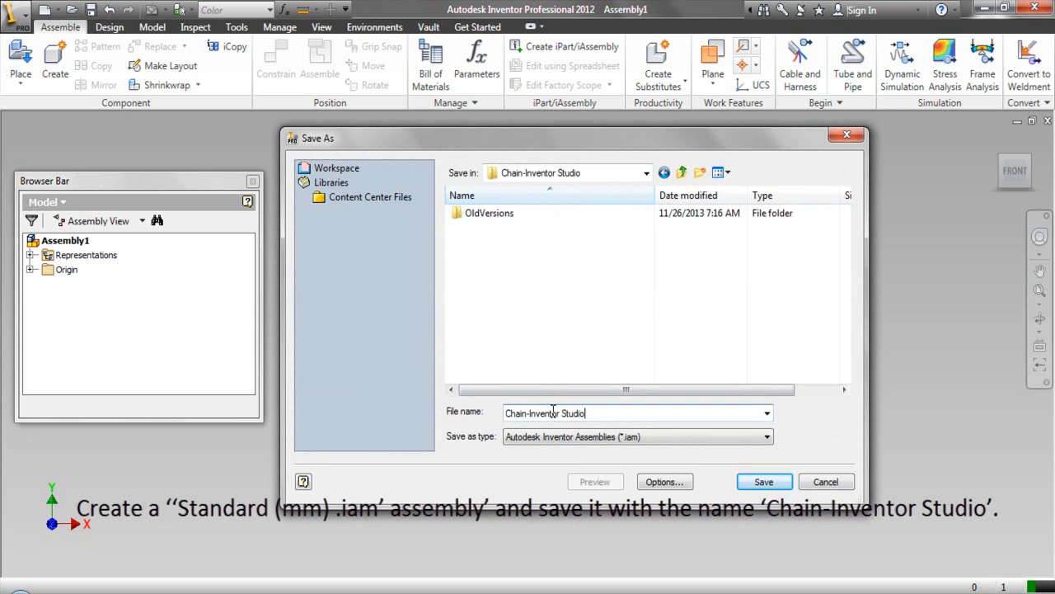
left_click(753, 482)
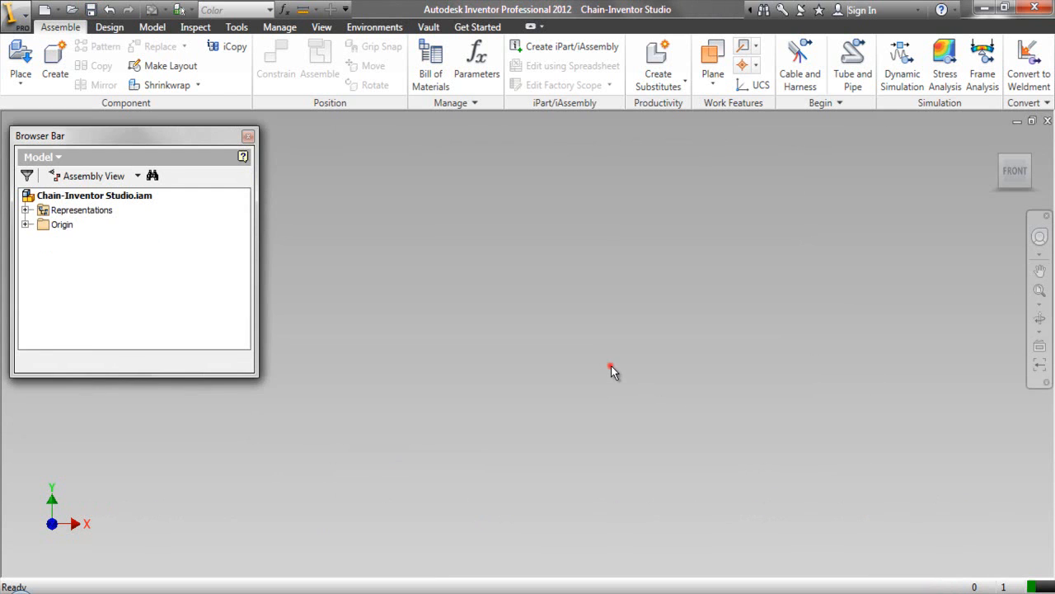
Place the Master part from the Chain-Inventor Studio folder into the assembly.
right_click(532, 230)
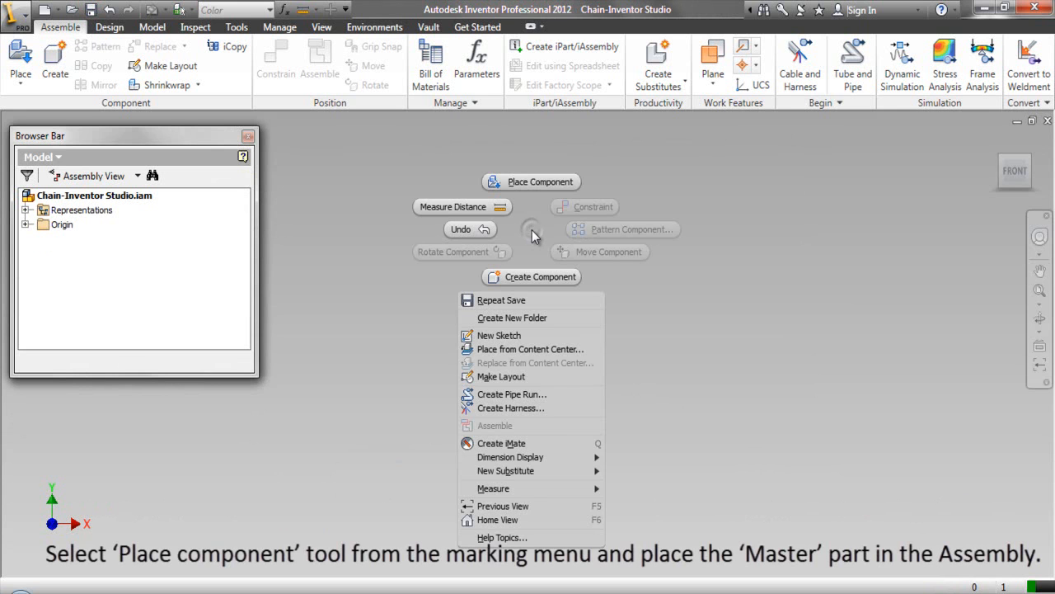
left_click(530, 183)
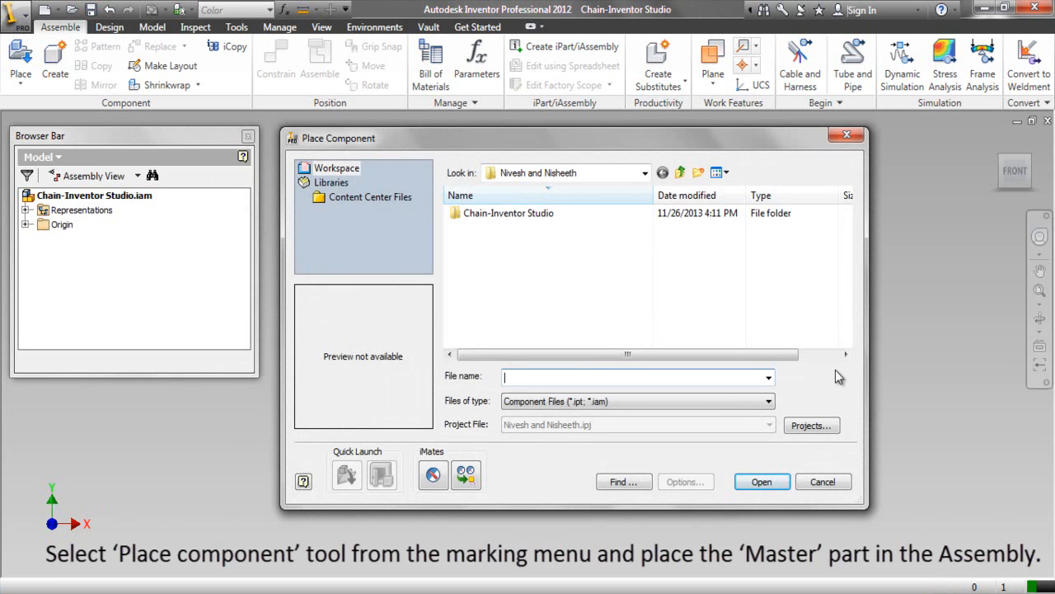
double_click(520, 216)
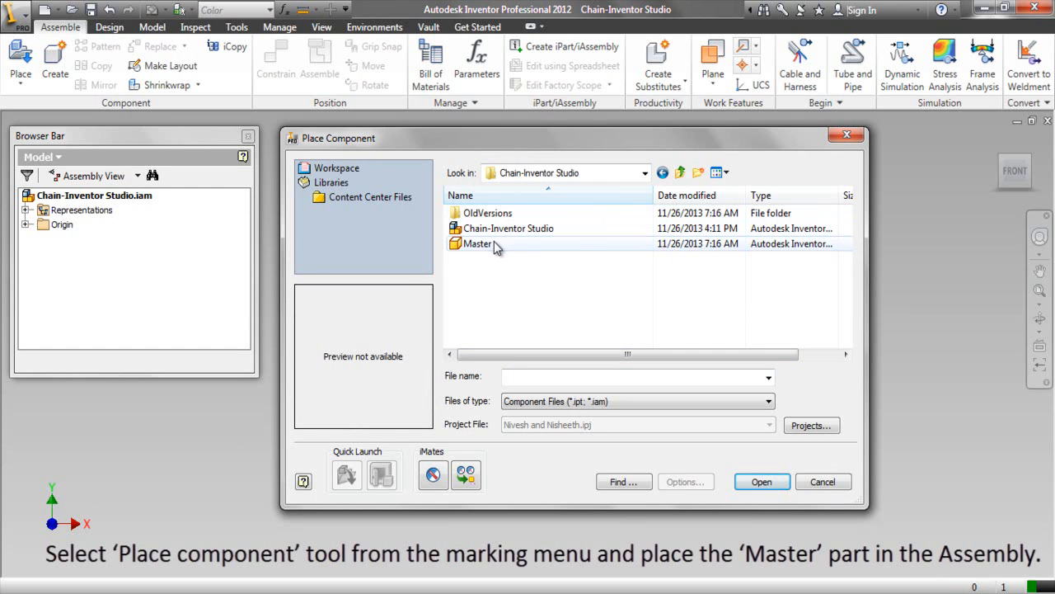
left_click(494, 240)
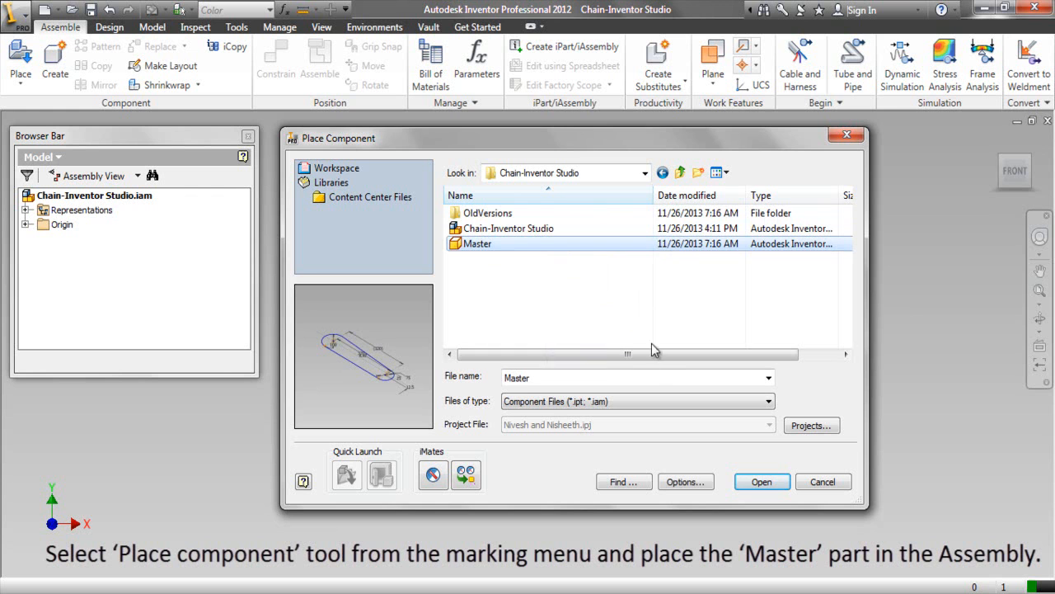
left_click(762, 483)
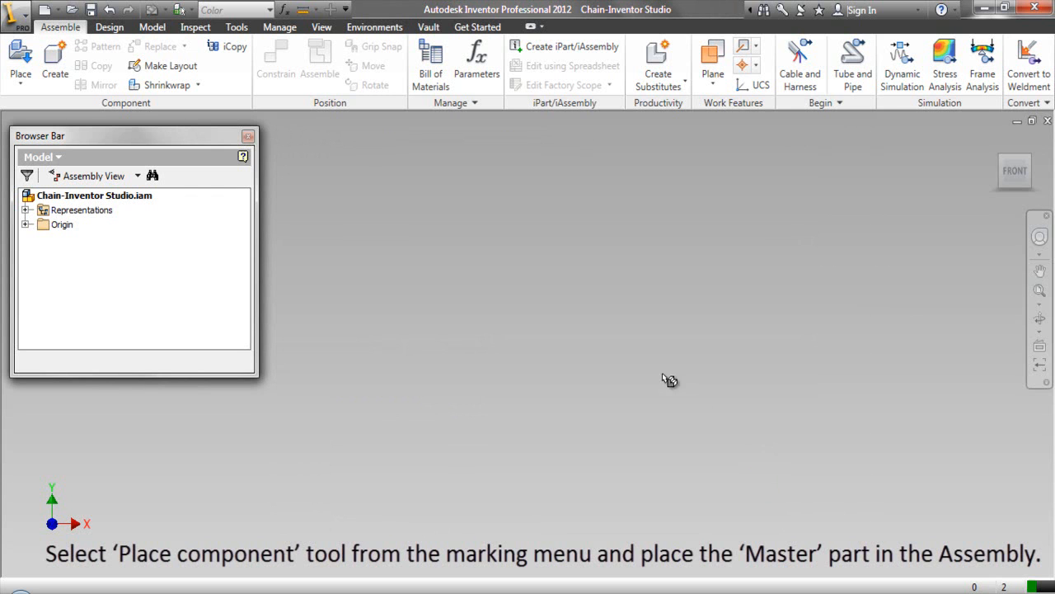
left_click(651, 369)
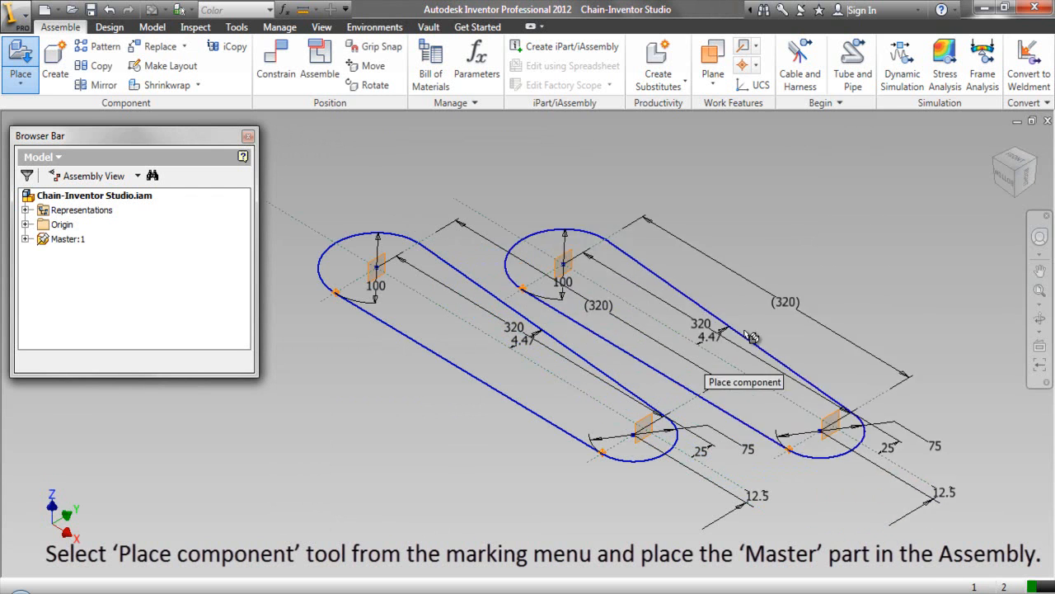
End the placement with a single Master instance and turn off its Grounded state.
right_click(804, 322)
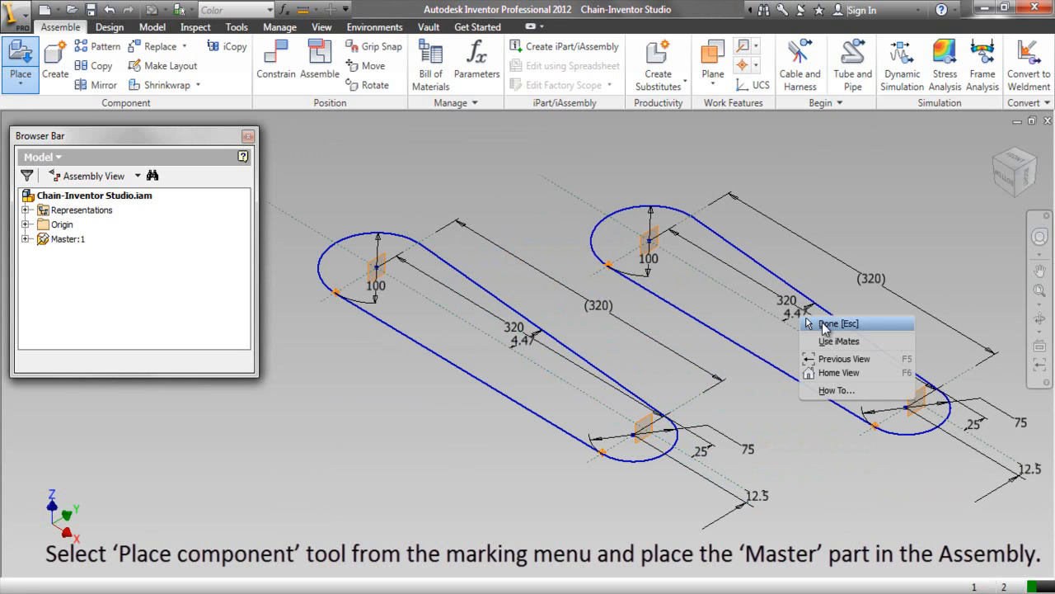
left_click(825, 324)
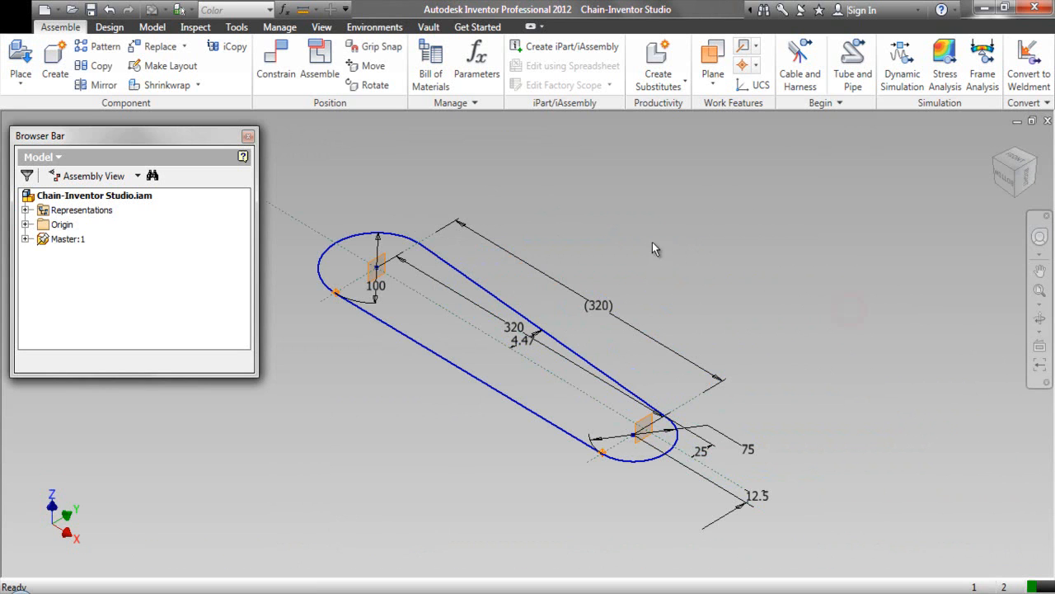
left_click(70, 239)
right_click(74, 240)
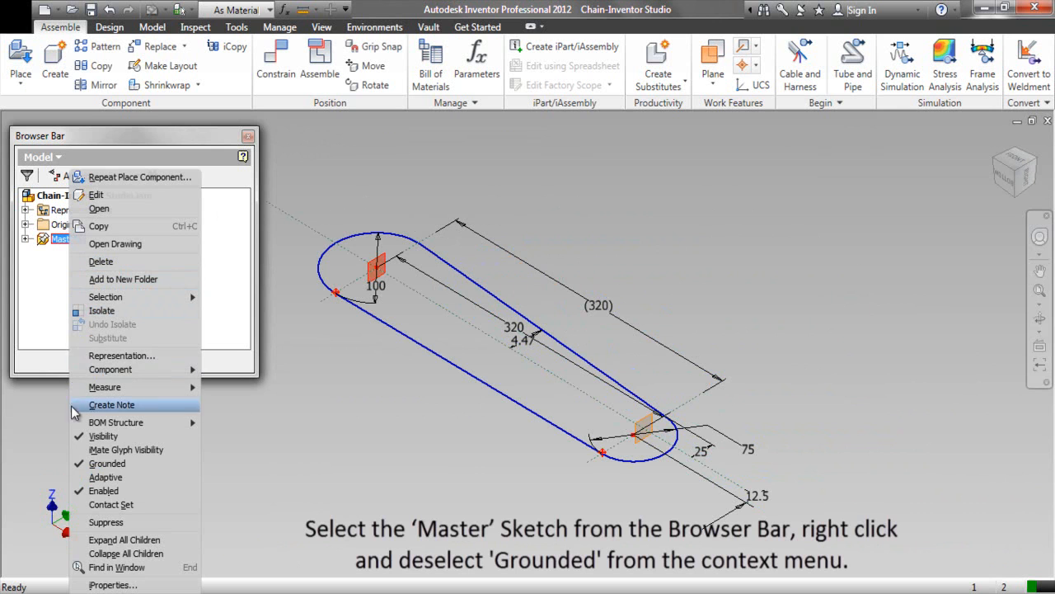
left_click(82, 463)
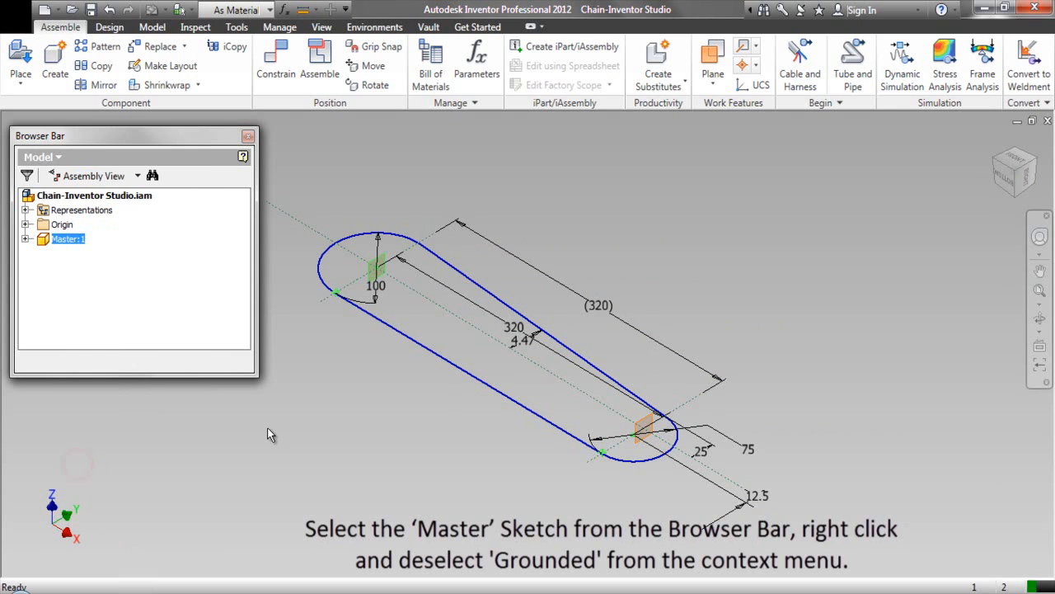
left_click(307, 401)
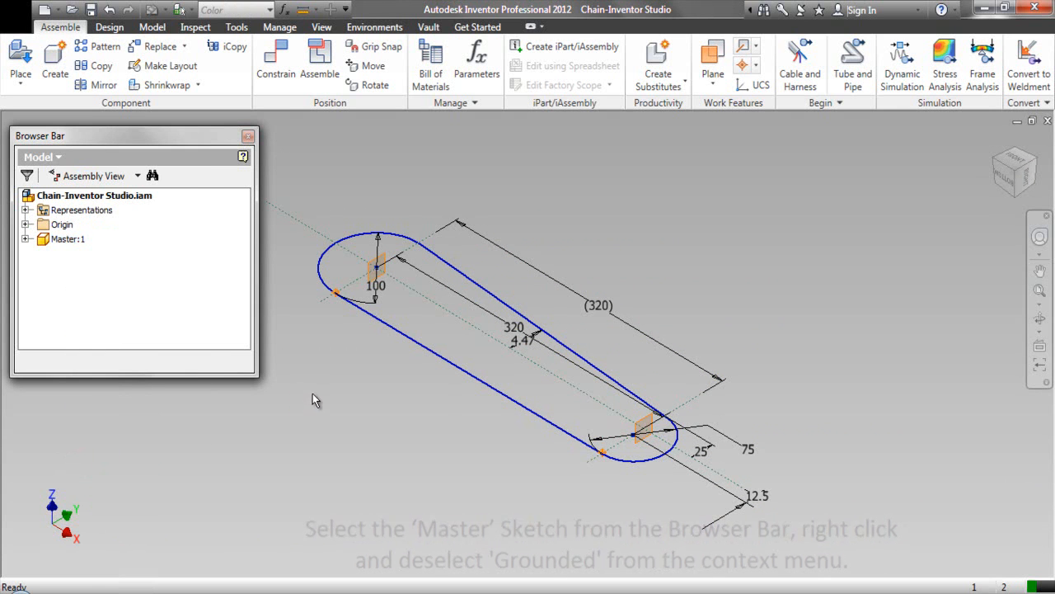
Make the Master component adaptive in the assembly.
left_click(66, 239)
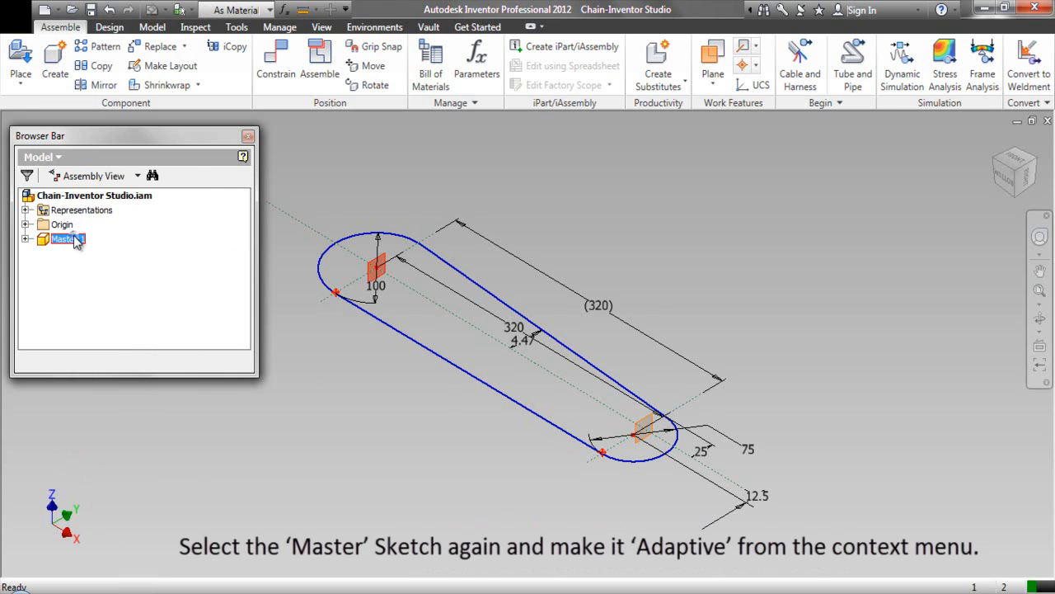
right_click(78, 240)
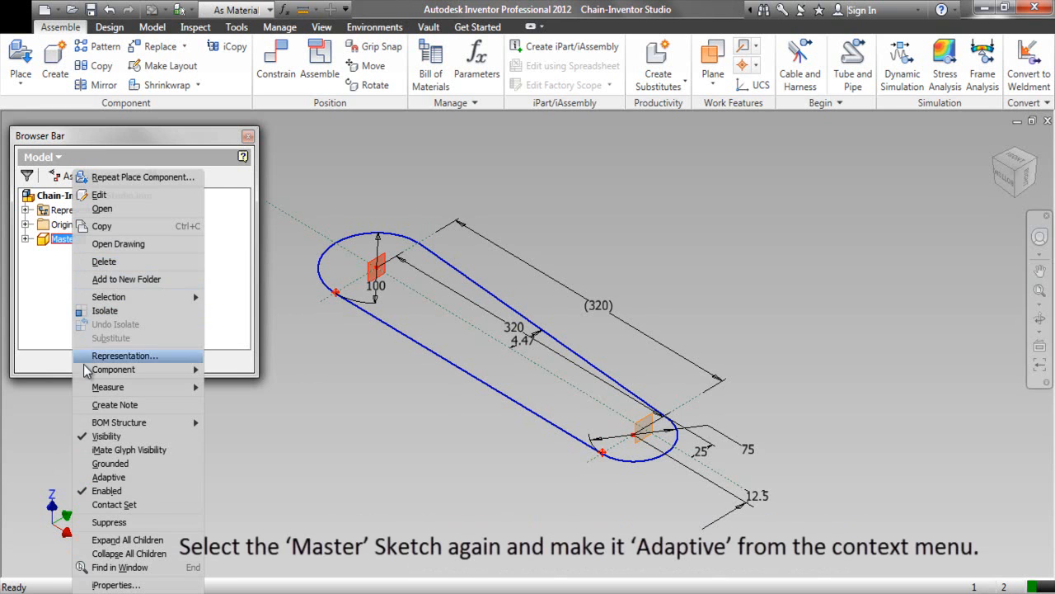
left_click(83, 476)
left_click(175, 449)
left_click(309, 427)
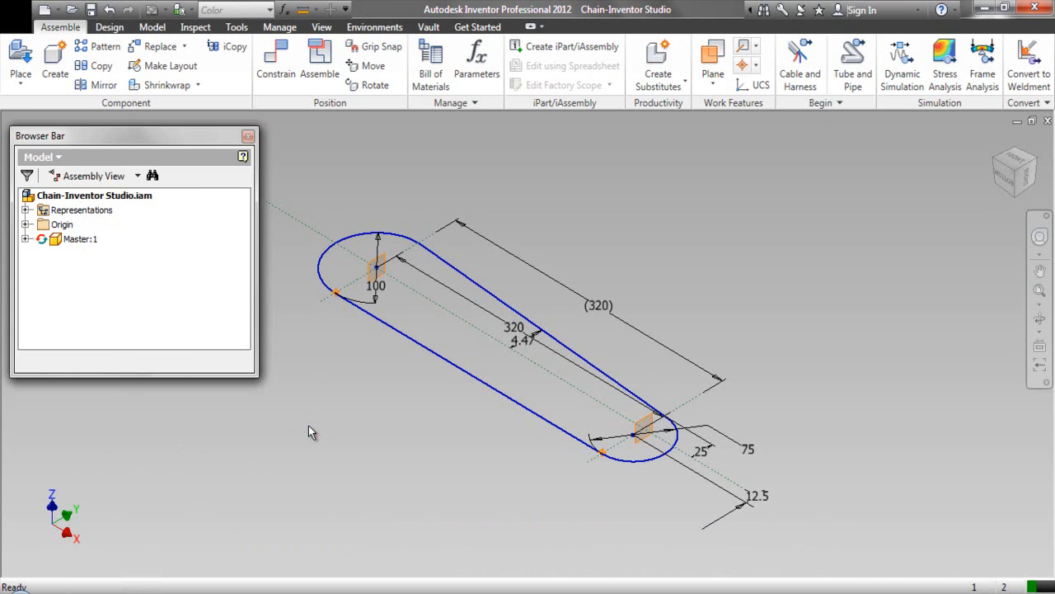
left_click(310, 370)
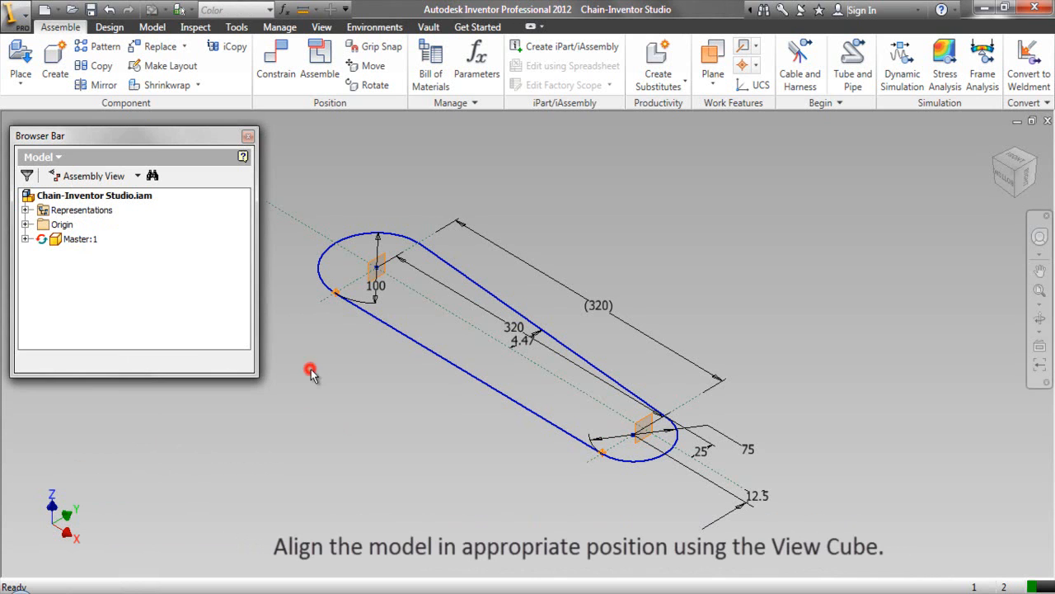
Orient the assembly to the isometric view showing the front, top and right faces, and move the Master part aside in a closer view.
left_click(1008, 192)
left_click(1015, 153)
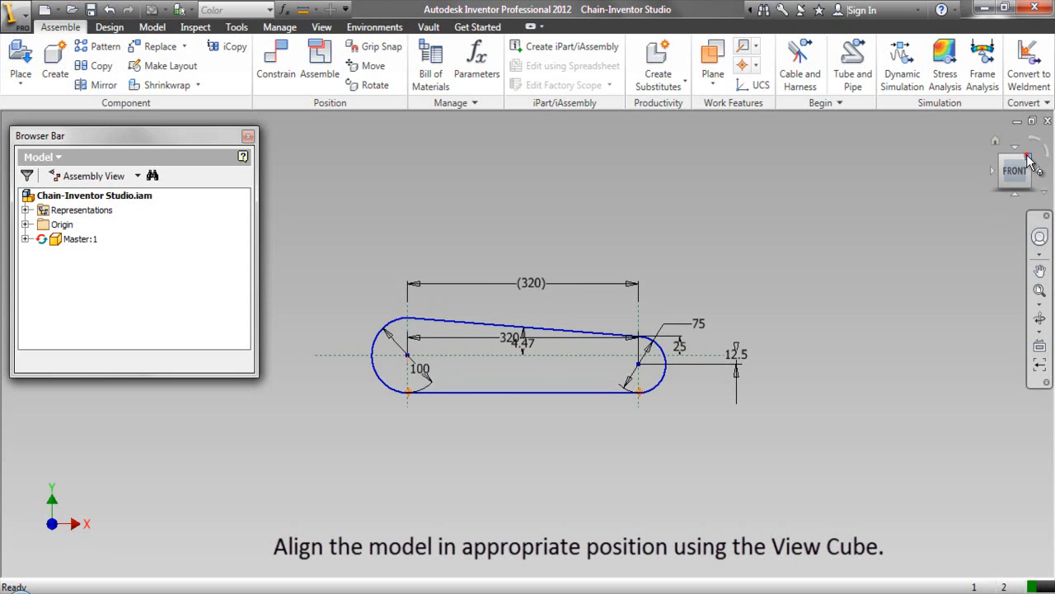
left_click(1028, 157)
left_click(836, 240)
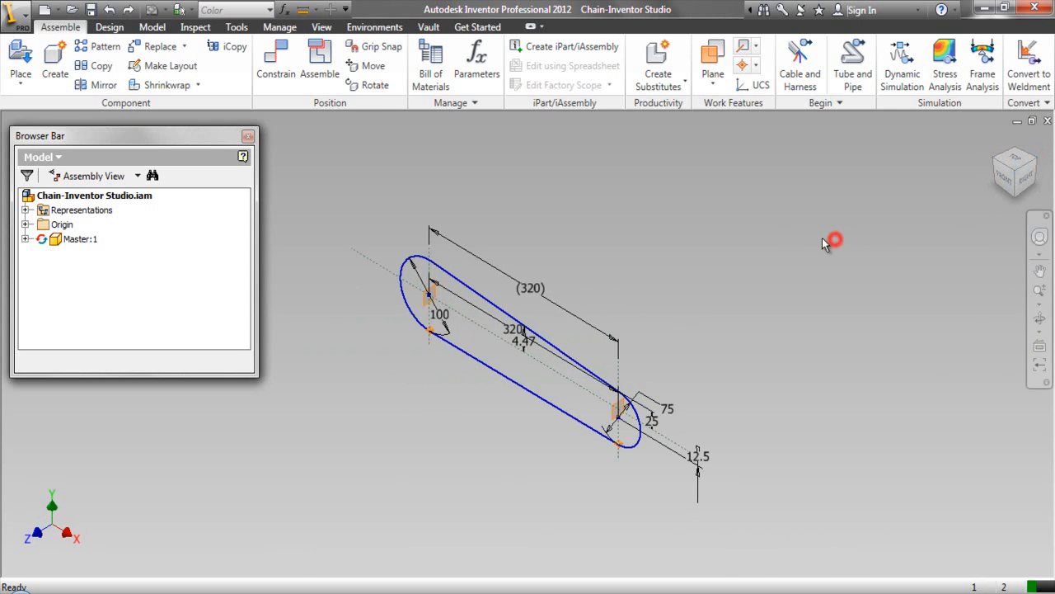
left_click_drag(434, 298, 542, 284)
left_click(685, 239)
left_click(1040, 290)
left_click_drag(683, 319, 699, 374)
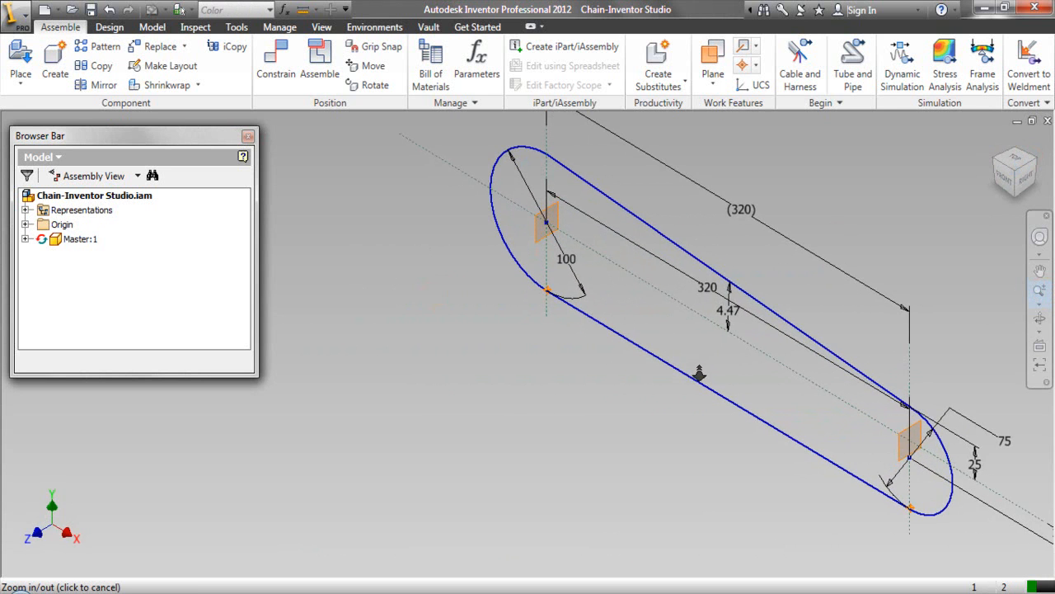
right_click(449, 275)
left_click(459, 274)
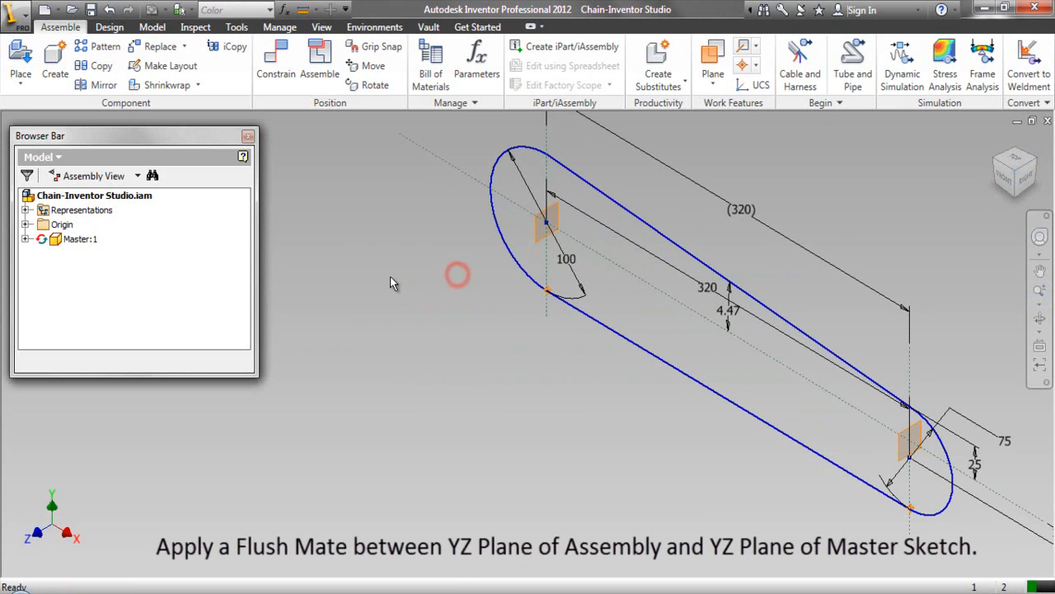
Apply a flush mate constraint between the assembly's YZ Plane and the Master part's YZ Plane.
right_click(390, 276)
left_click(424, 255)
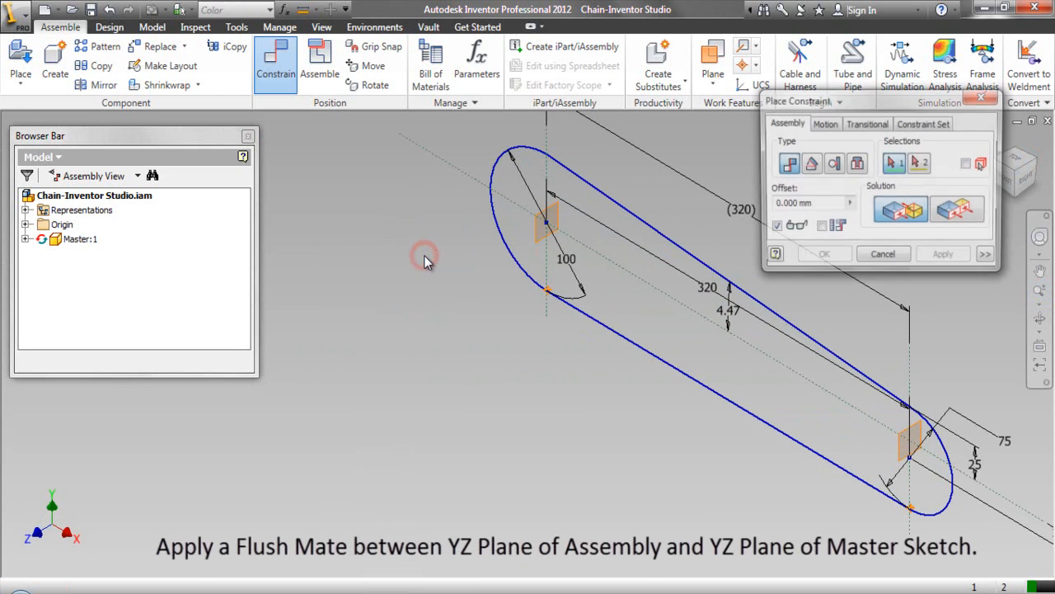
left_click(954, 216)
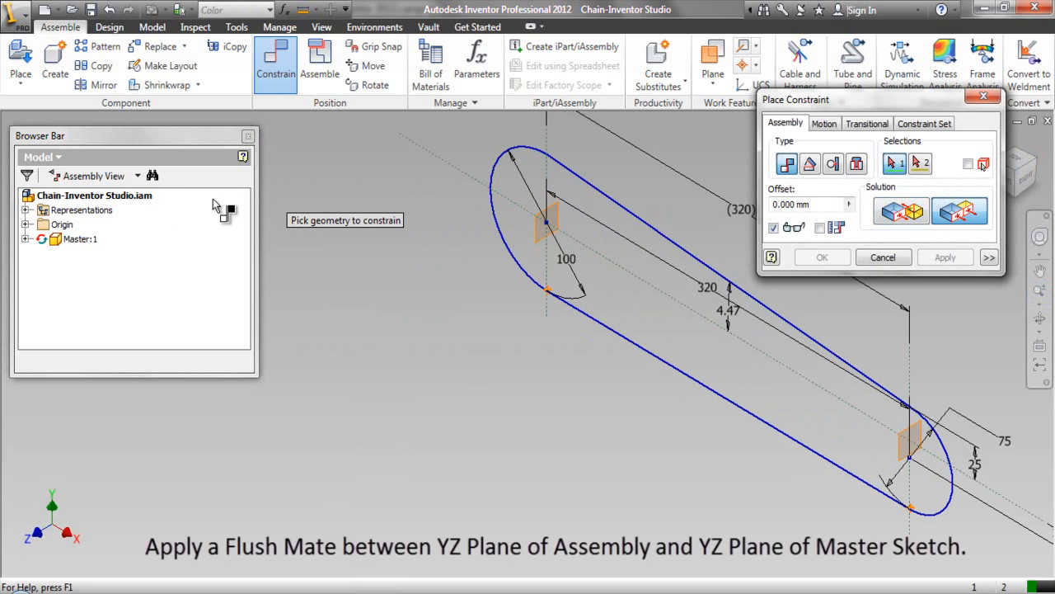
left_click(28, 225)
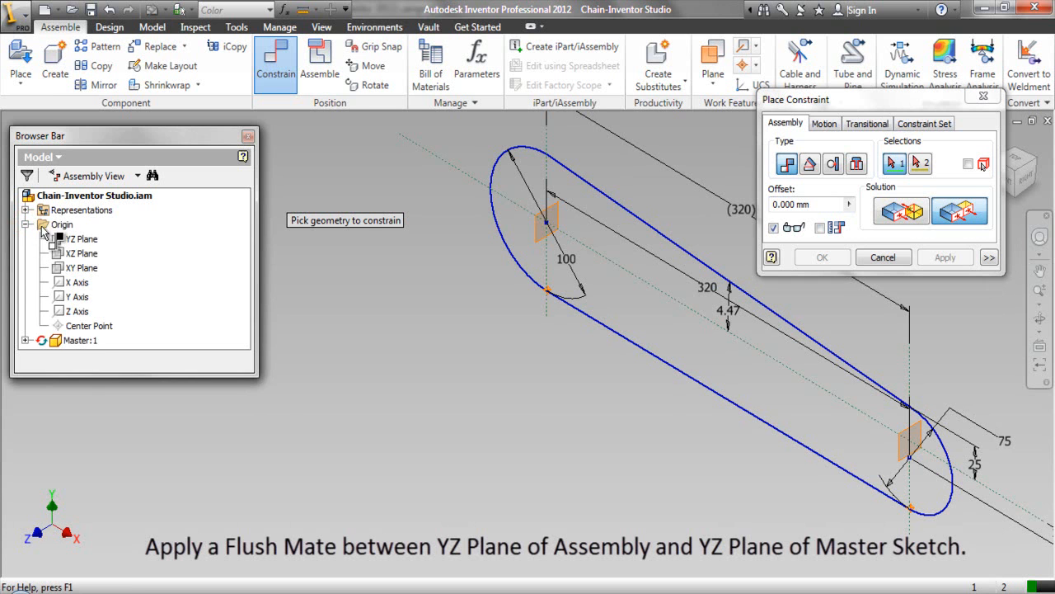
left_click(82, 241)
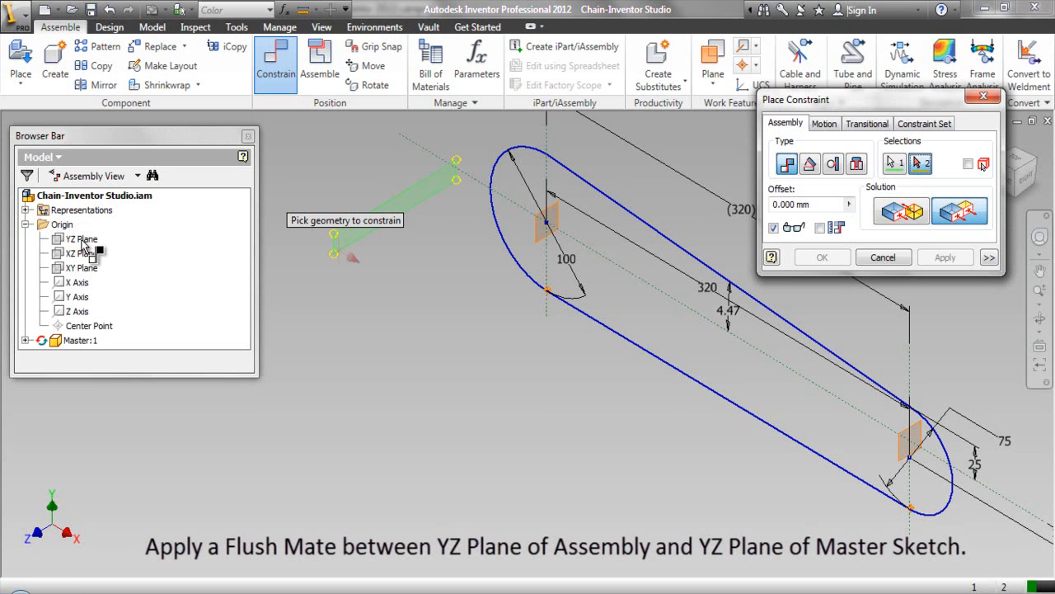
left_click(25, 339)
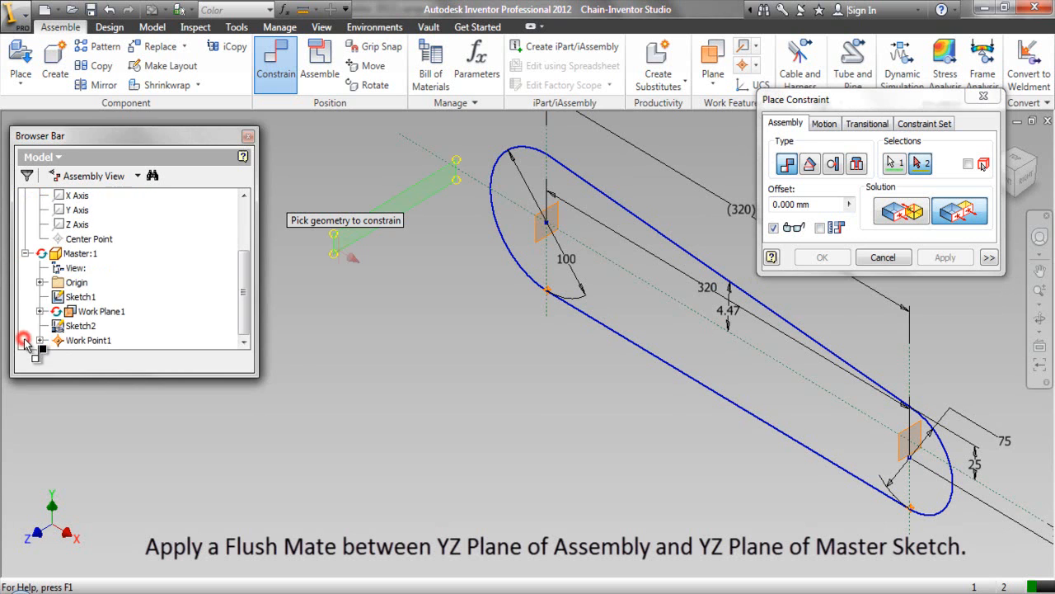
left_click(39, 282)
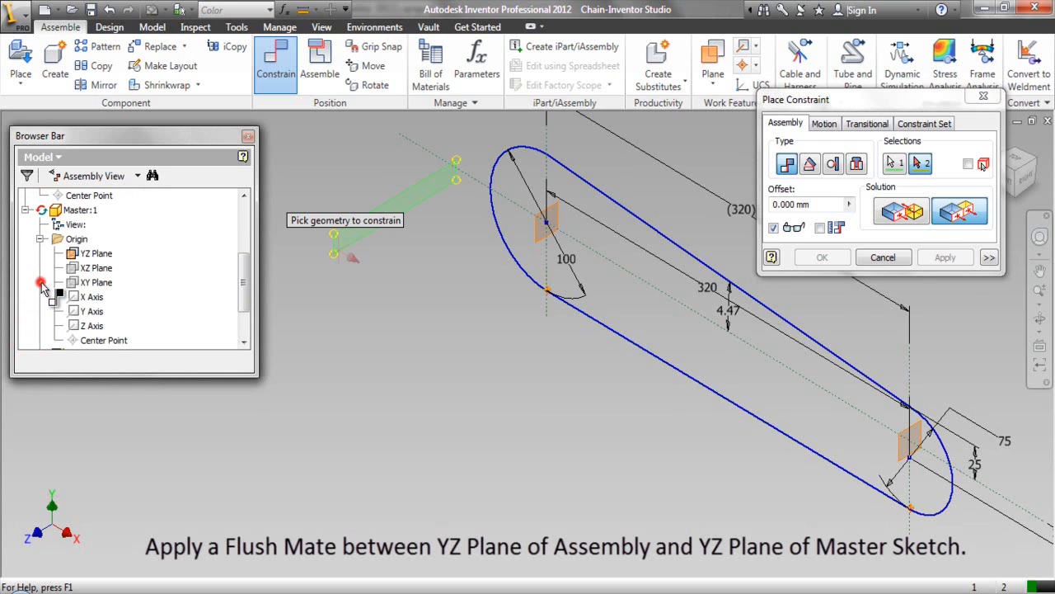
left_click(92, 254)
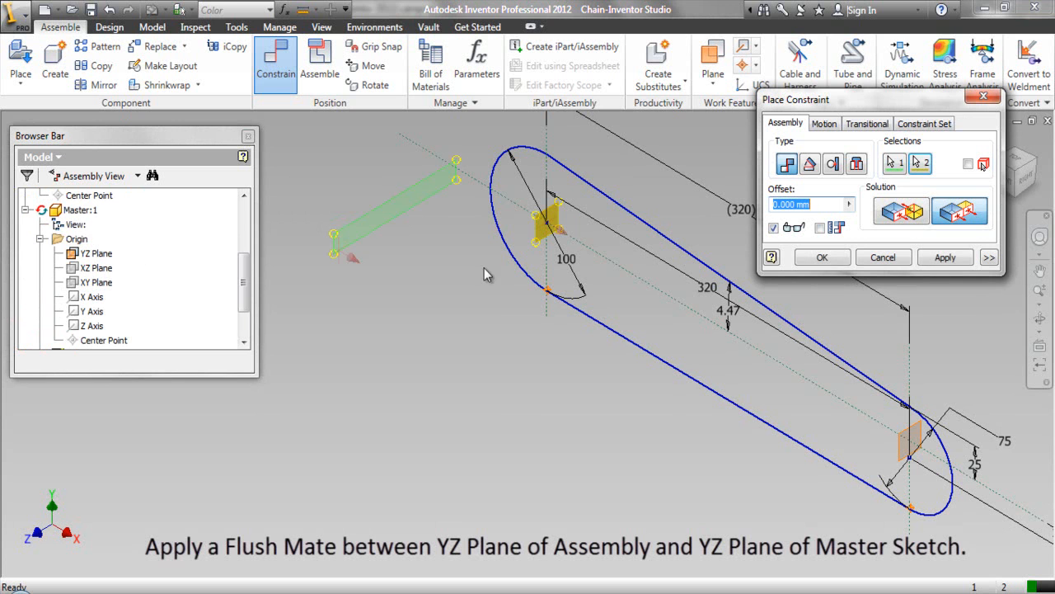
left_click(944, 258)
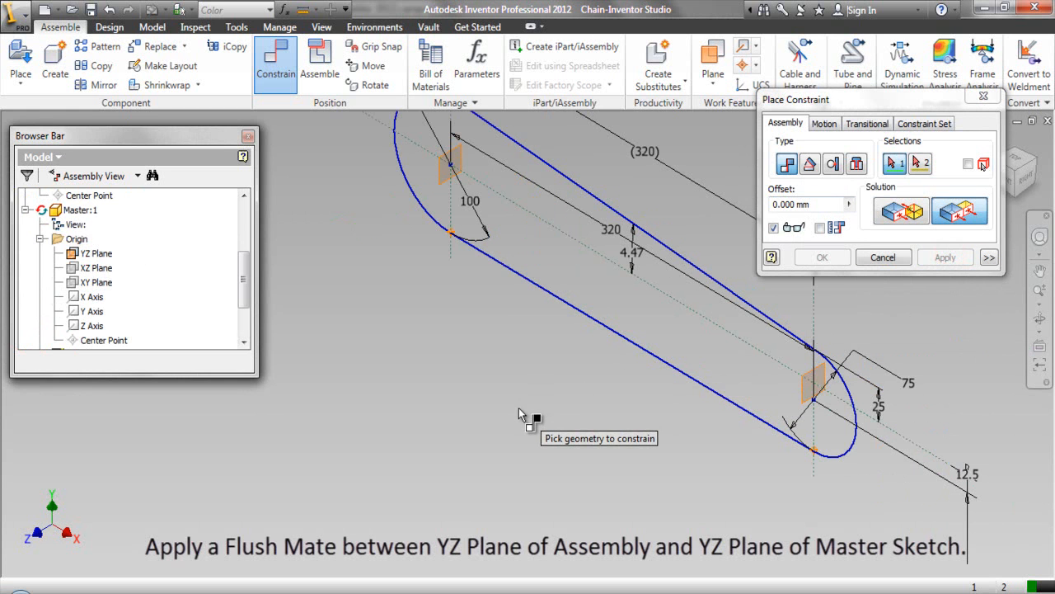
Set up a flush mate constraint between the assembly's XZ Plane and the Master part's XZ Plane.
left_click_drag(247, 283, 245, 233)
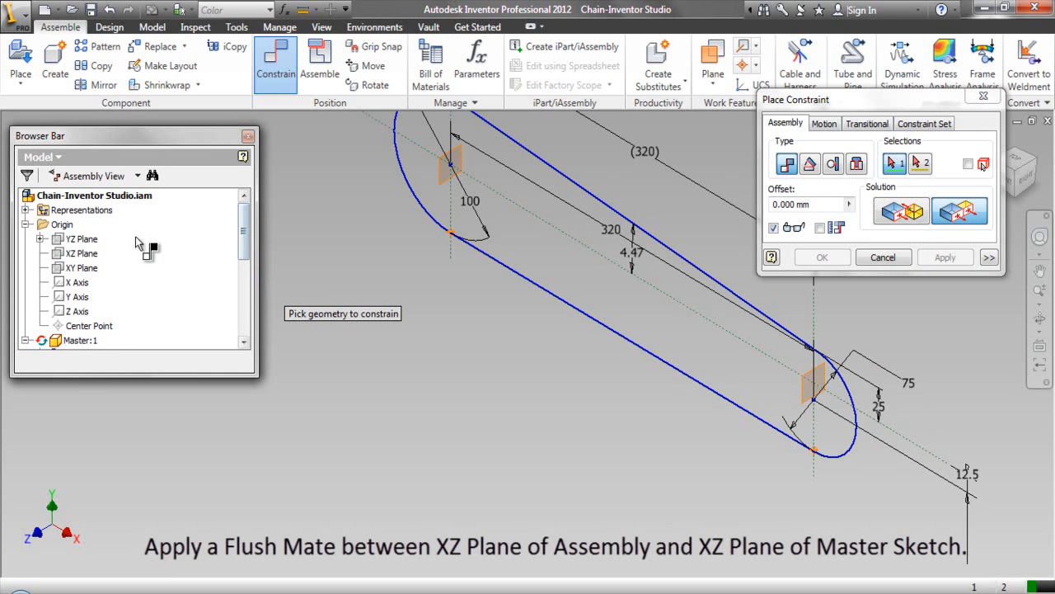
left_click(93, 258)
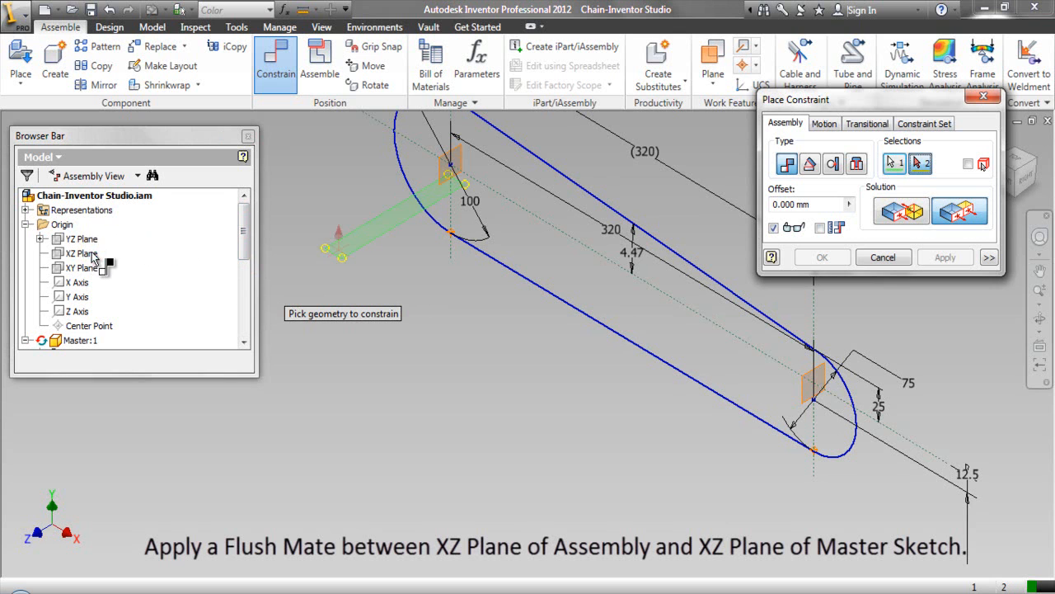
left_click_drag(242, 238, 244, 289)
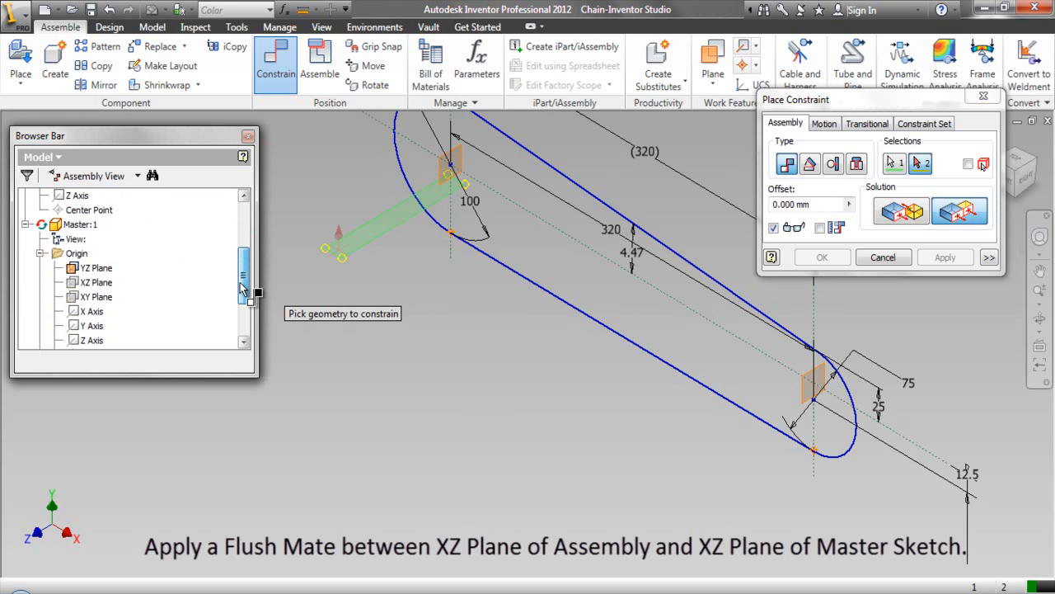
left_click(104, 283)
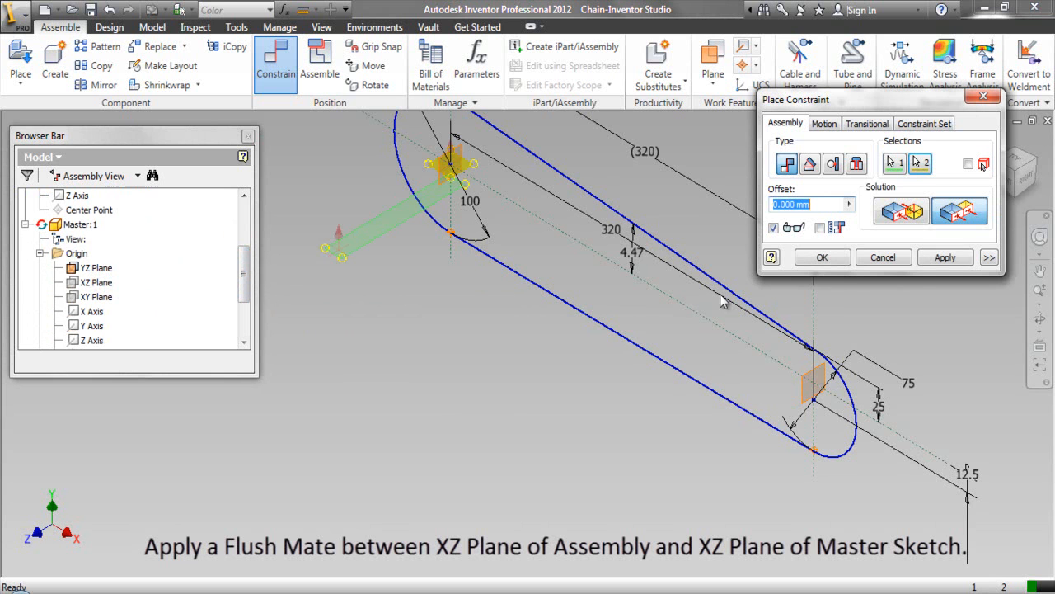
Apply the pending XZ-plane flush constraint and add a flush constraint between the assembly's XY Plane and Master's XY Plane with 0 mm offset.
left_click(945, 259)
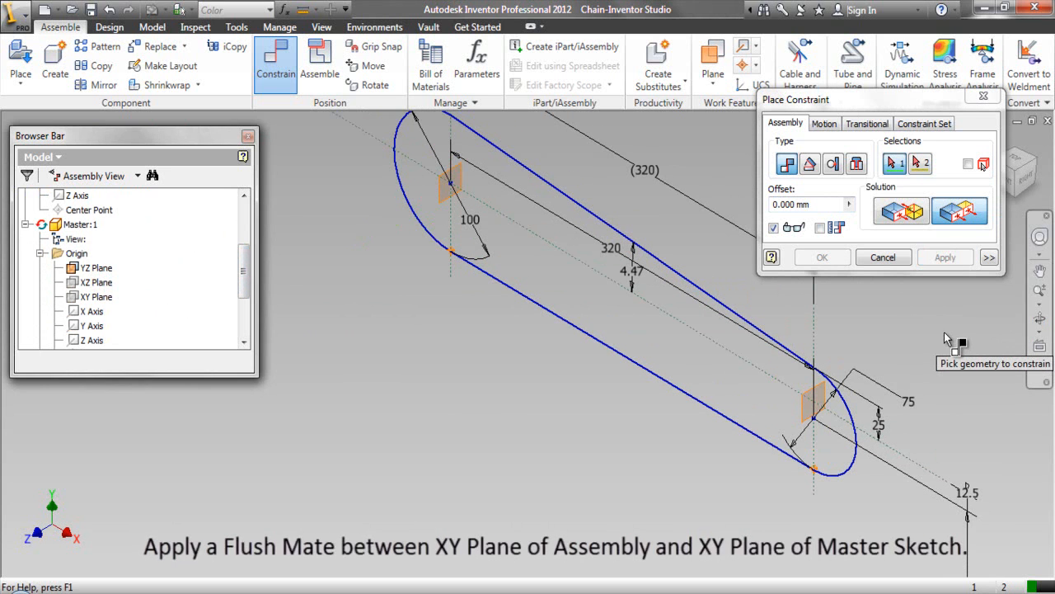
left_click_drag(243, 286, 247, 251)
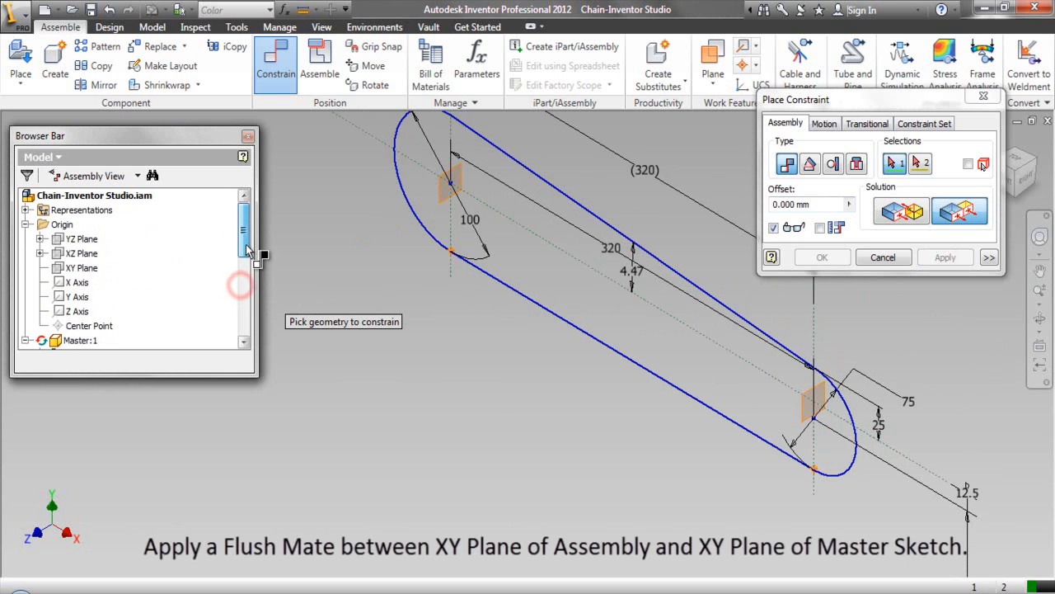
left_click(89, 268)
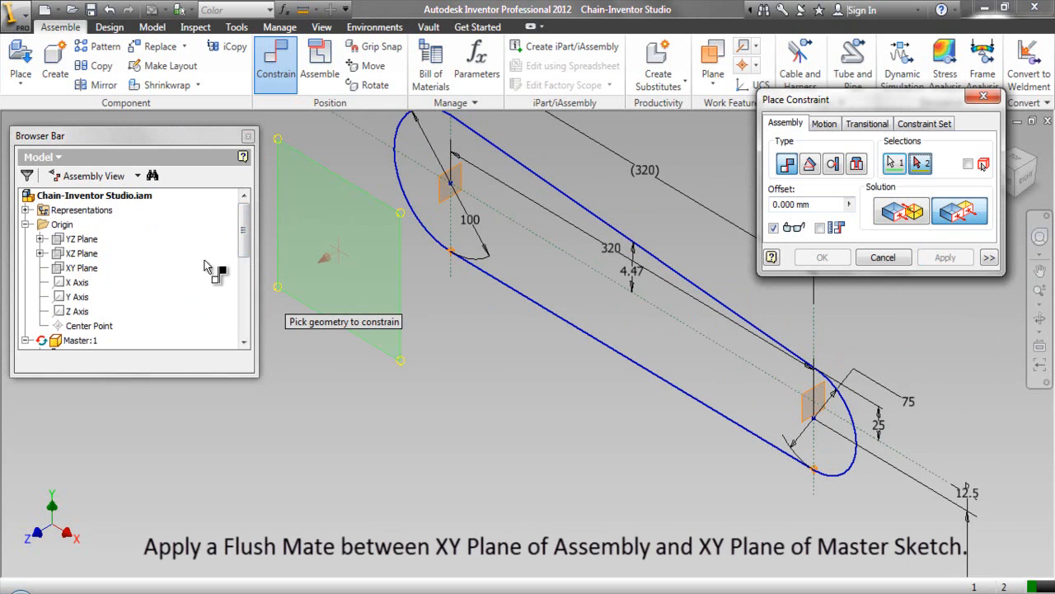
left_click_drag(246, 246, 246, 287)
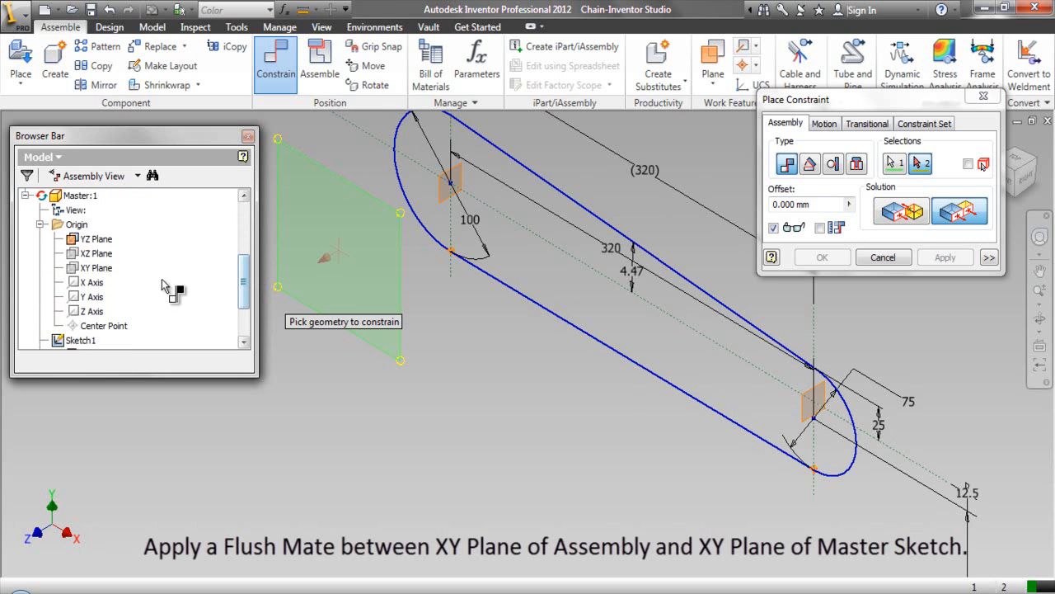
left_click(110, 272)
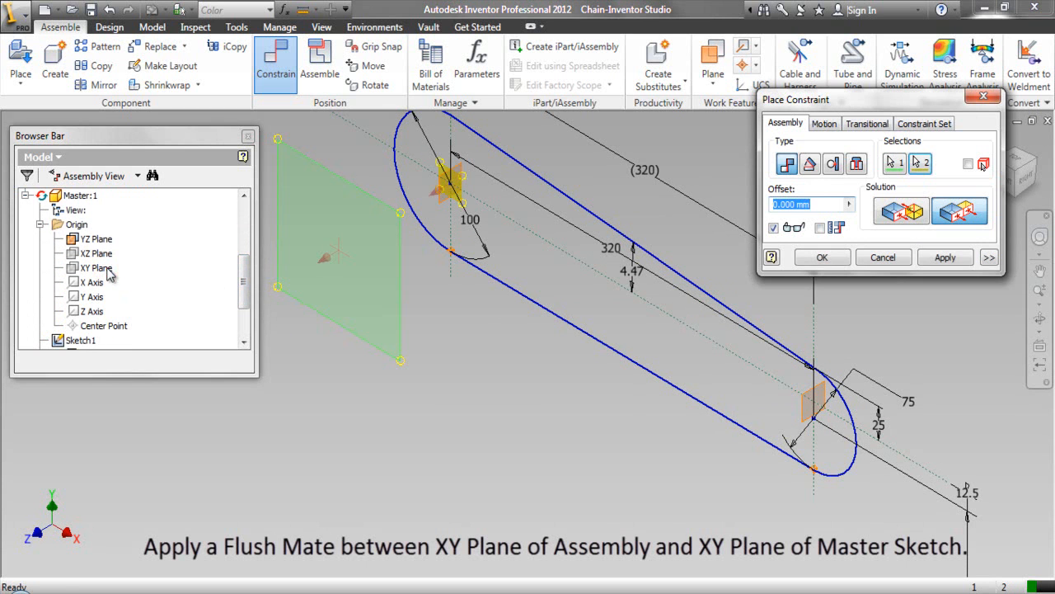
left_click(822, 258)
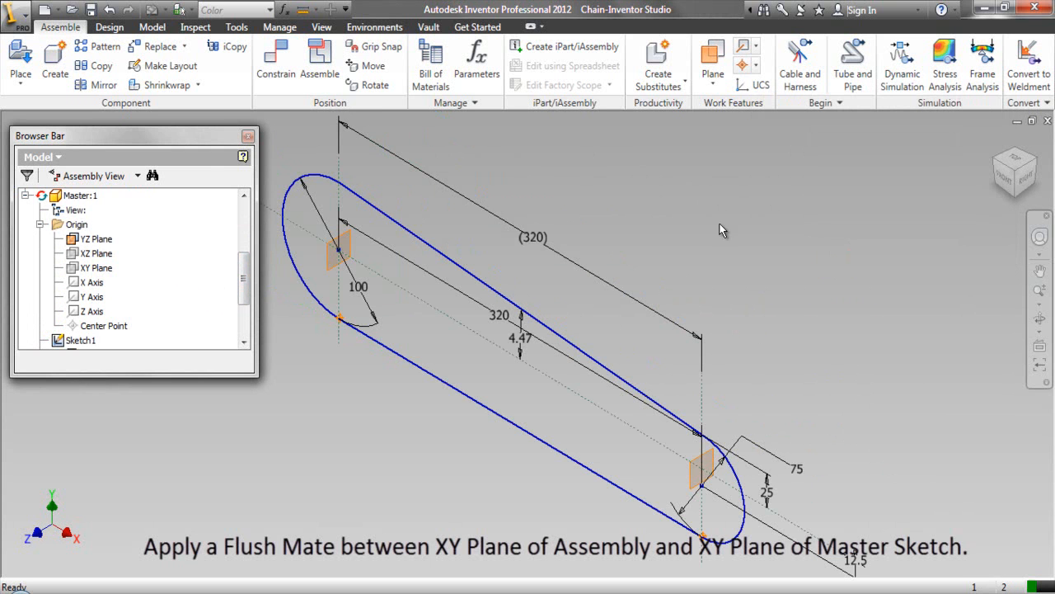
Collapse all nodes in the model browser and save Chain-Inventor Studio.iam together with its dependent Master.ipt.
right_click(170, 247)
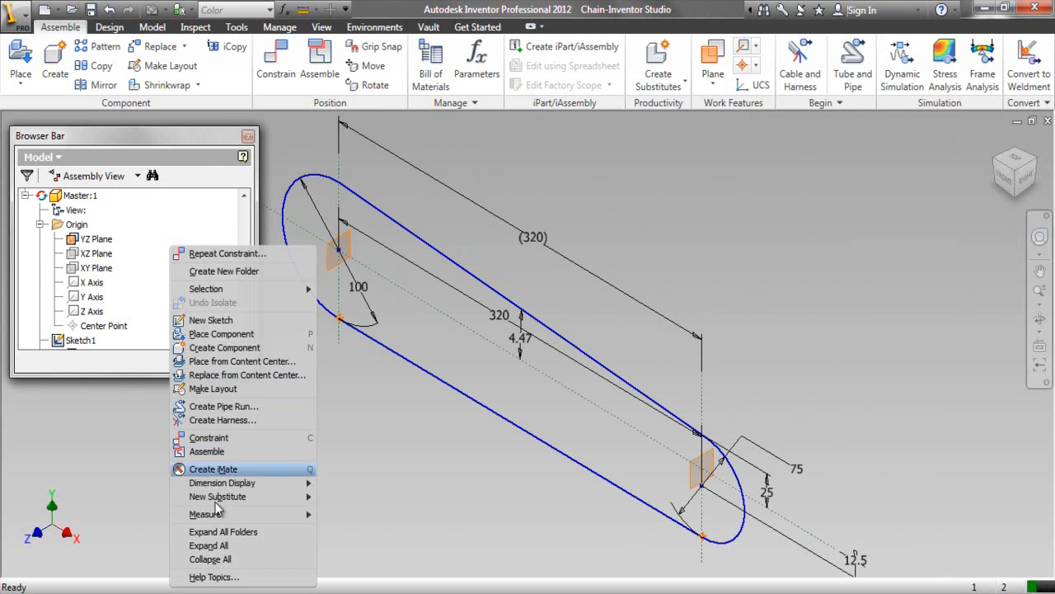
left_click(219, 559)
left_click(91, 9)
left_click(620, 397)
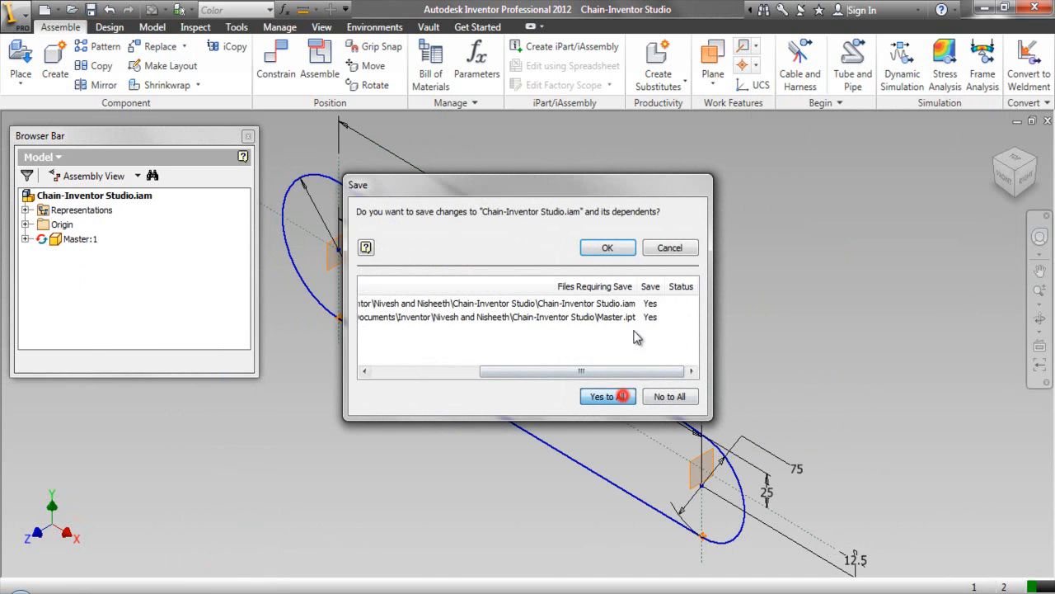
left_click(629, 251)
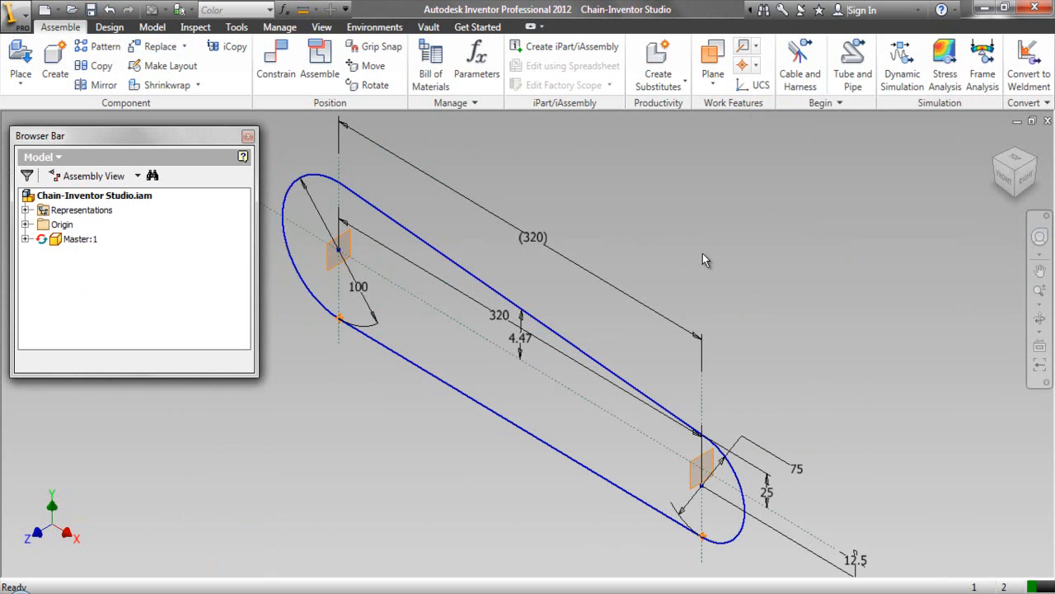
Add a Mate constraint between the assembly's YZ Plane and Work Plane1 of Master with an offset of 320 mm.
right_click(685, 245)
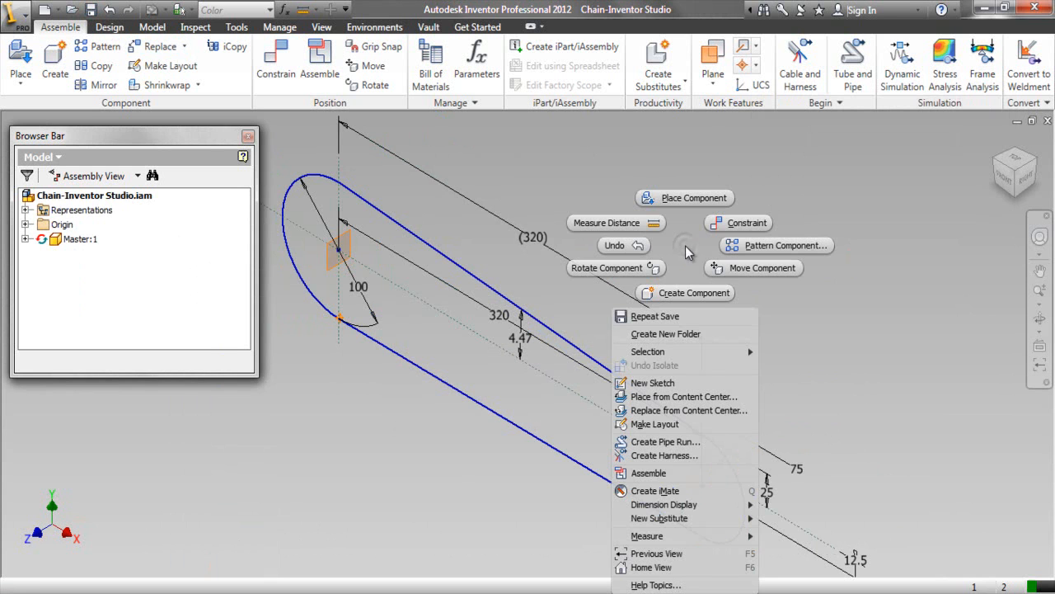
left_click(720, 228)
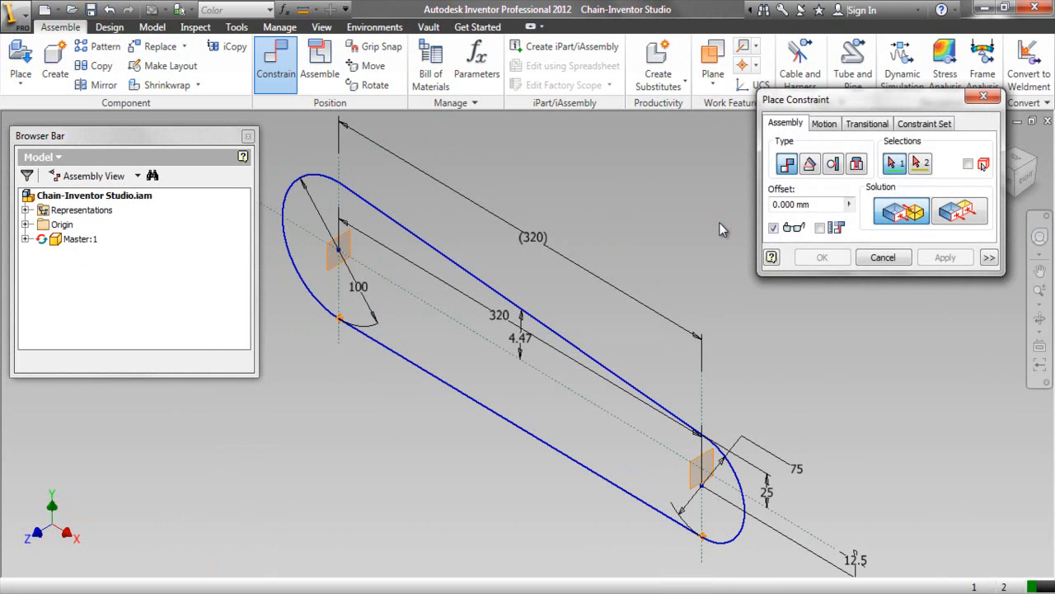
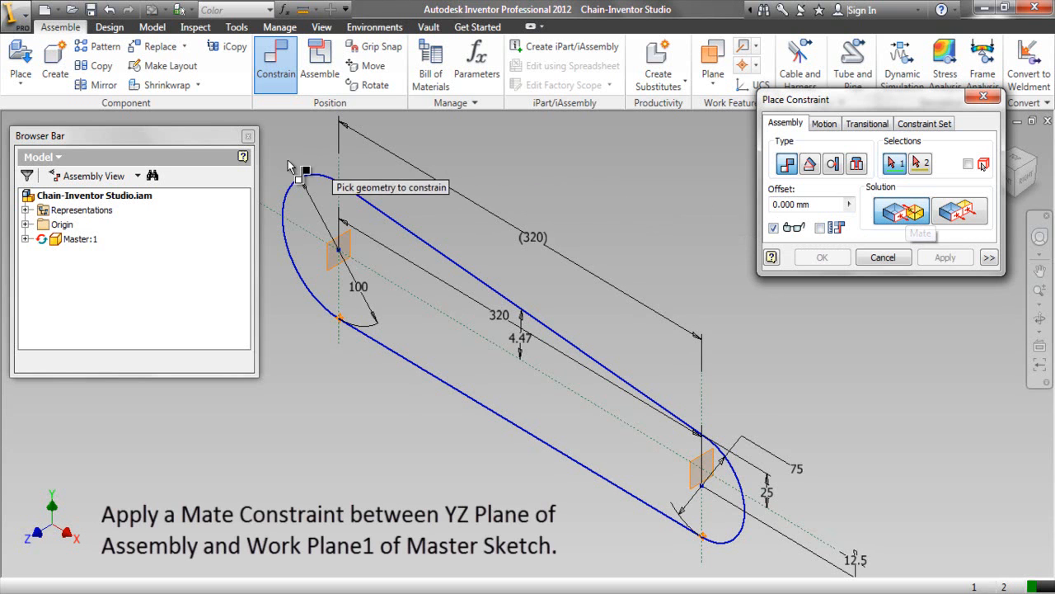
left_click(26, 225)
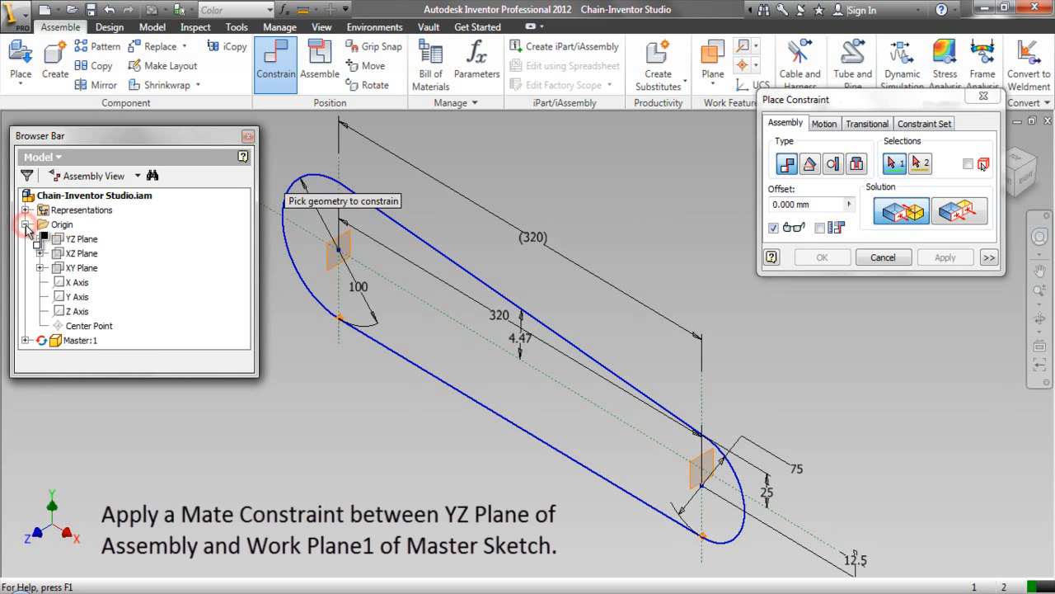
left_click(70, 240)
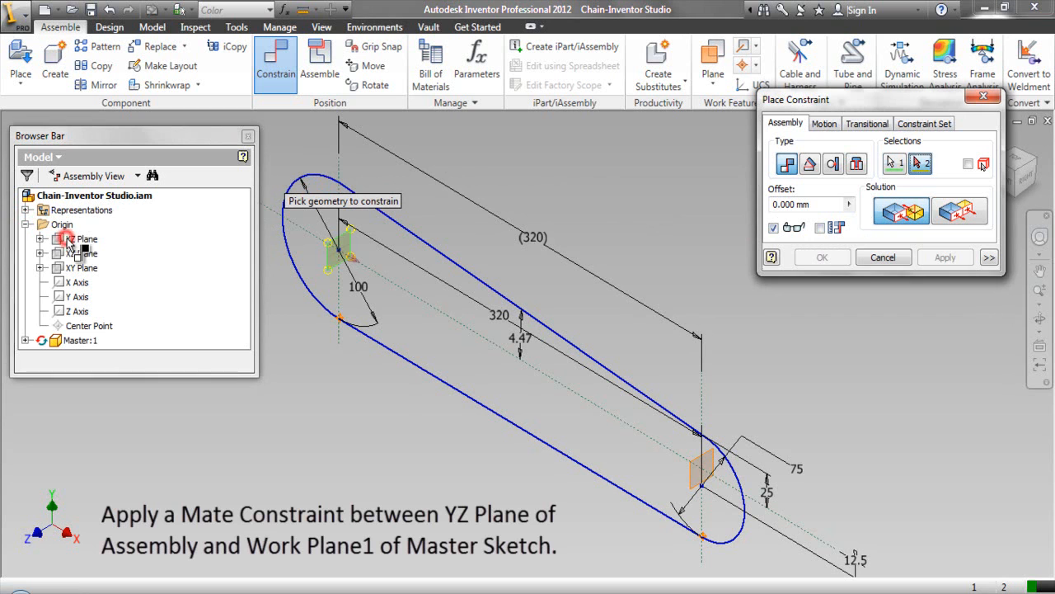
left_click(26, 340)
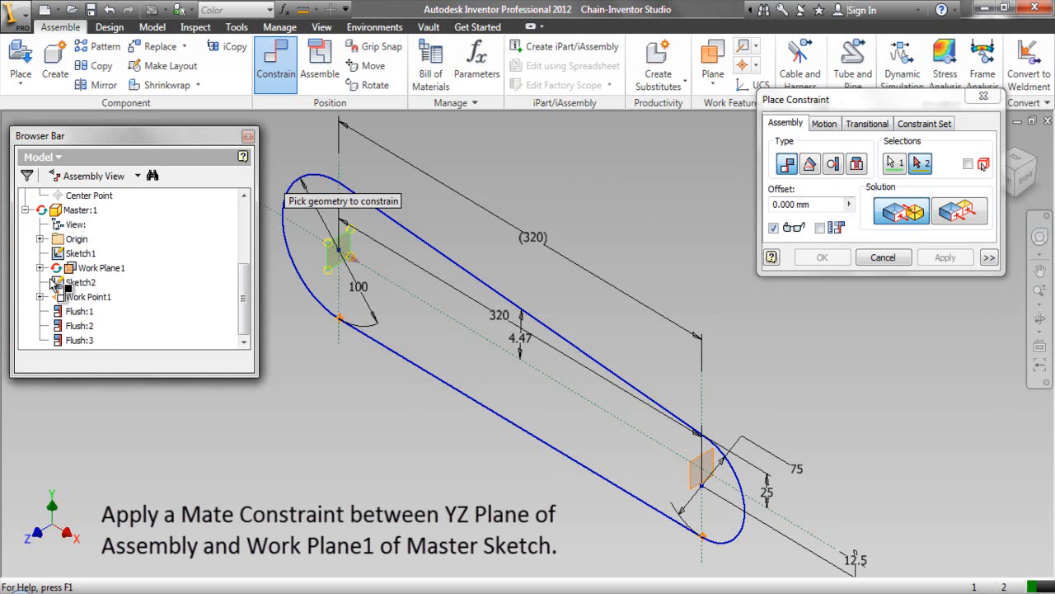
left_click(96, 271)
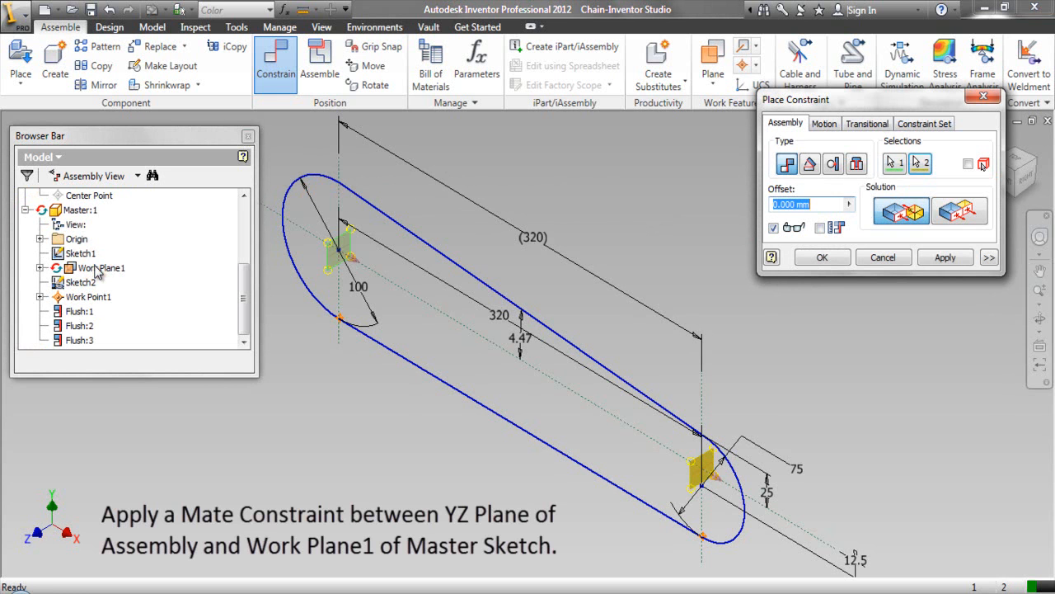
left_click(703, 278)
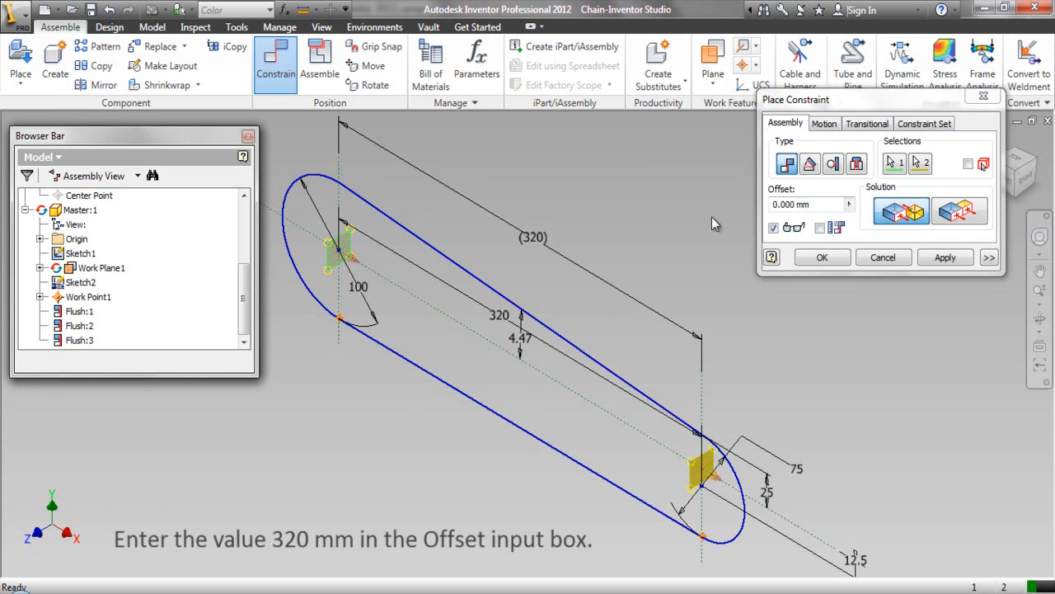
left_click(775, 206)
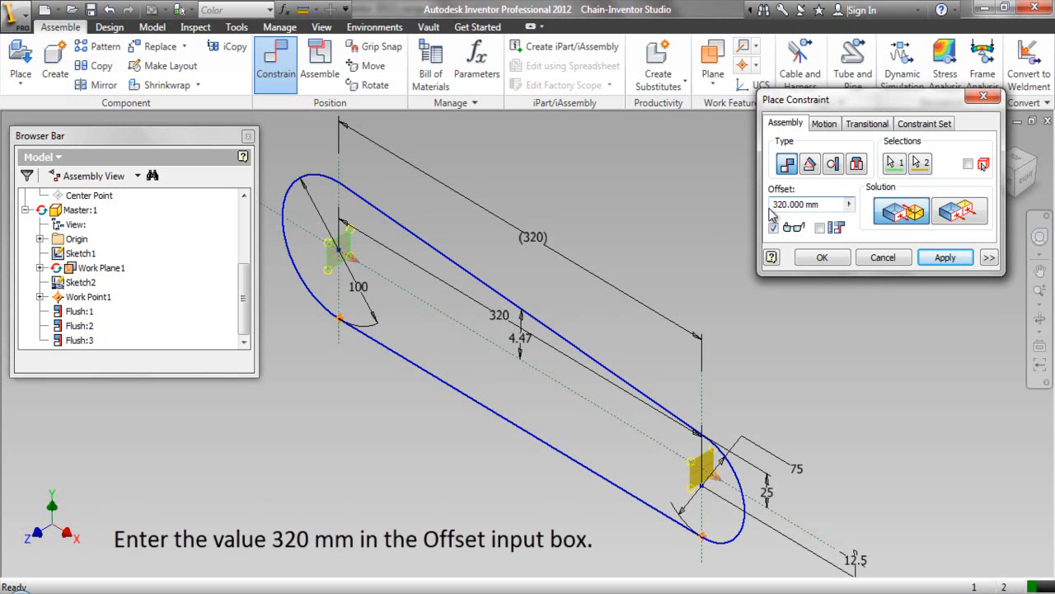
left_click(822, 258)
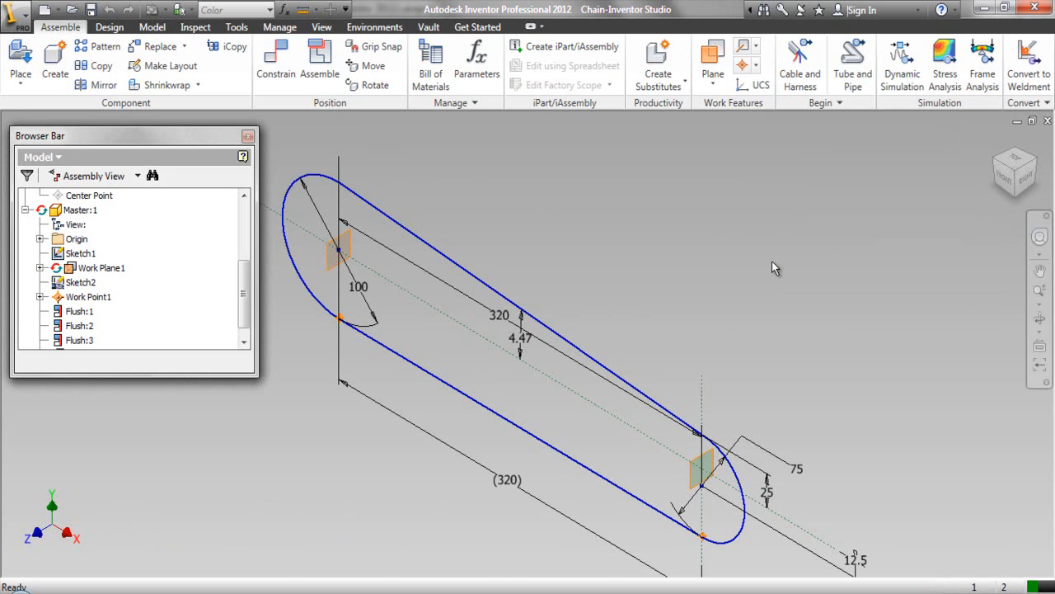
Place one instance of the Chain-Link component in the assembly, beside the lower tangent point of the 75 mm arc.
right_click(771, 263)
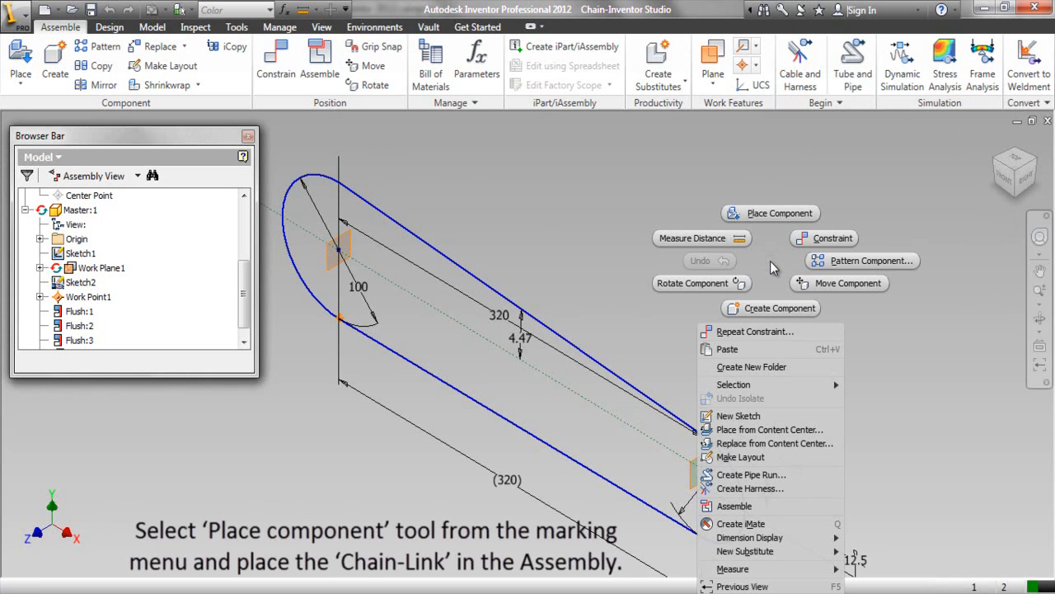
left_click(767, 216)
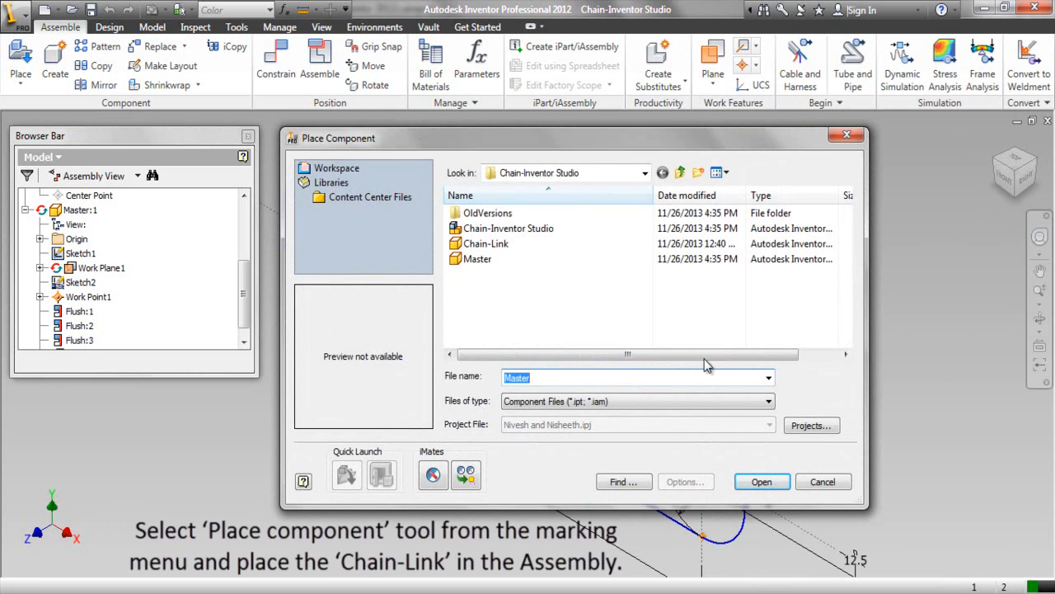
left_click(495, 244)
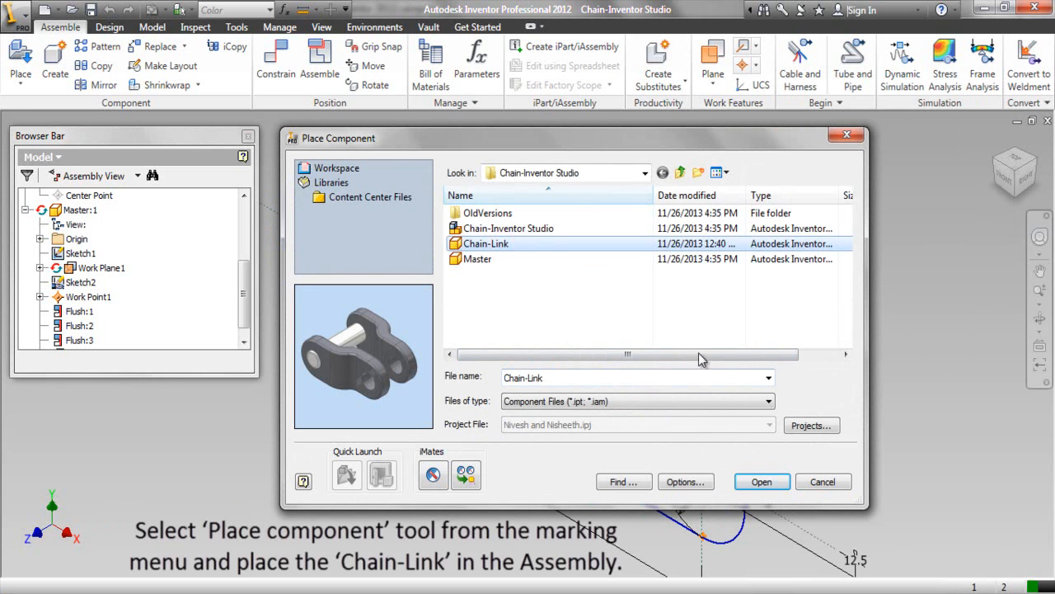
left_click(759, 483)
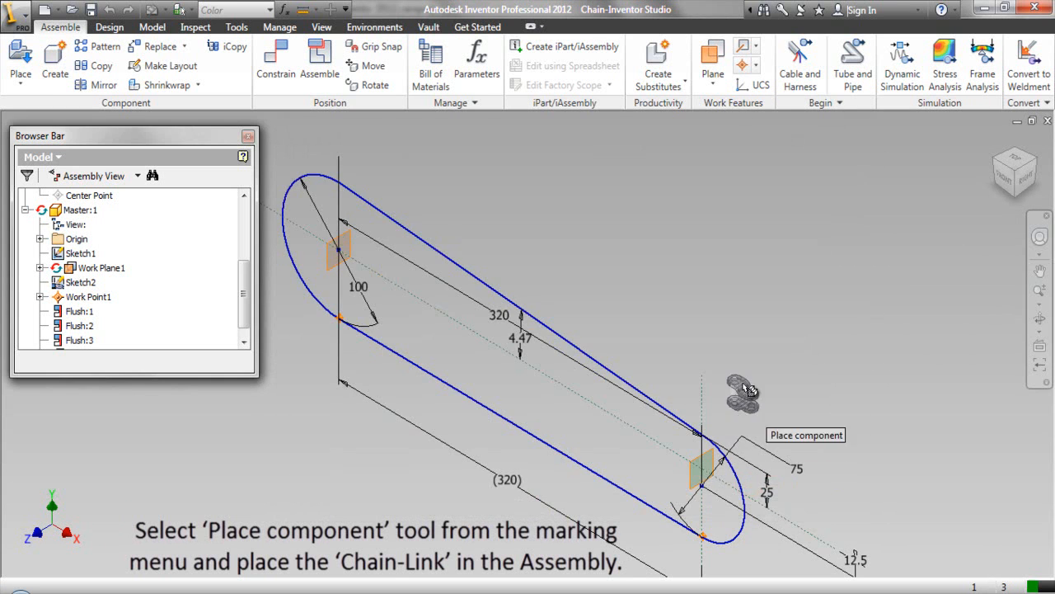
scroll(746, 421, "up", 5)
scroll(746, 421, "down", 5)
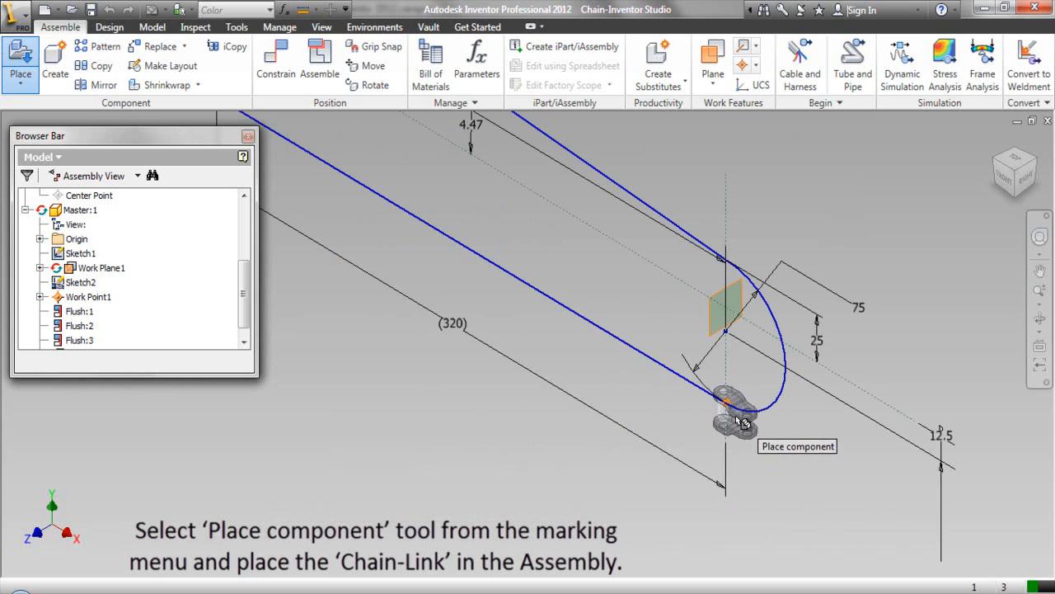
left_click(697, 443)
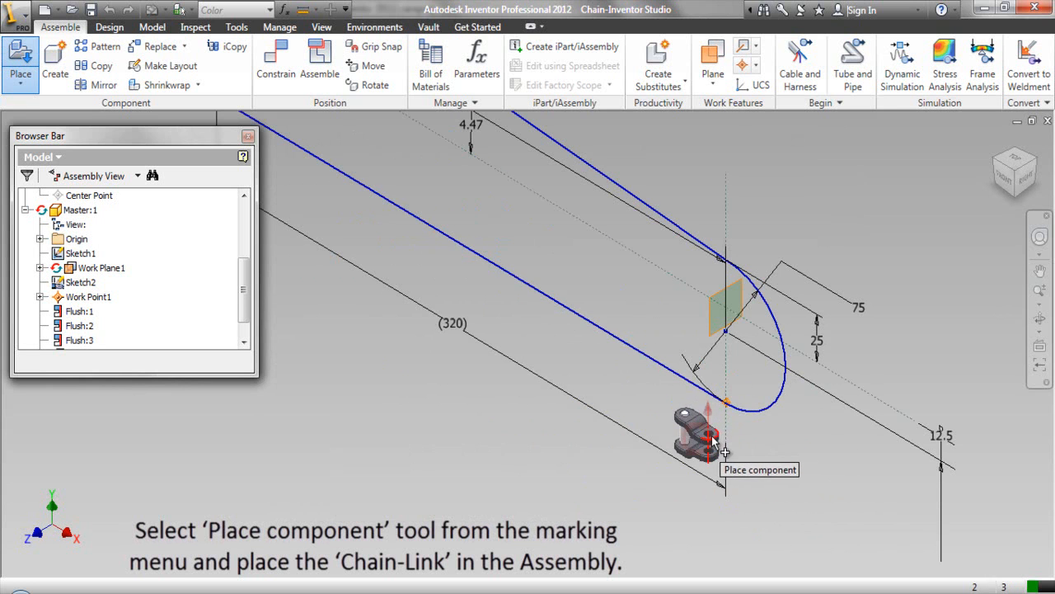
right_click(775, 451)
left_click(775, 451)
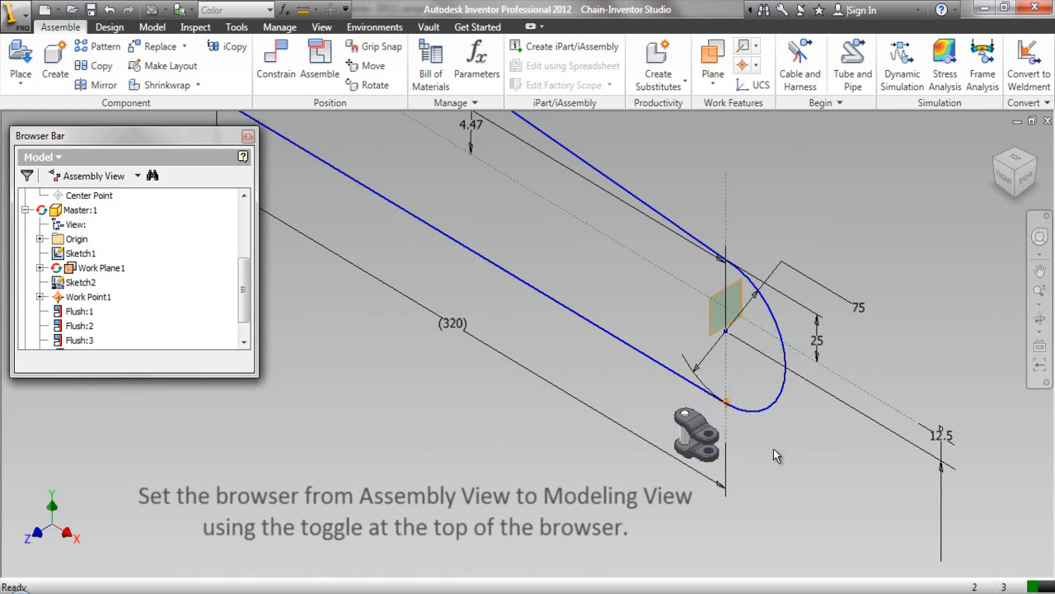
Switch the model browser from Assembly View to Modeling View and bring Master's rectangular patterns into view.
left_click(138, 176)
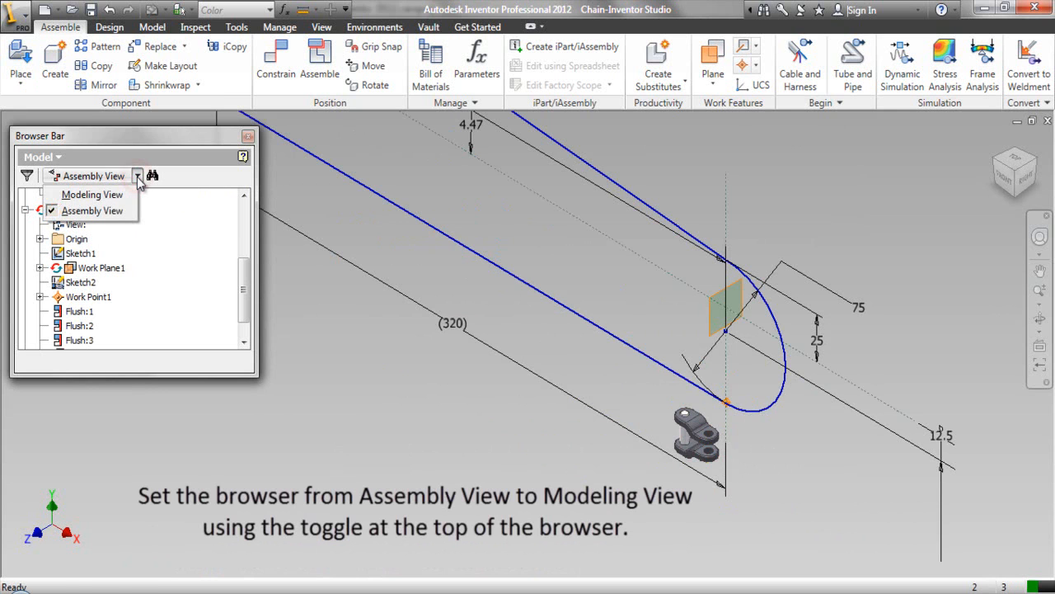
left_click(124, 196)
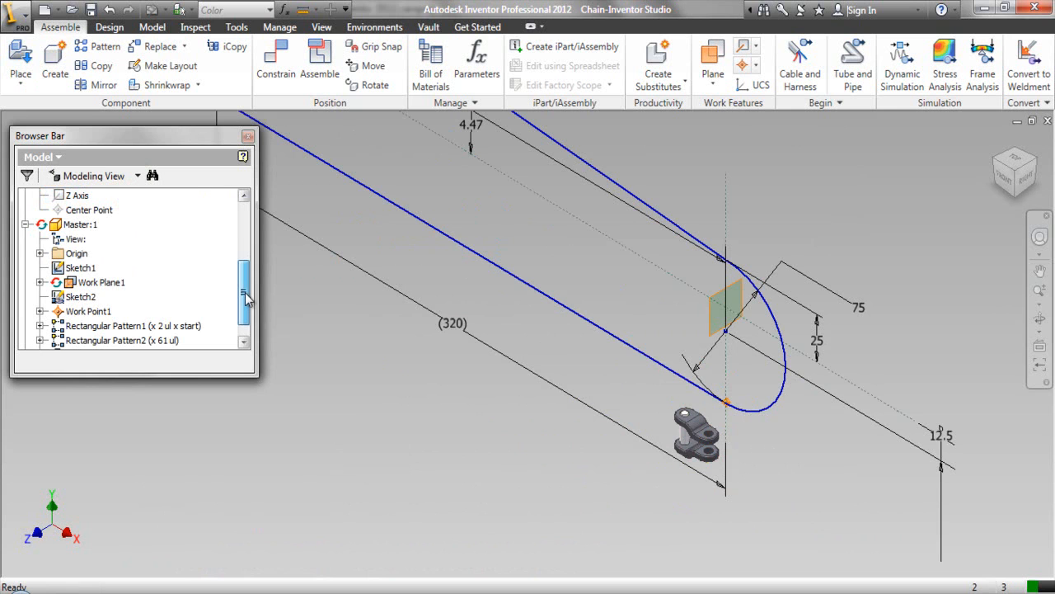
left_click_drag(245, 299, 246, 303)
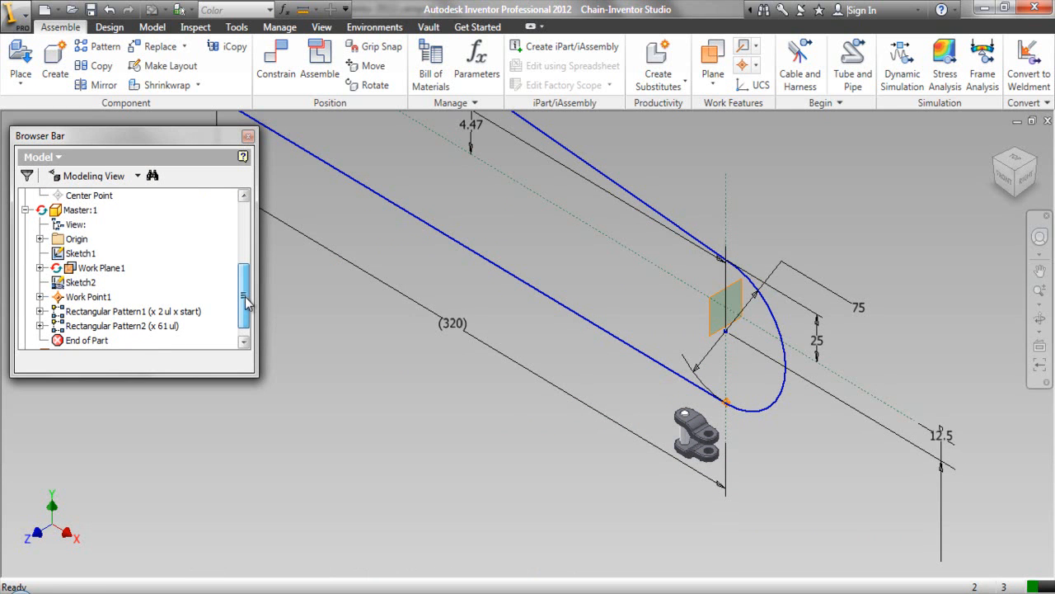
Add a Mate constraint between the Center Point of Chain-Link:1 and Work Point2 in Master's Rectangular Pattern1.
right_click(324, 307)
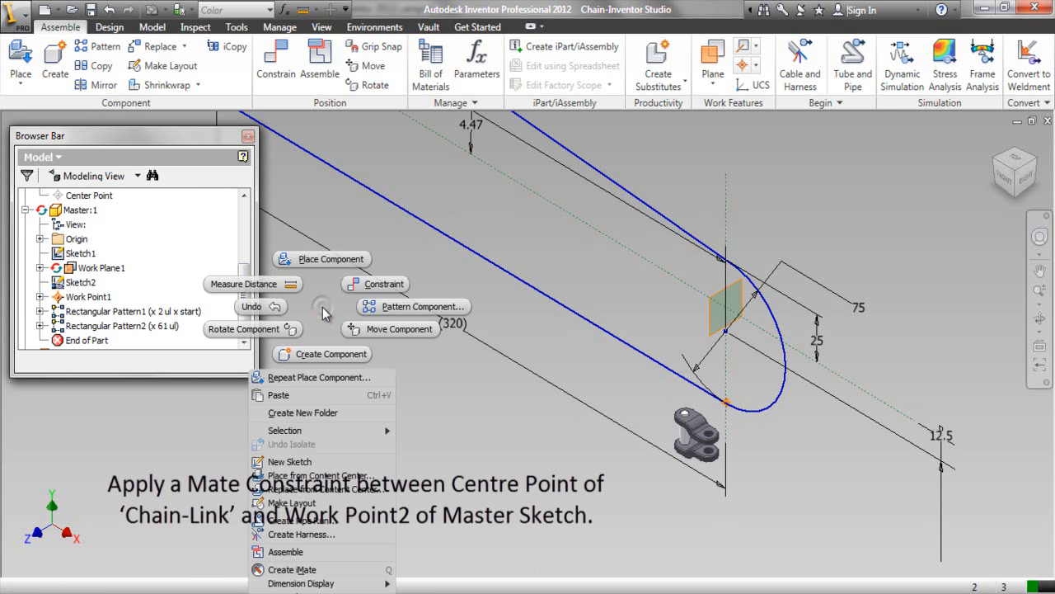
left_click(353, 286)
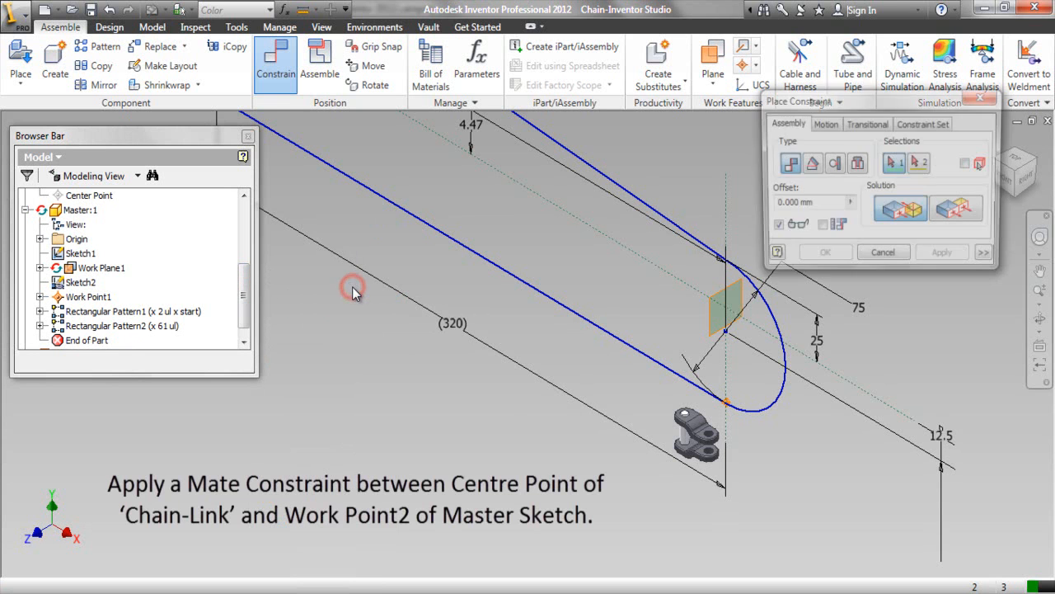
left_click(26, 340)
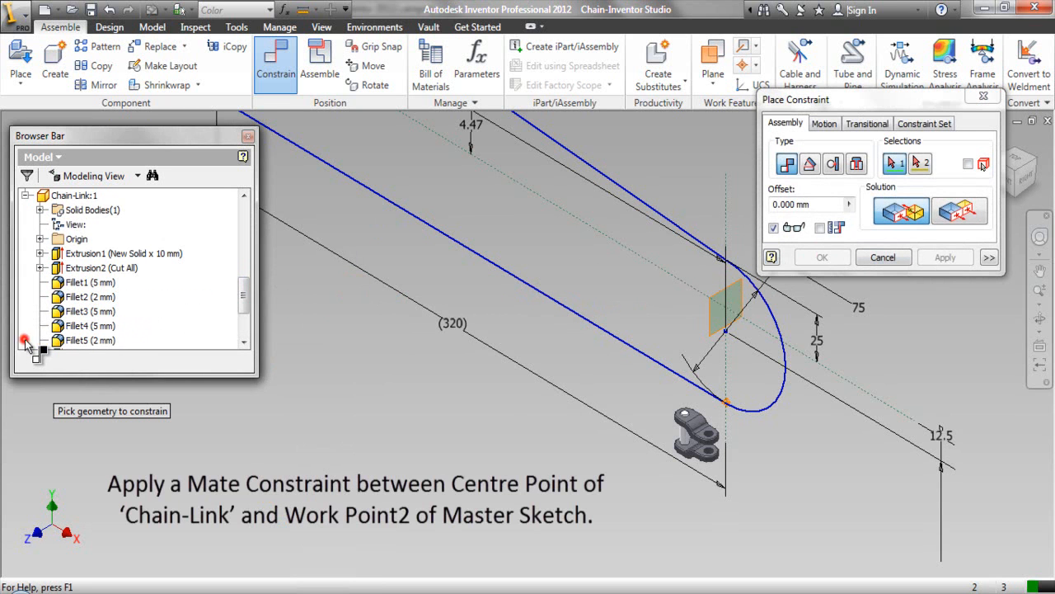
left_click(40, 239)
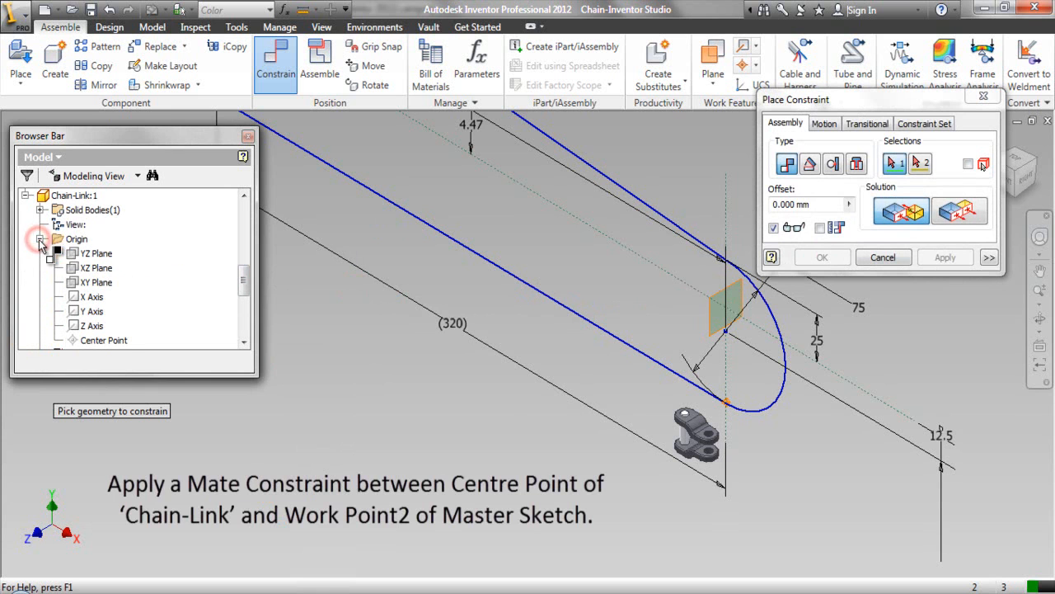
left_click(110, 343)
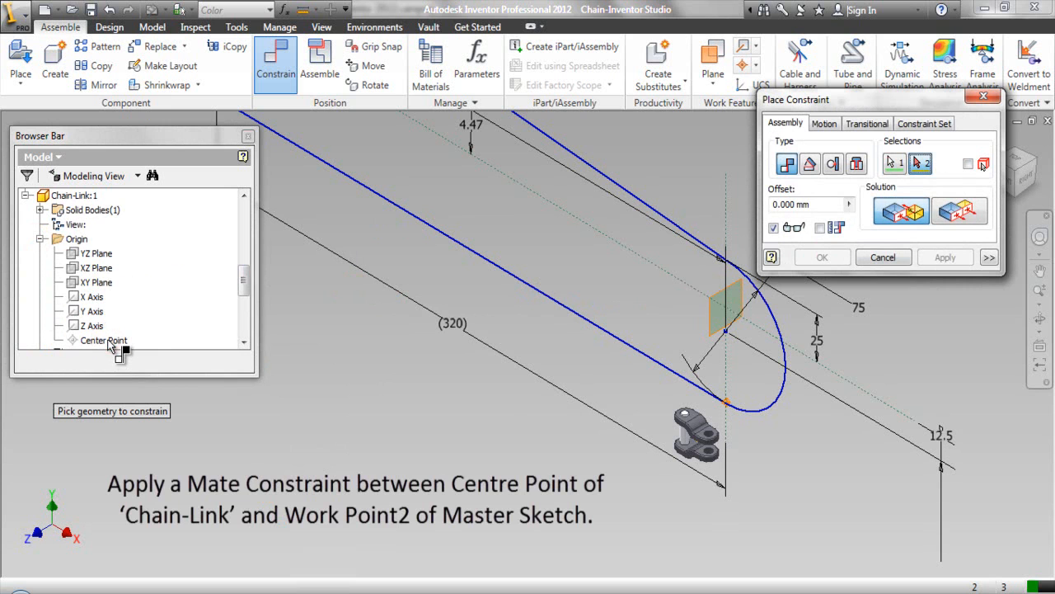
left_click_drag(245, 289, 247, 262)
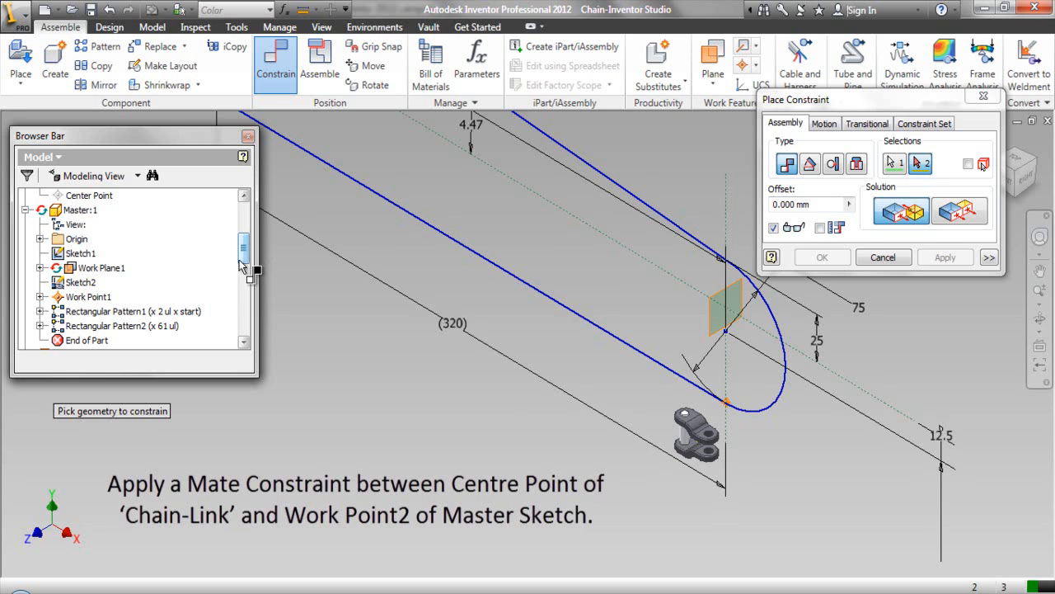
left_click(39, 311)
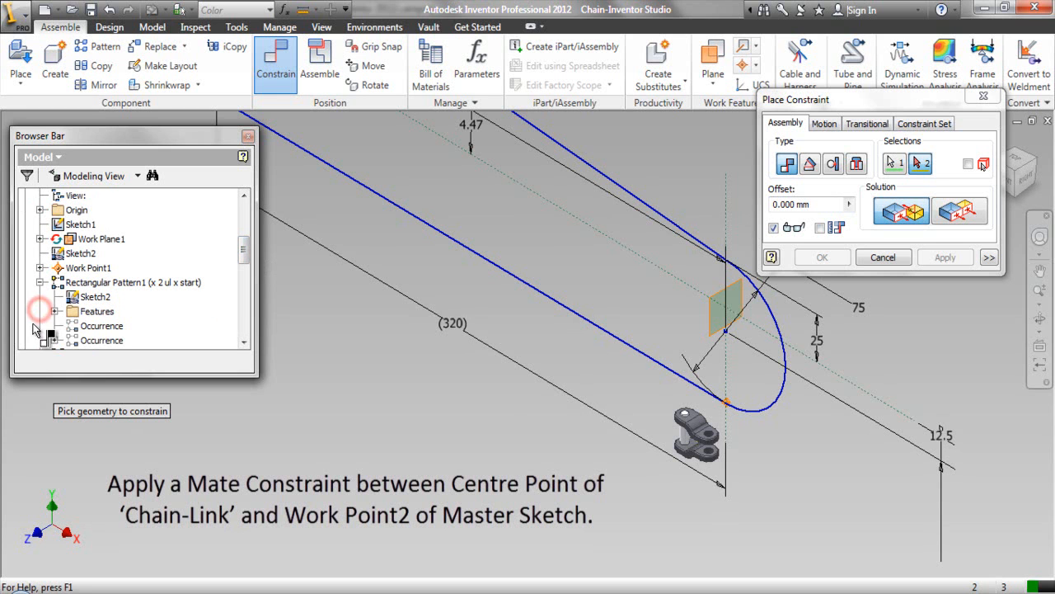
left_click_drag(242, 255, 247, 273)
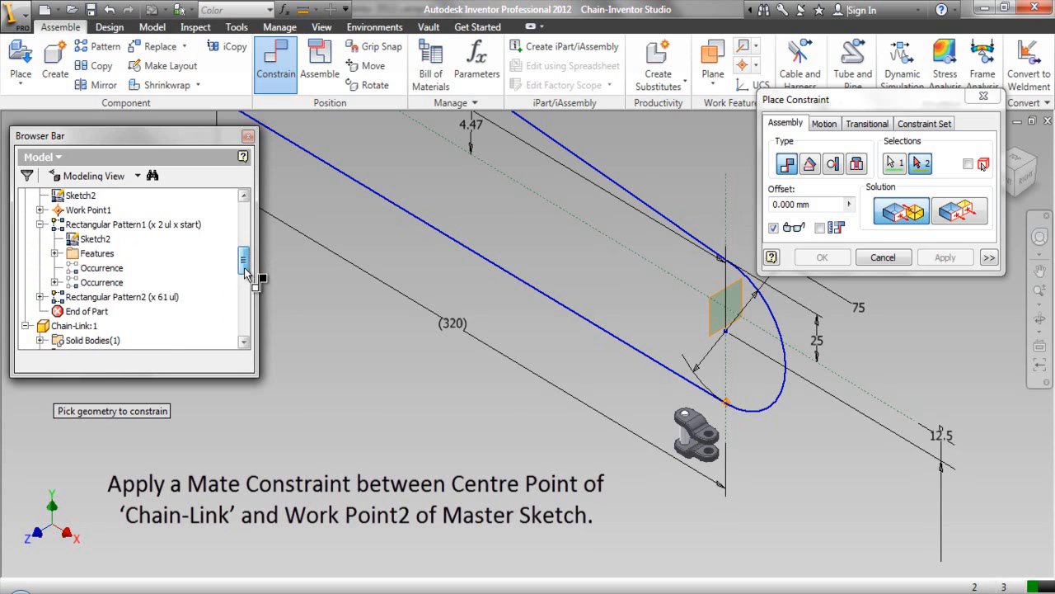
left_click(54, 282)
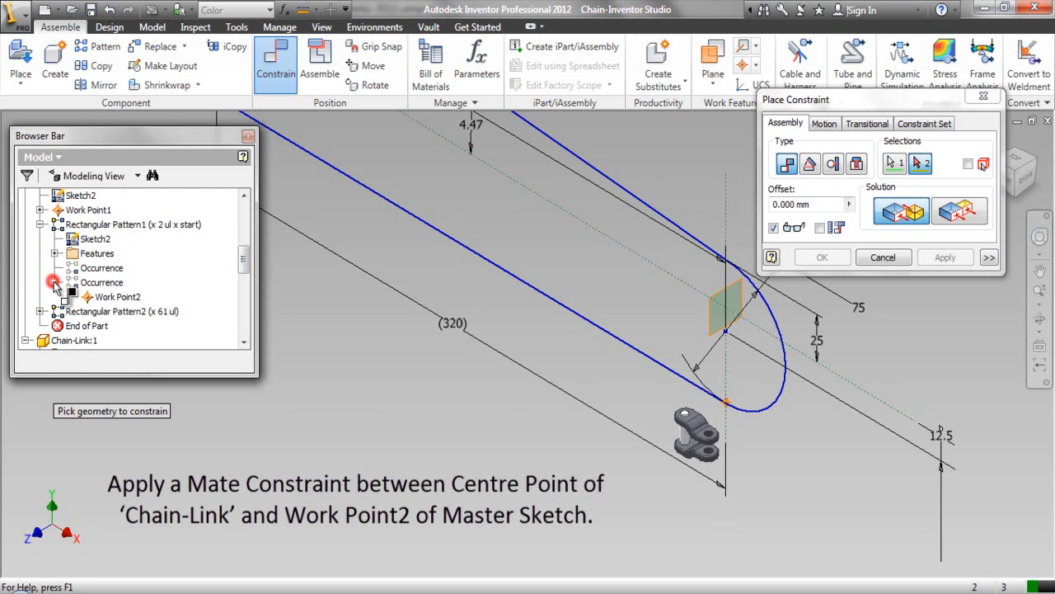
left_click(107, 298)
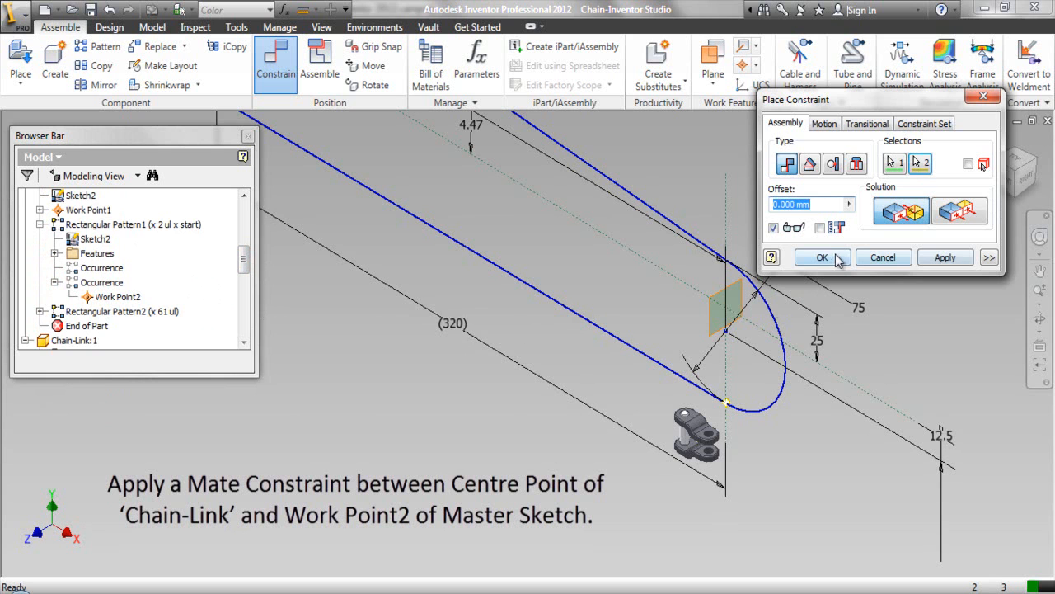
left_click(825, 257)
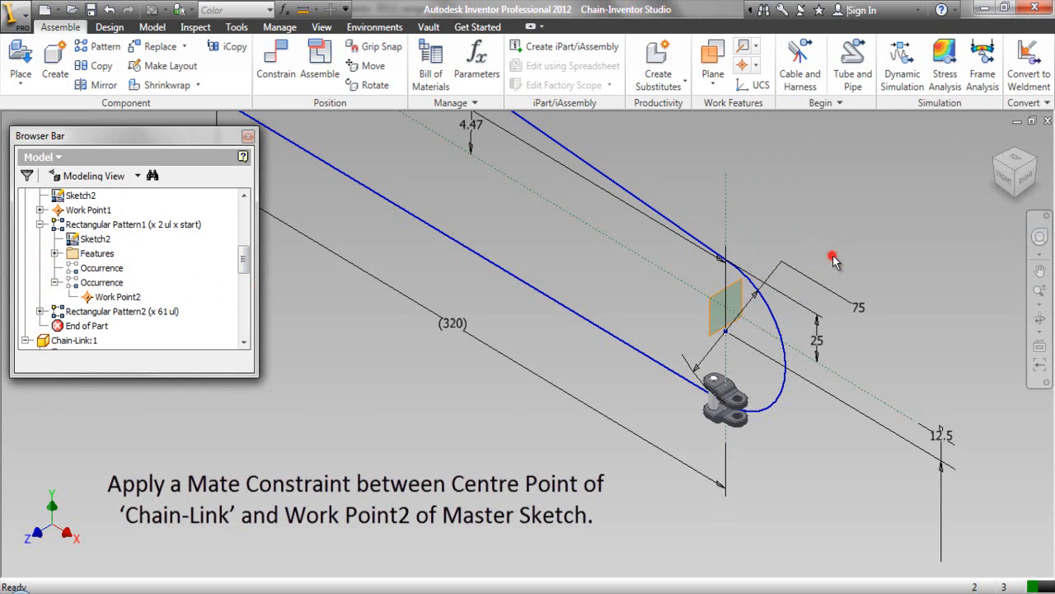
left_click(832, 262)
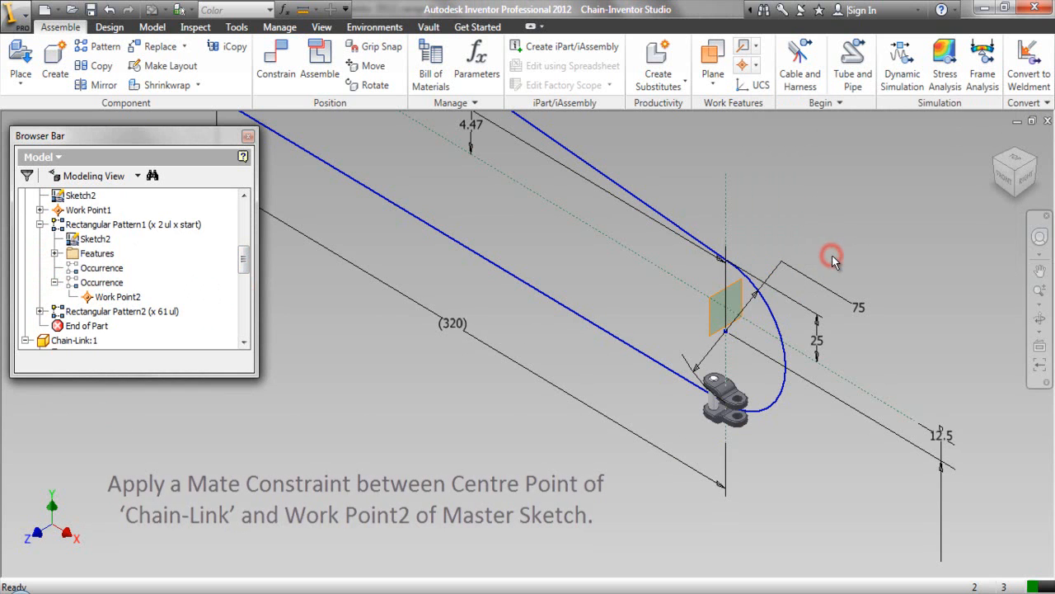
Rotate the Chain-Link about the horizontal axis in the Back view until its flat side plates lie parallel to the sketch plane.
left_click(1040, 162)
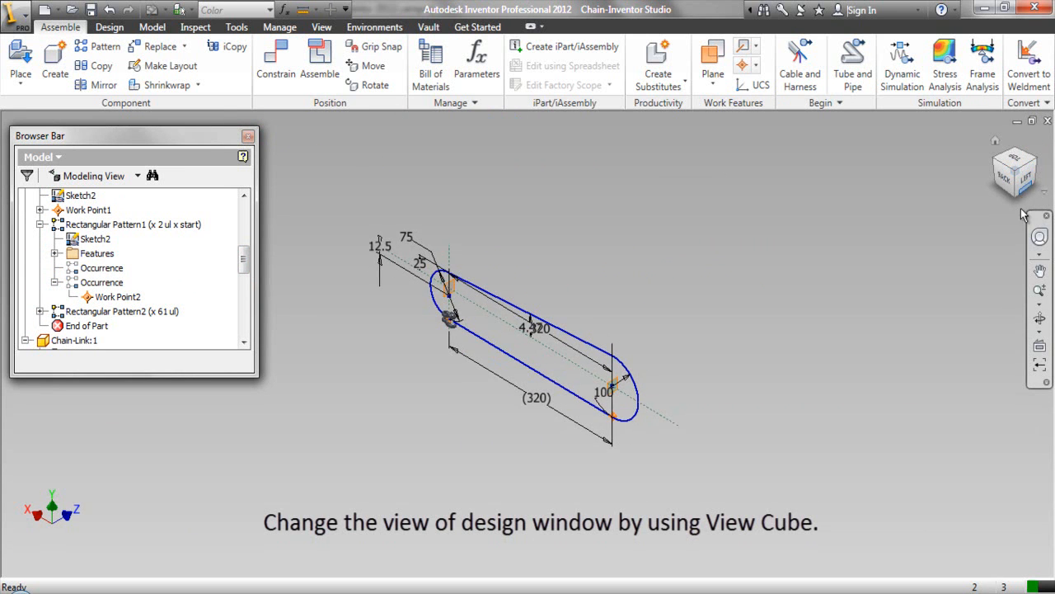
left_click(1040, 303)
left_click(978, 338)
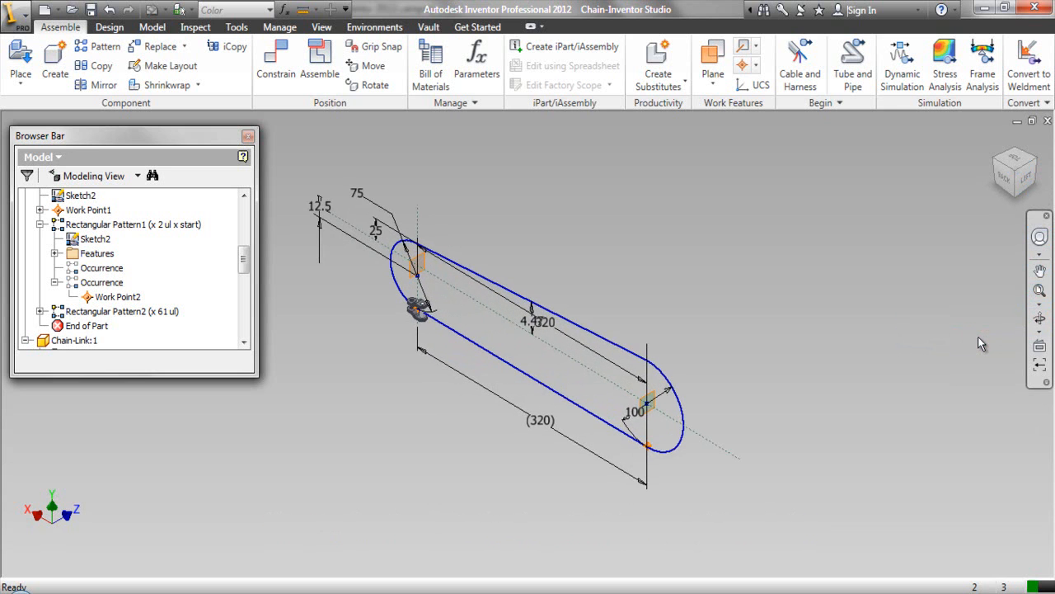
left_click(631, 315)
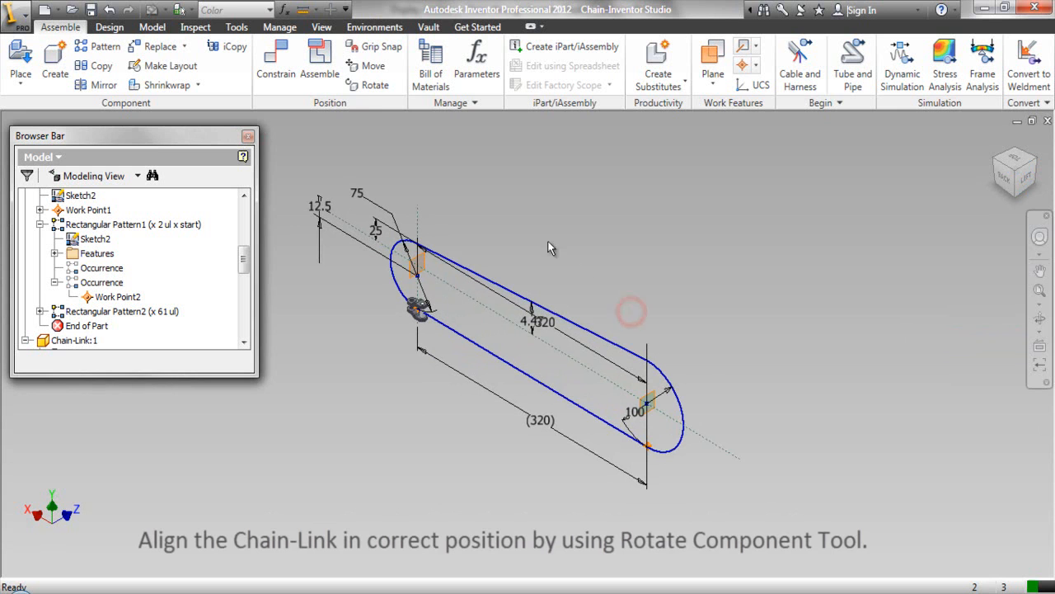
left_click(367, 93)
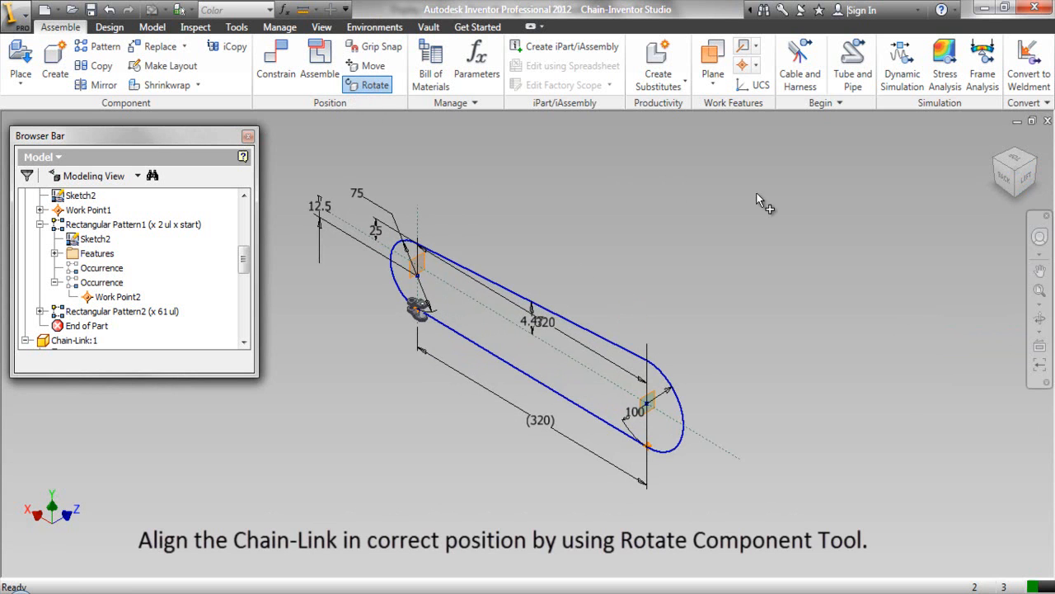
left_click(1008, 184)
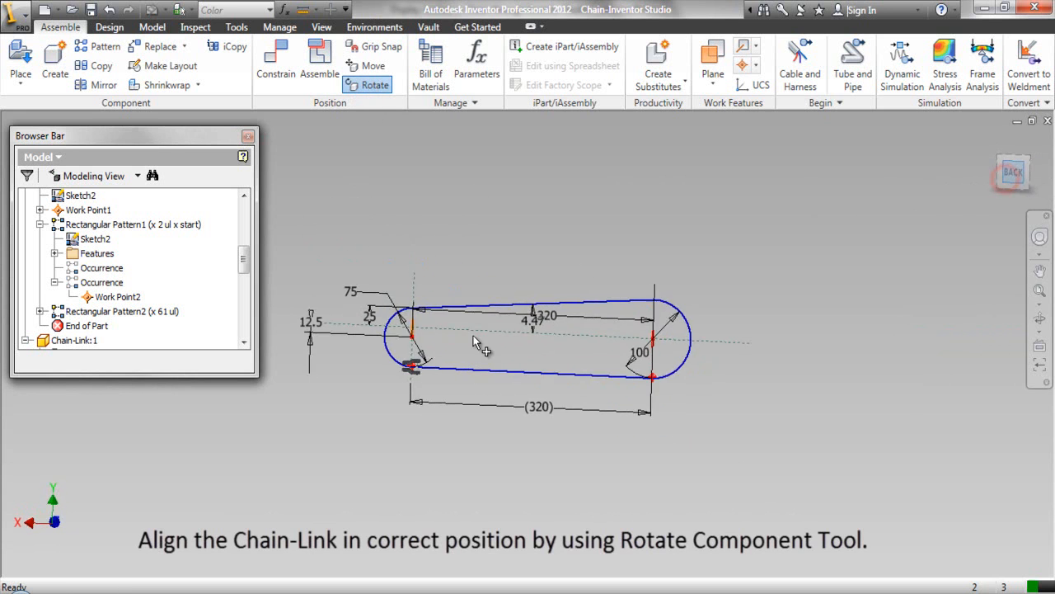
scroll(415, 368, "up", 5)
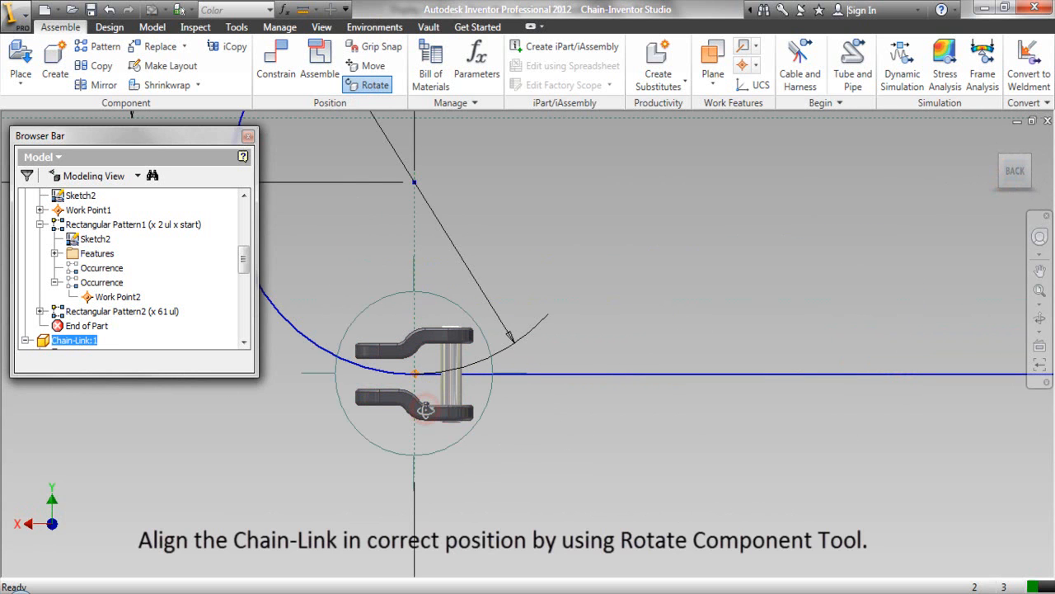
left_click_drag(415, 481, 425, 409)
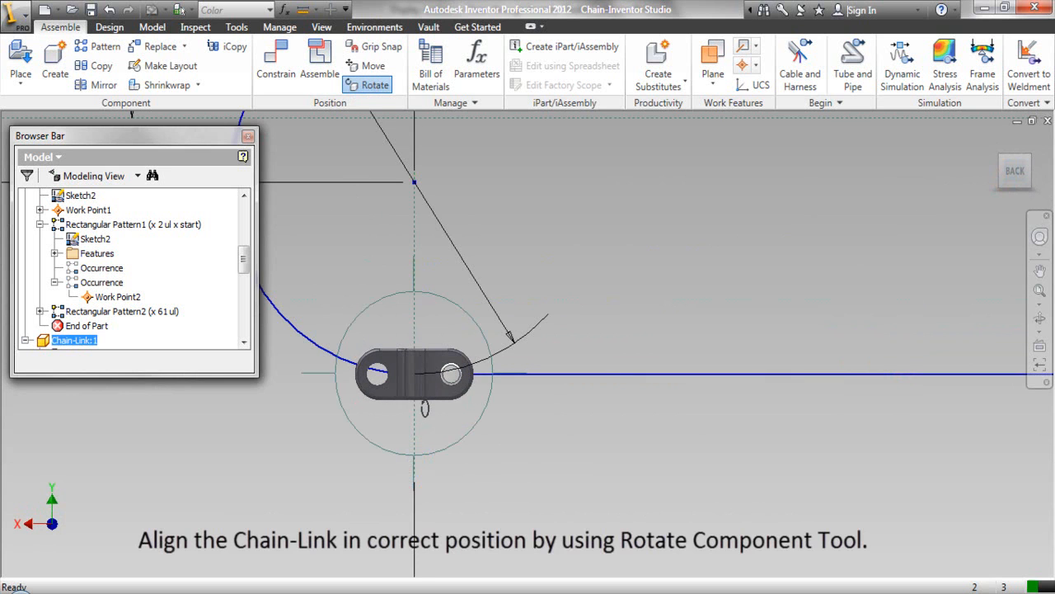
right_click(528, 398)
left_click(541, 396)
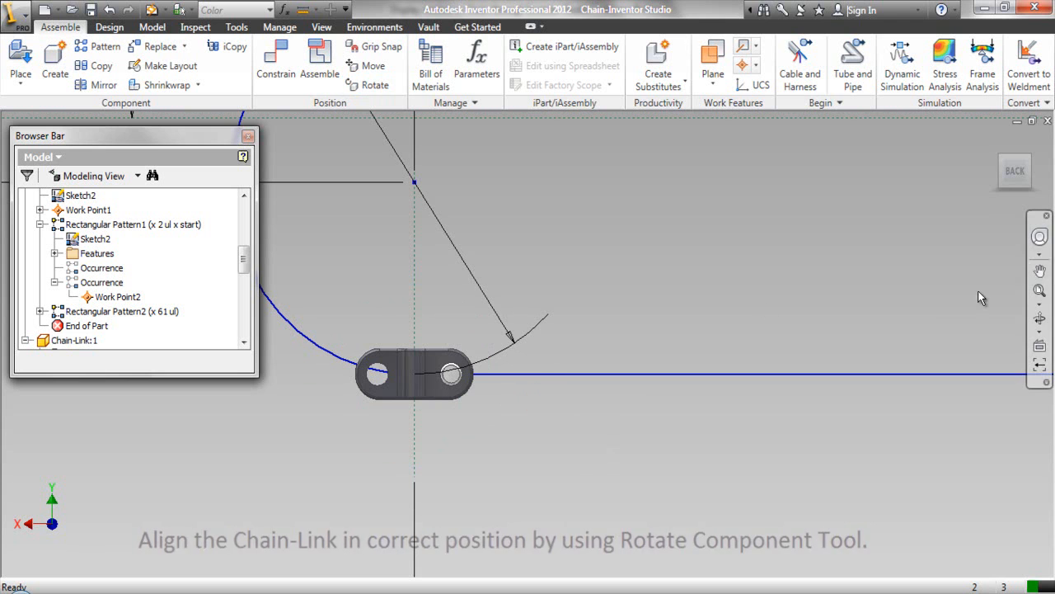
Add a Mate constraint between the assembly's XY Plane and the XZ Plane of Chain-Link:1.
left_click(1039, 237)
left_click_drag(968, 262, 911, 267)
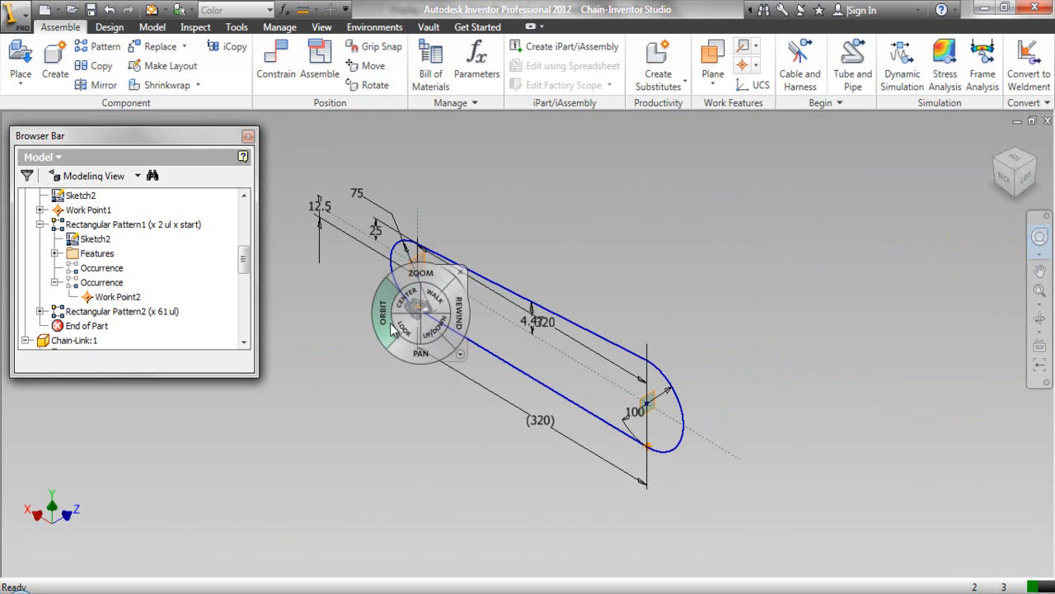
left_click_drag(401, 324, 414, 369)
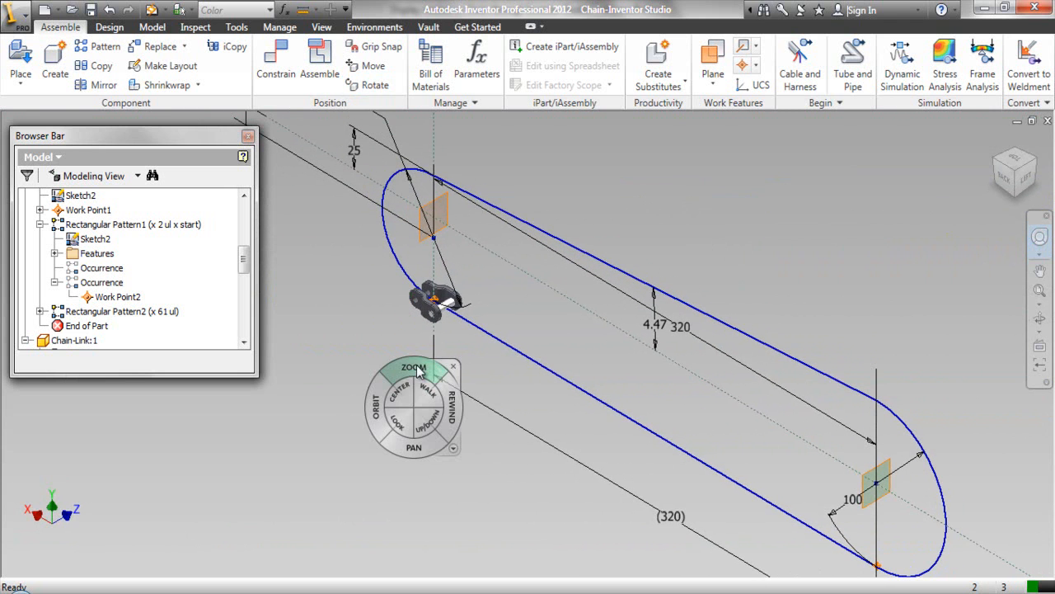
left_click(454, 366)
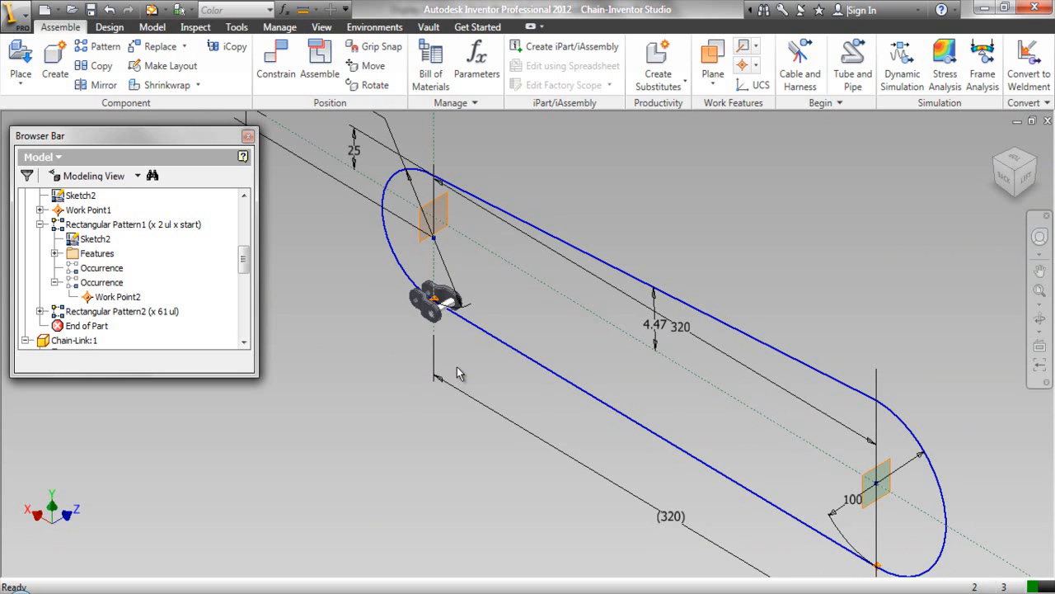
right_click(457, 368)
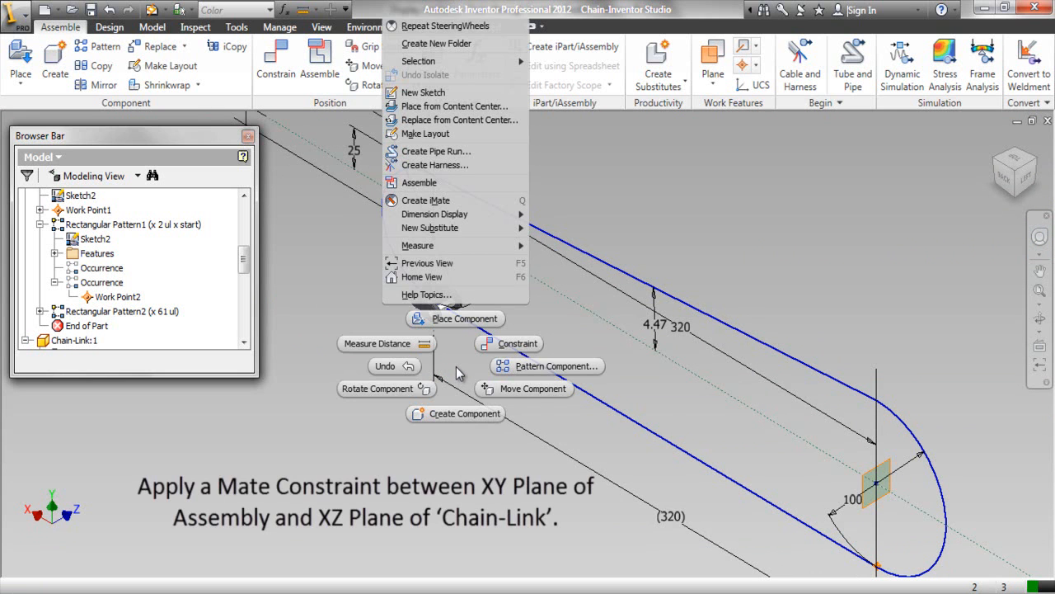
left_click(485, 350)
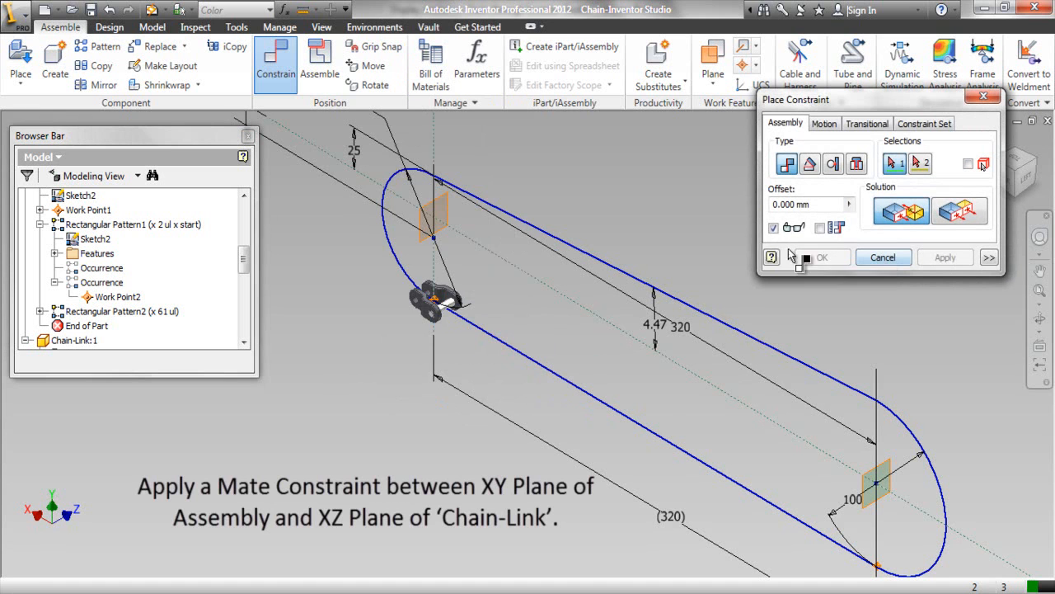
left_click_drag(244, 258, 251, 216)
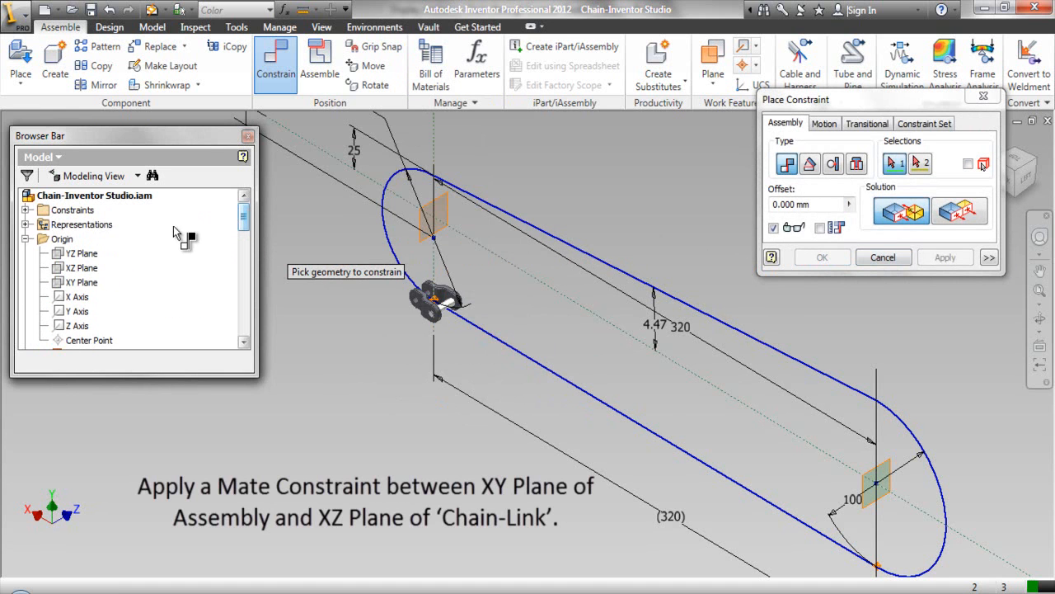
left_click(95, 287)
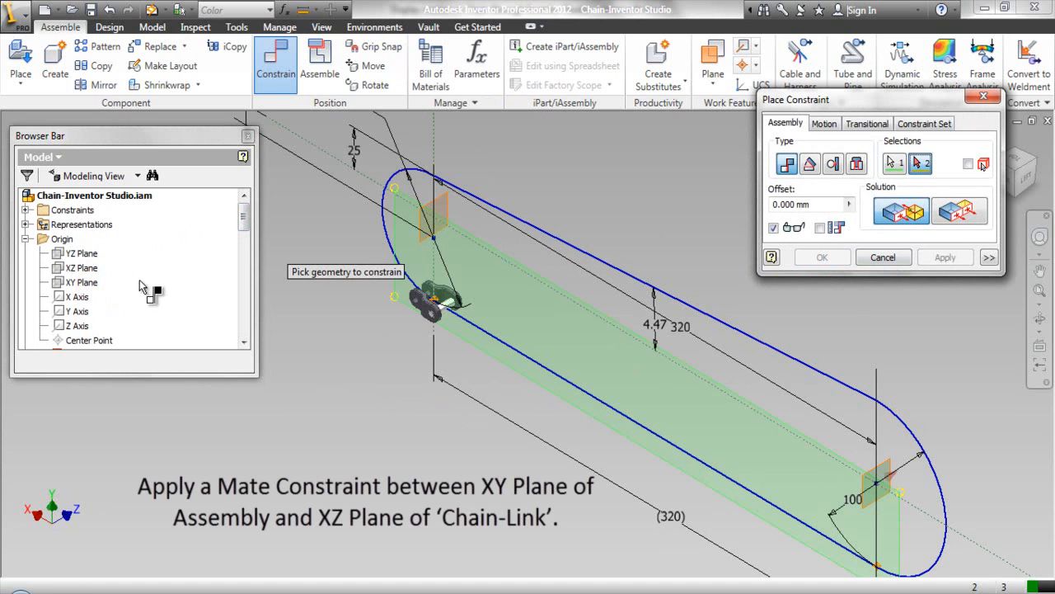
left_click_drag(243, 221, 244, 290)
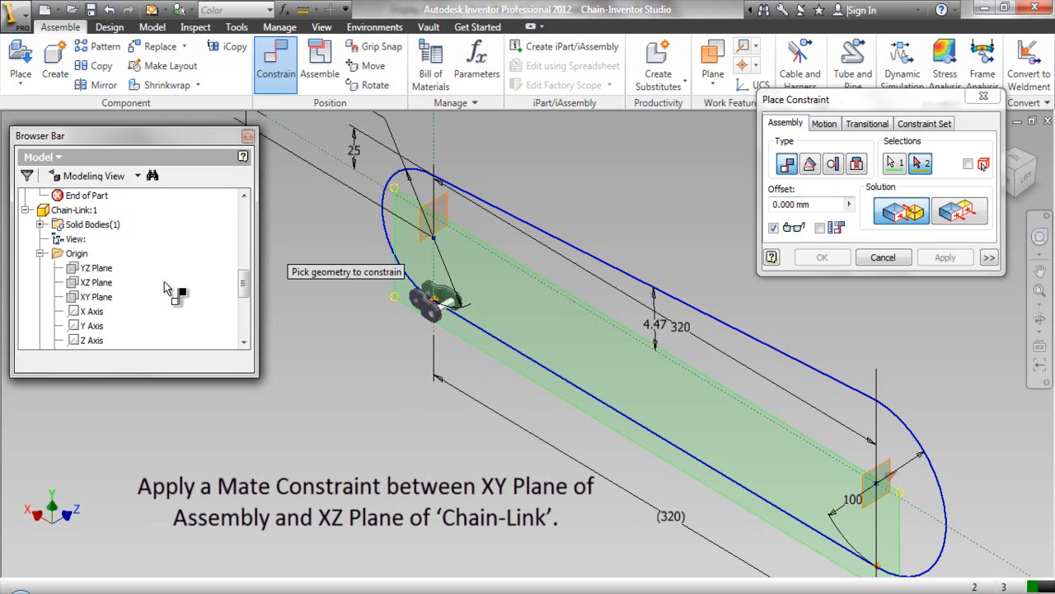
left_click(105, 284)
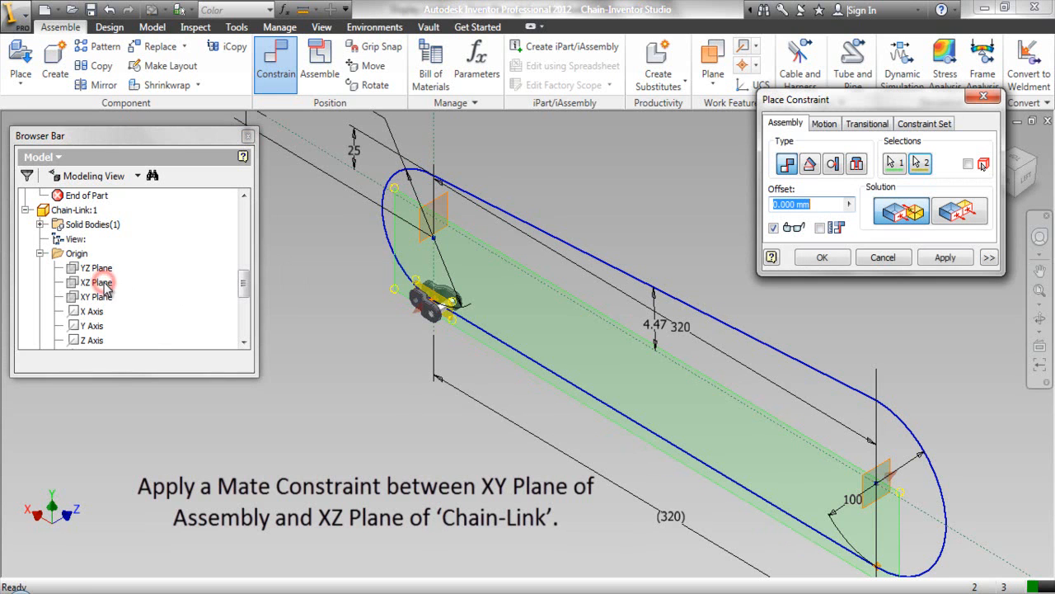
left_click(822, 258)
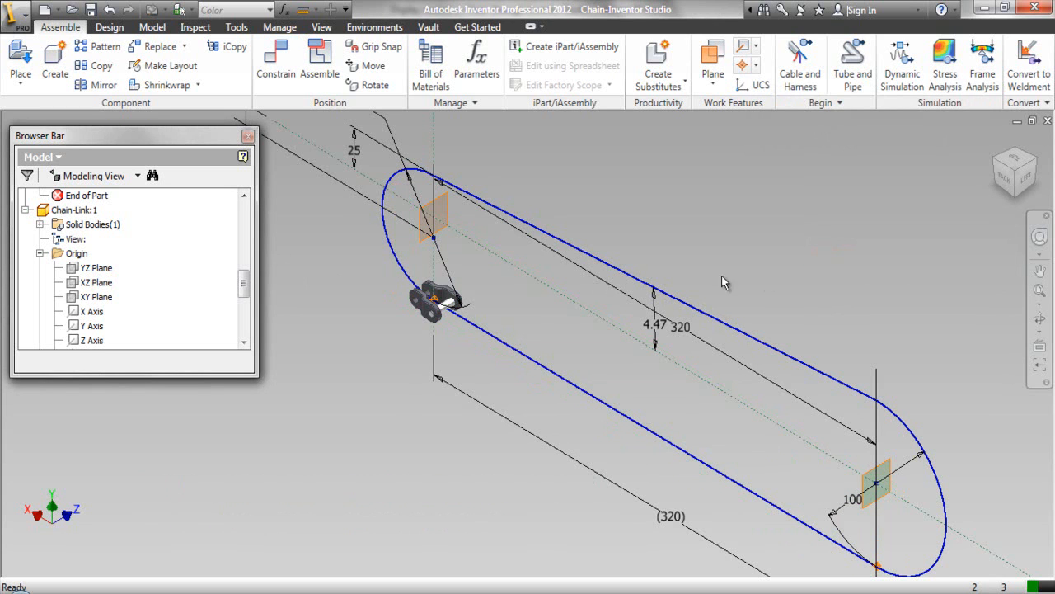
Add a 0-degree Directed Angle constraint between the assembly's XZ Plane and the XY Plane of Chain-Link:1, and try moving the link.
right_click(682, 274)
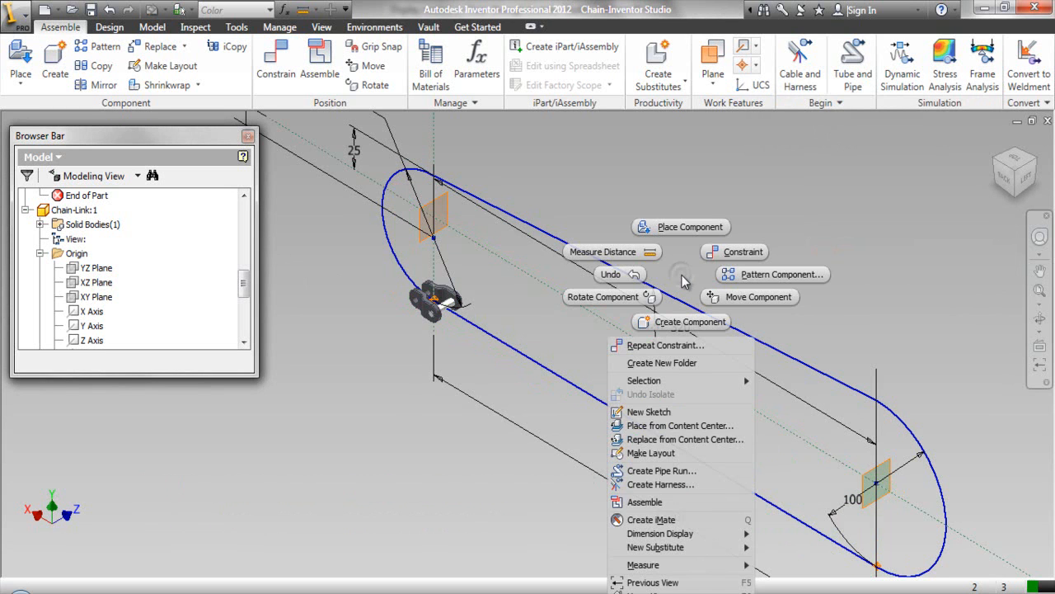
left_click(715, 251)
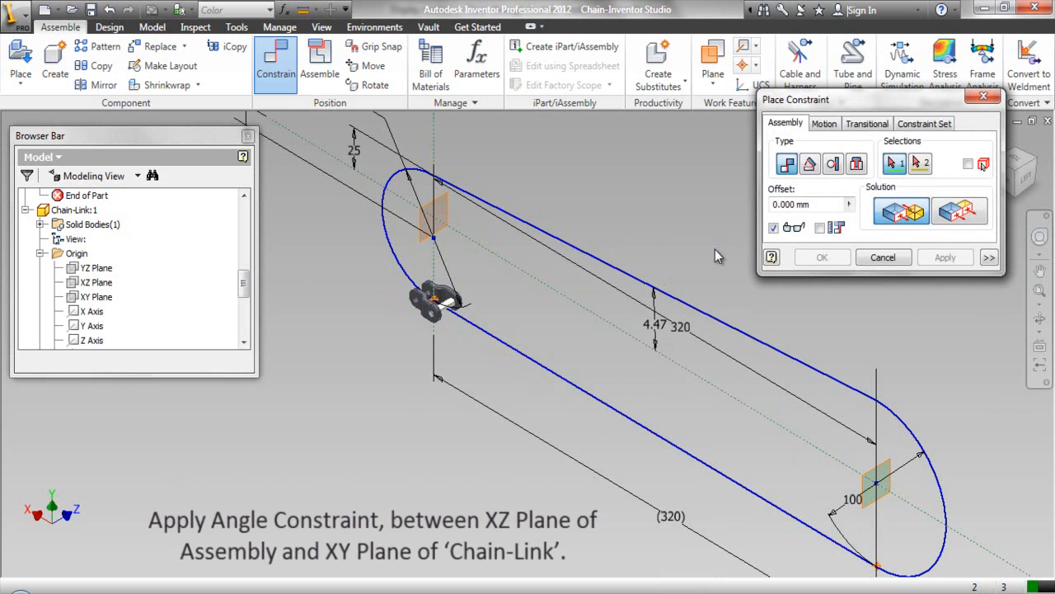
left_click(813, 173)
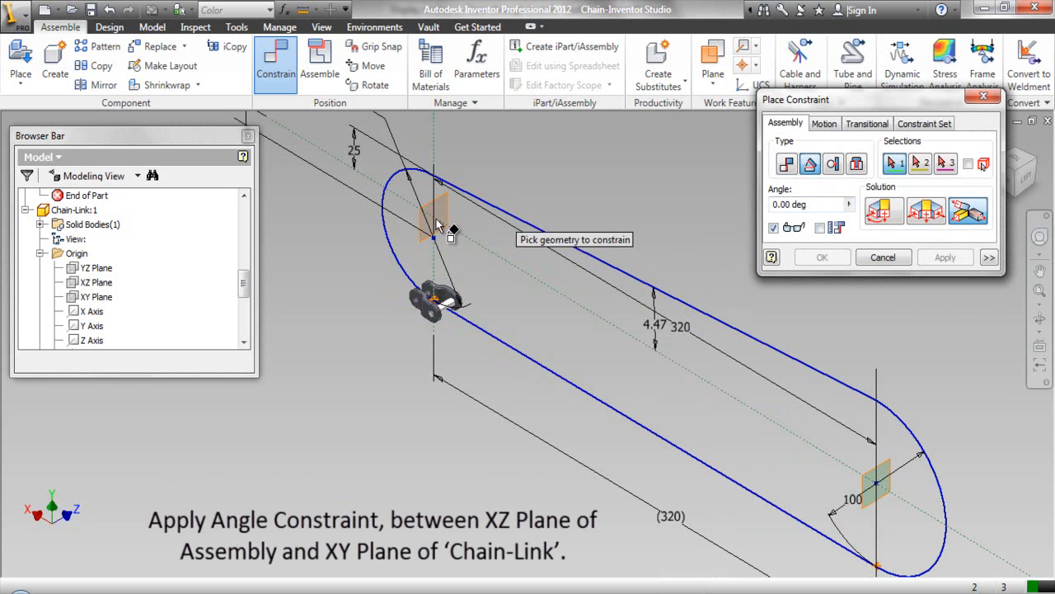
left_click_drag(243, 282, 245, 216)
left_click(89, 254)
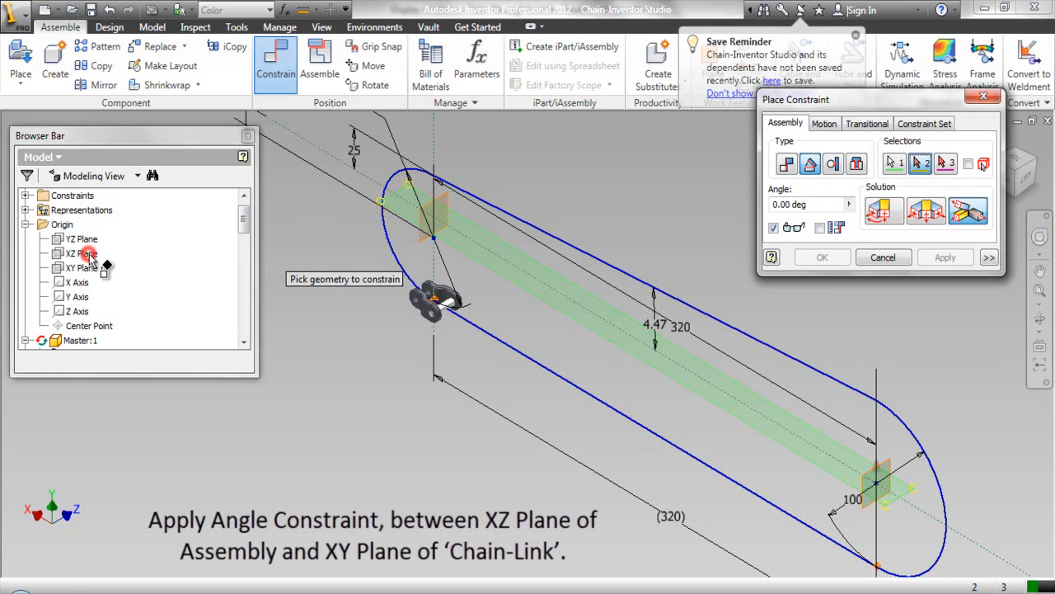
left_click_drag(243, 225, 243, 290)
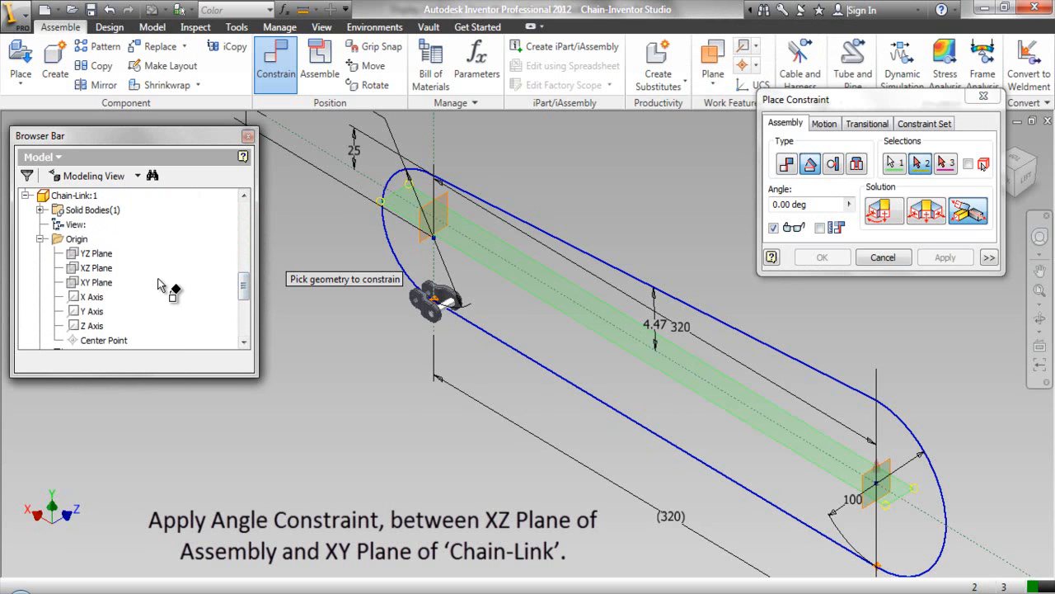
left_click(94, 282)
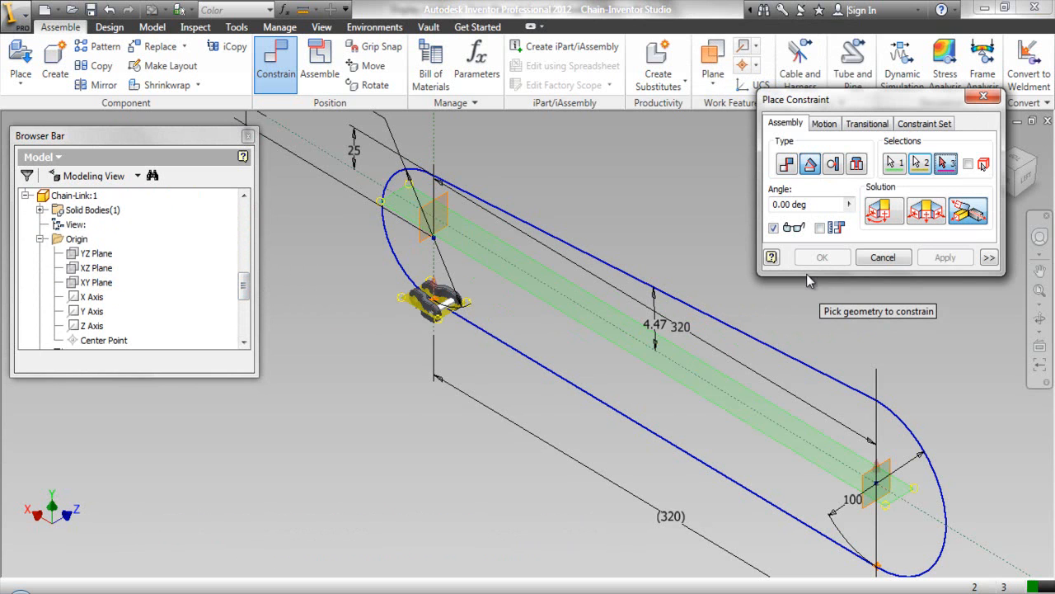
left_click(877, 214)
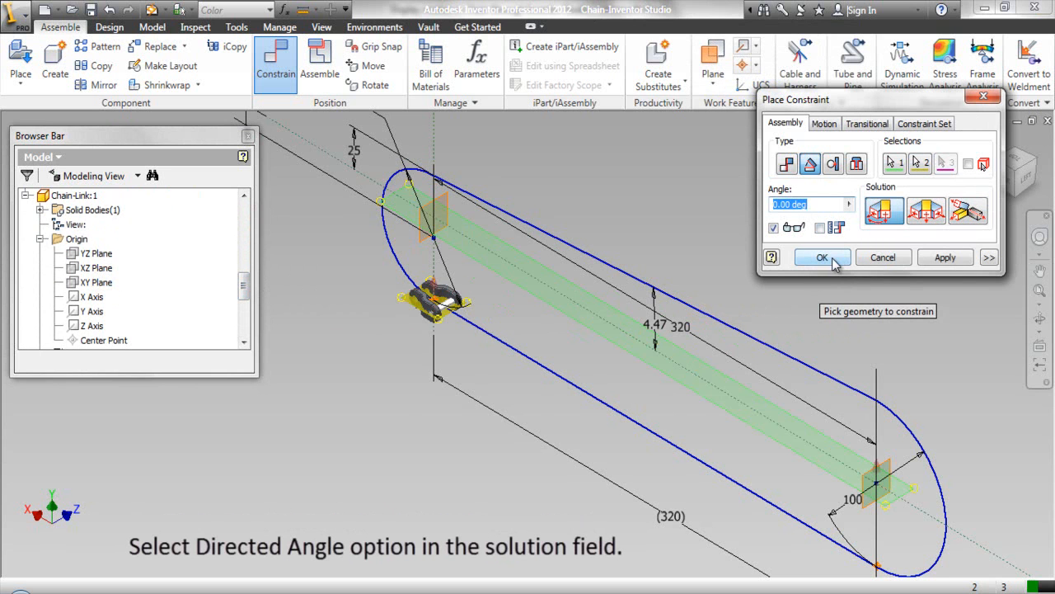
left_click(824, 258)
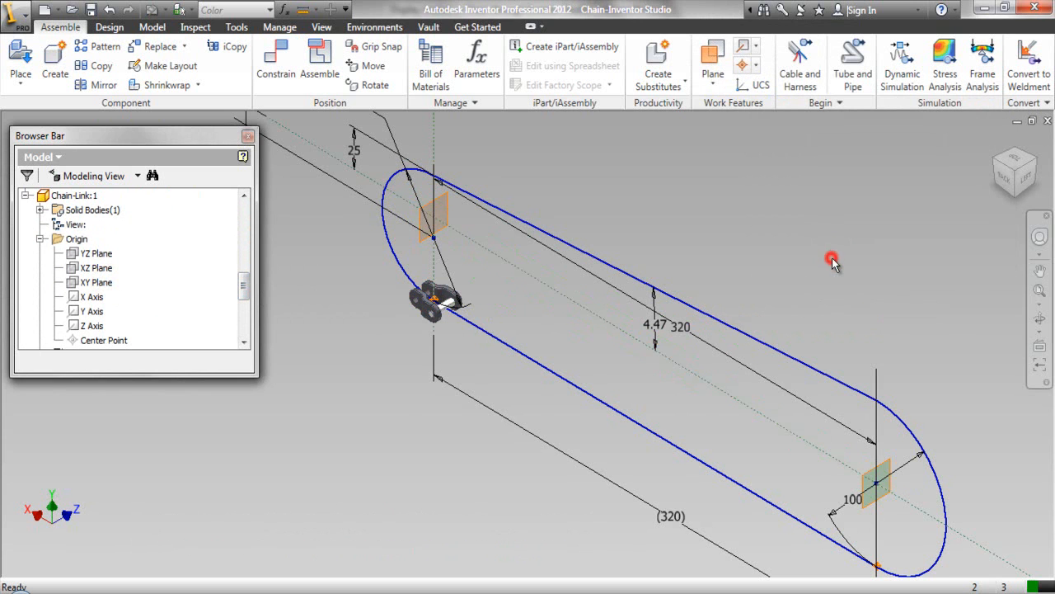
left_click(440, 316)
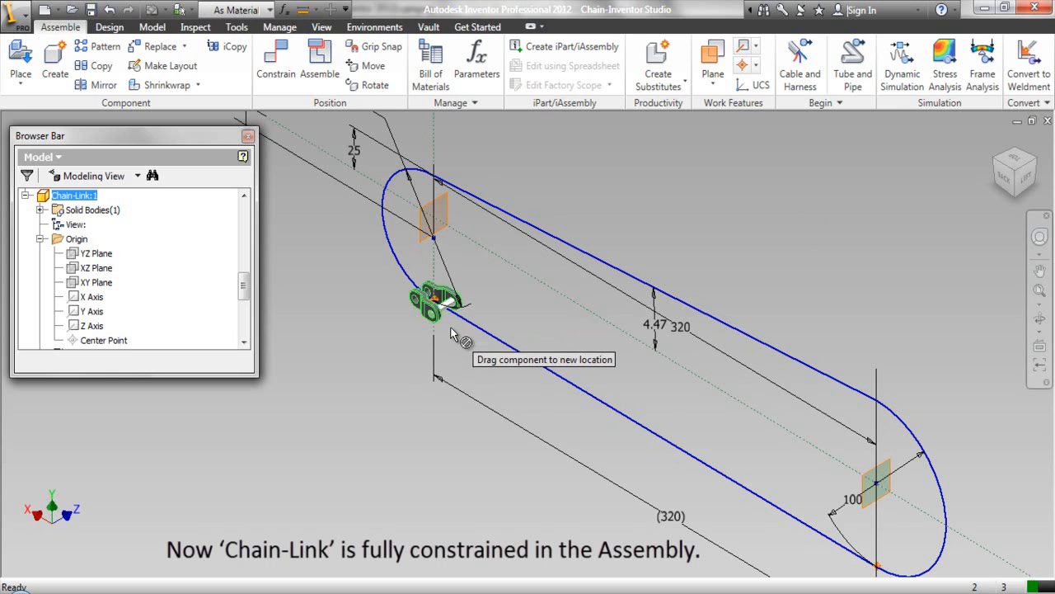
left_click(458, 328)
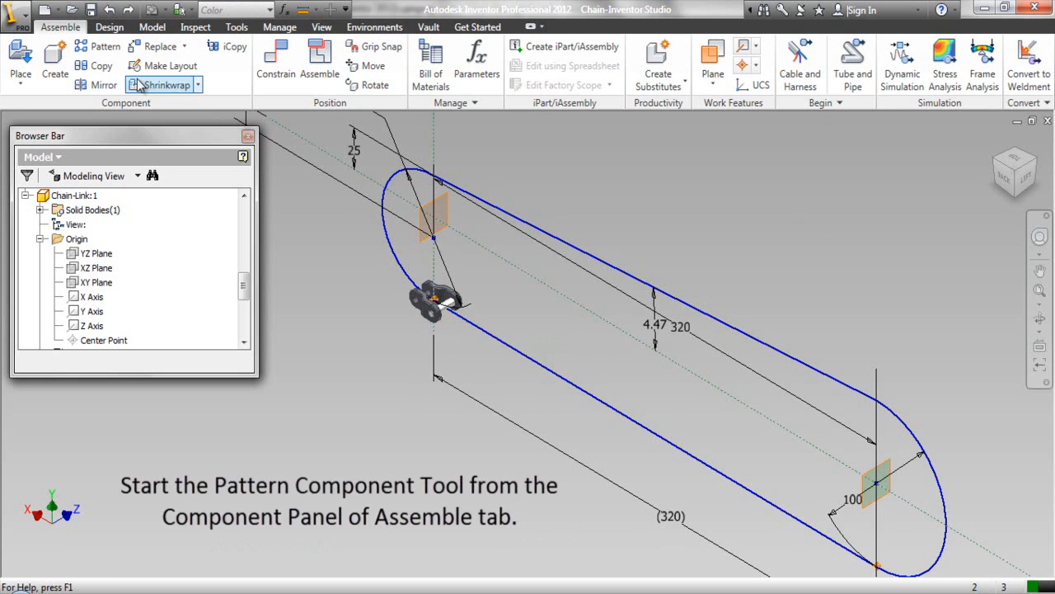
Pattern the Chain-Link component along the loop, associating it with Rectangular Pattern2 of Master.
left_click(104, 49)
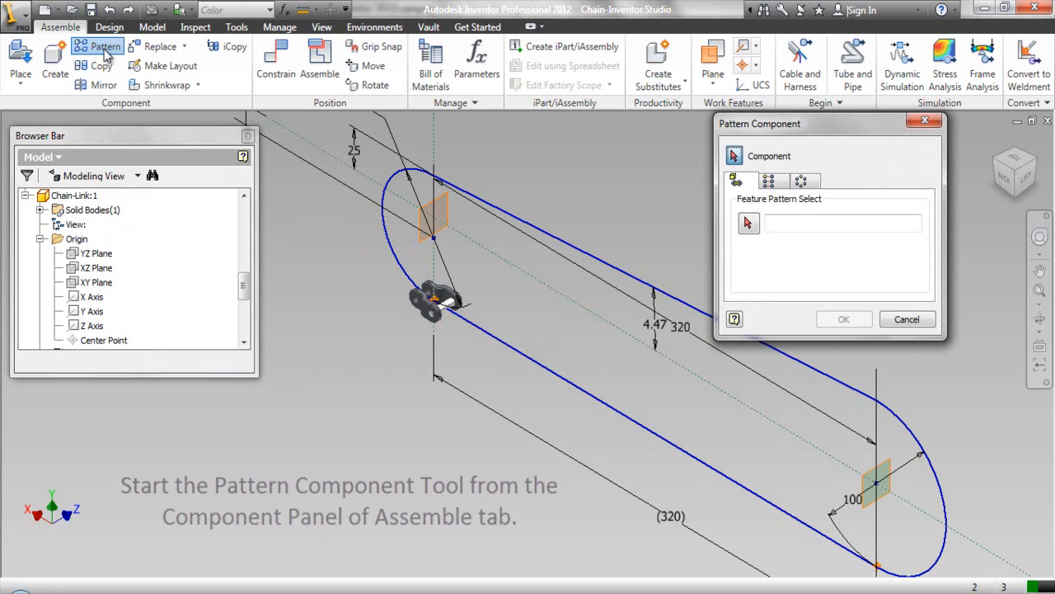
left_click(454, 305)
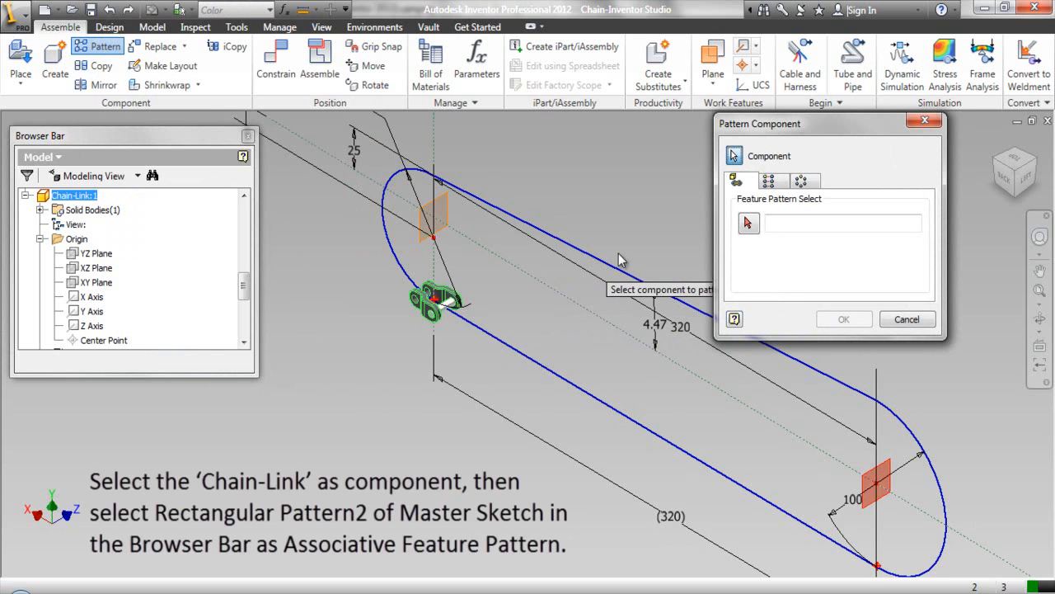
left_click(748, 224)
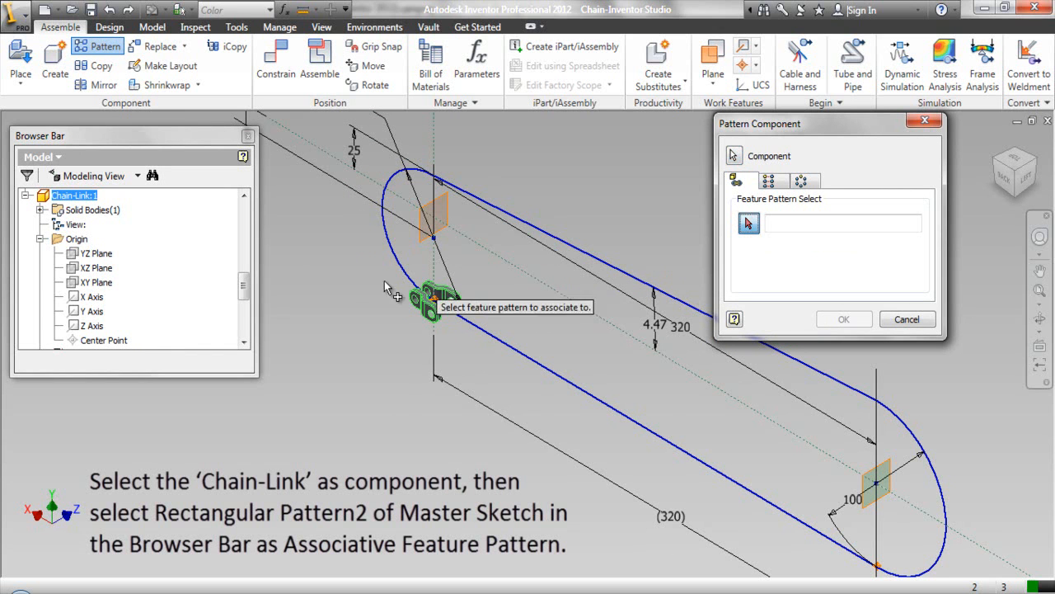
left_click_drag(242, 298, 254, 266)
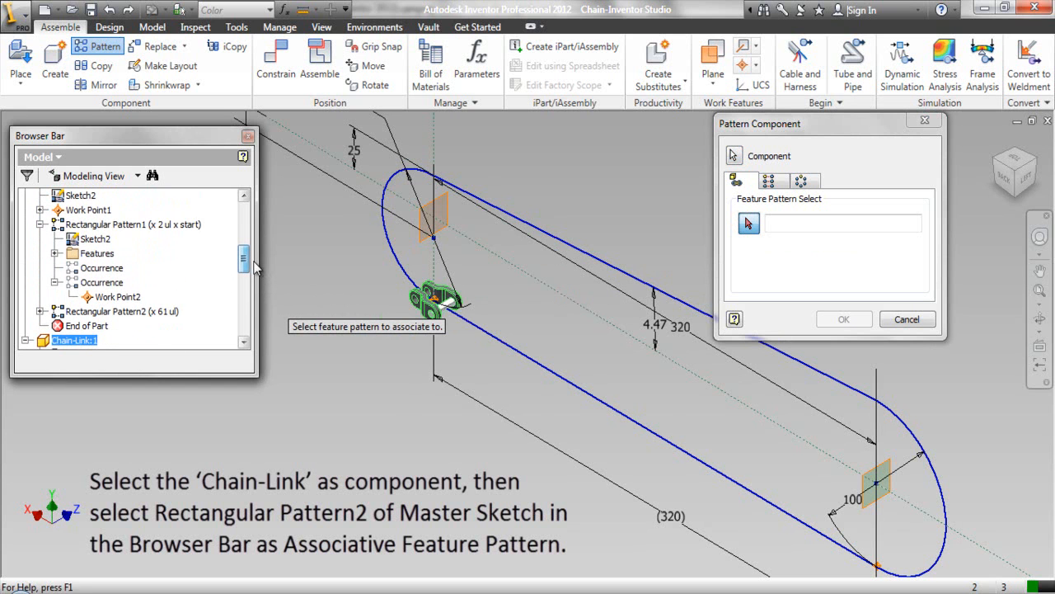
left_click(173, 312)
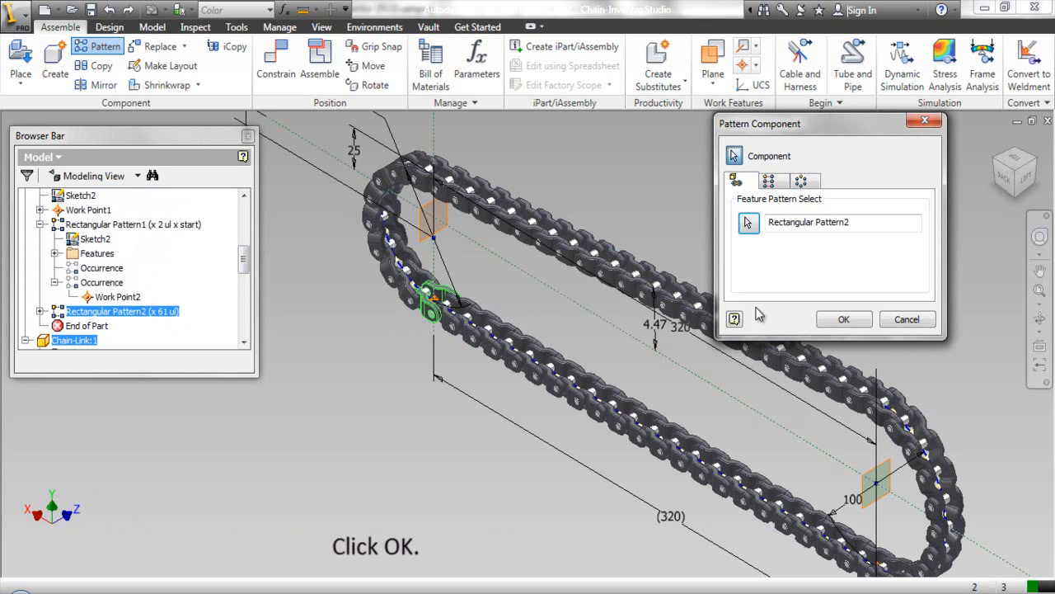
left_click(844, 319)
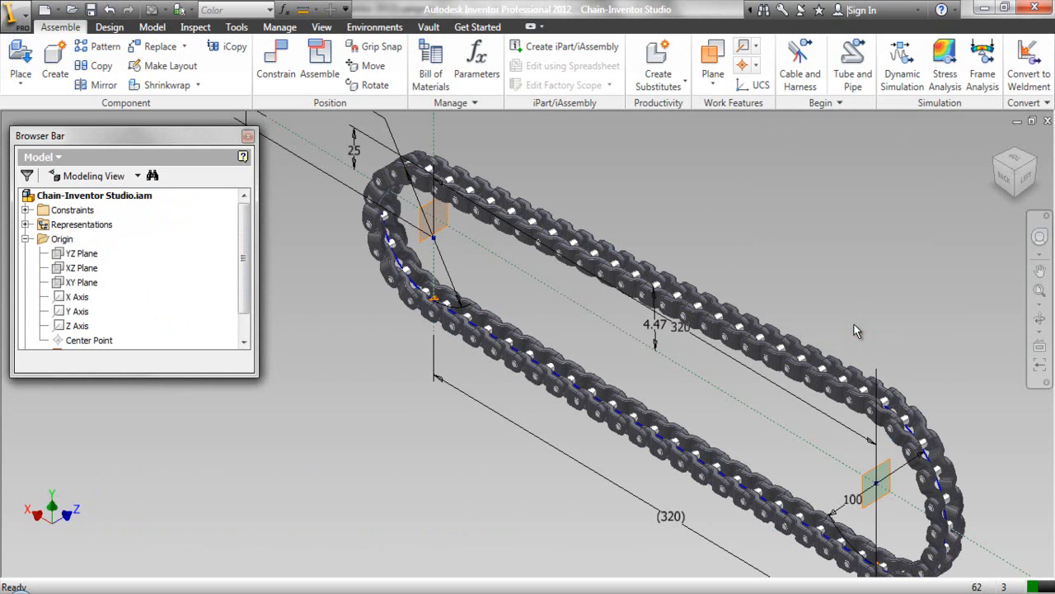
Hide the two work planes at the centres of the chain loop's end arcs.
left_click(1038, 274)
left_click_drag(921, 285, 828, 261)
key("Escape")
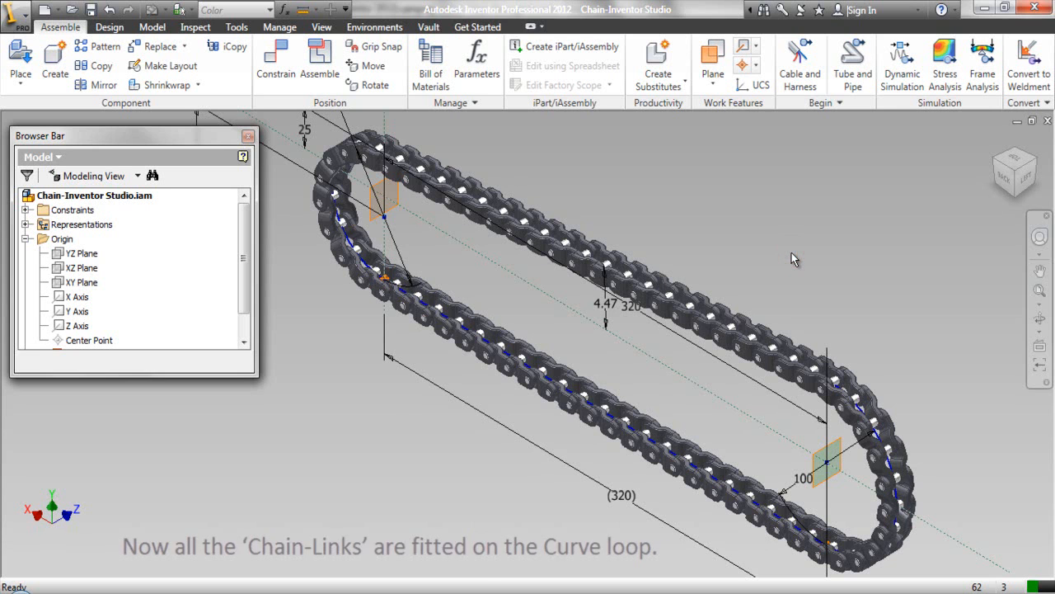
left_click(774, 265)
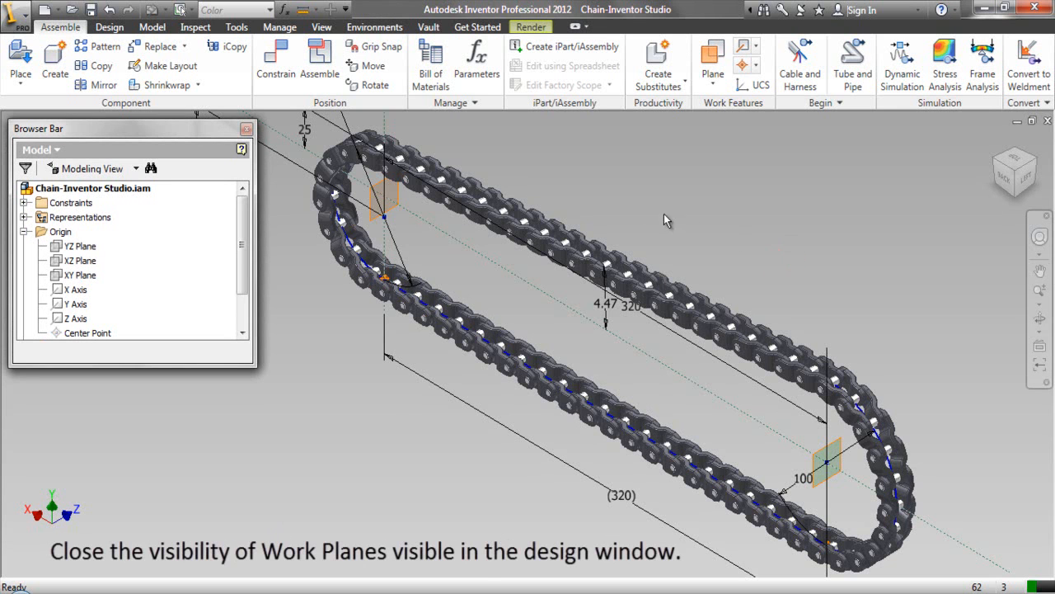
right_click(394, 212)
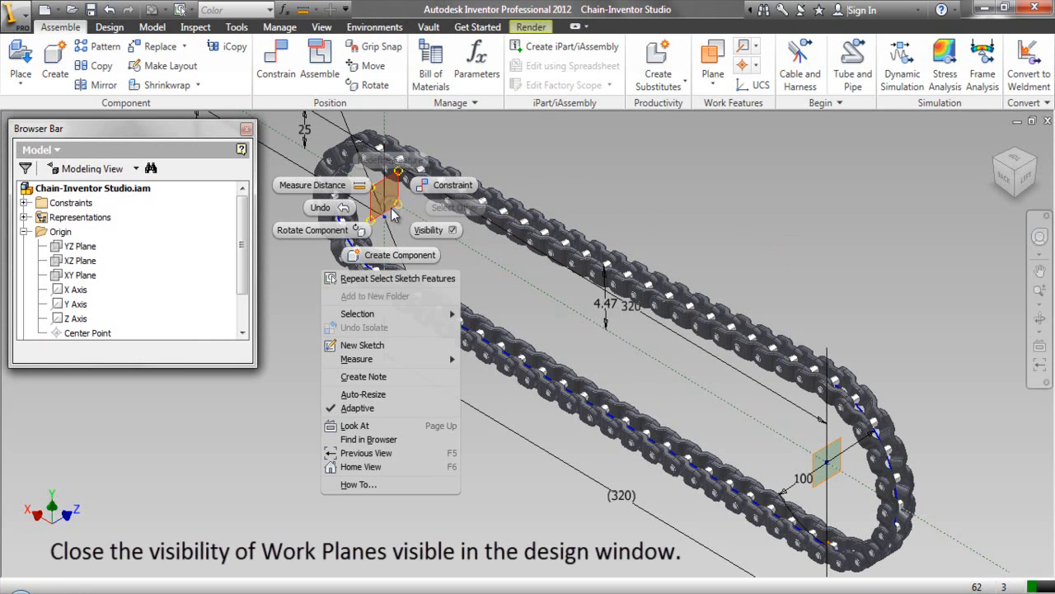
left_click(452, 231)
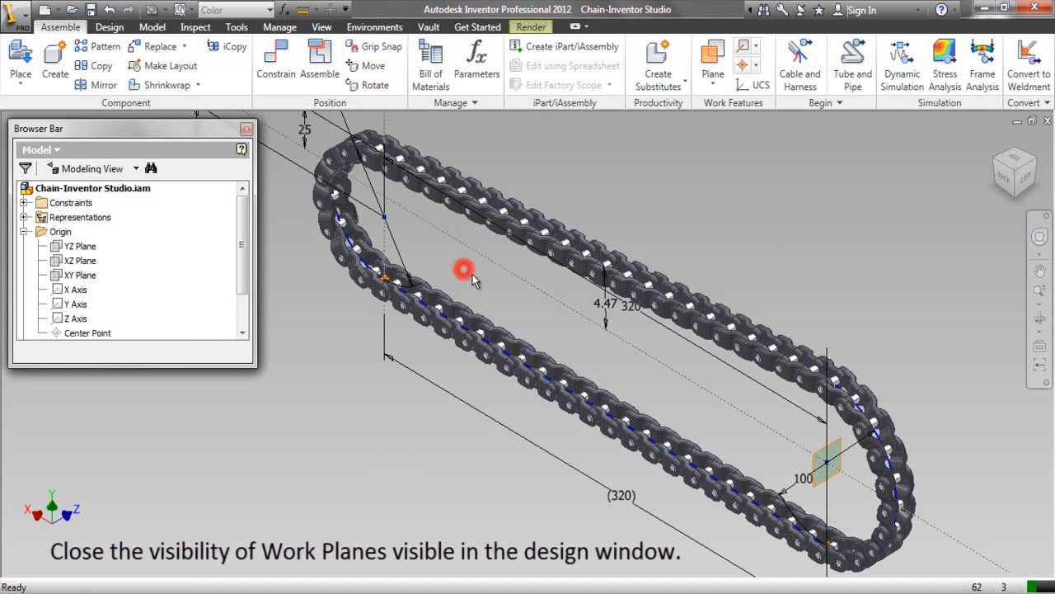
right_click(825, 452)
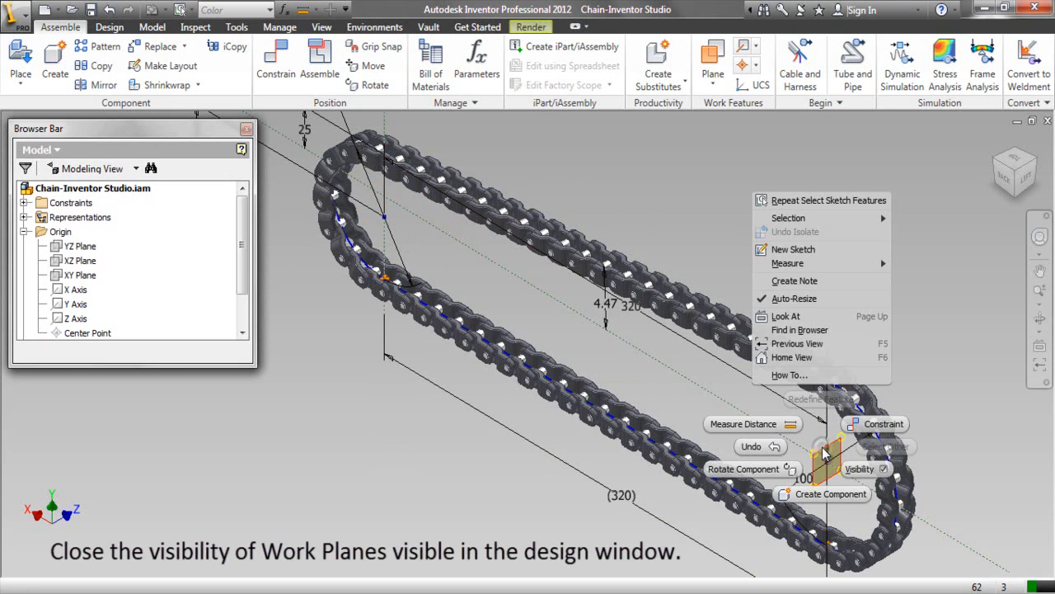
left_click(883, 469)
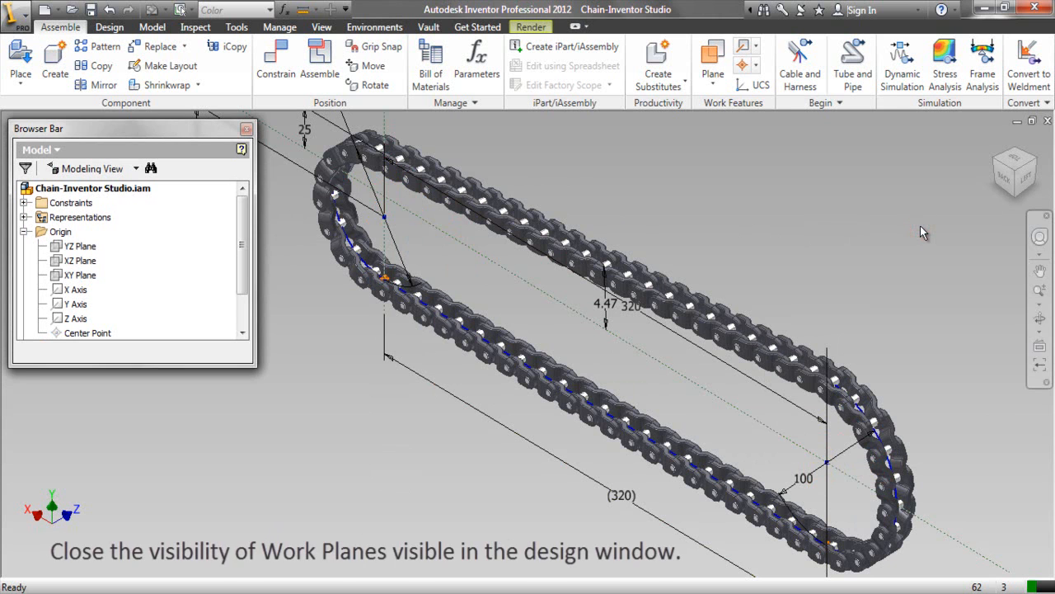
Place one Small-Sprocket from the Chain-Inventor Studio folder into the assembly, in the free space above the chain.
right_click(703, 202)
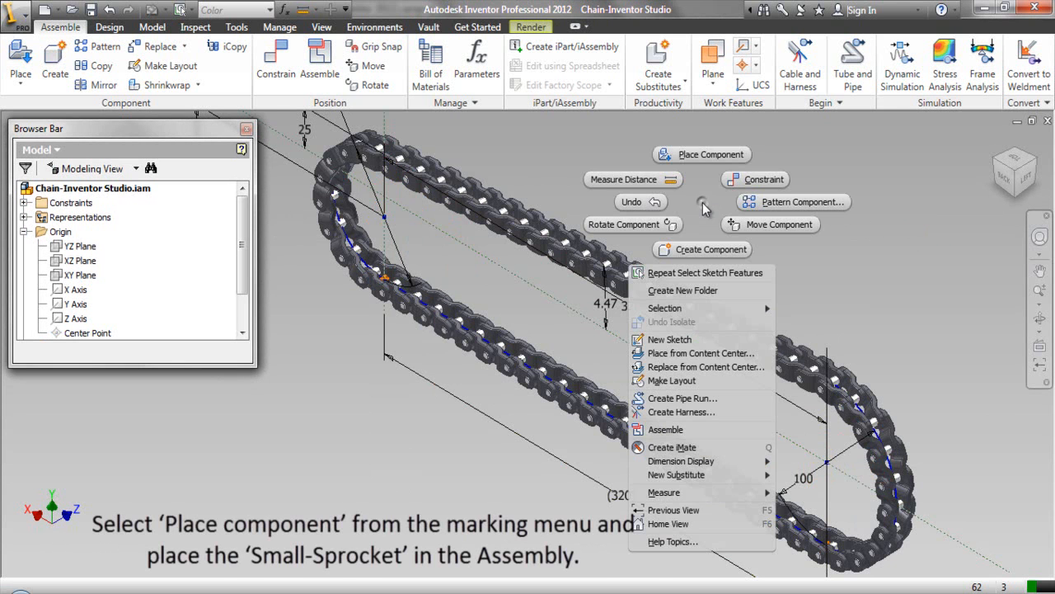
left_click(702, 154)
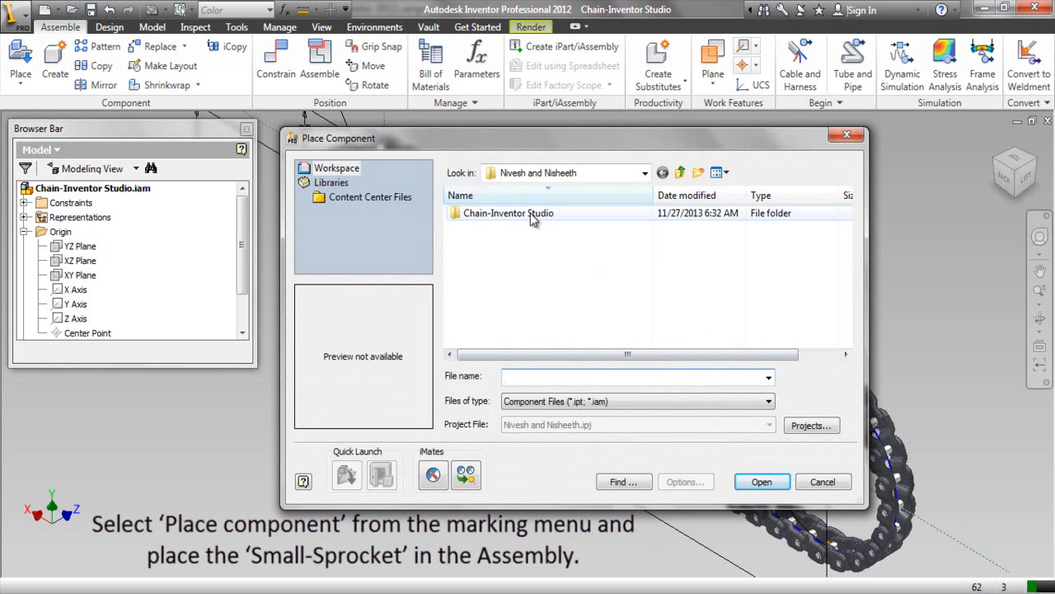
double_click(528, 211)
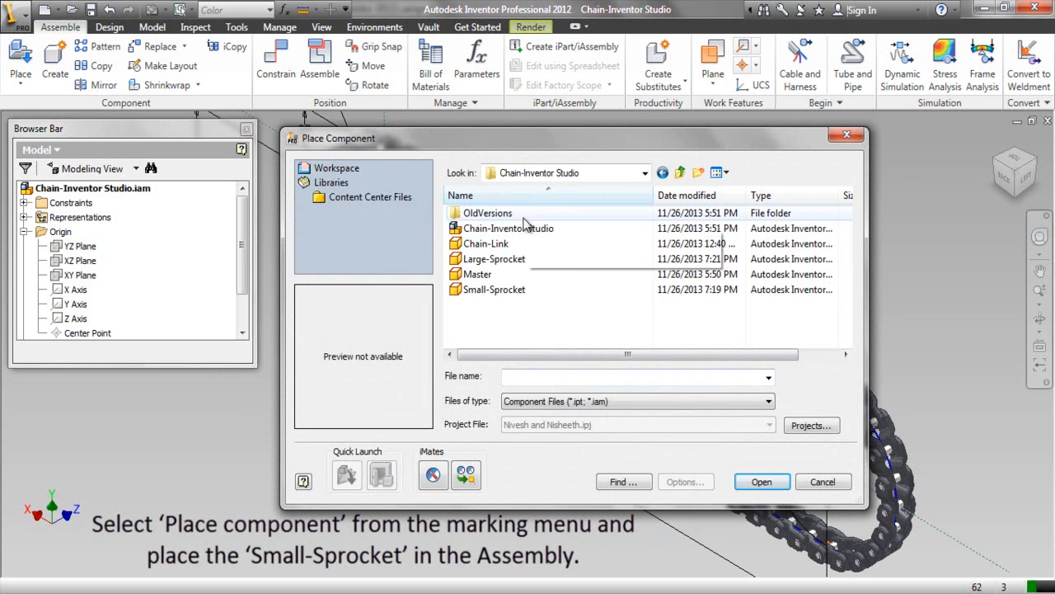
left_click(501, 295)
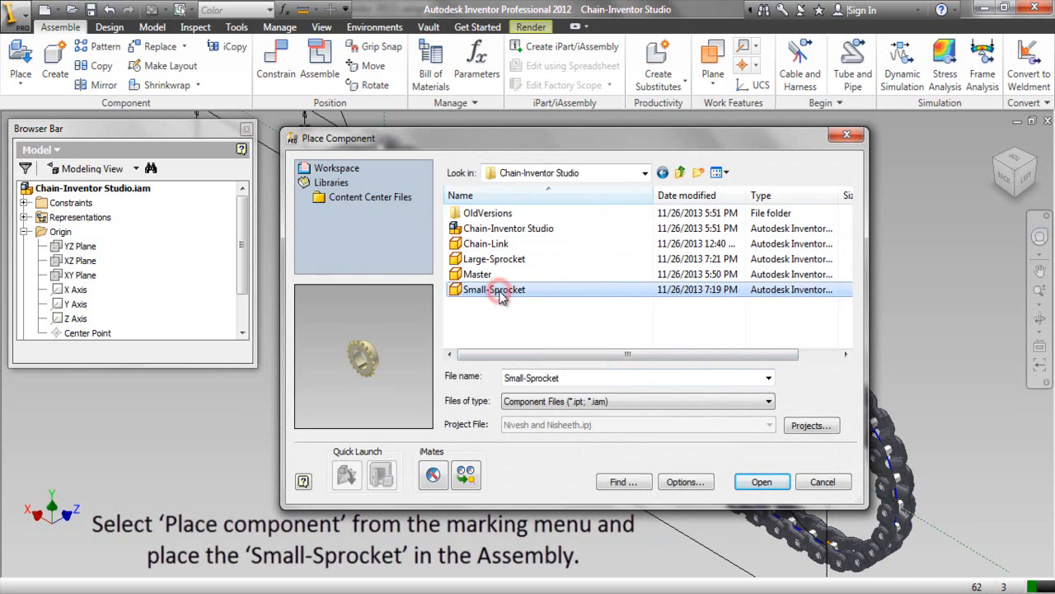
left_click(761, 482)
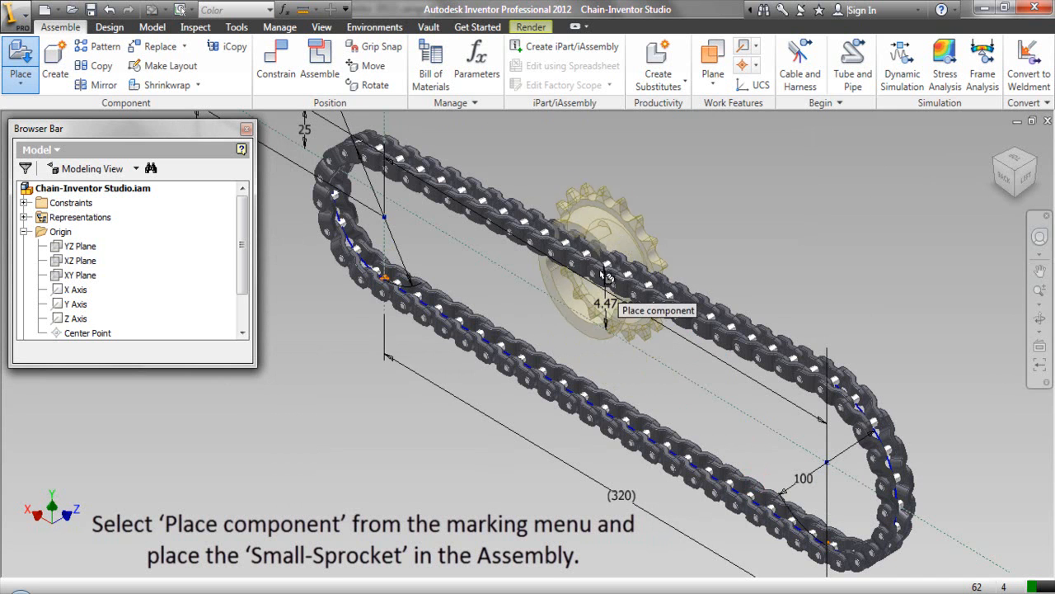
left_click(653, 231)
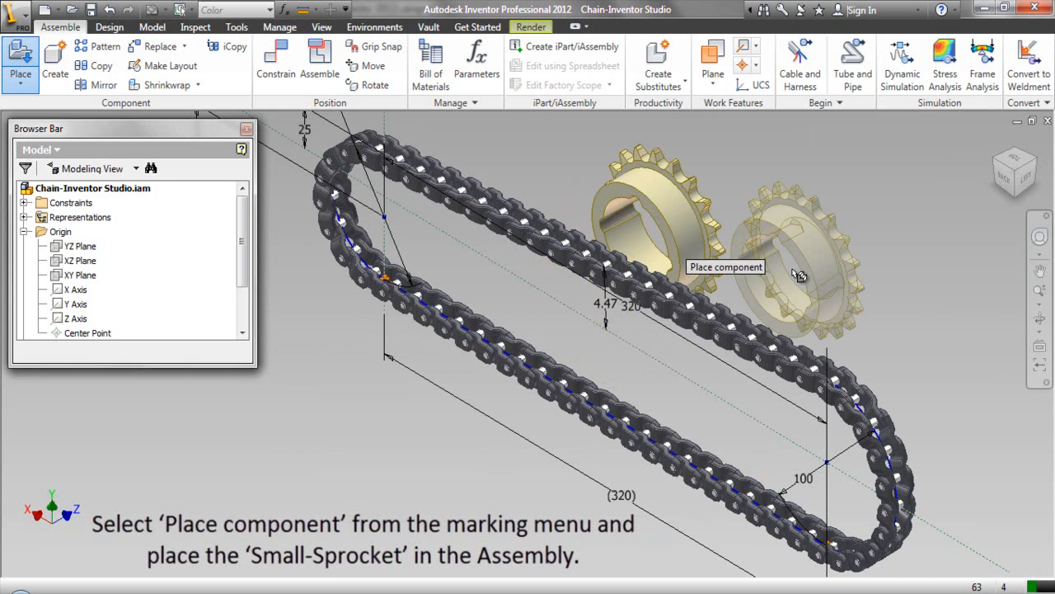
right_click(794, 270)
left_click(825, 275)
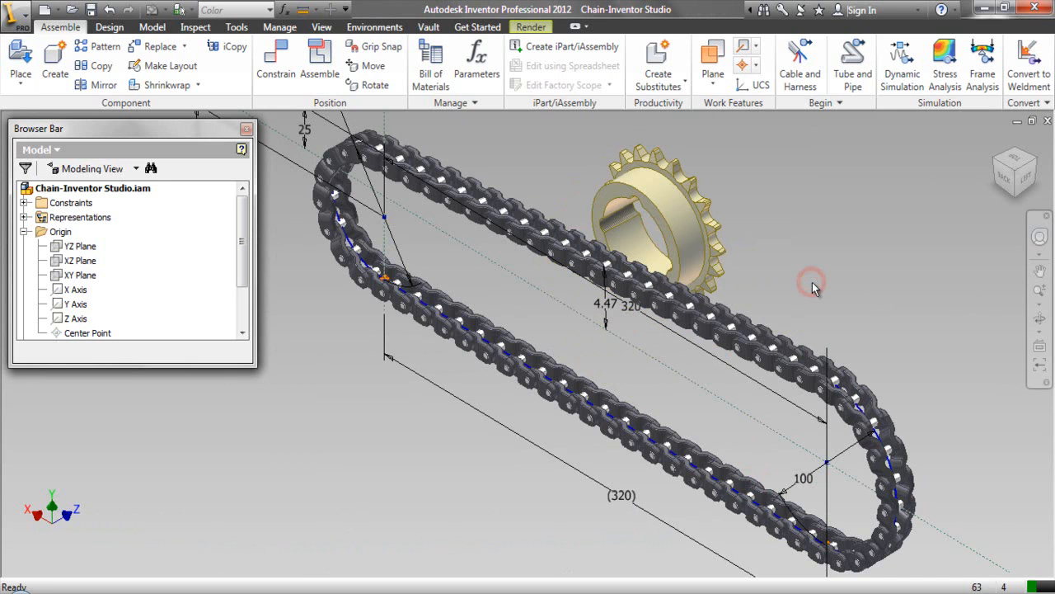
Create a work axis through the centre point of the loop's smaller end arc, parallel to the assembly's Z Axis.
left_click(754, 50)
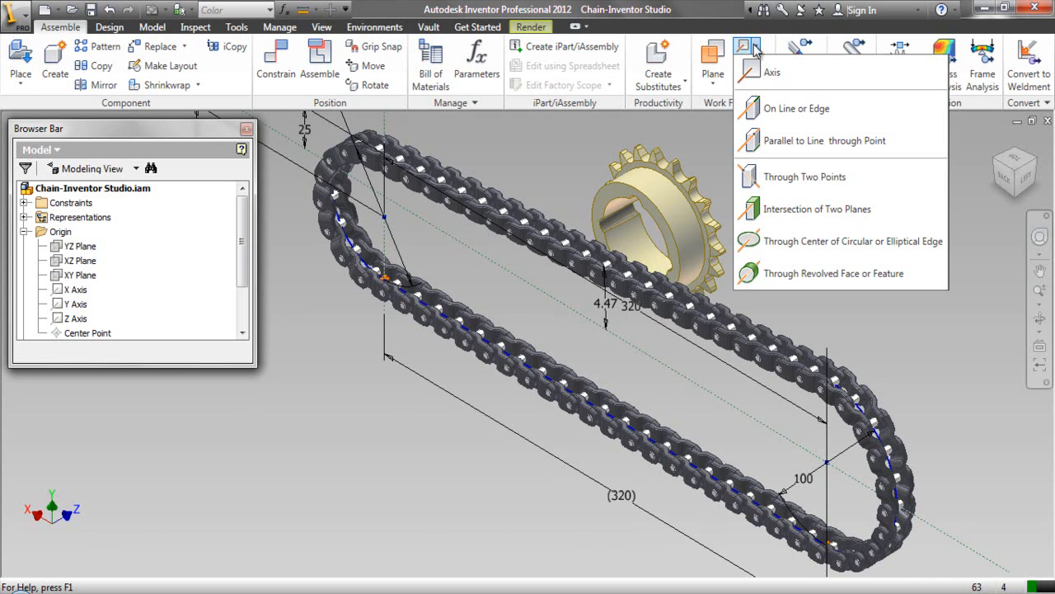
left_click(771, 141)
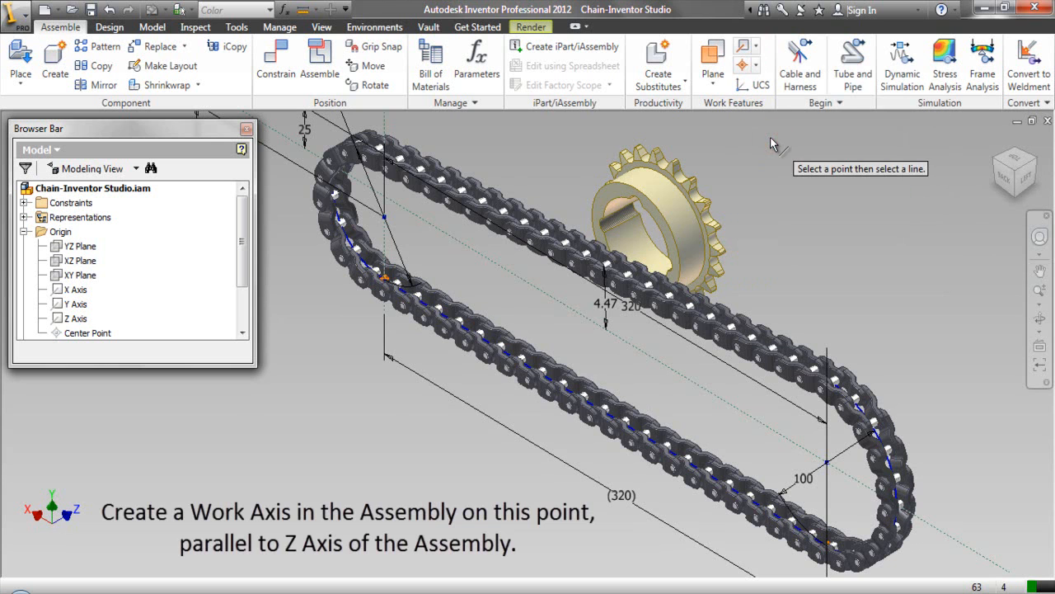
left_click(383, 217)
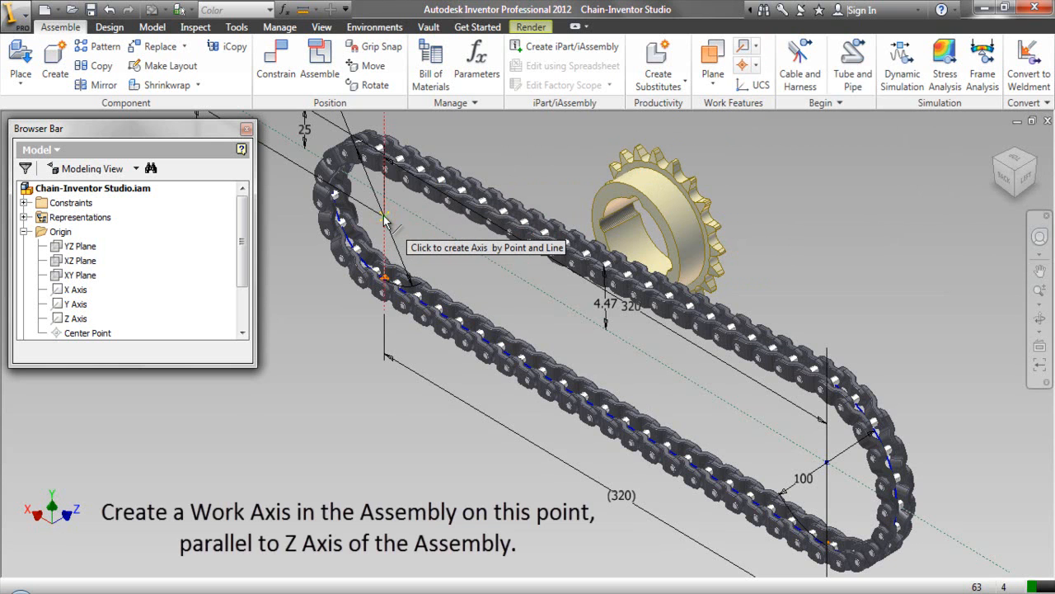
scroll(239, 278, "down", 1)
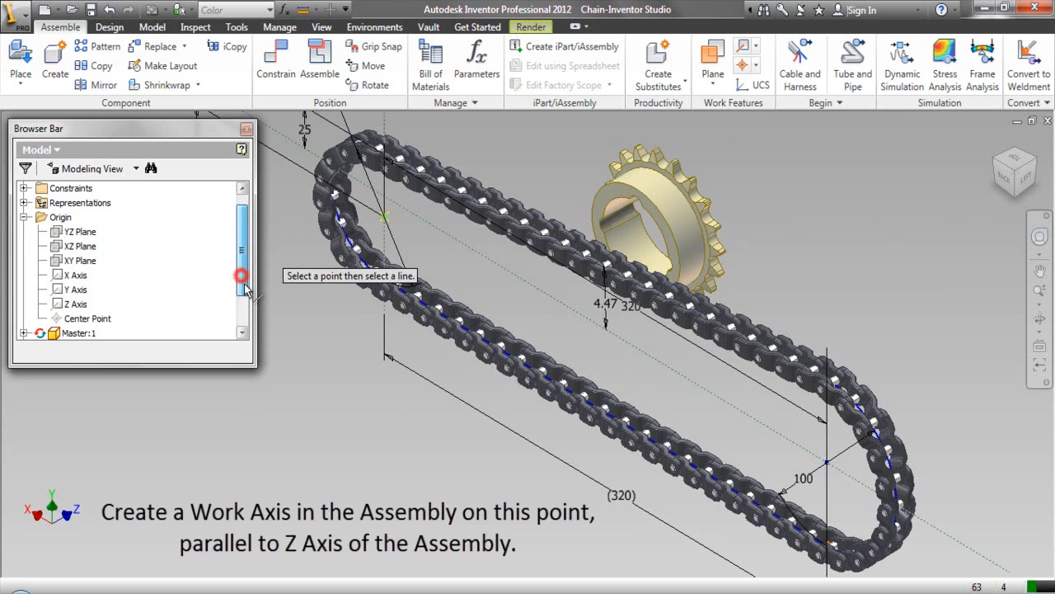
left_click(83, 306)
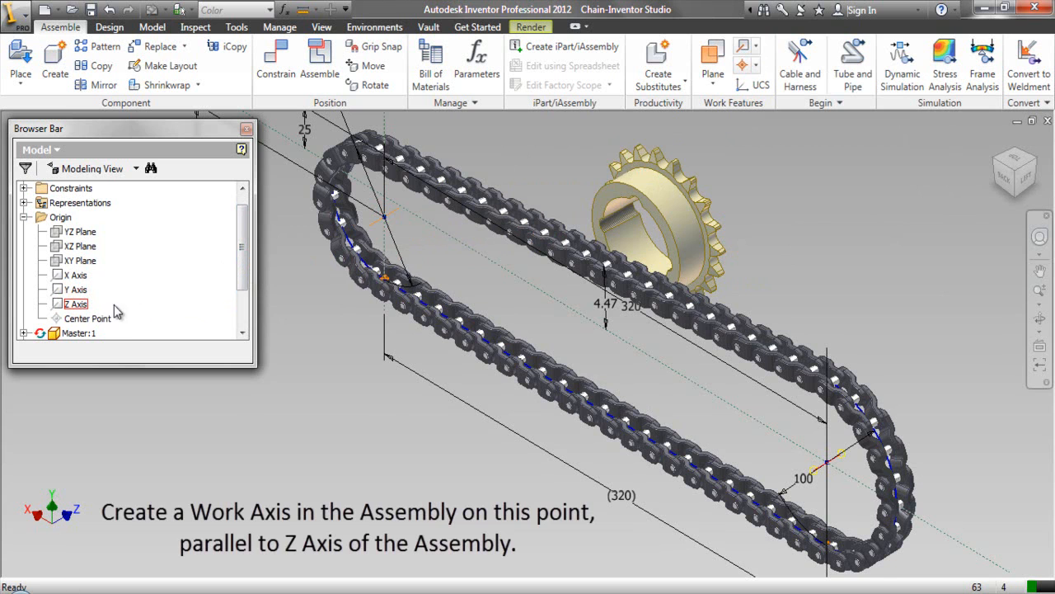
left_click(302, 324)
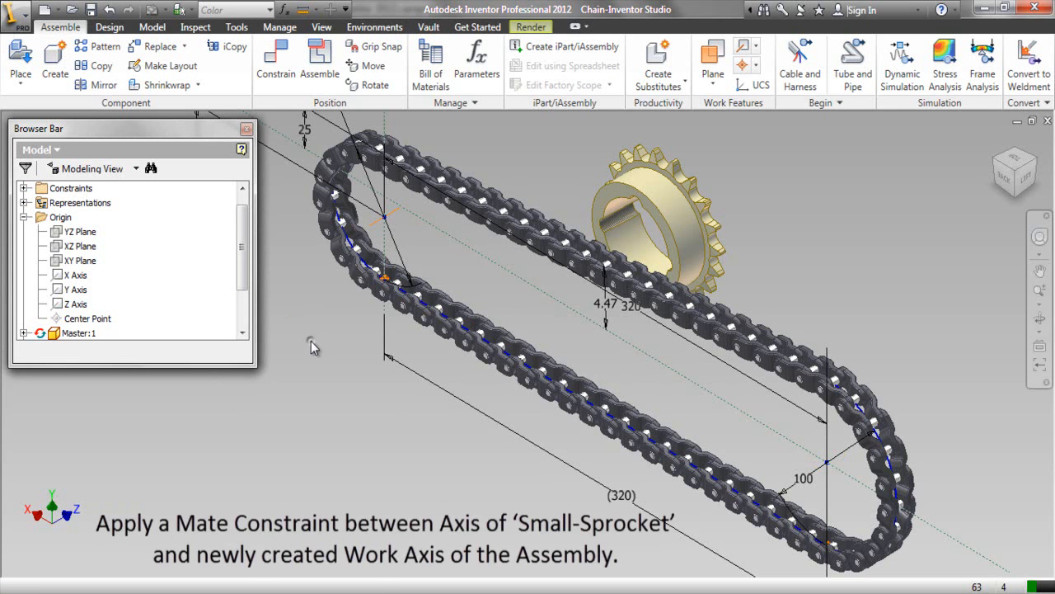
Mate the axis of the Small-Sprocket's bore to the work axis at the centre of the loop's smaller end, with 0 mm offset.
right_click(311, 340)
left_click(344, 322)
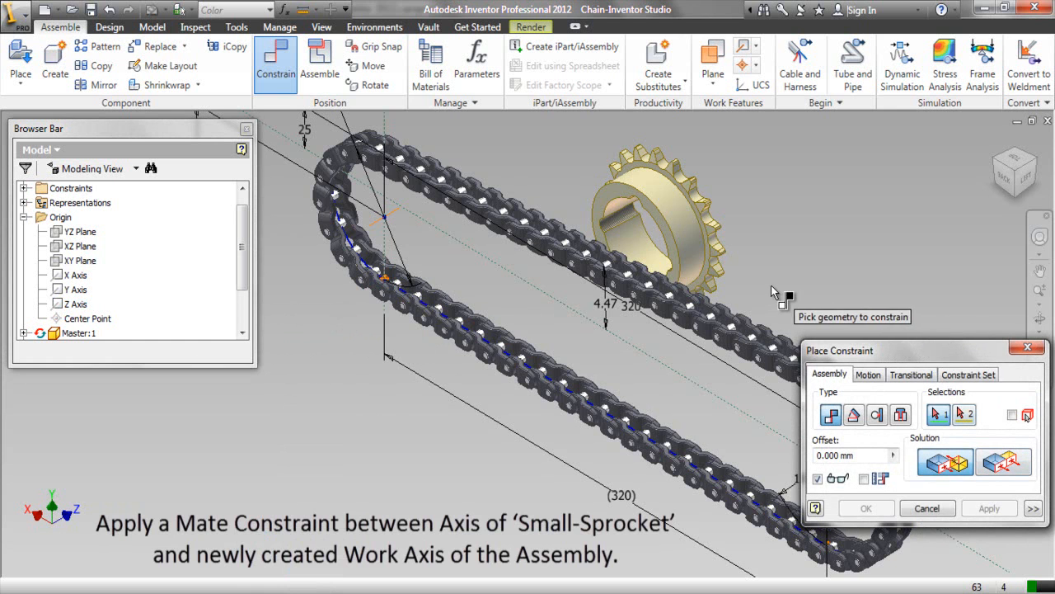
left_click(632, 241)
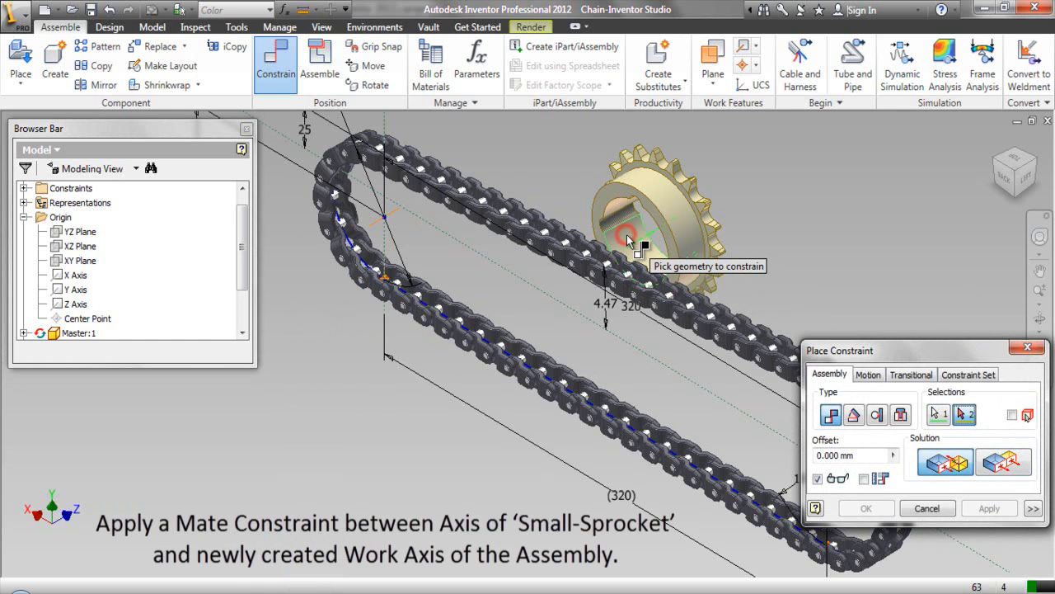
left_click(397, 213)
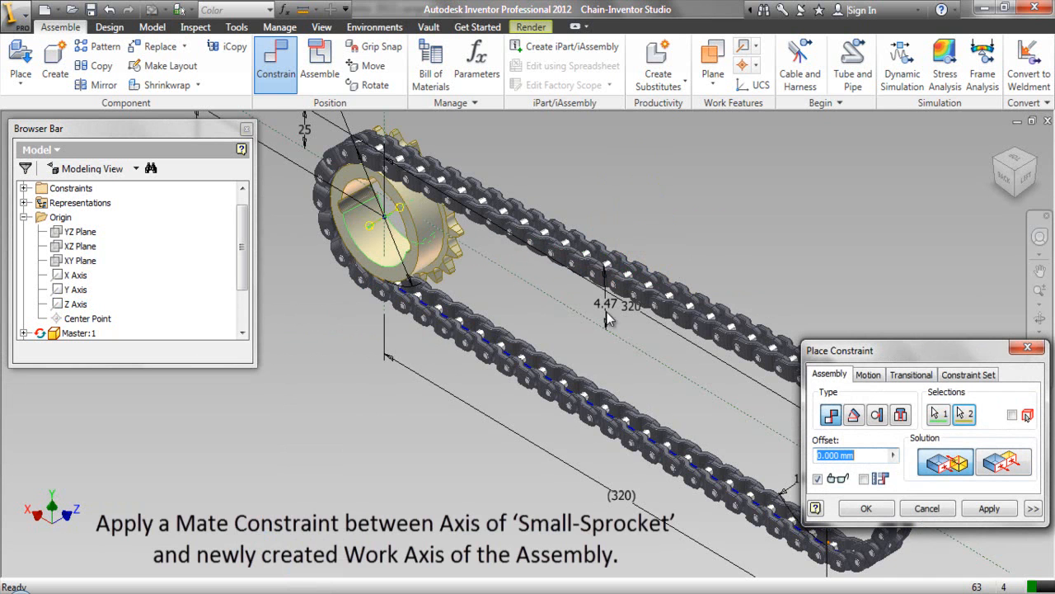
left_click(866, 508)
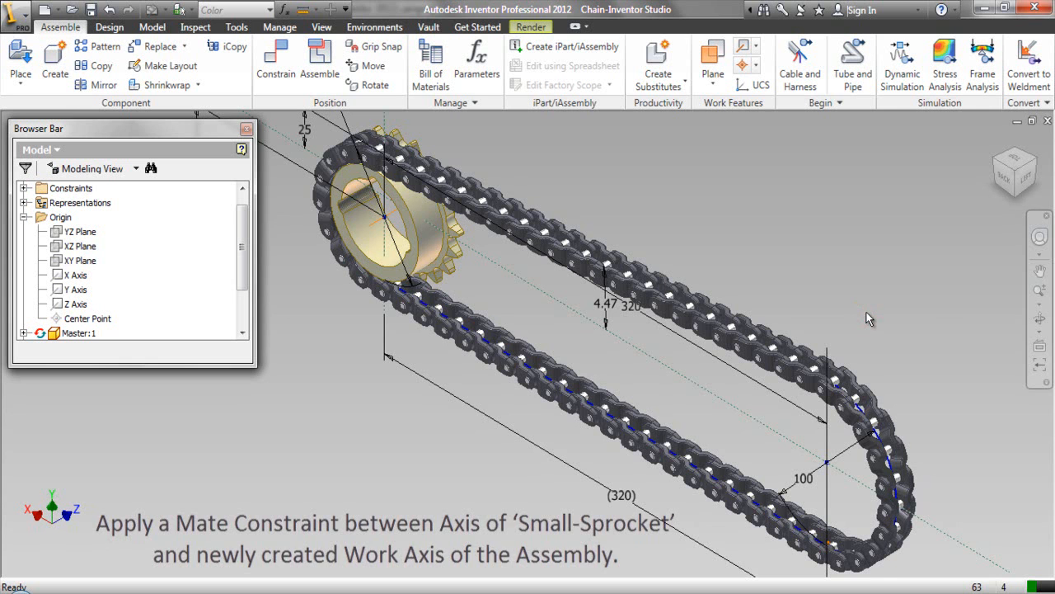
Mate the assembly's XY Plane to the Mid Plane of the Small-Sprocket with 0 mm offset.
left_click(1041, 270)
left_click_drag(626, 284, 748, 353)
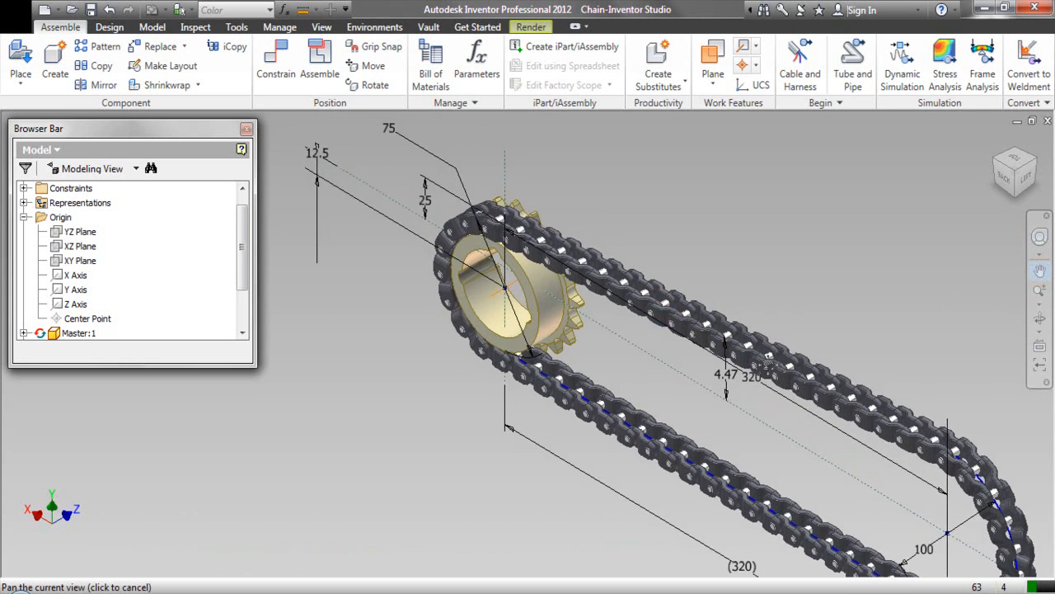
right_click(685, 179)
left_click(696, 183)
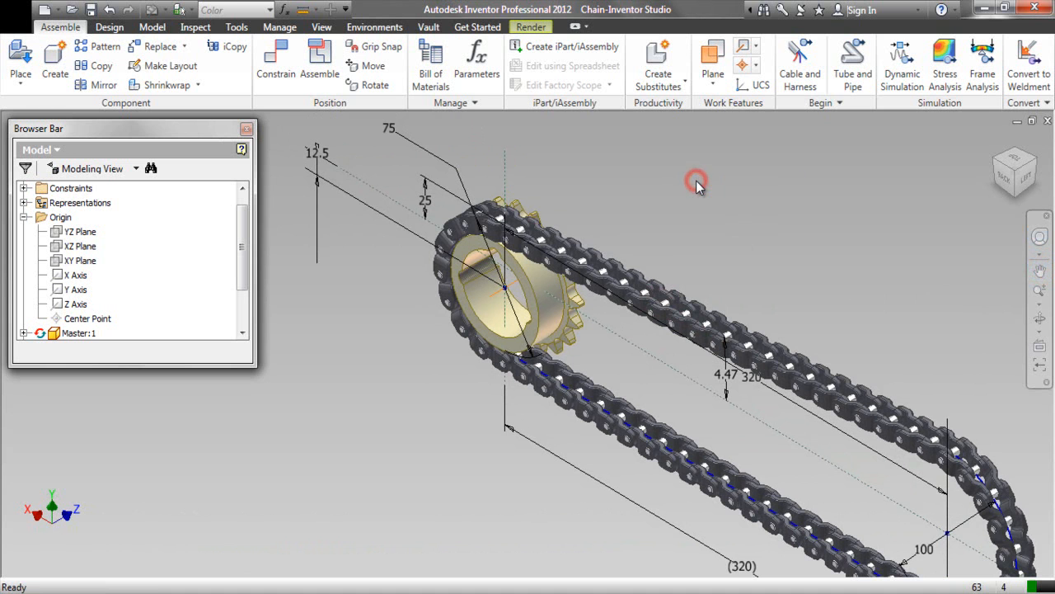
right_click(696, 181)
left_click(731, 161)
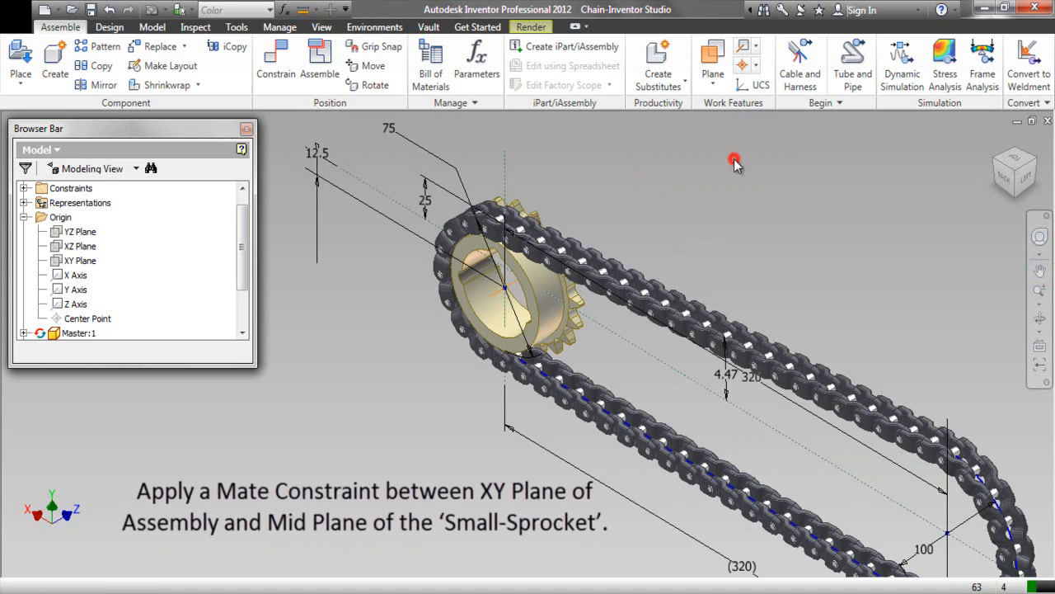
left_click_drag(924, 356, 886, 165)
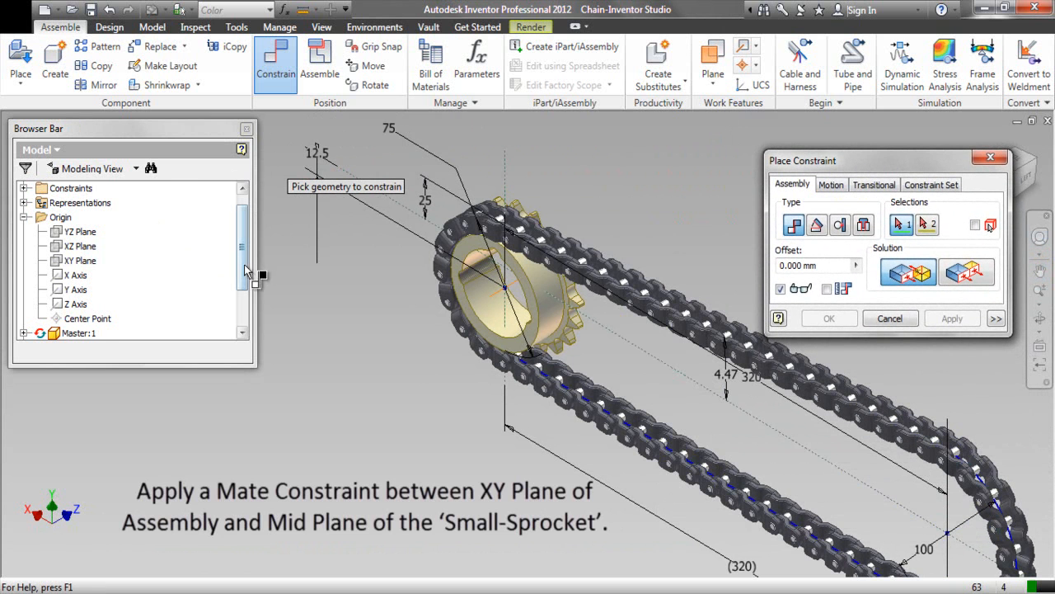
left_click_drag(244, 269, 245, 259)
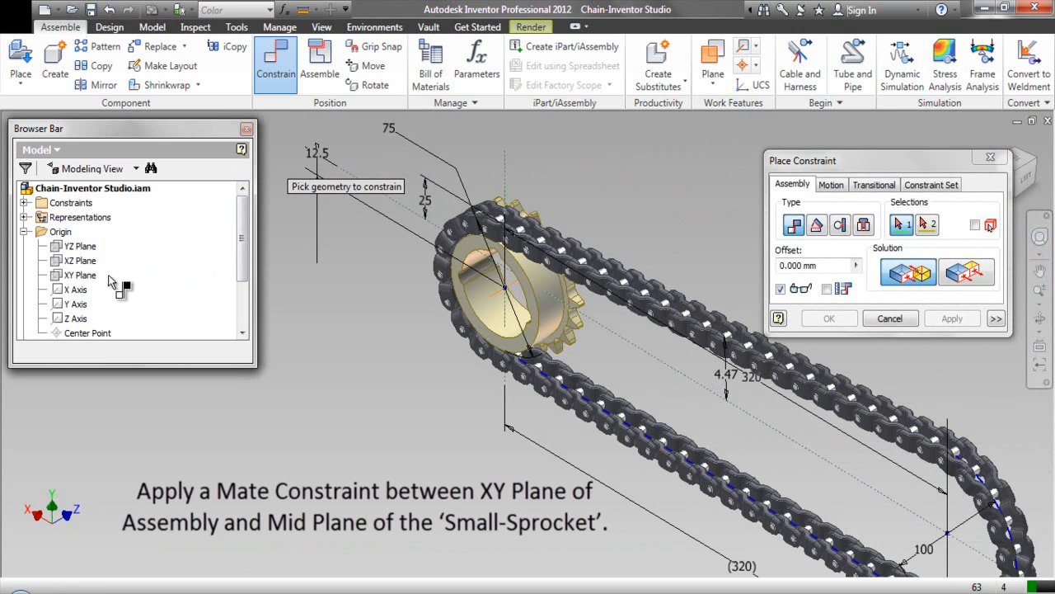
left_click(78, 275)
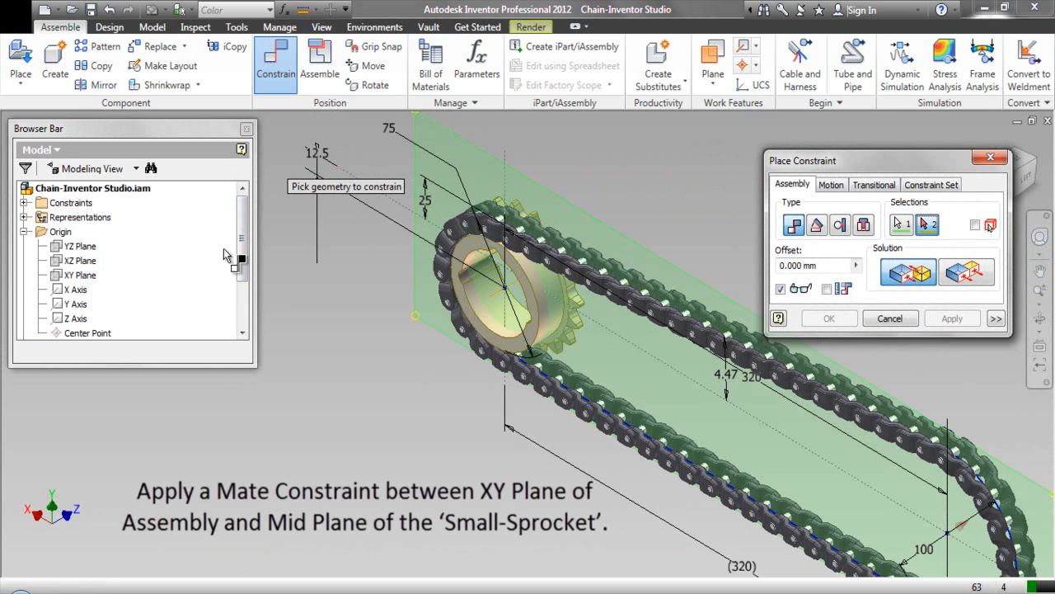
left_click_drag(243, 264, 239, 305)
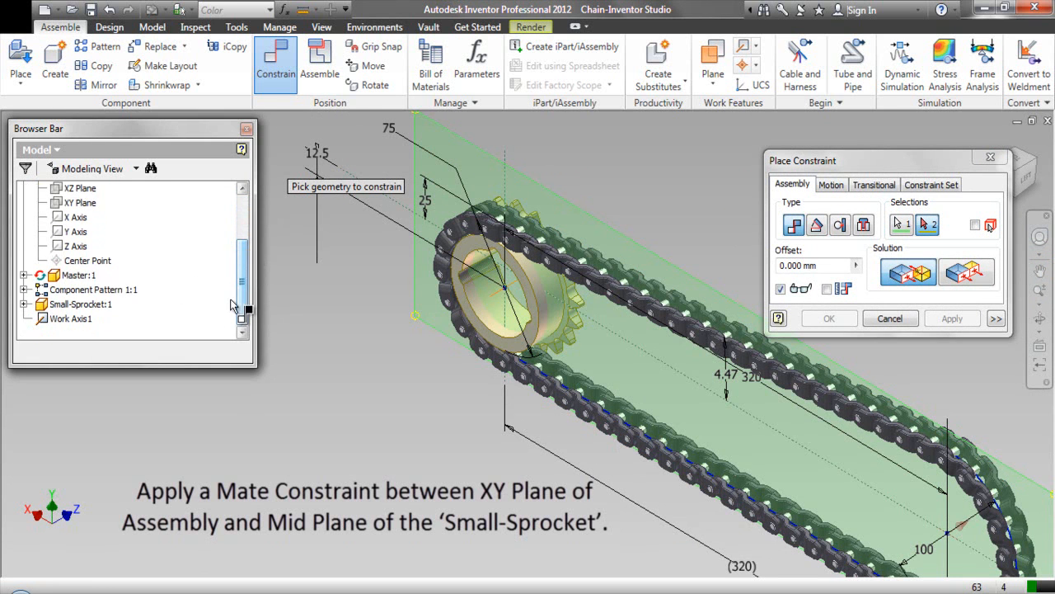
left_click(24, 304)
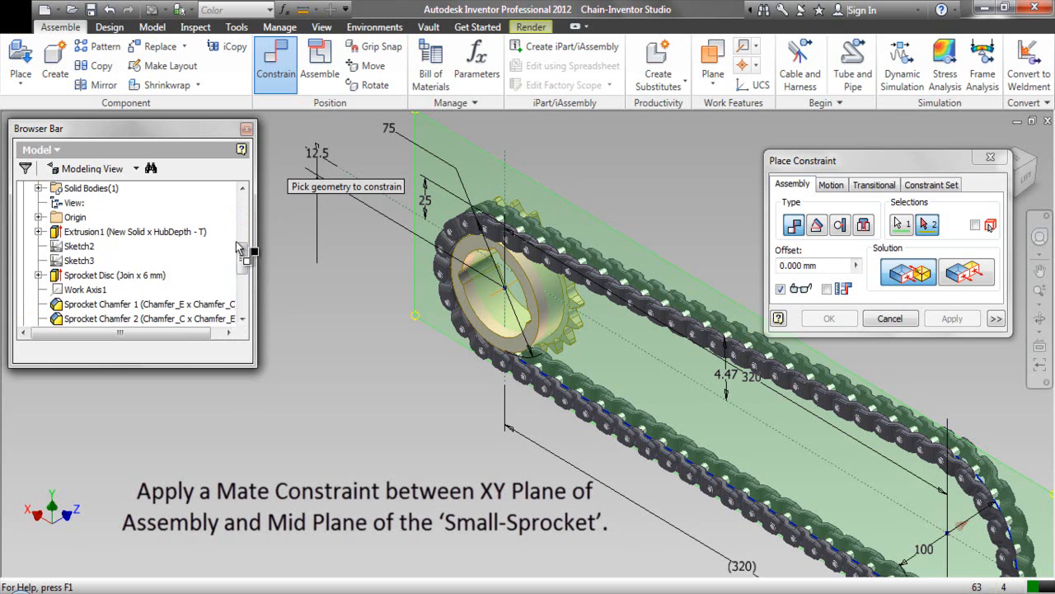
left_click_drag(241, 249, 244, 300)
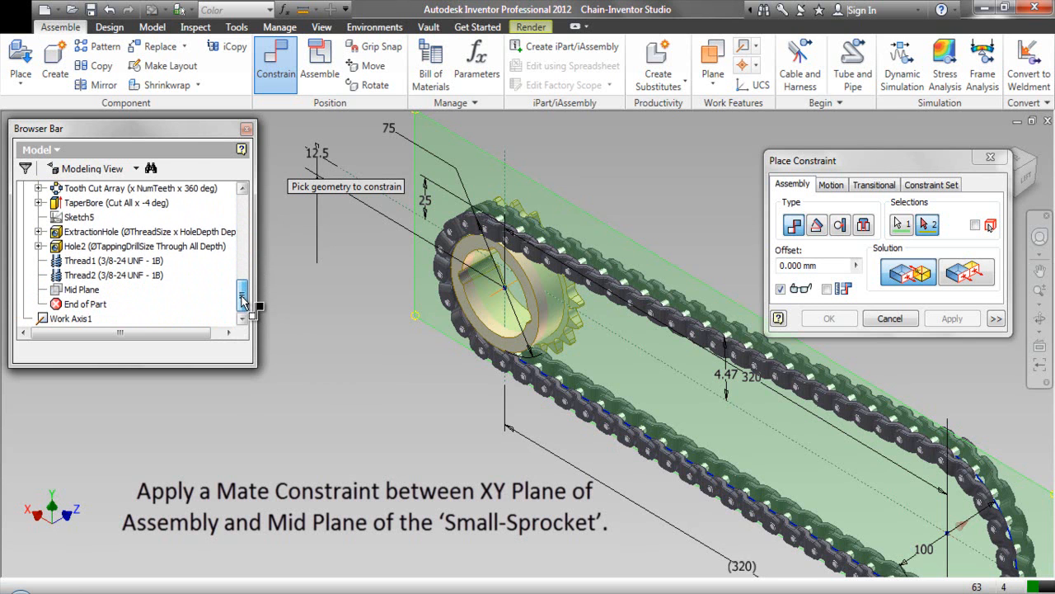
left_click(82, 290)
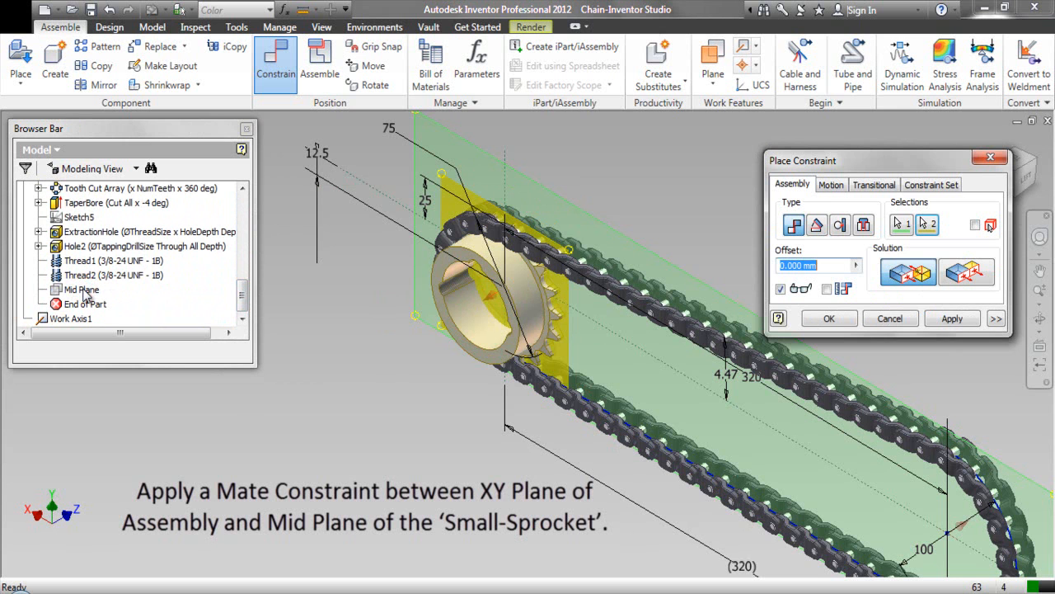
left_click(827, 318)
left_click(827, 273)
left_click(822, 253)
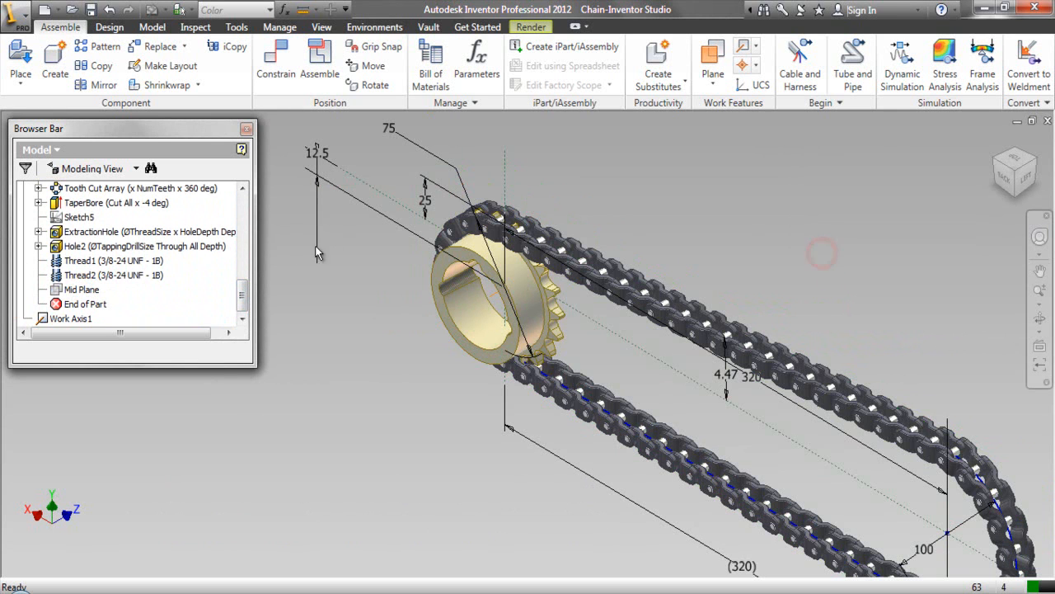
Collapse the whole model tree and place one Large-Sprocket from the Chain-Inventor Studio folder in the free space above the chain's larger end.
right_click(213, 289)
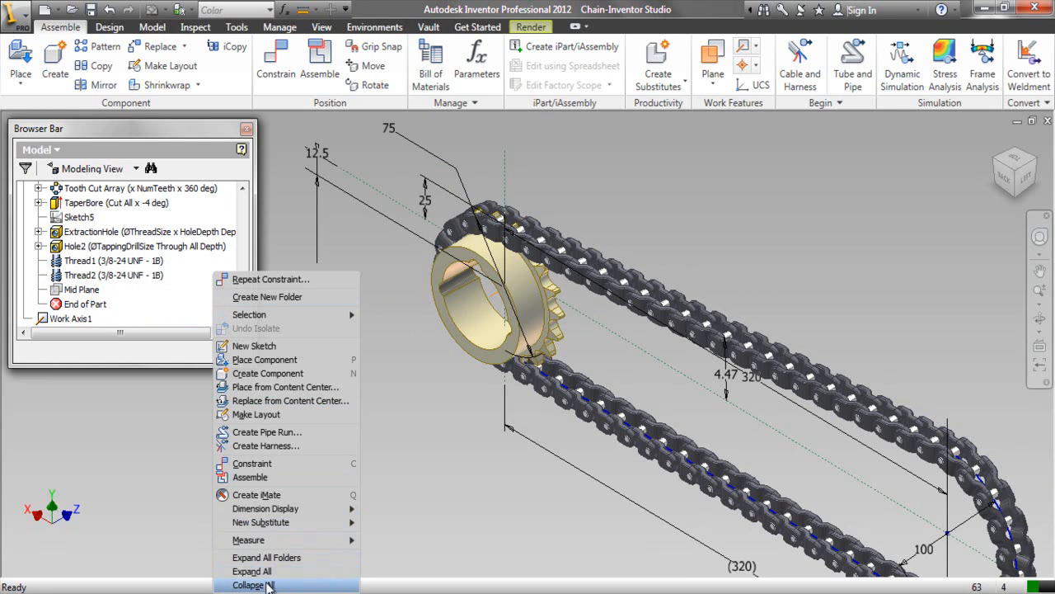
left_click(266, 583)
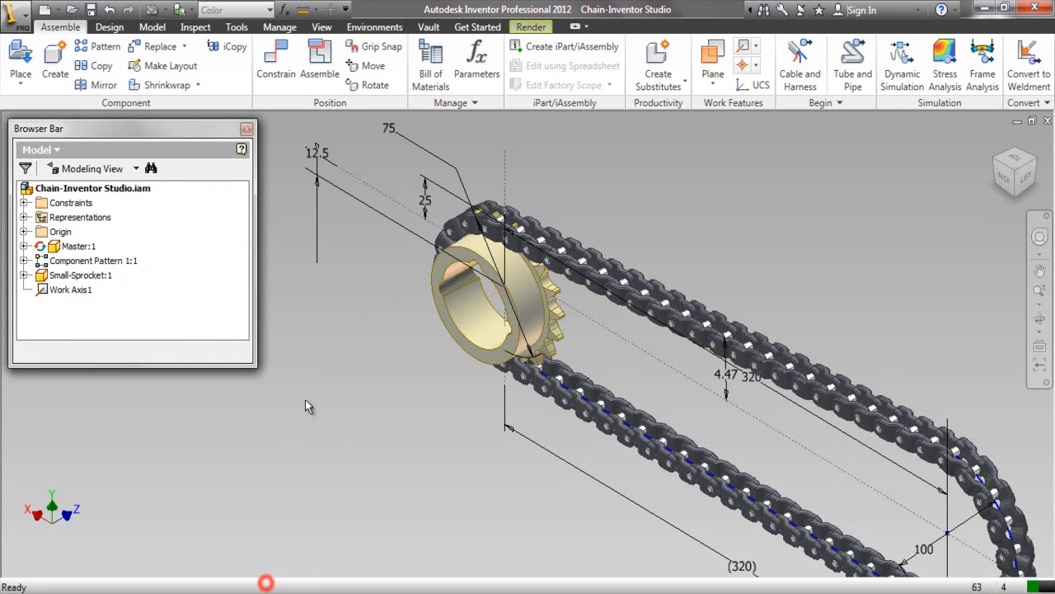
left_click(1040, 237)
left_click_drag(934, 260, 873, 273)
left_click(880, 212)
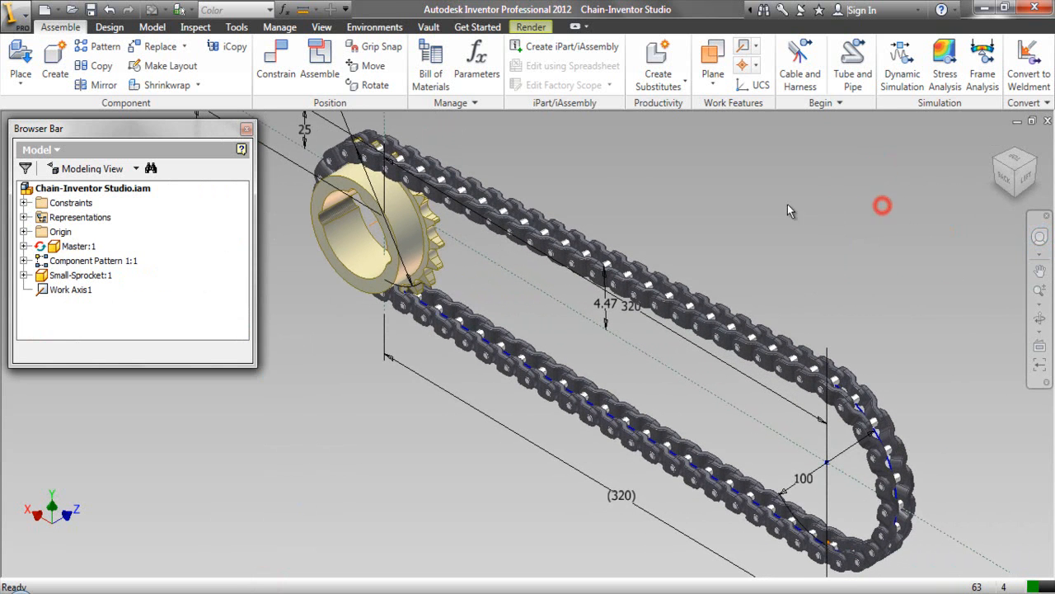
right_click(710, 200)
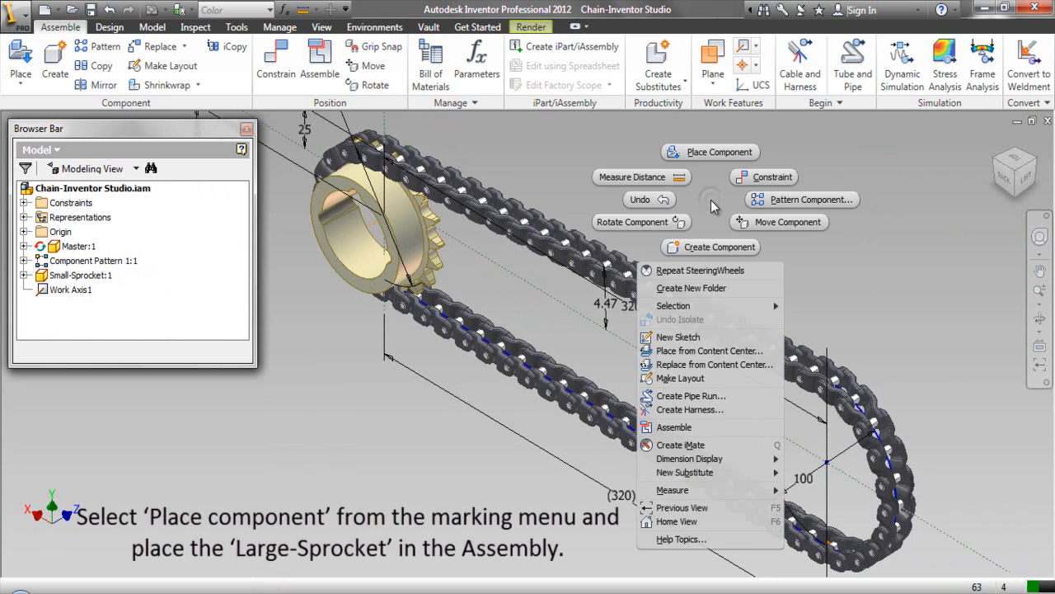
left_click(713, 153)
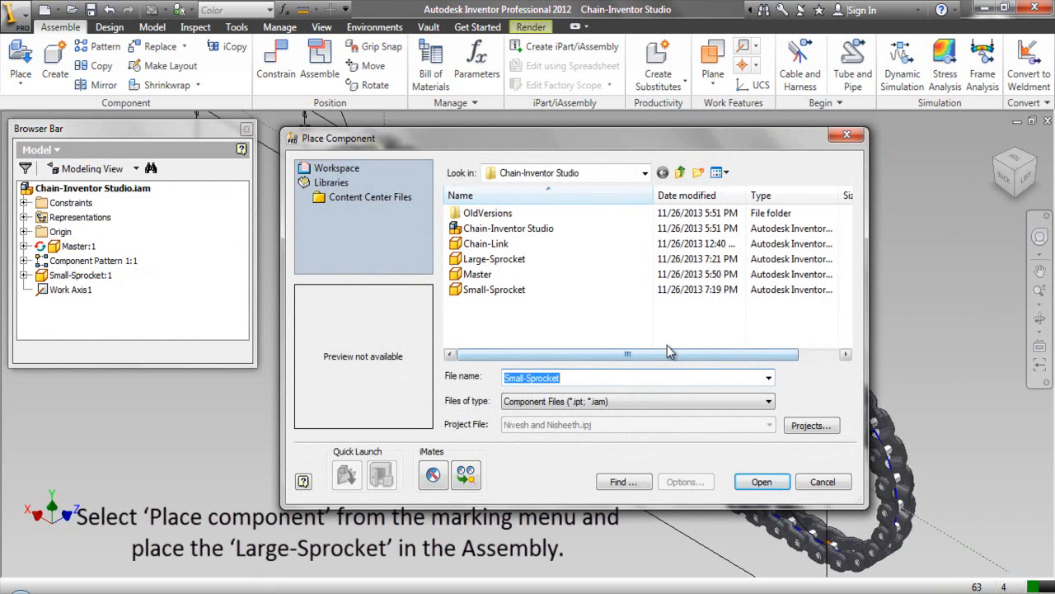
left_click(499, 259)
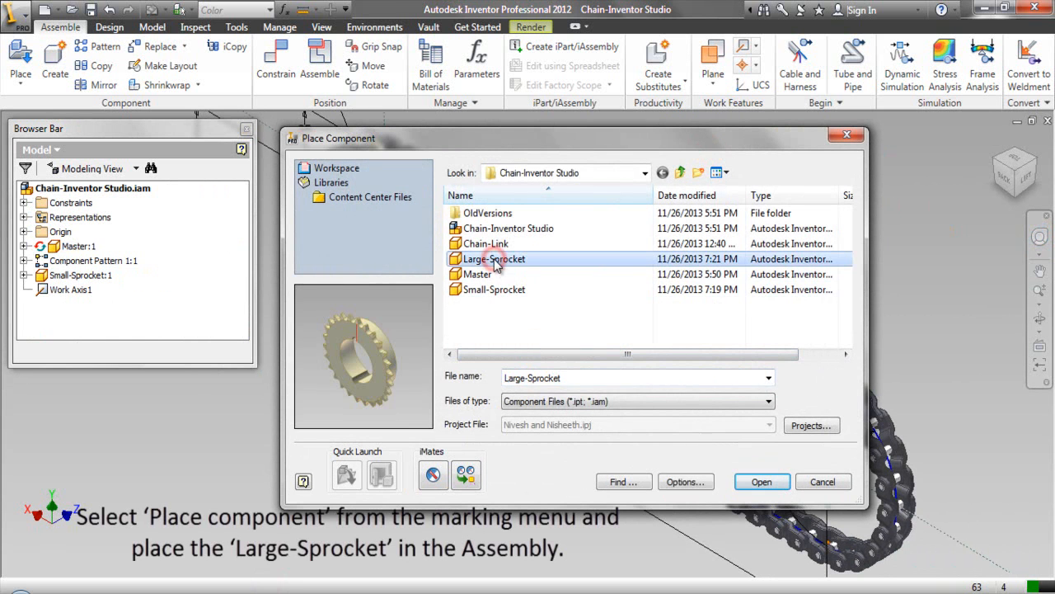
left_click(760, 481)
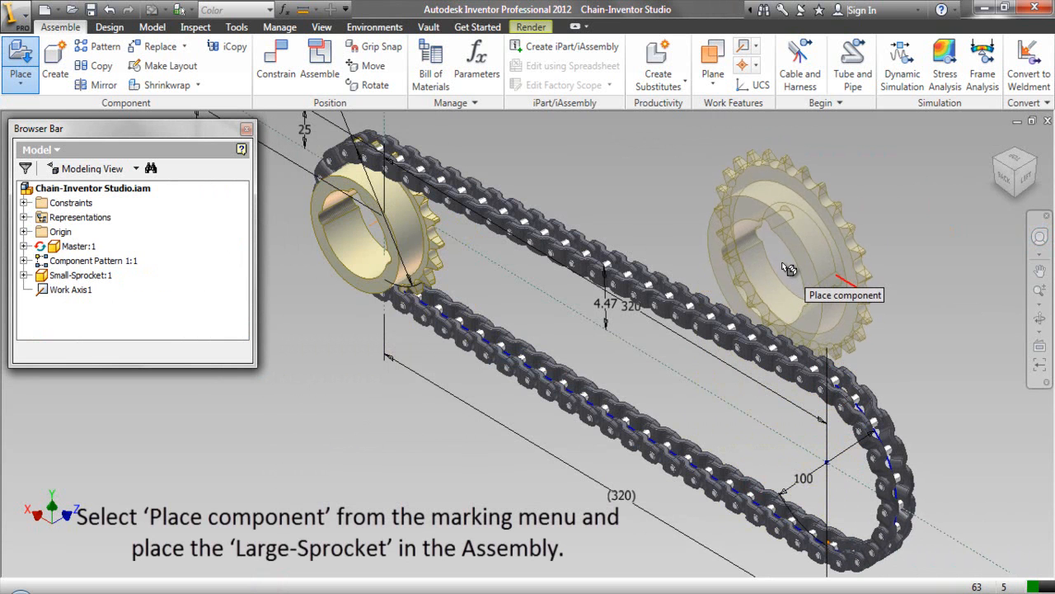
left_click(812, 263)
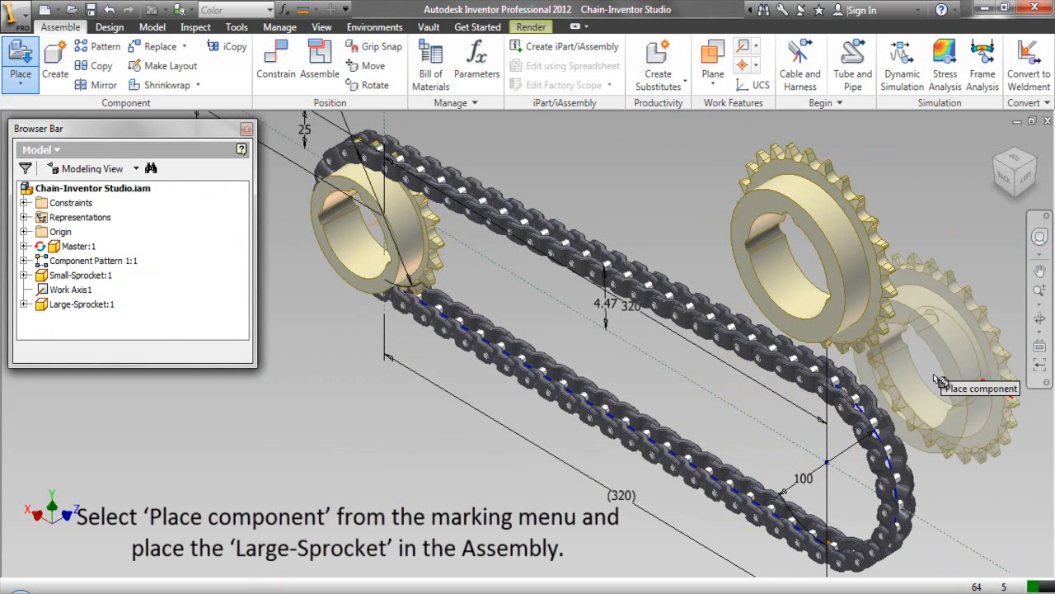
right_click(935, 410)
left_click(967, 418)
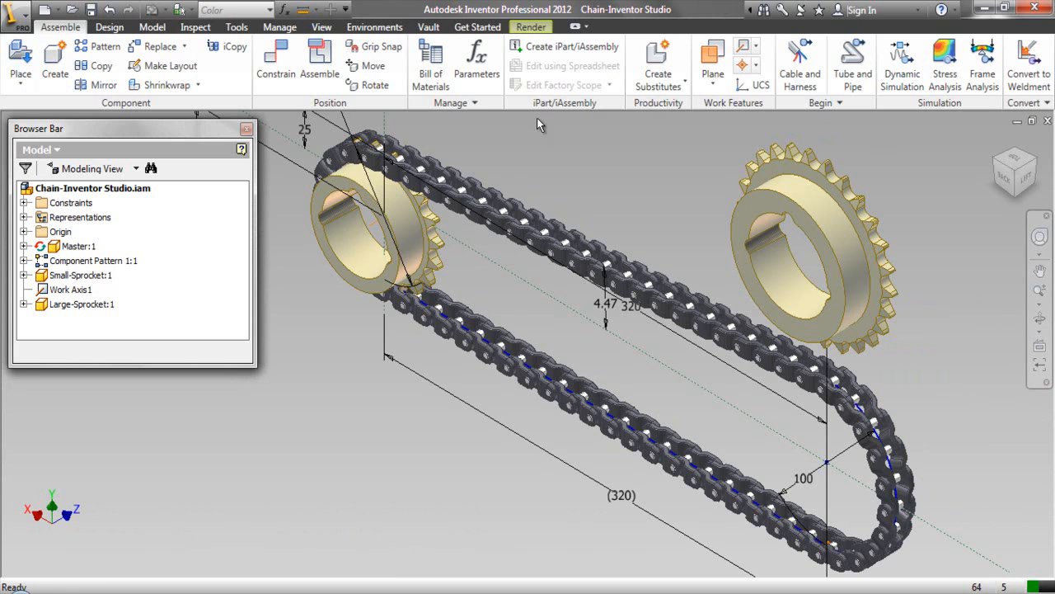
Mate the axis of the Large-Sprocket's bore to the assembly's Z Axis with 0 mm offset.
left_click(275, 77)
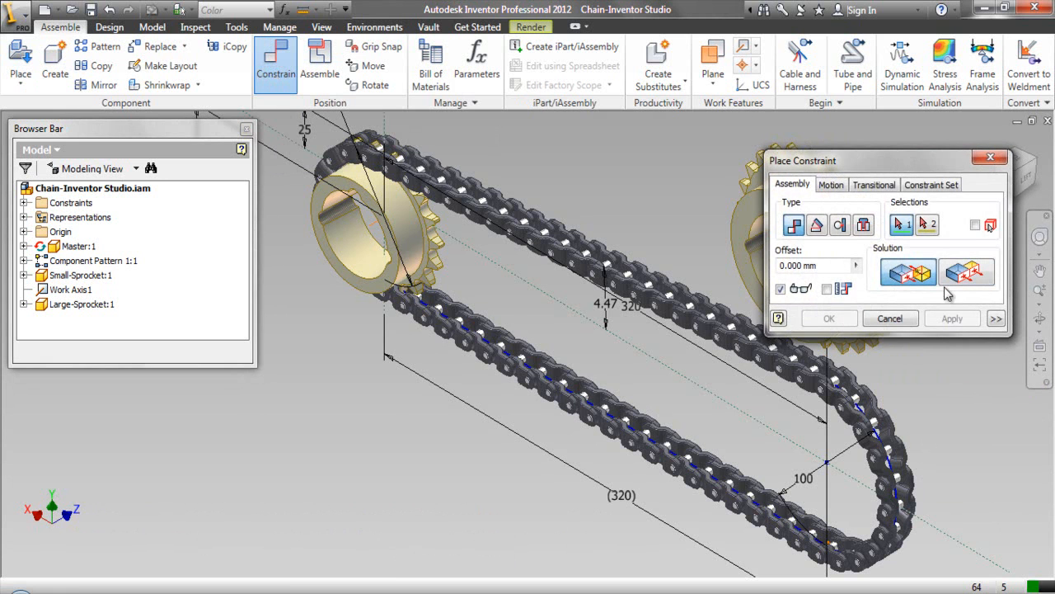
left_click_drag(922, 163, 586, 141)
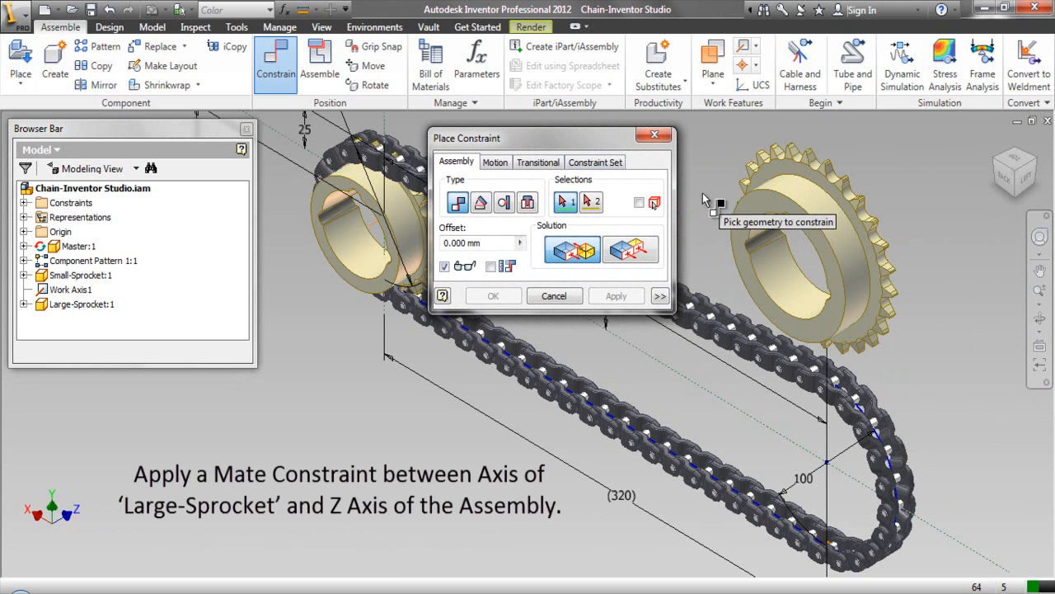
left_click(760, 225)
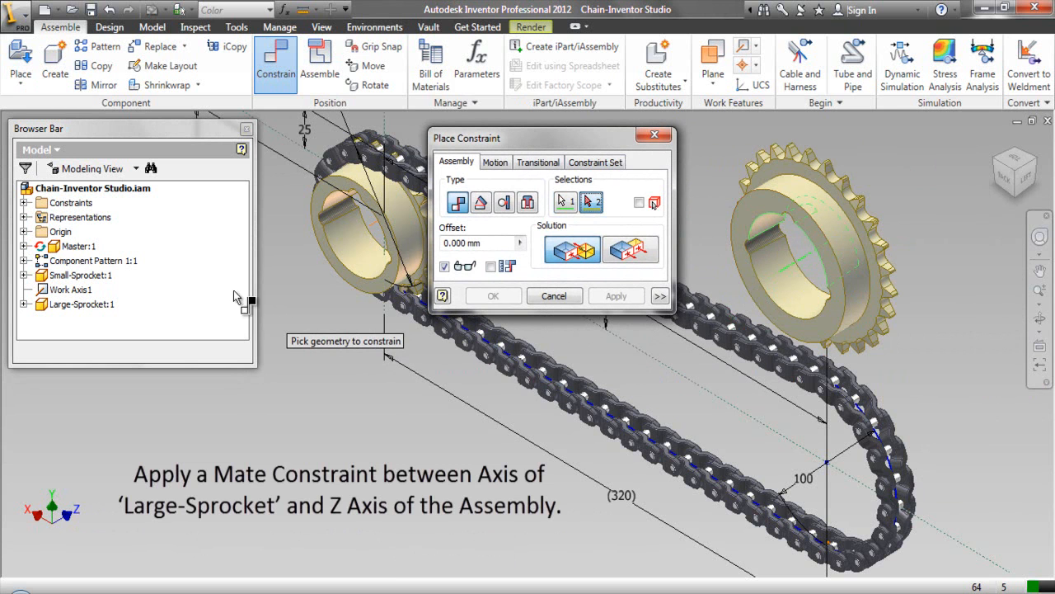
left_click(24, 232)
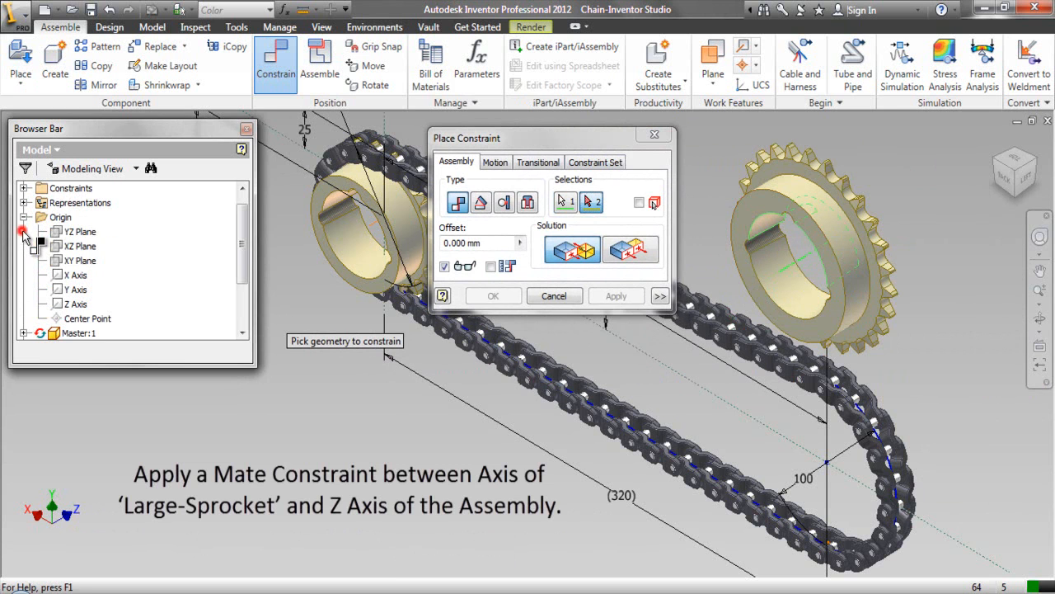
left_click(73, 304)
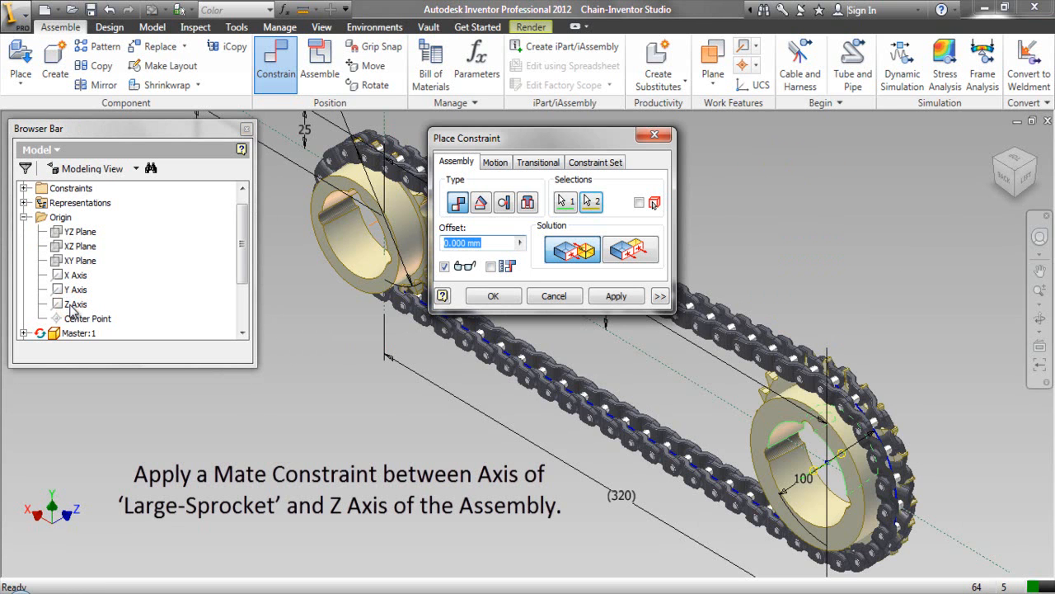
left_click(492, 297)
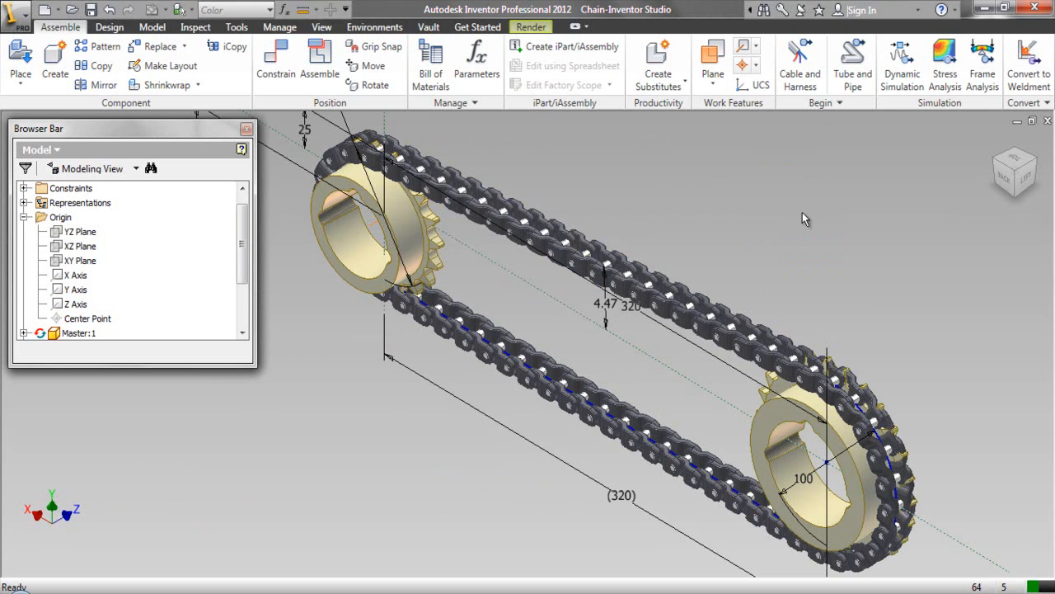
Slide the Large-Sprocket along its axis until it sits clear of the chain loop.
left_click(1041, 270)
left_click_drag(832, 474, 657, 409)
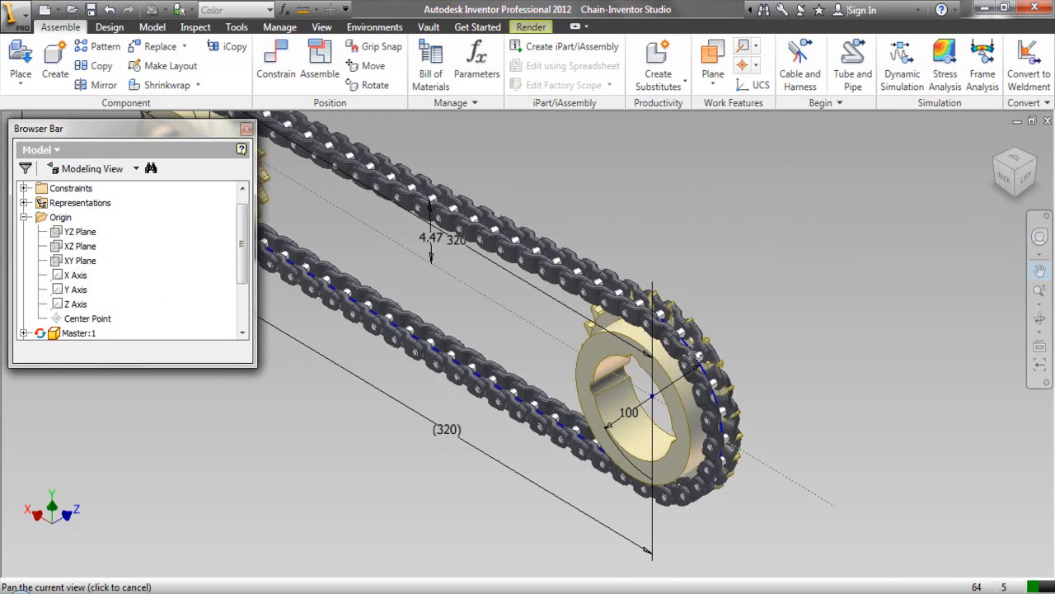
right_click(760, 246)
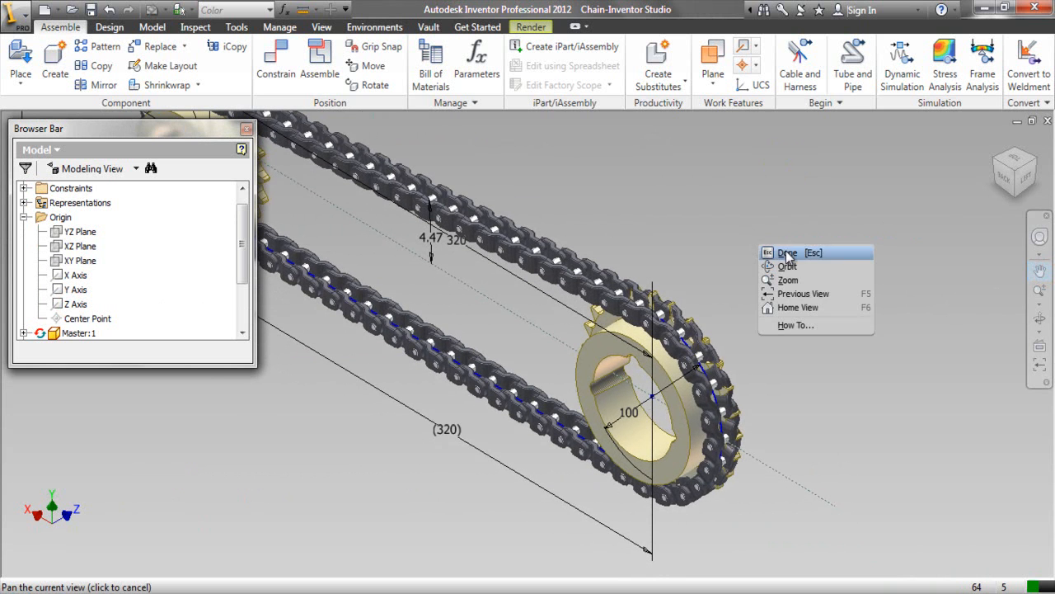
left_click(787, 253)
left_click_drag(670, 378, 844, 303)
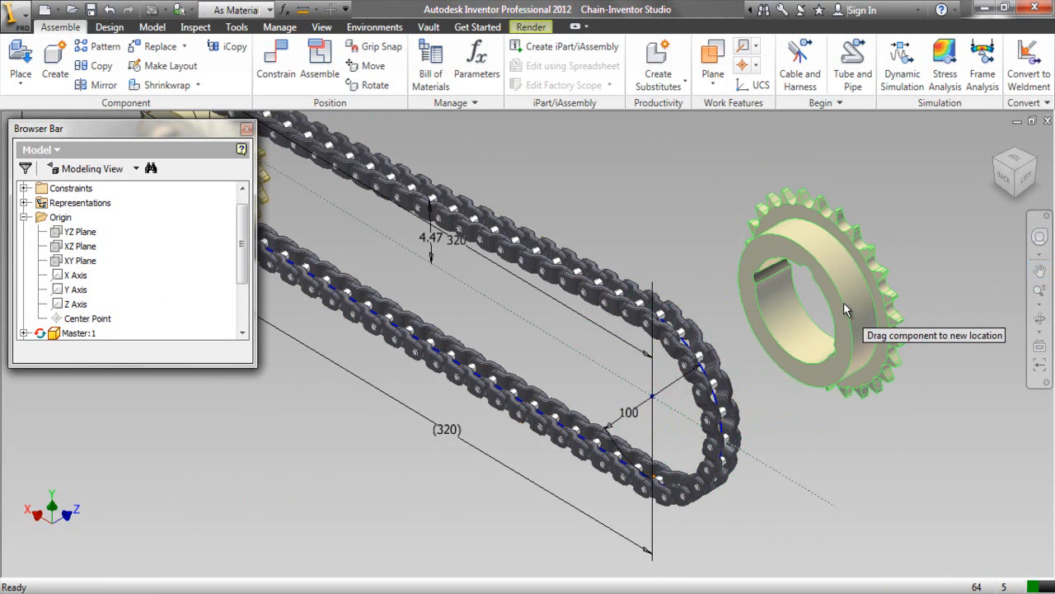
left_click(653, 208)
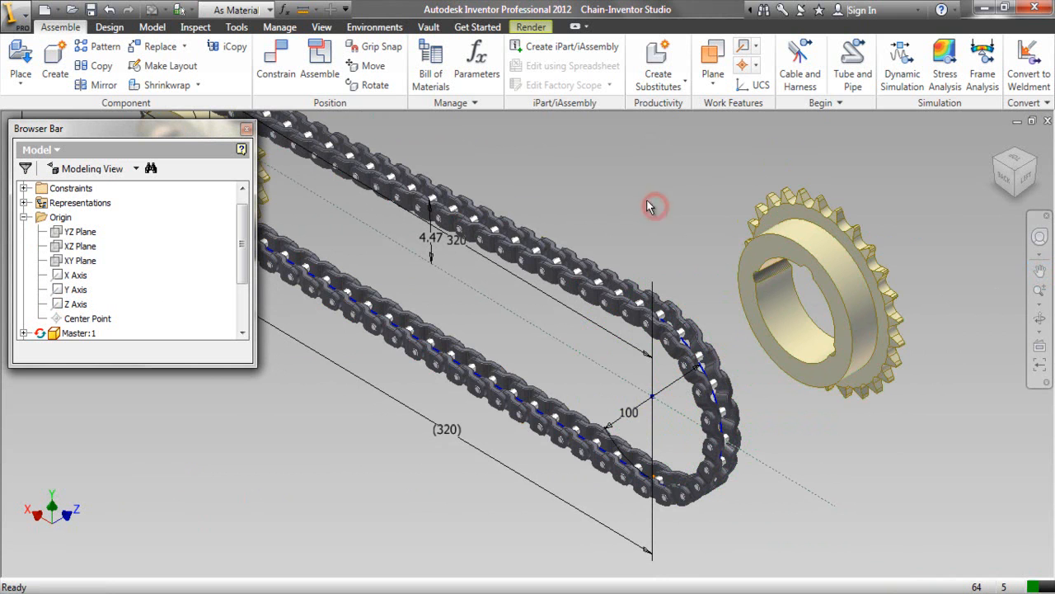
Mate the assembly's XY Plane to the Mid Plane of the Large-Sprocket with 0 mm offset.
right_click(588, 180)
left_click(624, 158)
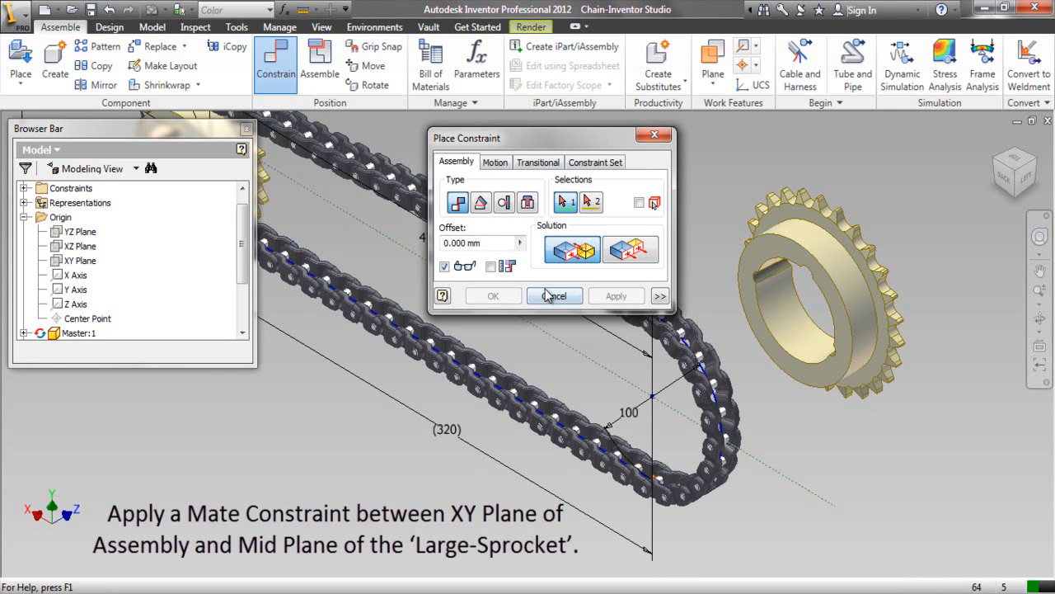
left_click_drag(242, 269, 247, 262)
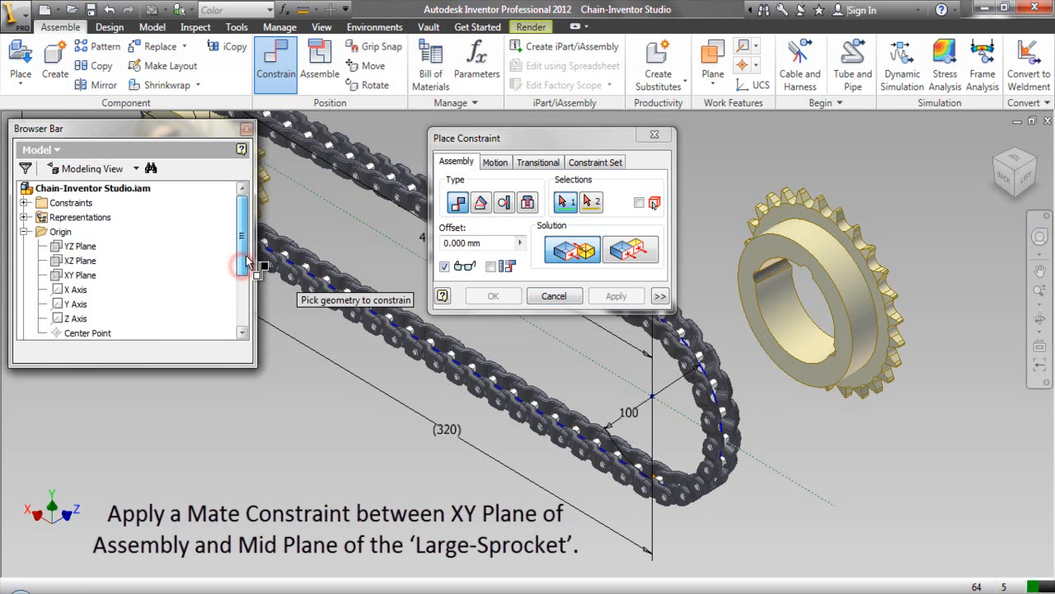
left_click(91, 276)
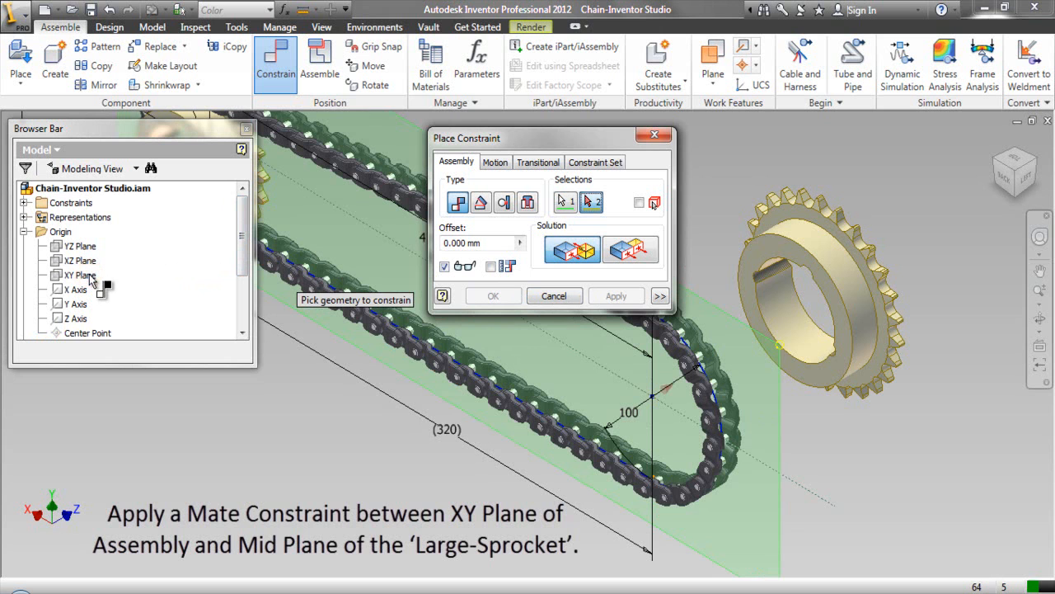
left_click_drag(241, 246, 244, 308)
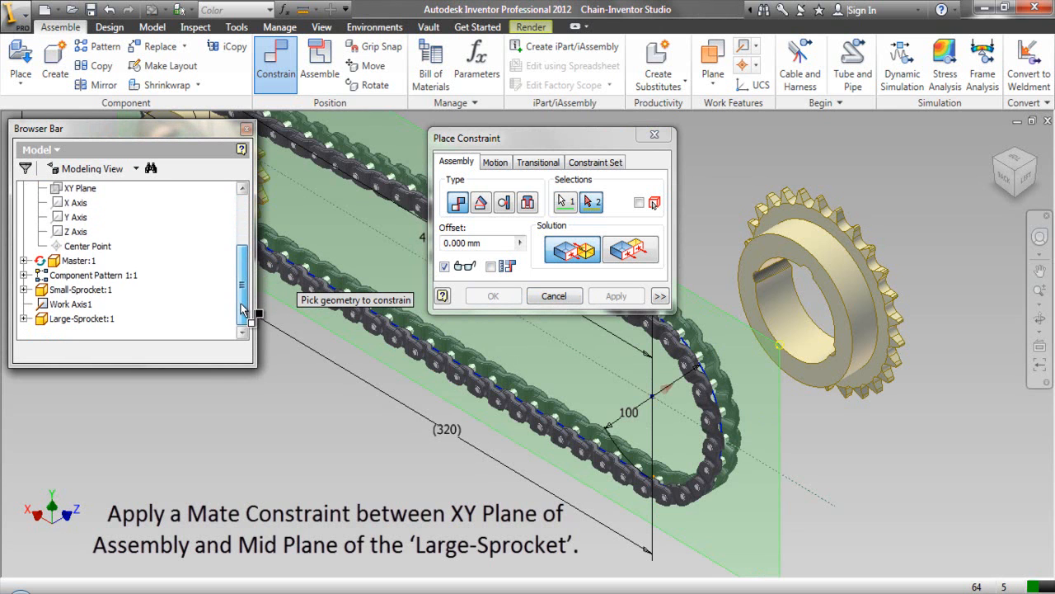
left_click(25, 321)
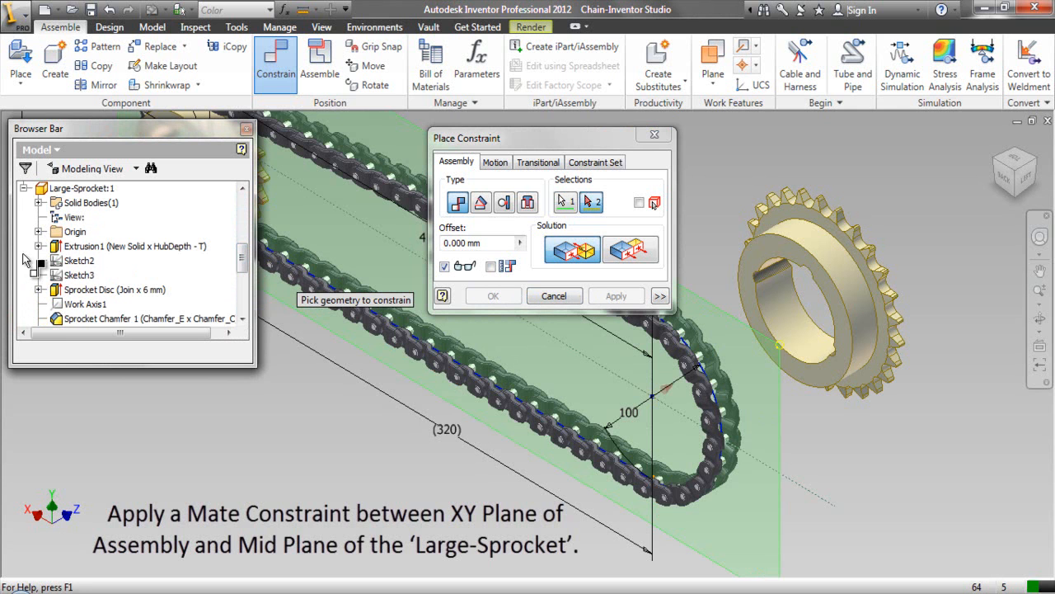
left_click_drag(241, 262, 247, 306)
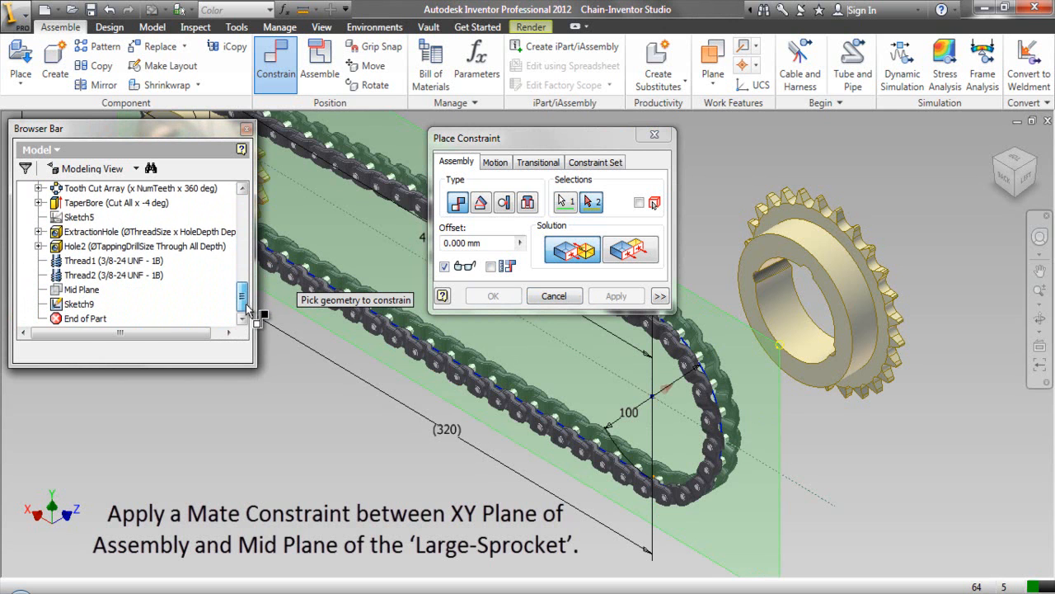
left_click(93, 293)
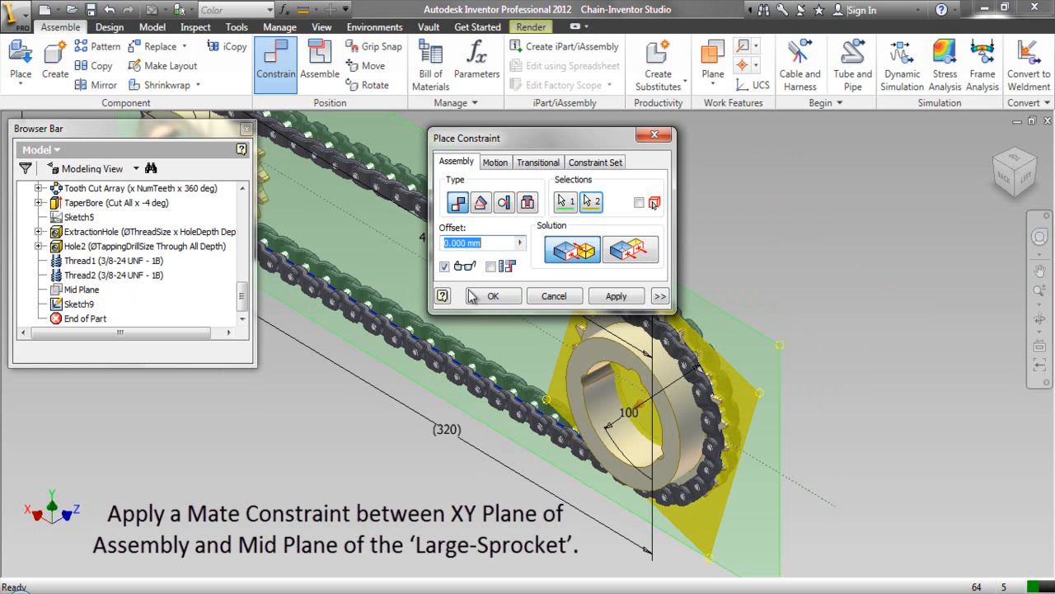
left_click(493, 297)
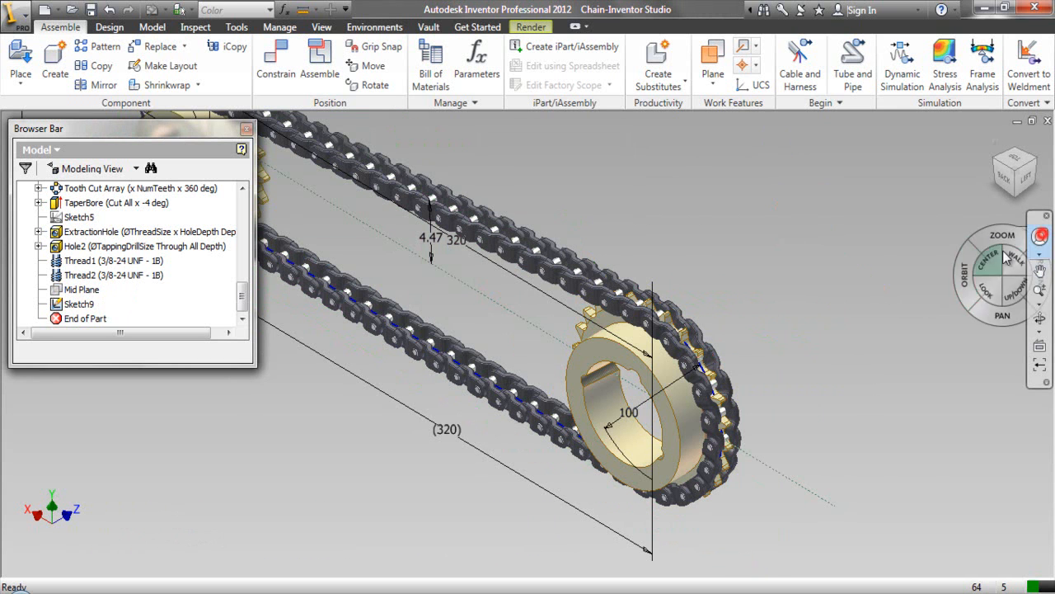
Collapse the whole model tree and save the Chain-Inventor Studio assembly together with all its changed dependent files.
left_click(1040, 237)
left_click_drag(945, 322, 890, 321)
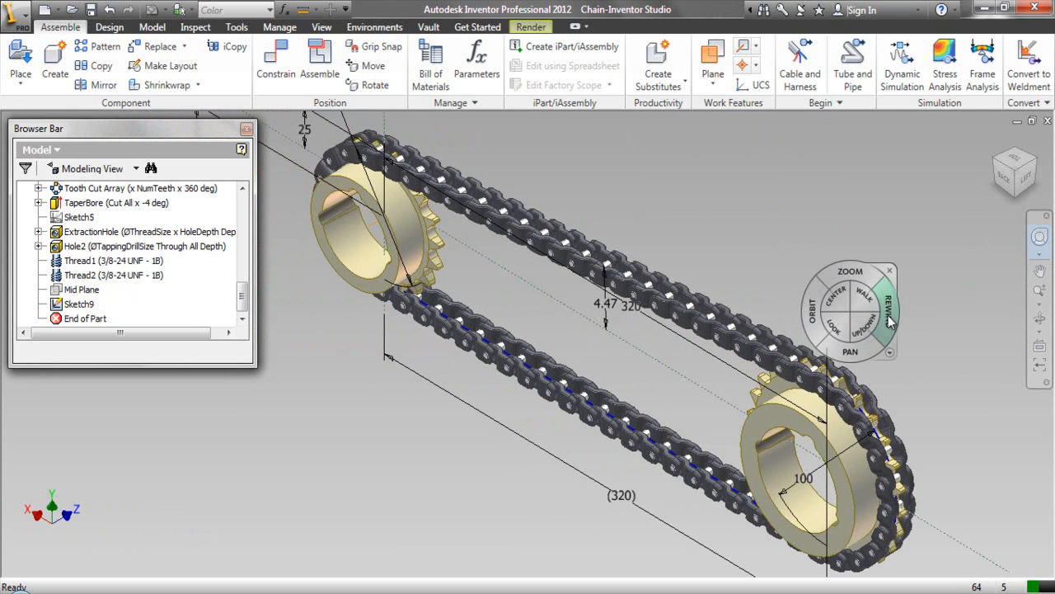
left_click(889, 271)
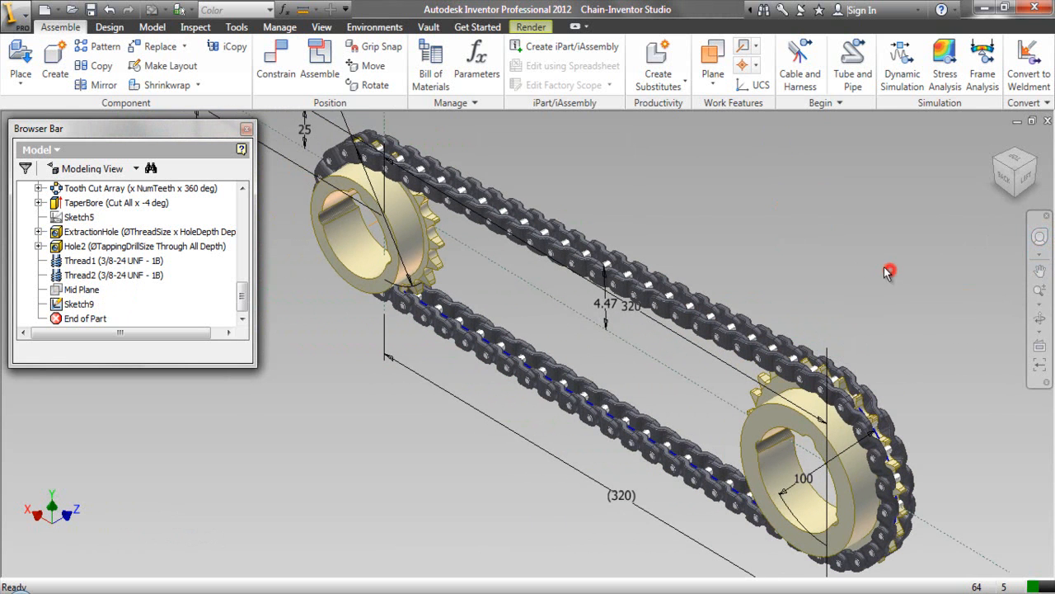
right_click(221, 281)
left_click(253, 582)
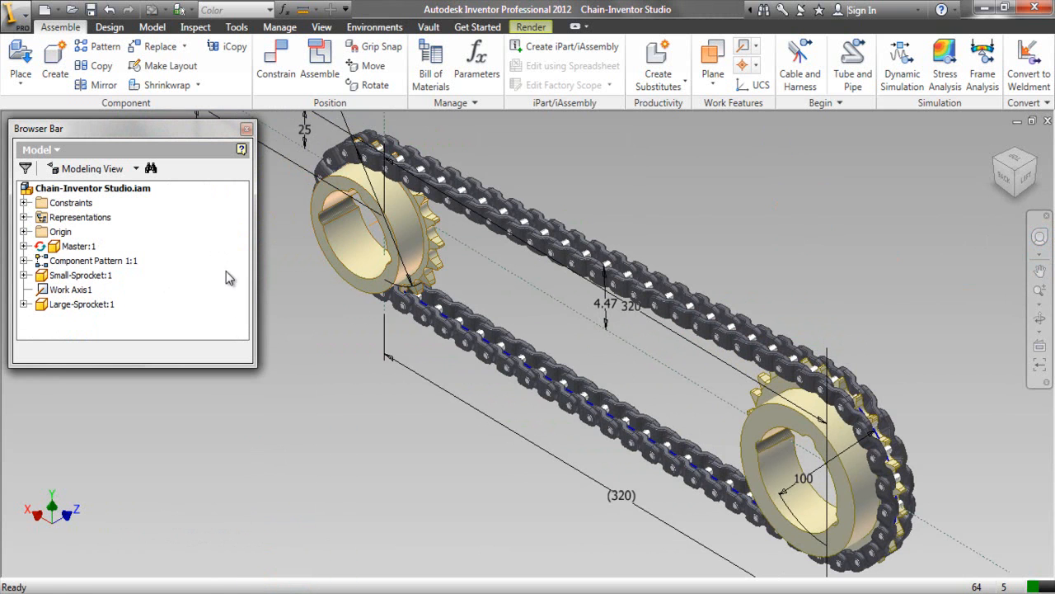
left_click(90, 10)
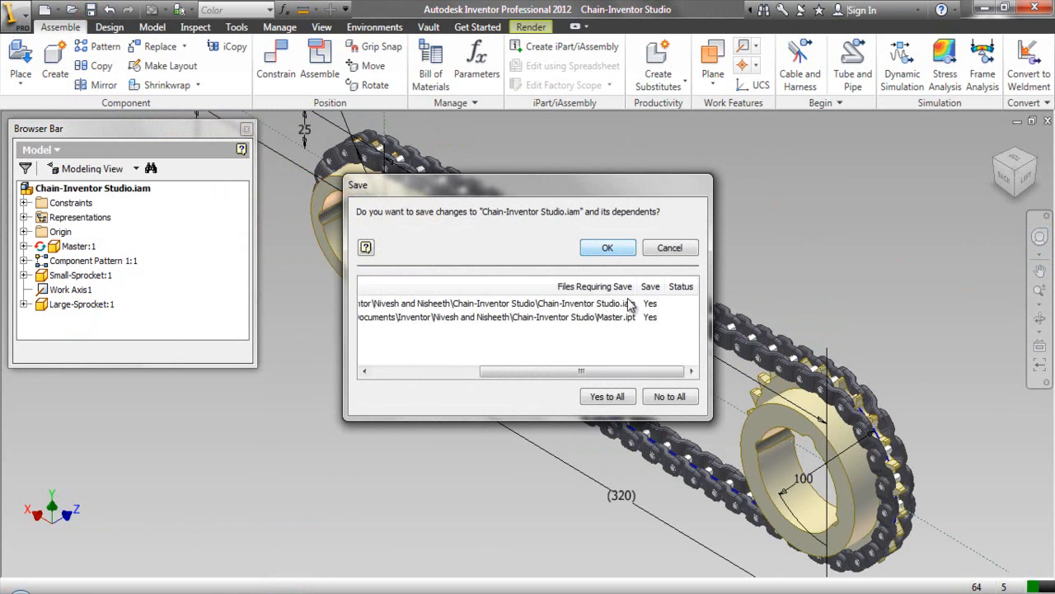
left_click(610, 396)
left_click(610, 249)
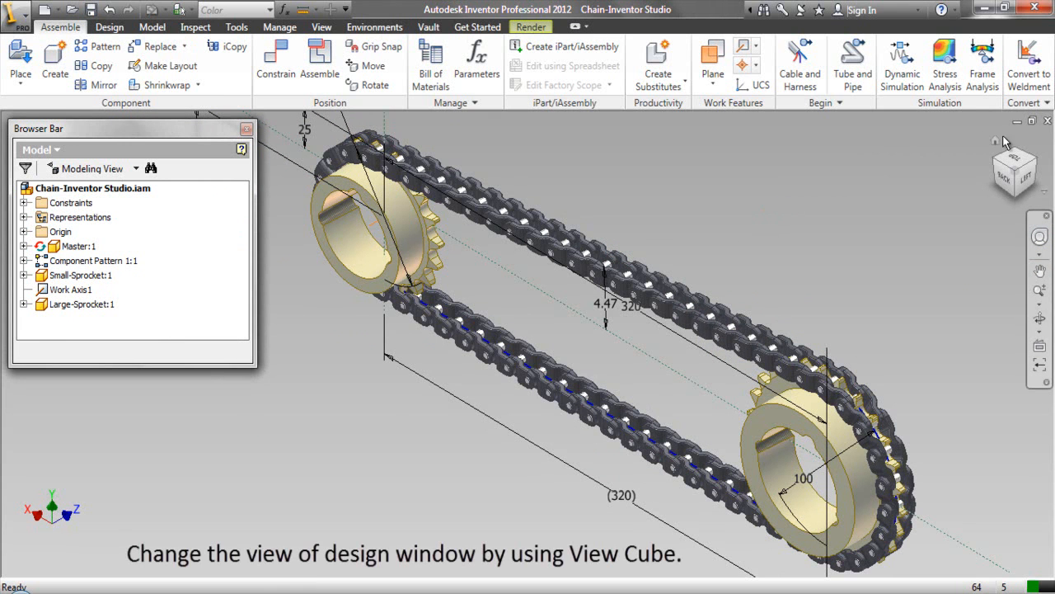
Turn the assembly to an isometric view from the opposite side and frame the flat faces of both sprockets.
left_click(1016, 156)
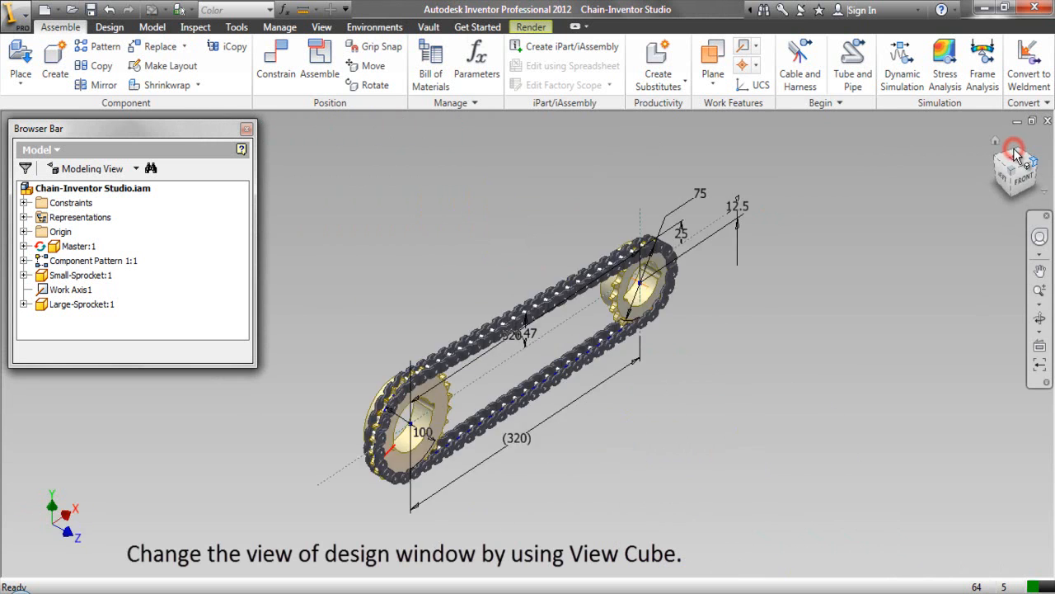
left_click(1040, 271)
right_click(561, 327)
left_click(581, 345)
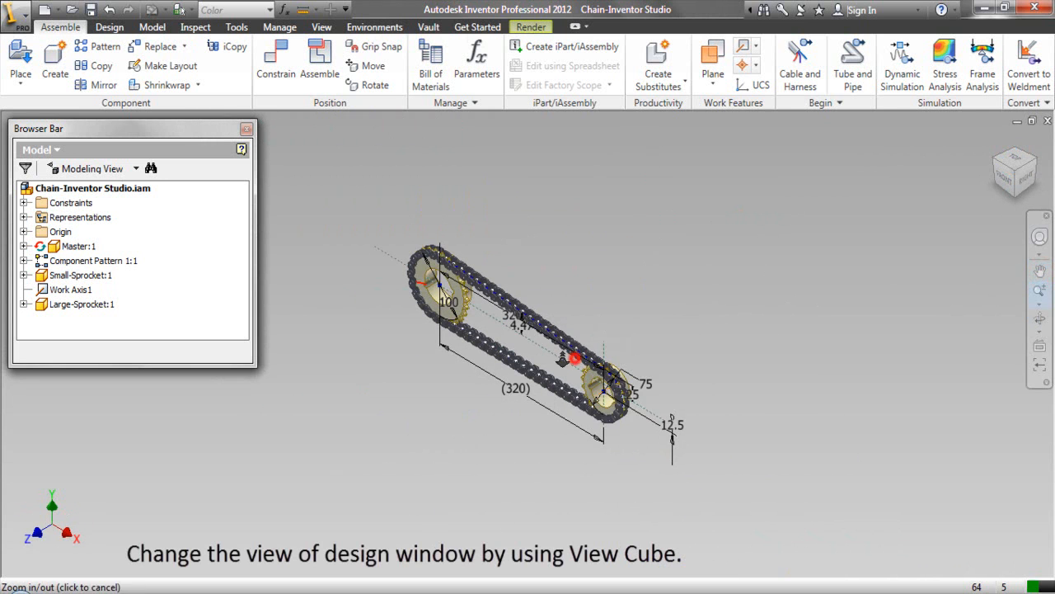
left_click_drag(574, 356, 549, 410)
right_click(532, 350)
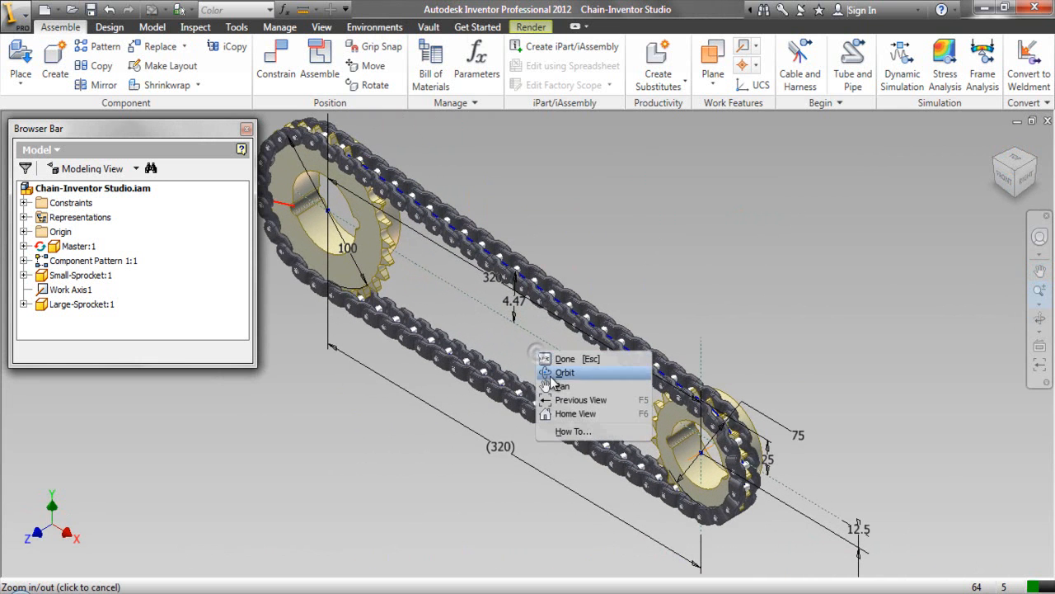
left_click(563, 384)
left_click_drag(562, 387, 613, 410)
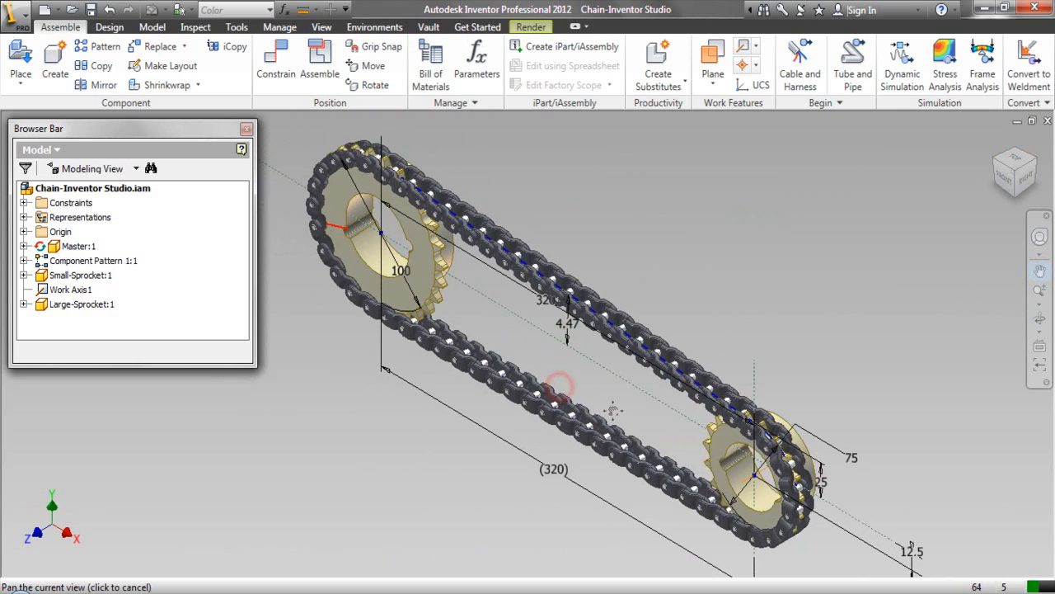
right_click(632, 203)
left_click(649, 210)
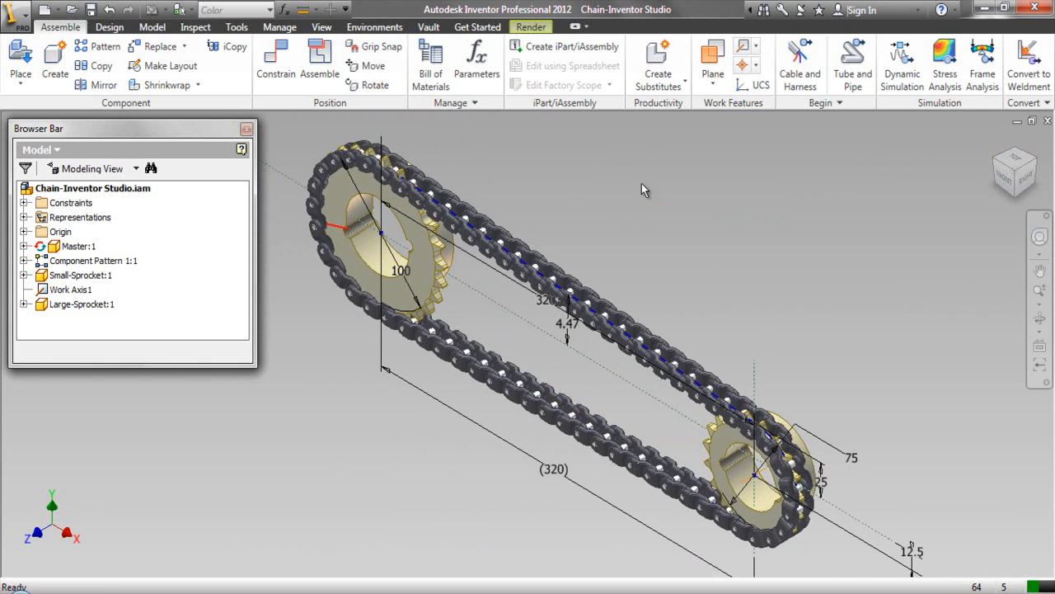
Apply a forward rotation motion constraint from the axis of the Large-Sprocket to the axis of the Small-Sprocket.
right_click(660, 215)
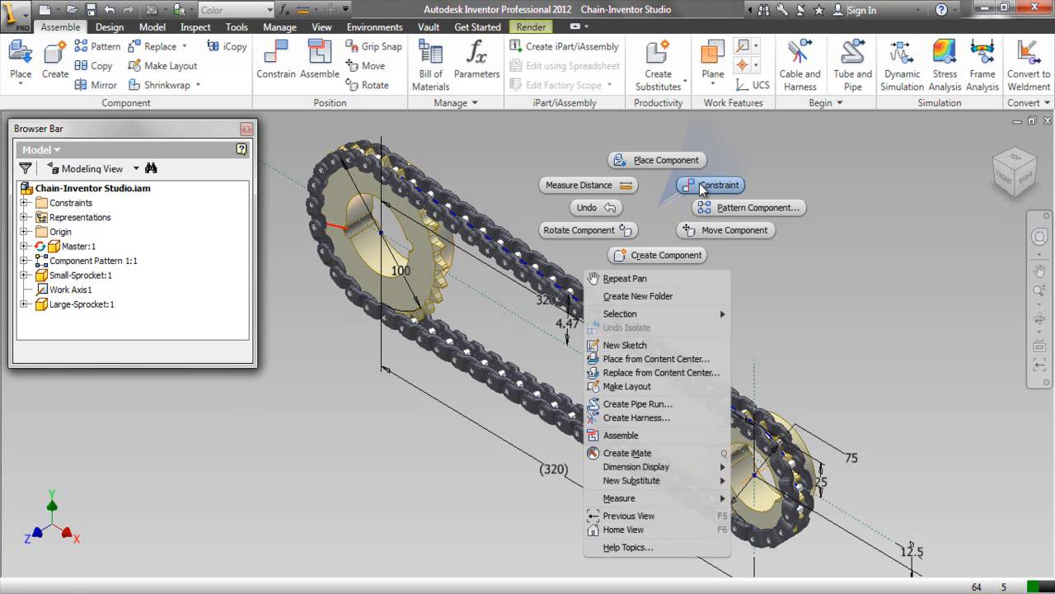
left_click(701, 186)
left_click_drag(568, 140, 912, 195)
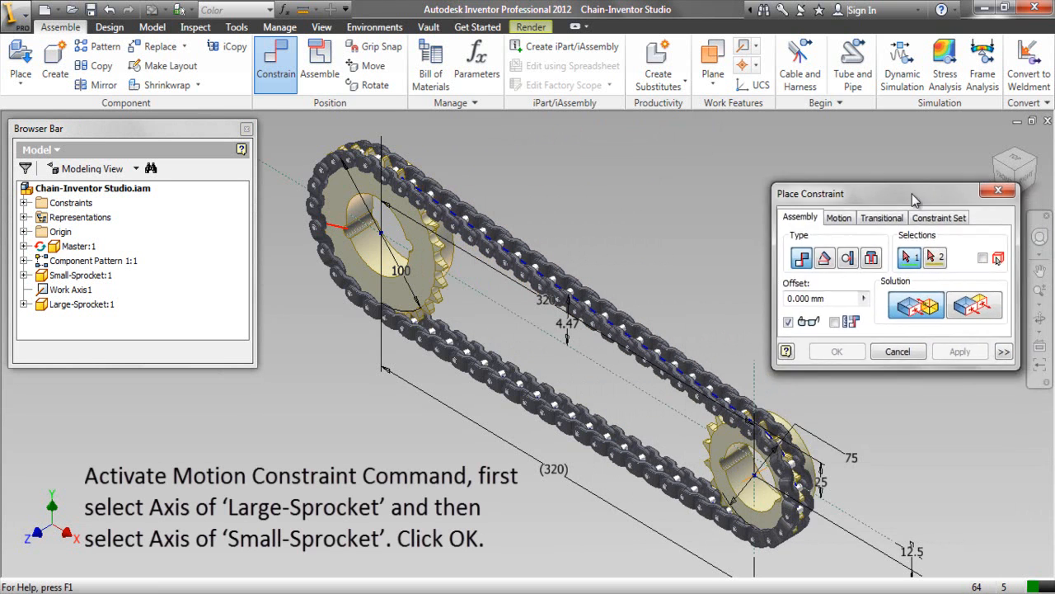
left_click(836, 218)
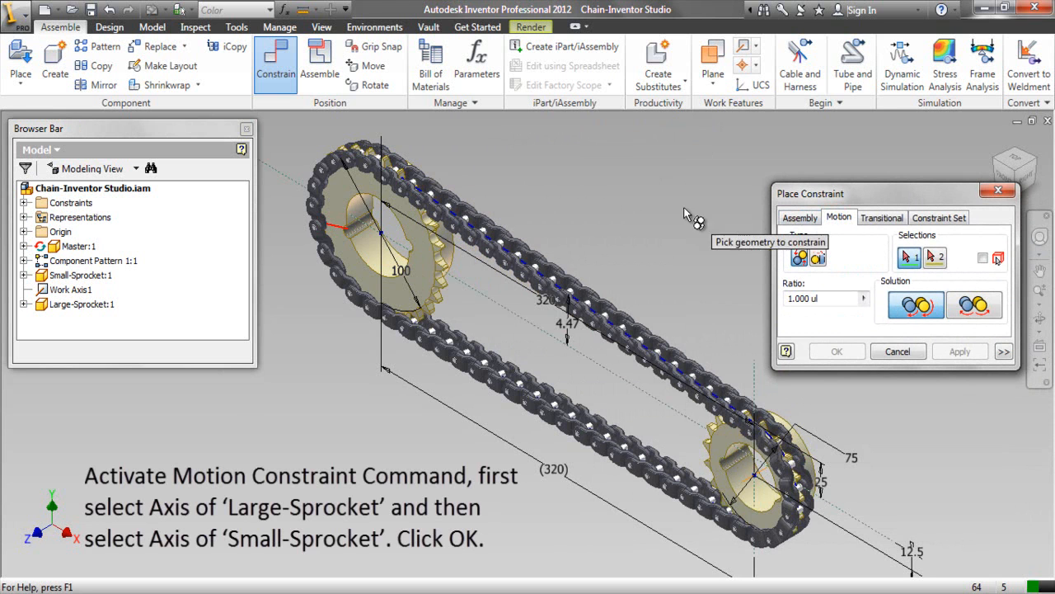
left_click(363, 208)
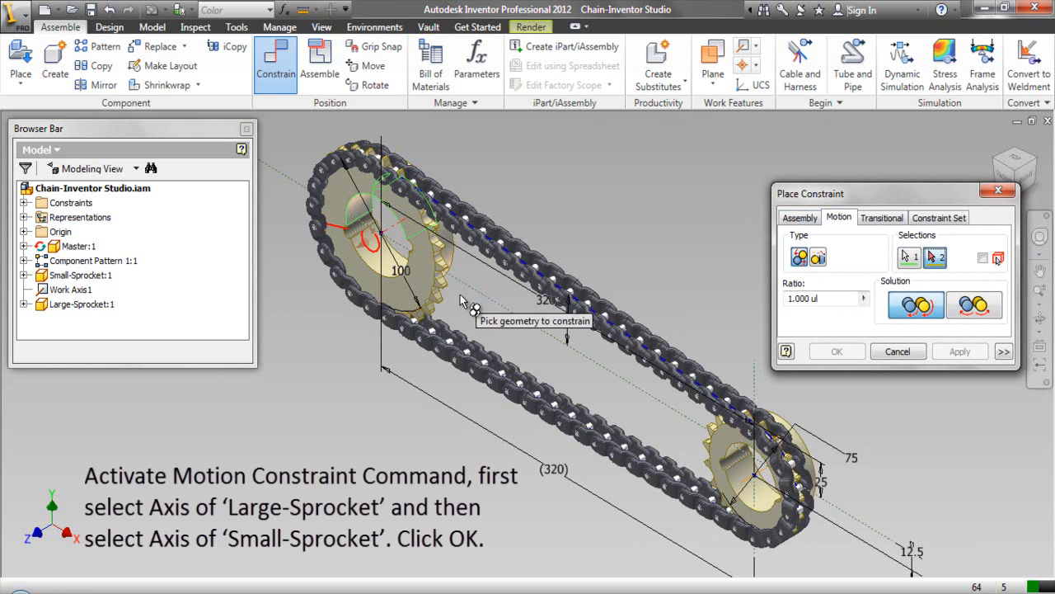
left_click(740, 480)
left_click(838, 352)
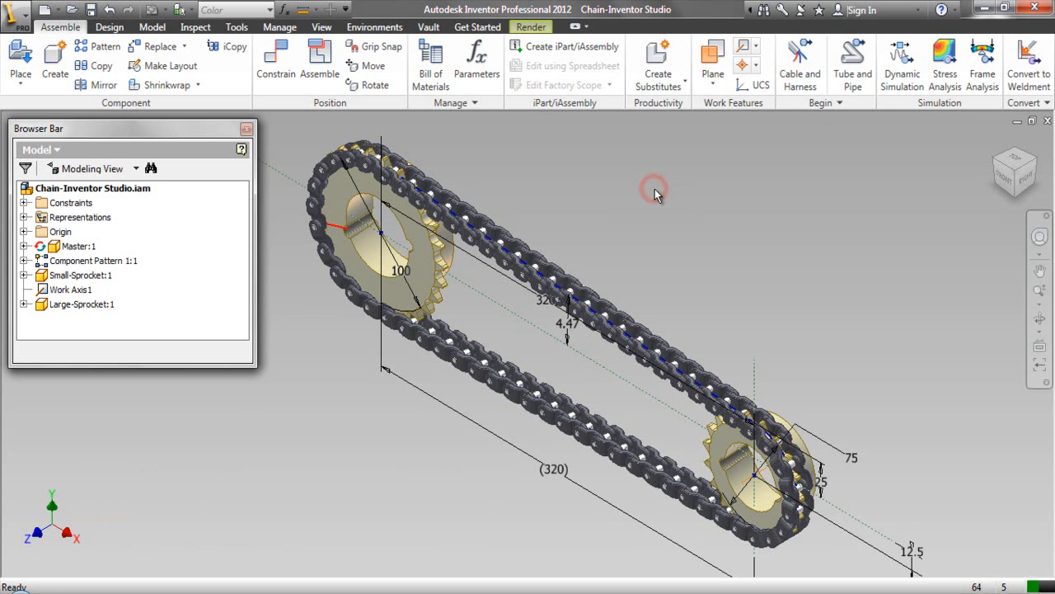
Apply a 0 deg Directed Angle constraint between the assembly's XZ Plane and the YZ Plane of the Large-Sprocket.
right_click(654, 189)
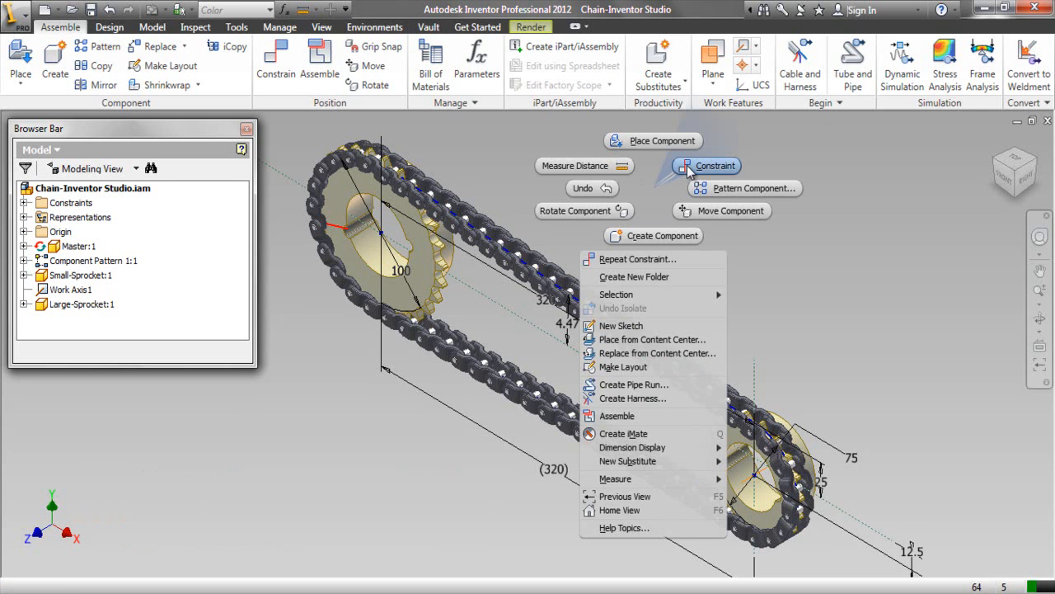
left_click(688, 168)
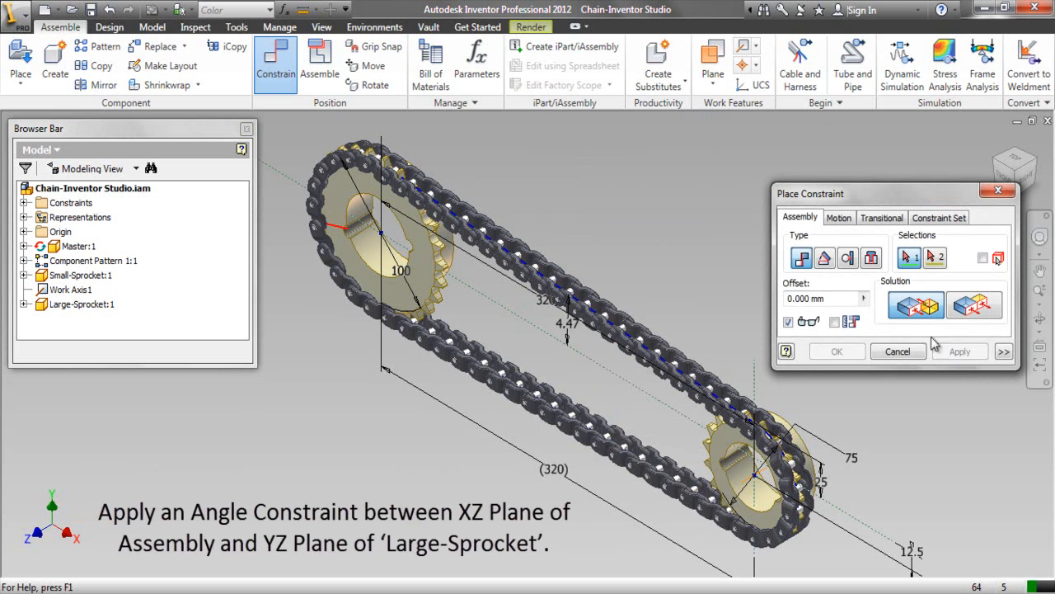
left_click(826, 259)
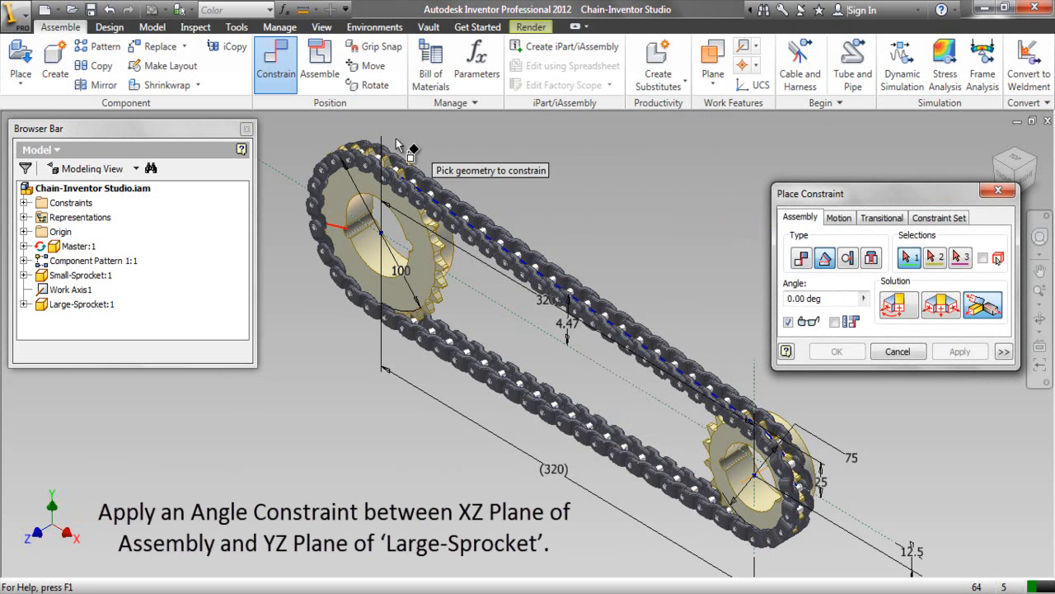
left_click(24, 232)
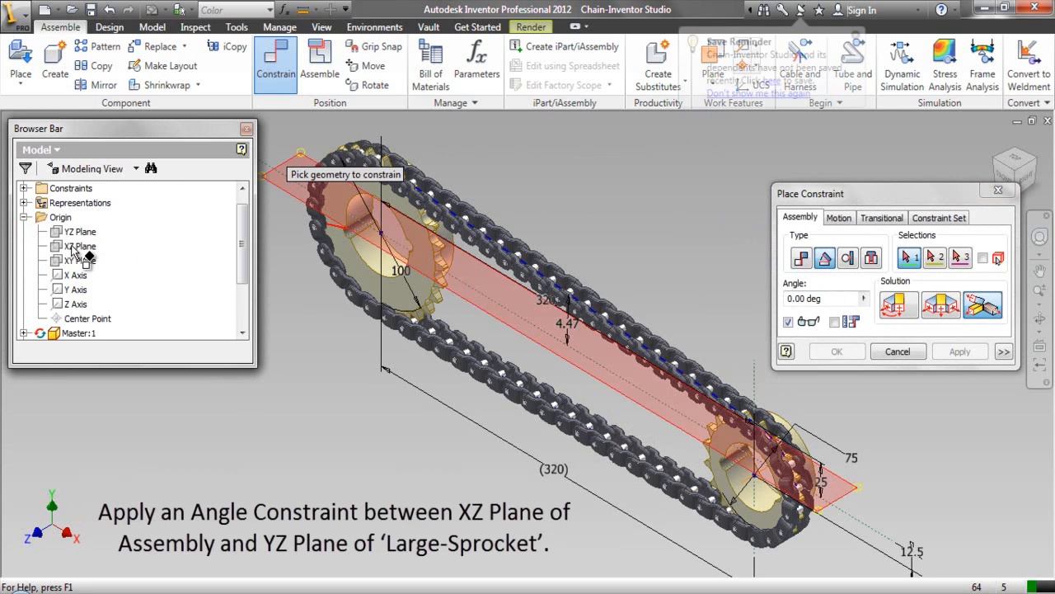
left_click(76, 247)
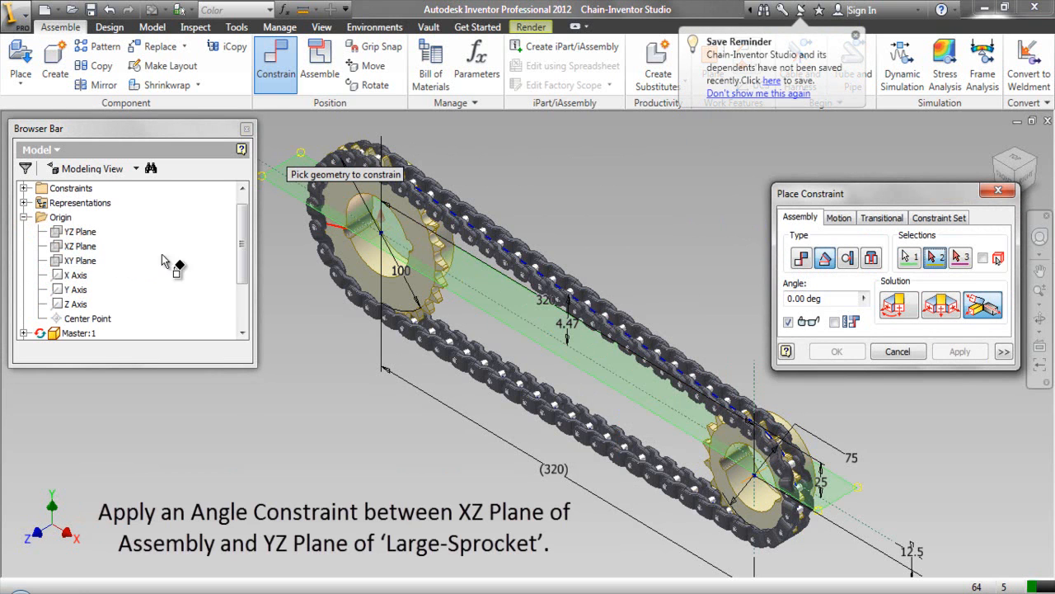
left_click_drag(241, 249, 243, 298)
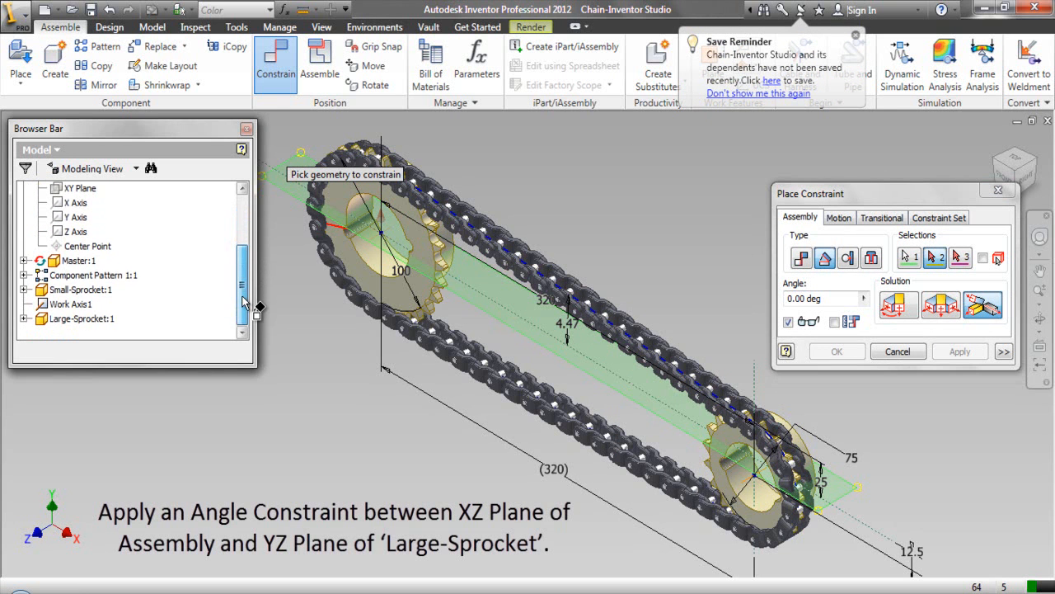
left_click(24, 319)
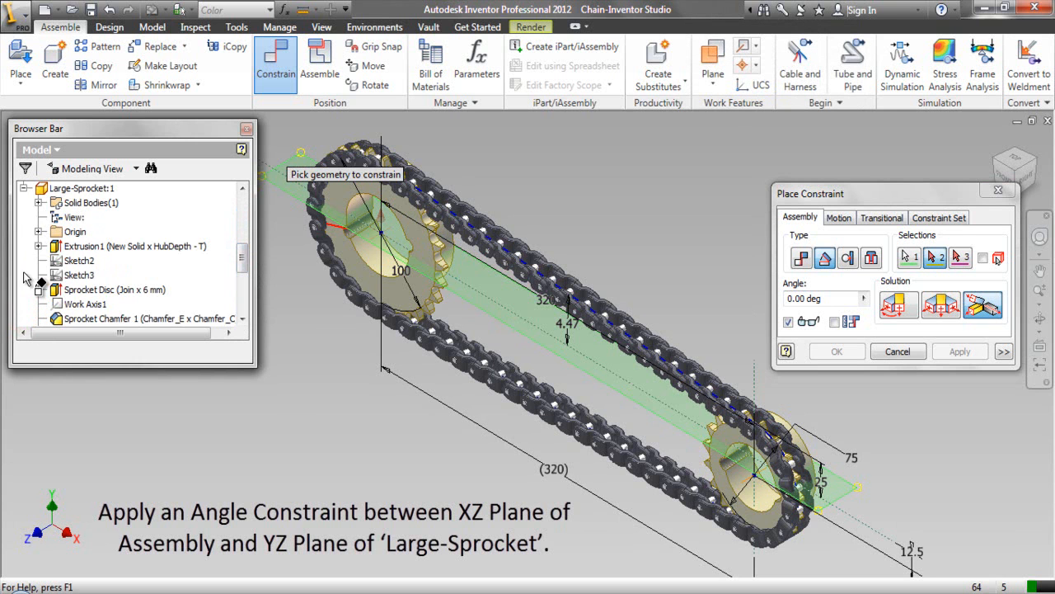
left_click(38, 232)
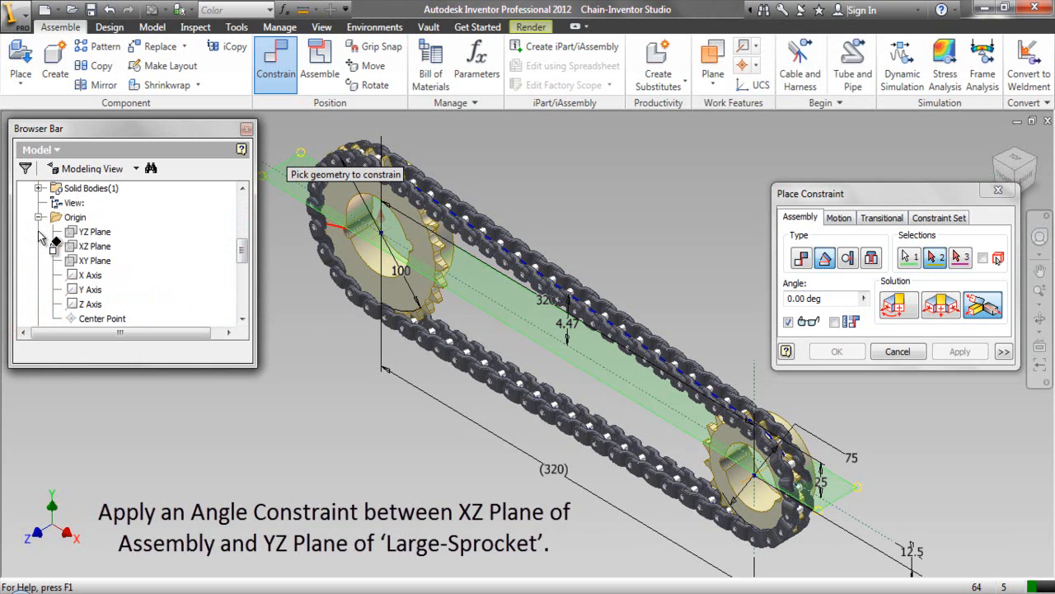
left_click(92, 231)
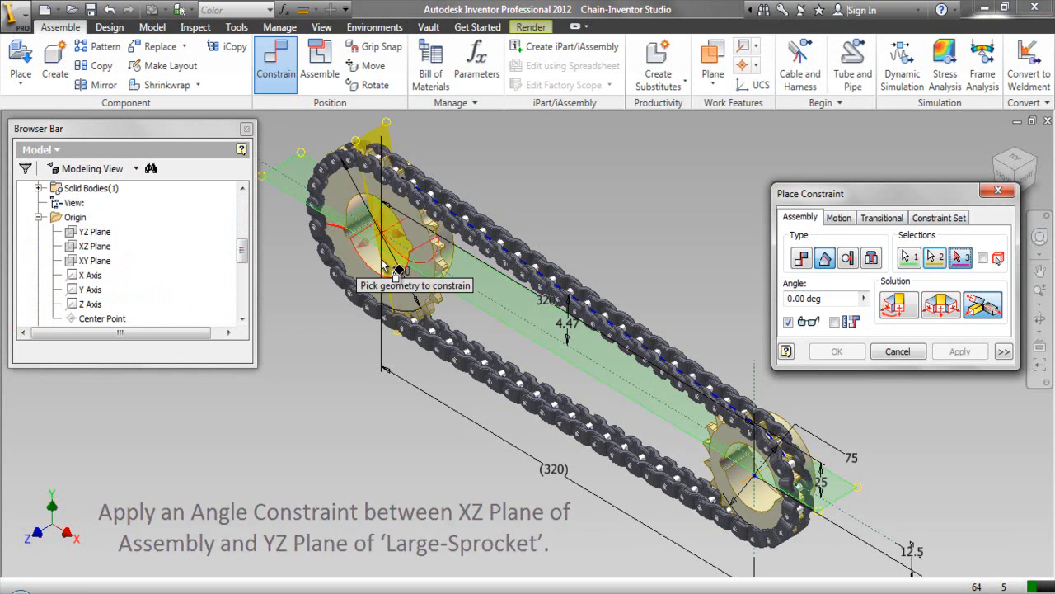
left_click(895, 306)
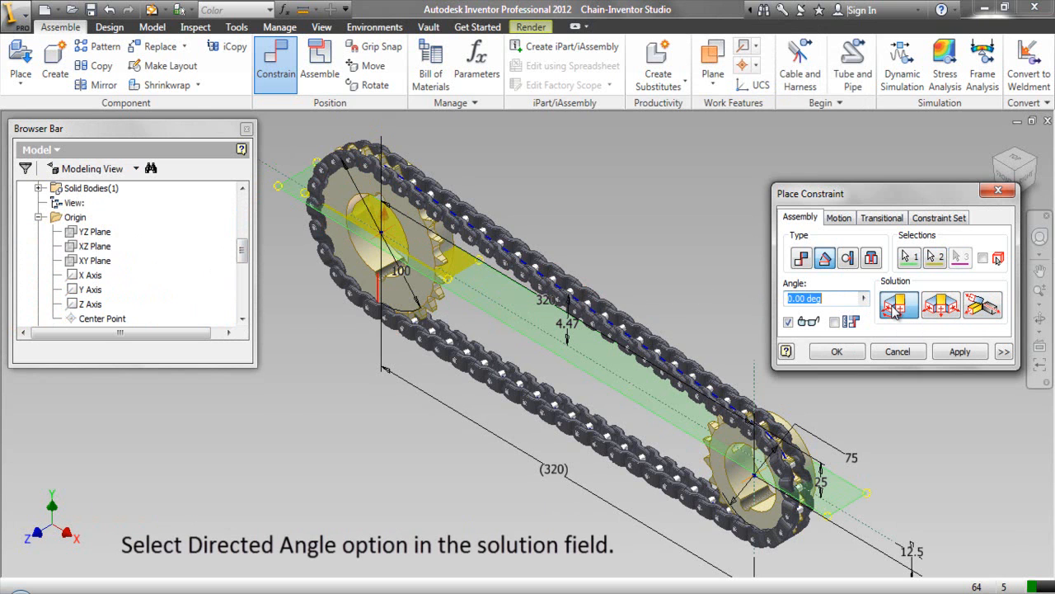
left_click(852, 355)
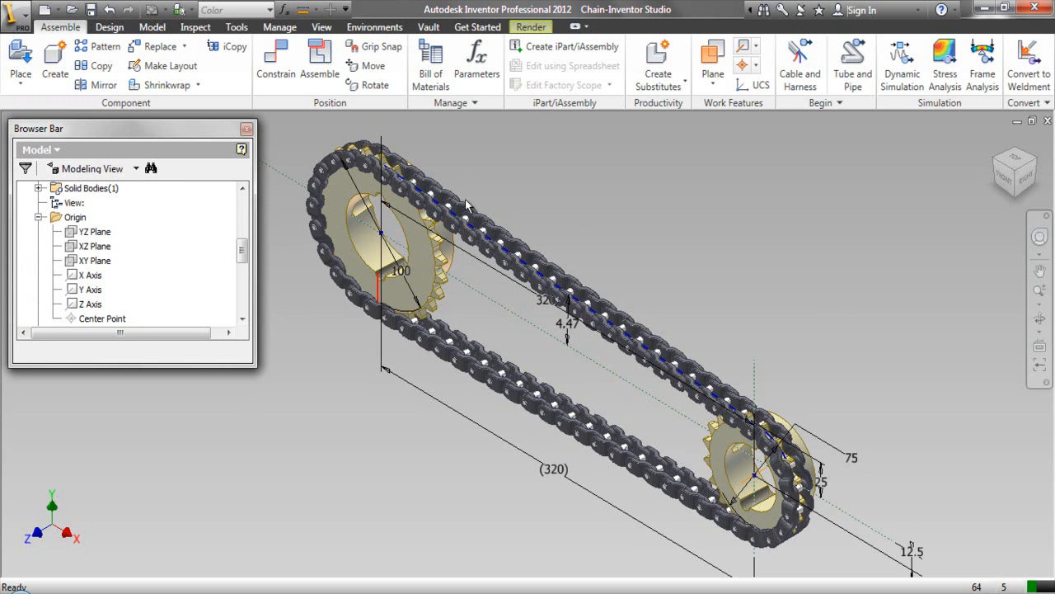
Collapse the model tree, expand the assembly's Constraints folder and rename the Mate:1 constraint as Drive-1.
right_click(213, 244)
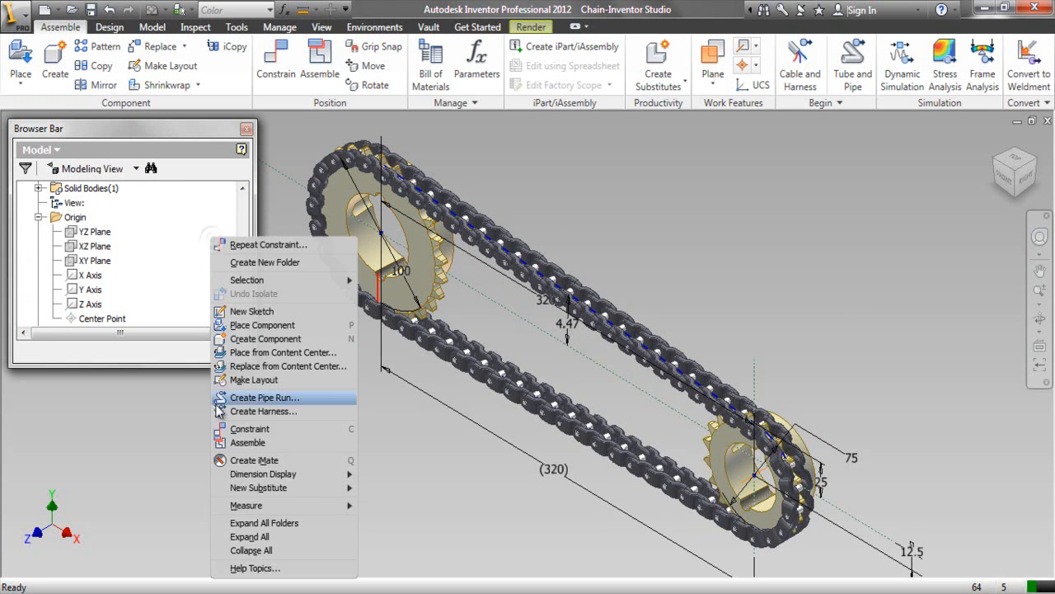
left_click(249, 542)
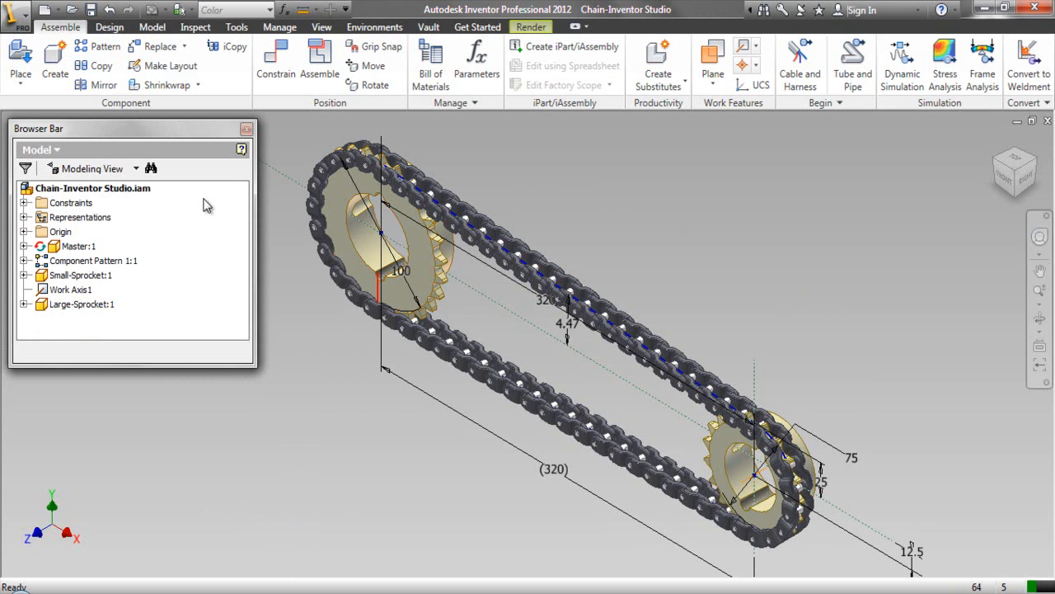
left_click(42, 204)
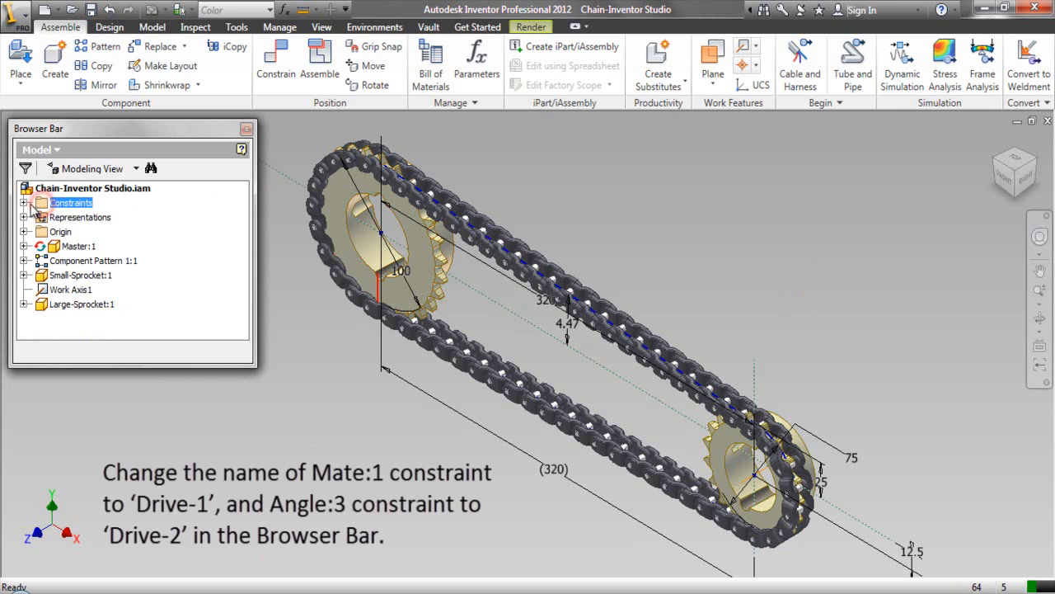
left_click(24, 203)
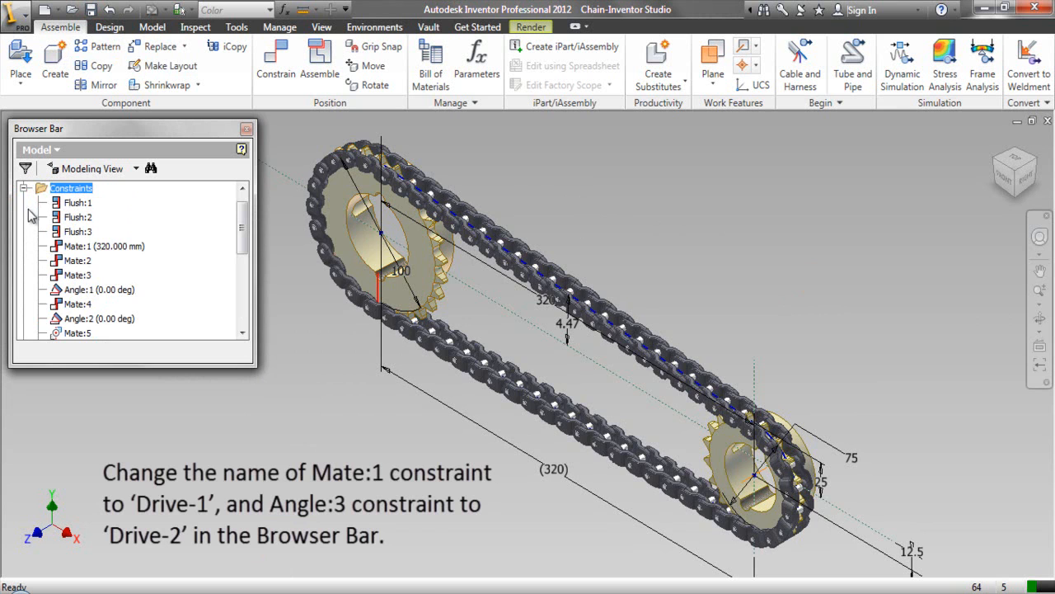
left_click(77, 246)
left_click(78, 248)
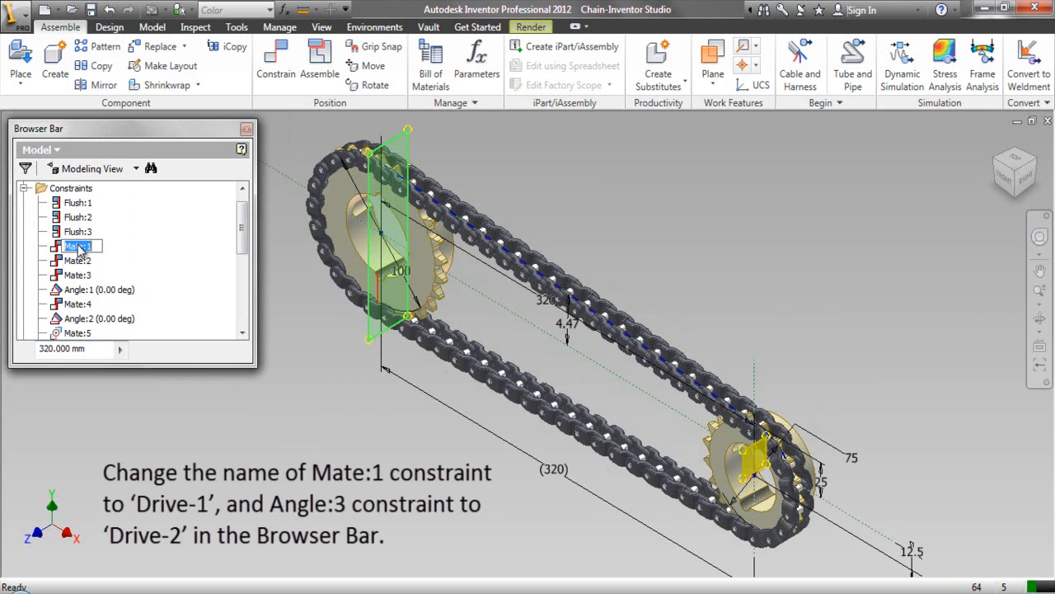
type("Drive-1")
left_click(177, 251)
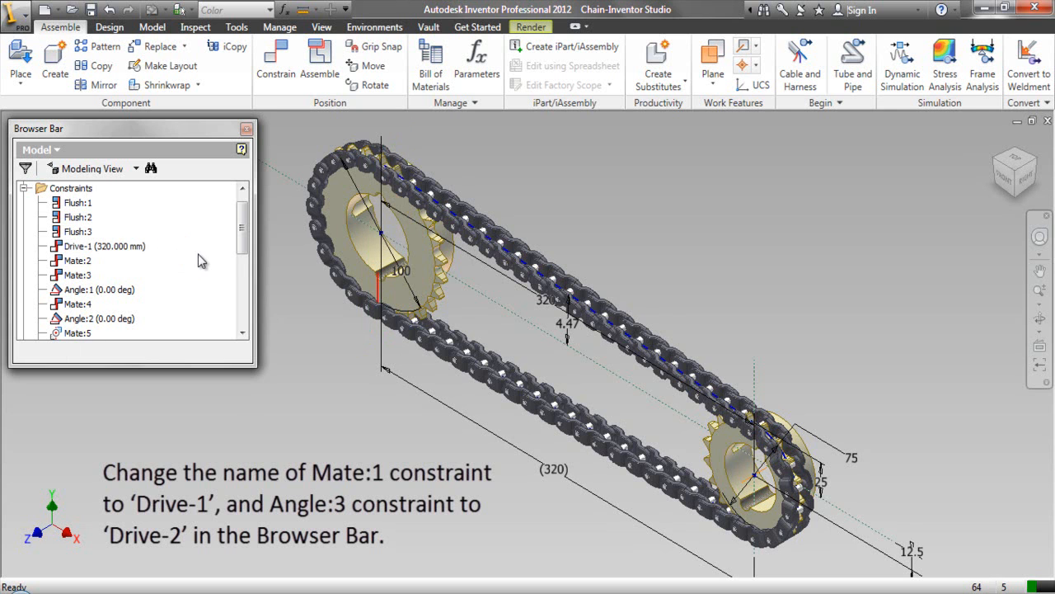
Rename the Angle:3 constraint in the assembly's Constraints folder as Drive-2.
left_click_drag(242, 247, 244, 287)
left_click(134, 304)
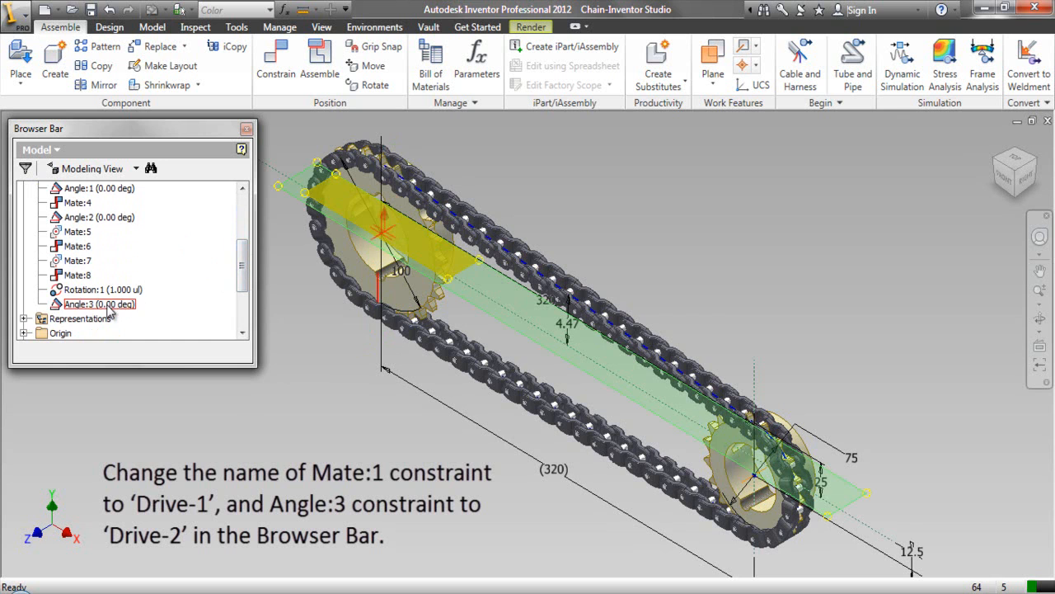
left_click(108, 305)
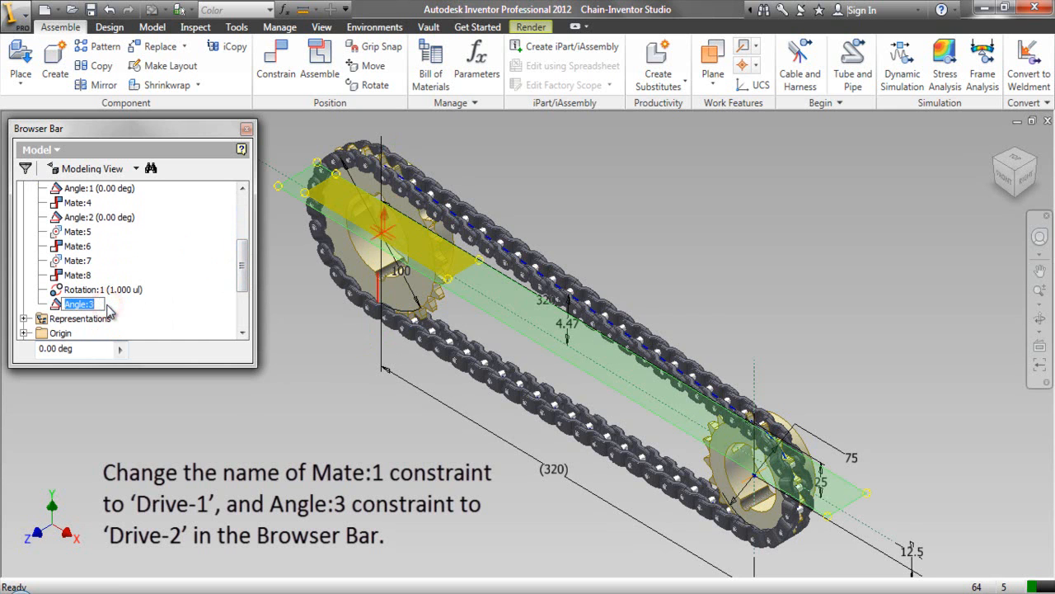
type("Drive-2")
left_click(155, 305)
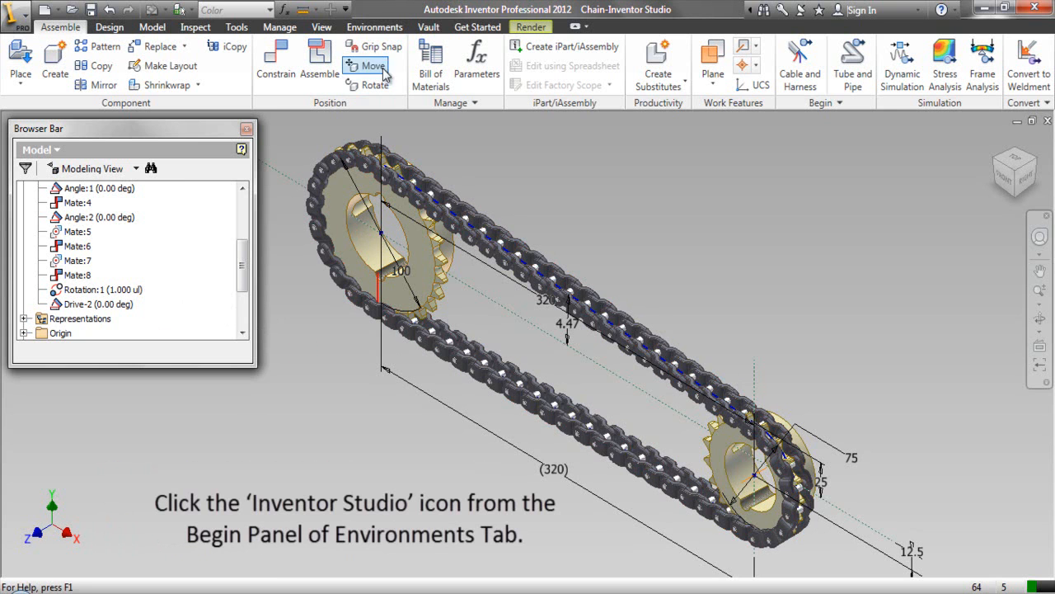
In the Inventor Studio environment, set the Master part's Drive-1 constraint to animate to 1 mm with an end time of 30 s.
left_click(378, 28)
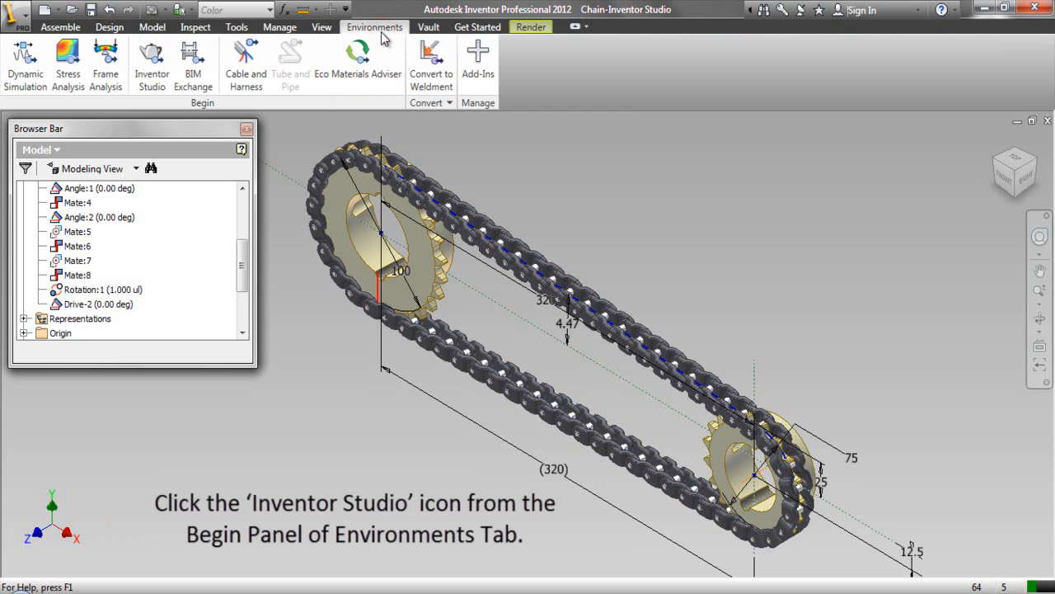
left_click(149, 89)
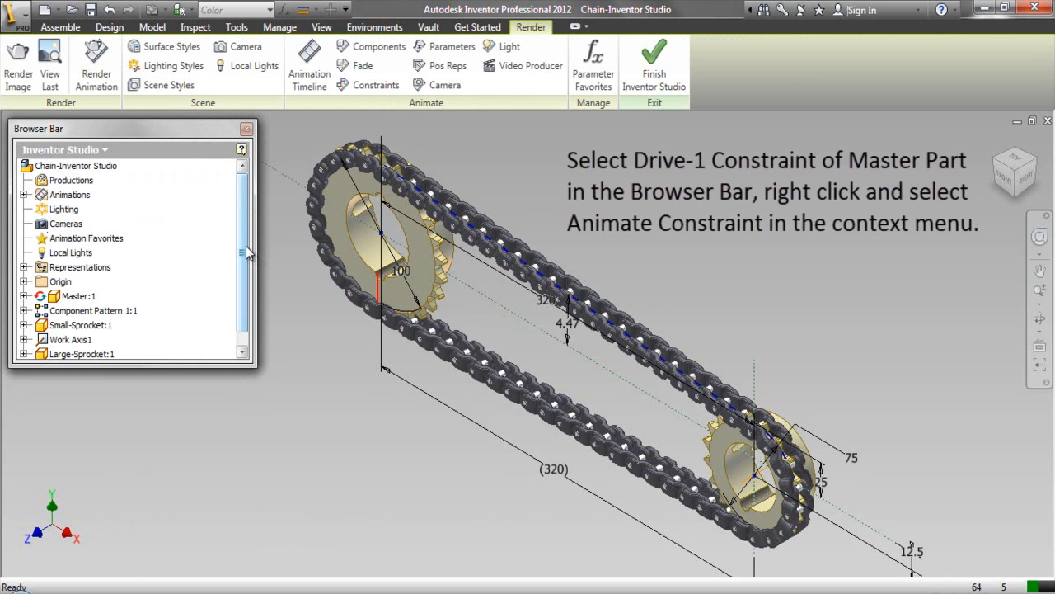
left_click_drag(245, 249, 242, 272)
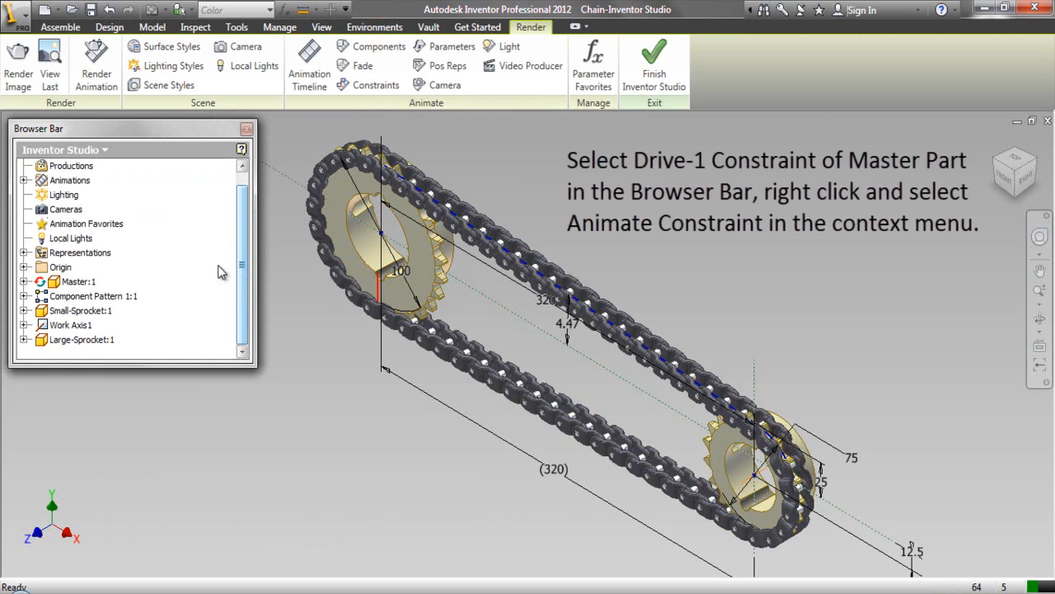
left_click(23, 281)
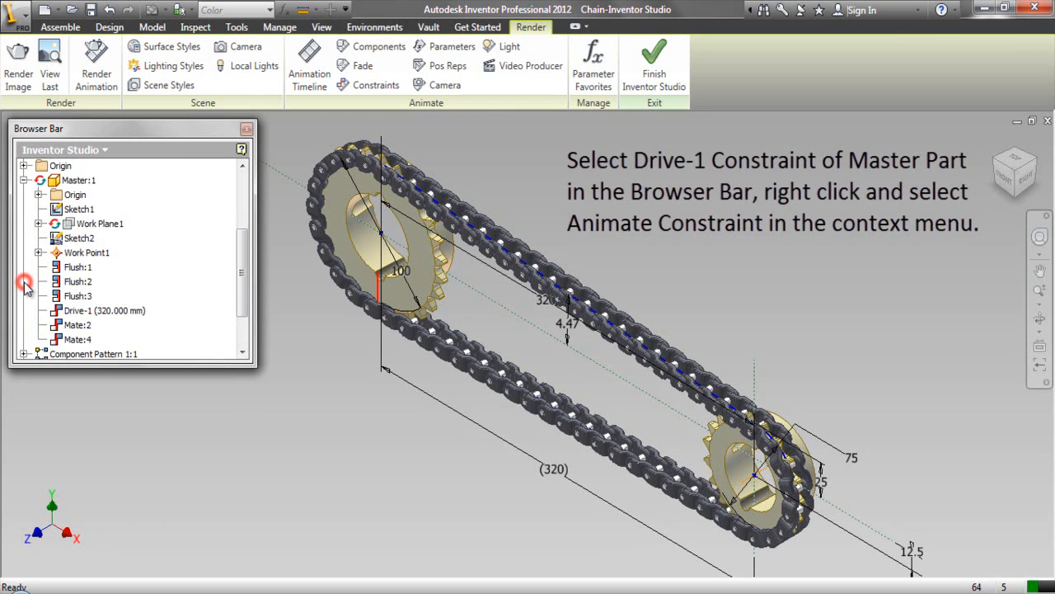
right_click(123, 315)
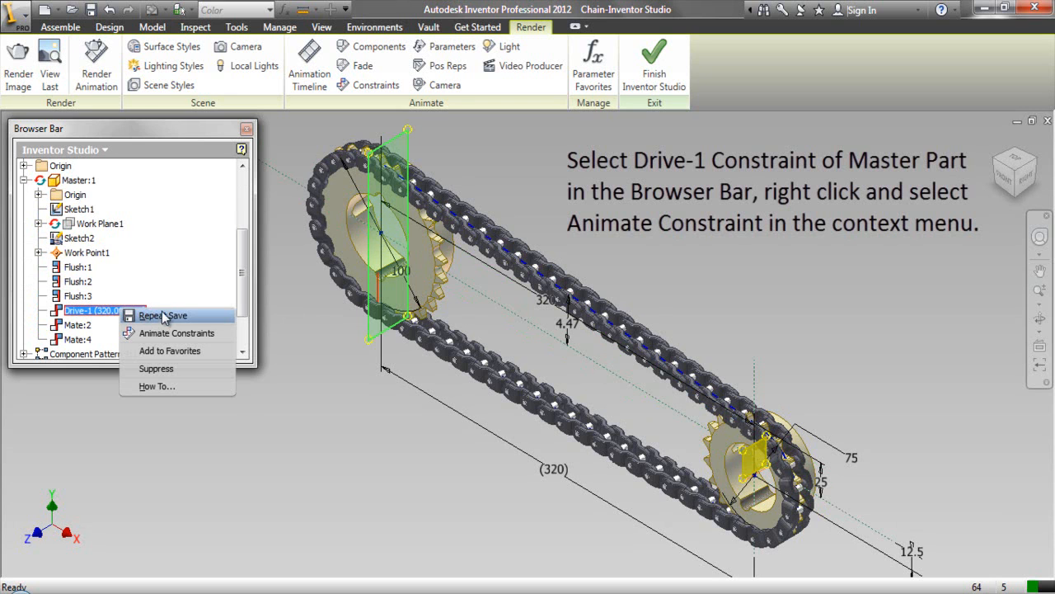
left_click(197, 335)
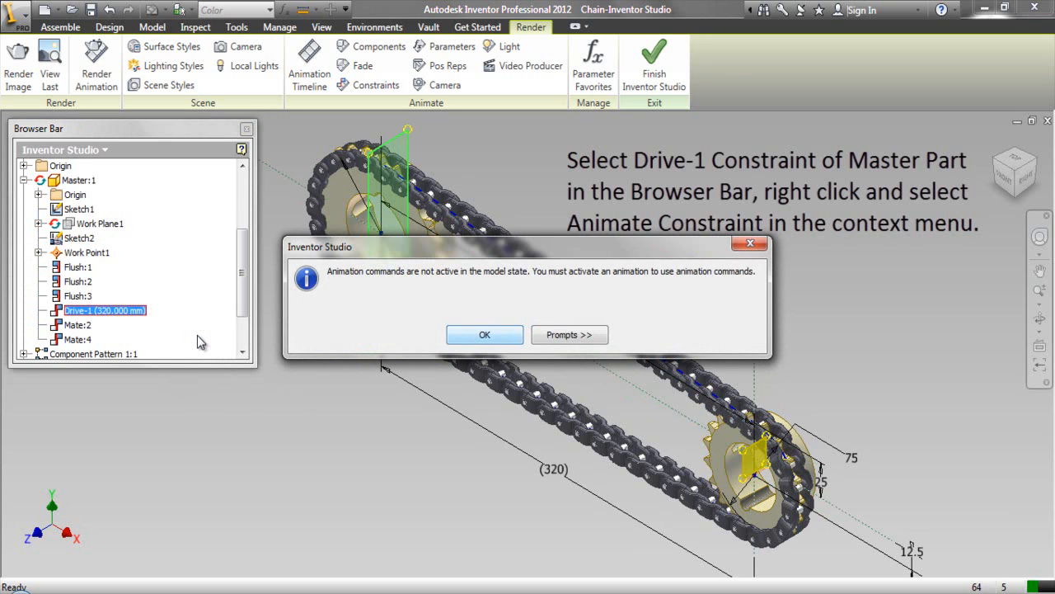
key("Return")
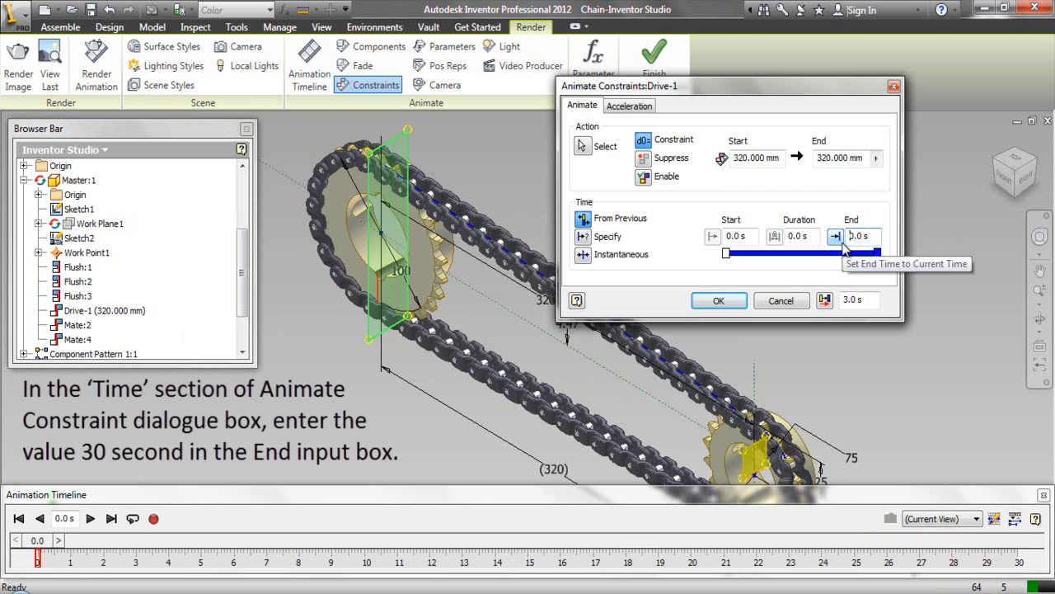
type("3")
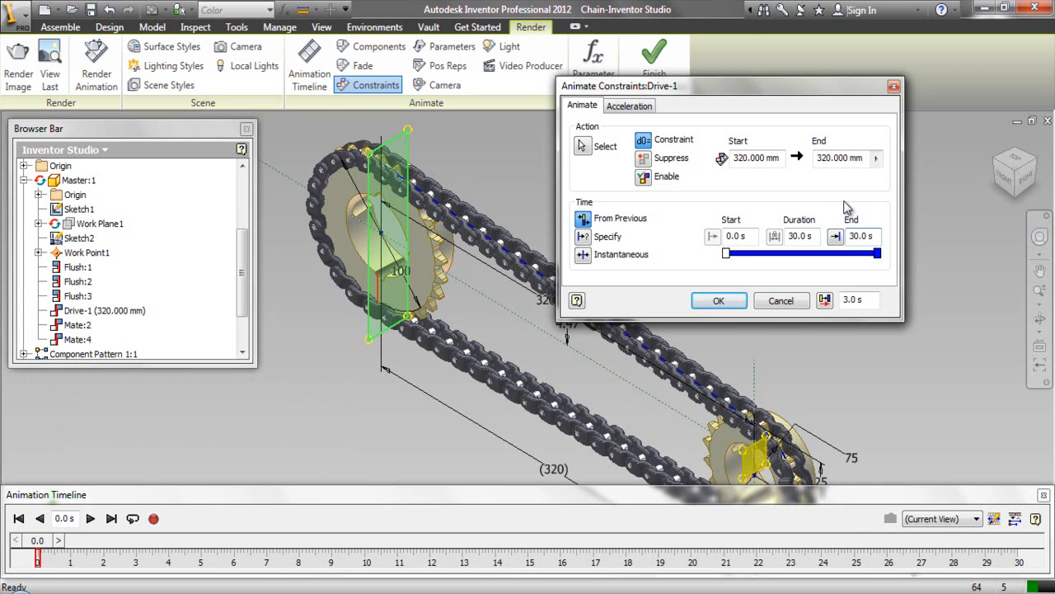
left_click_drag(832, 159, 817, 159)
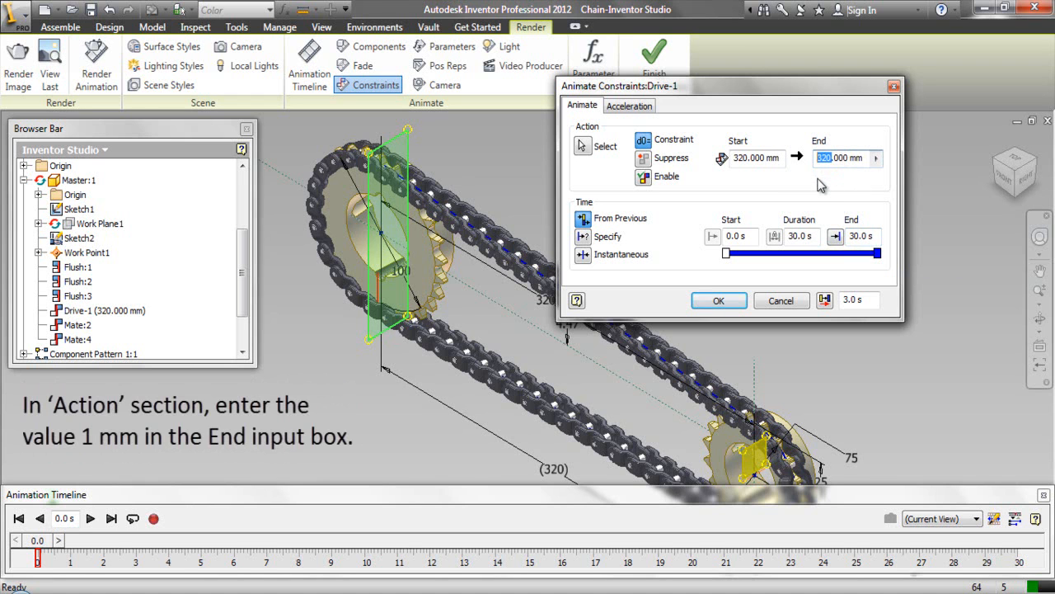
type("1")
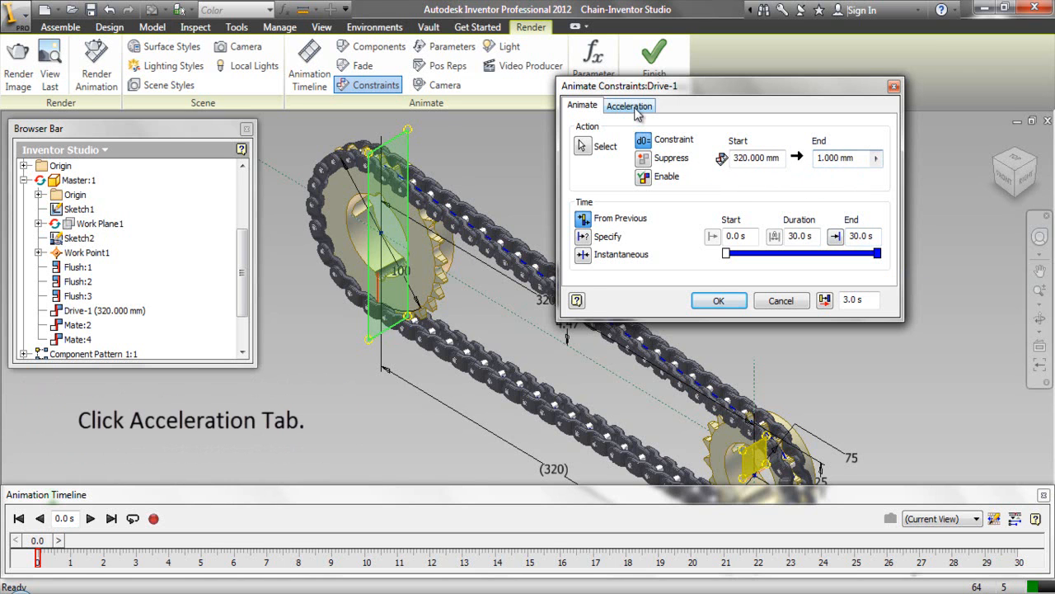
Set the Drive-1 animation's velocity profile to Constant Speed and apply the constraint animation.
left_click(638, 110)
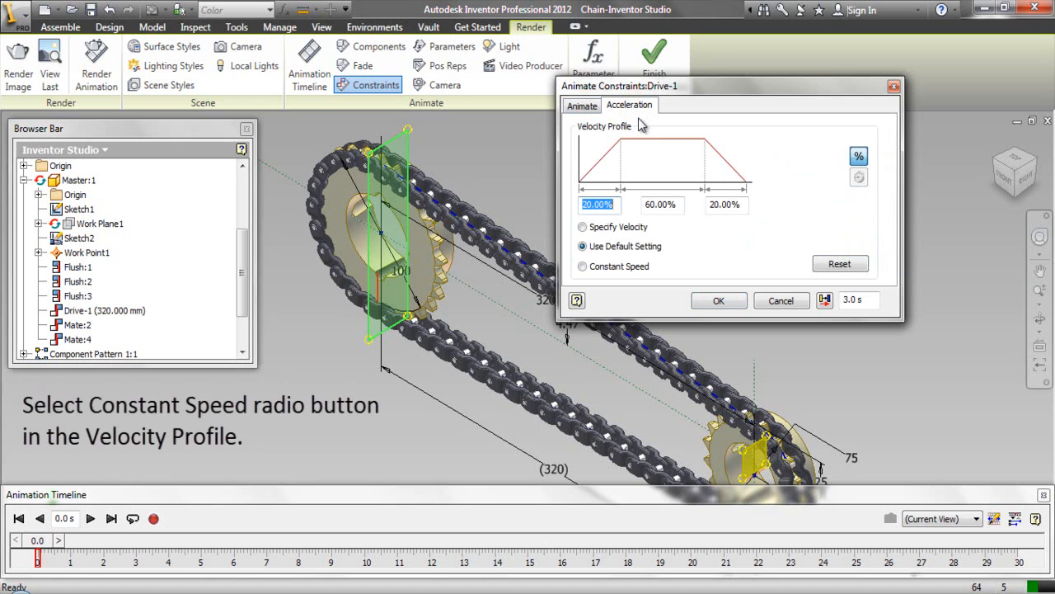
left_click(584, 267)
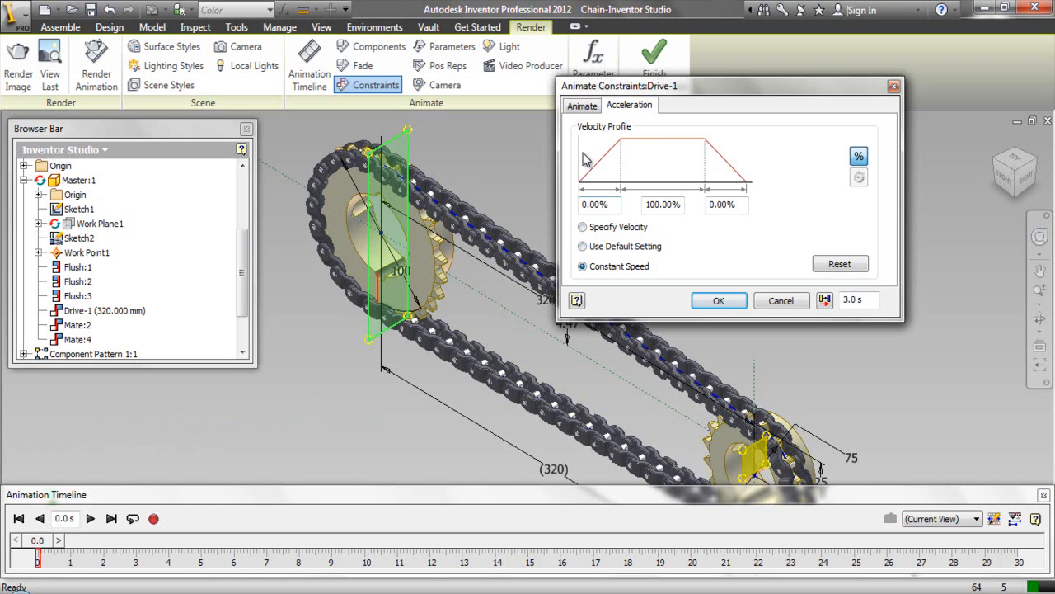
left_click(583, 106)
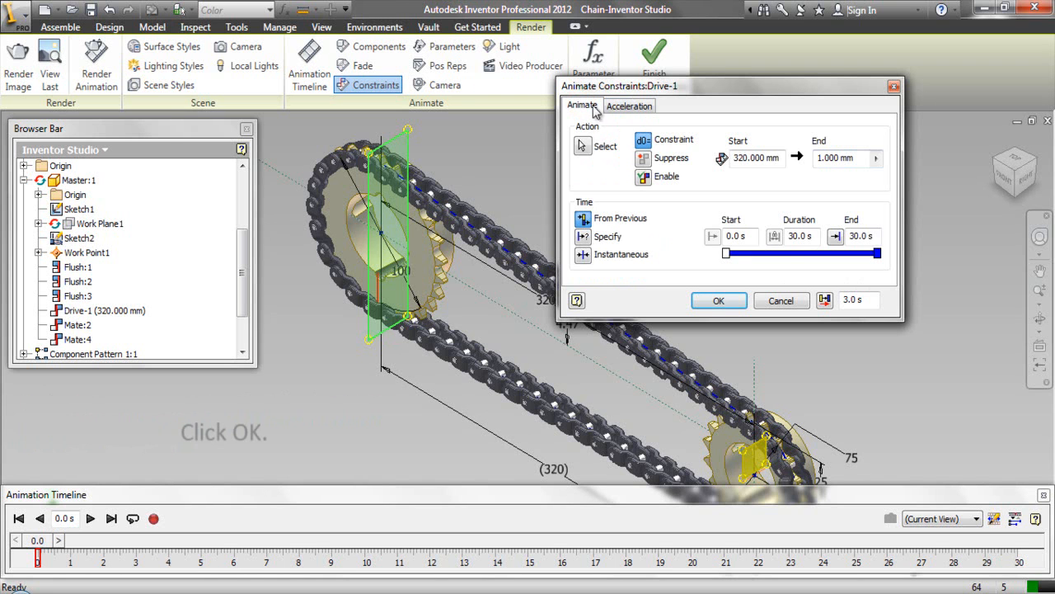
left_click(719, 301)
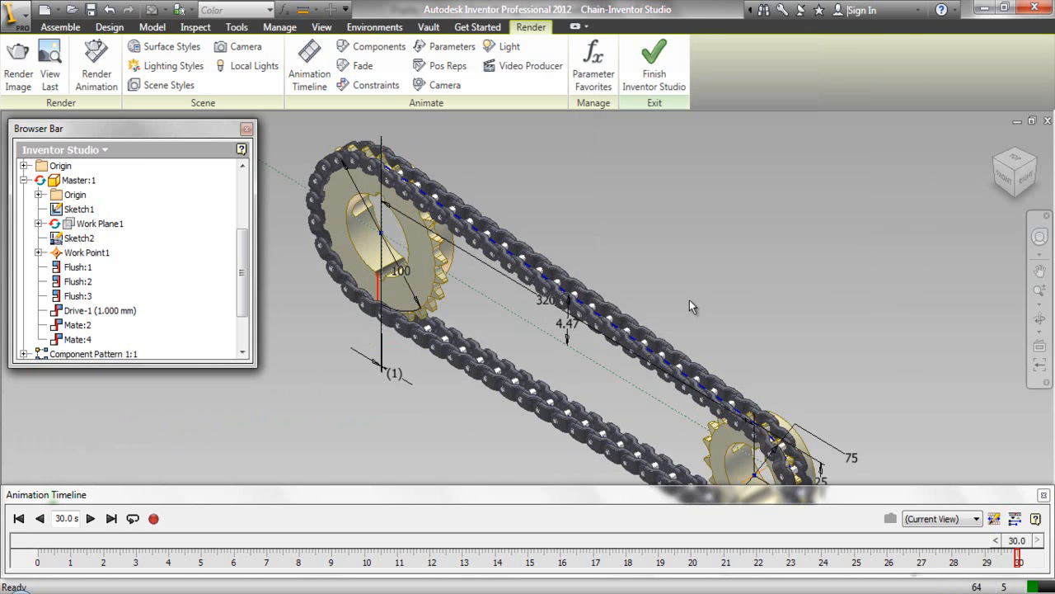
Collapse the Master part in the model tree and expand the action editor of the Animation Timeline.
left_click(24, 180)
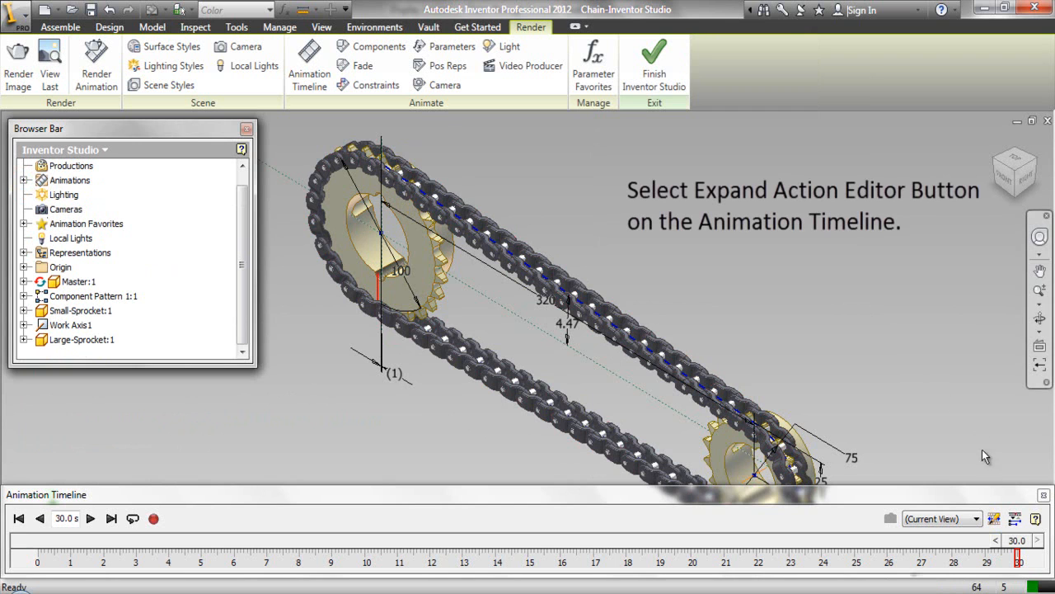
left_click(1015, 518)
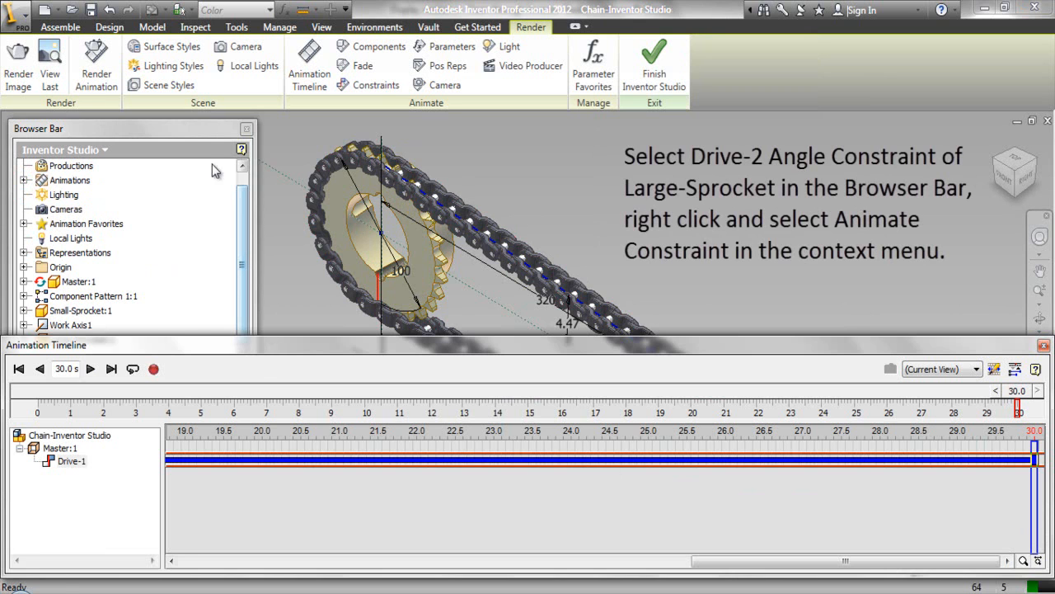
left_click(203, 131)
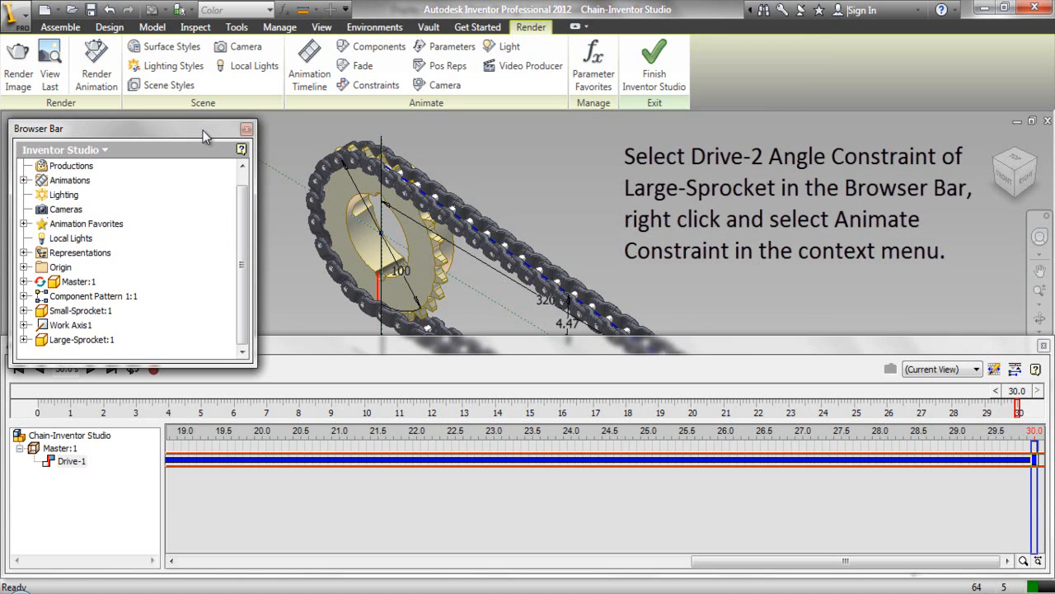
Set the Large-Sprocket's Drive-2 constraint to animate to -360 deg, using the Specify option for its start time.
left_click(25, 340)
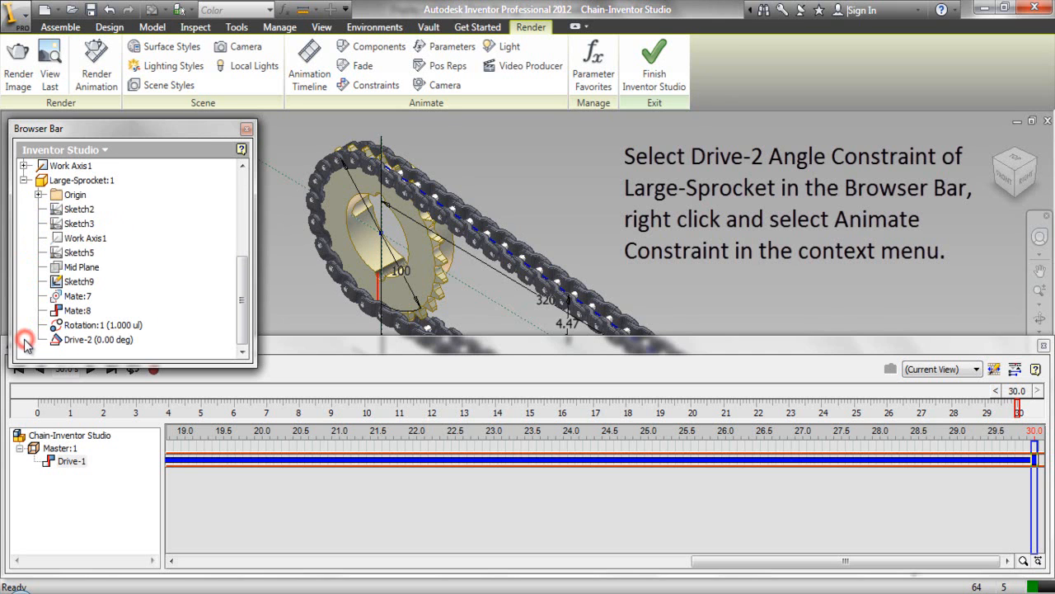
right_click(89, 348)
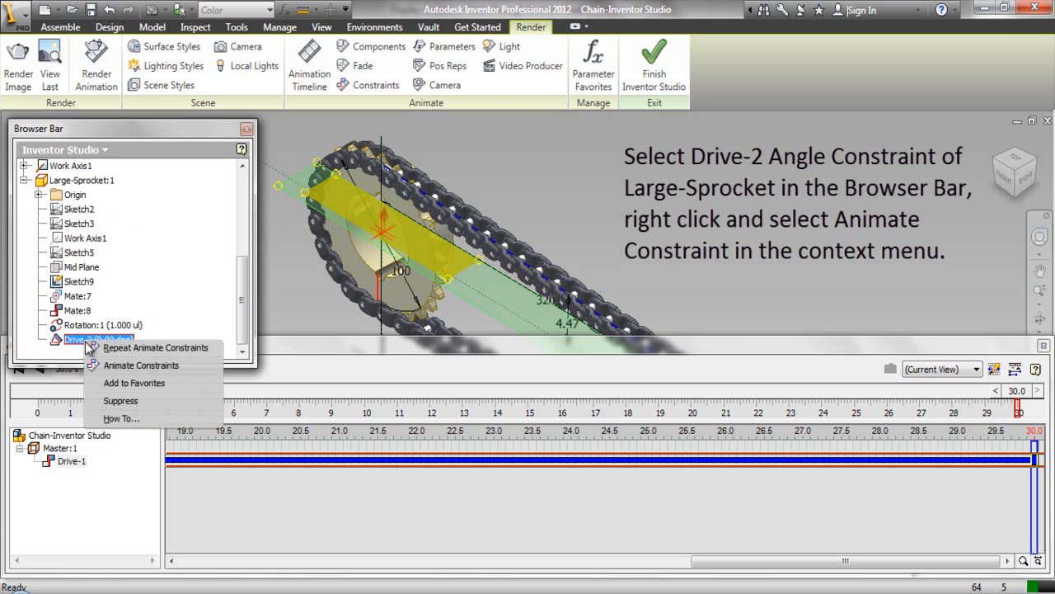
left_click(201, 364)
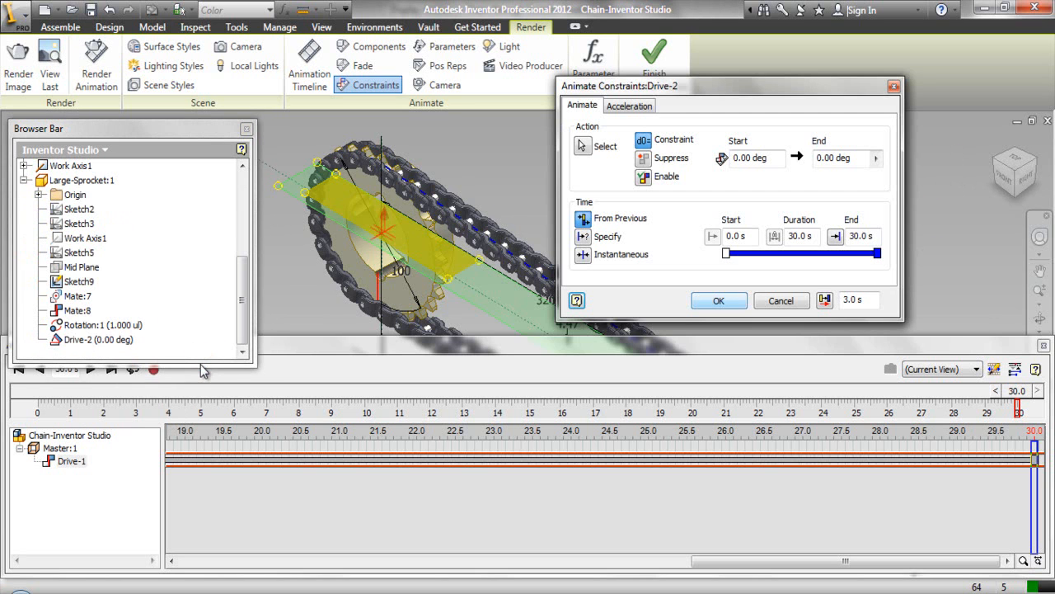
left_click(797, 196)
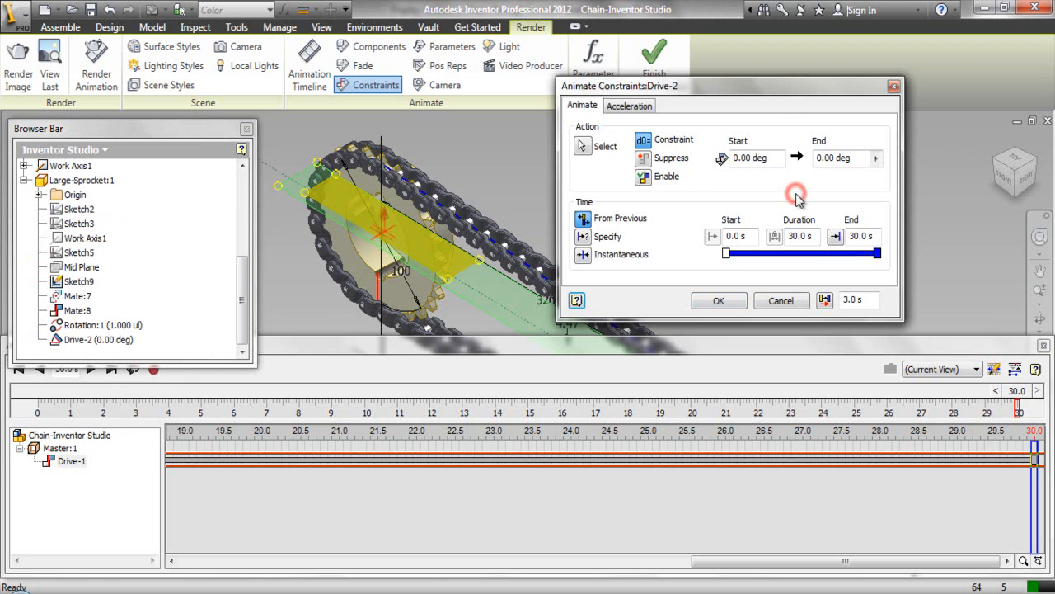
left_click_drag(763, 87, 369, 155)
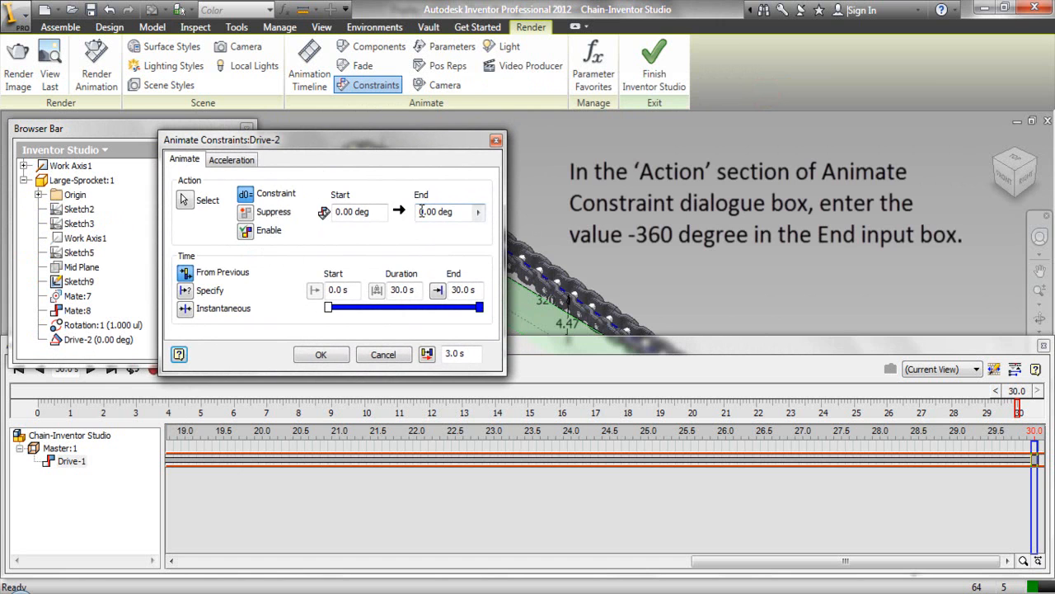
left_click(419, 211)
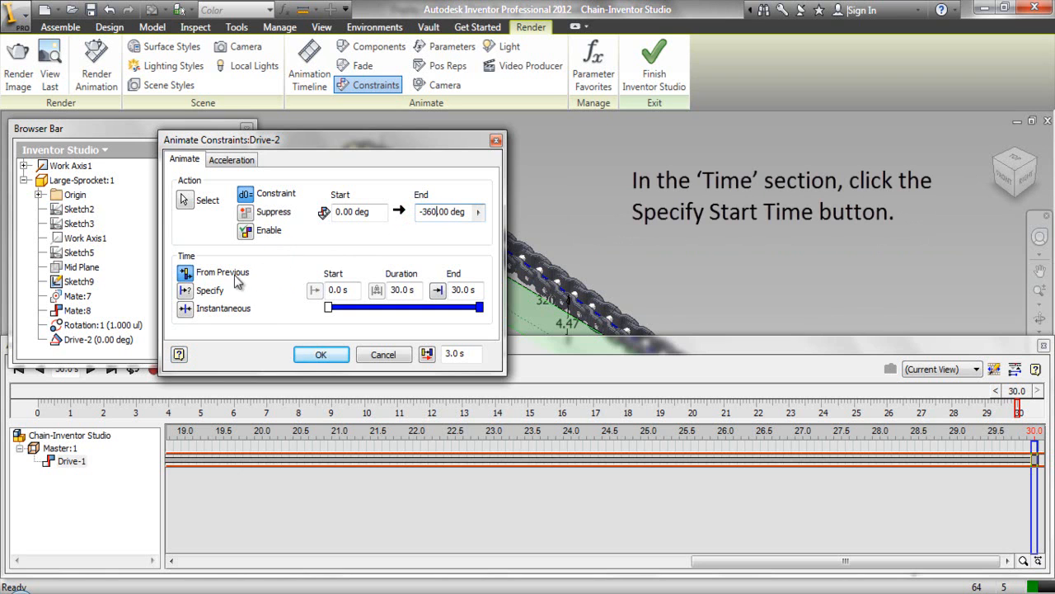
left_click(187, 292)
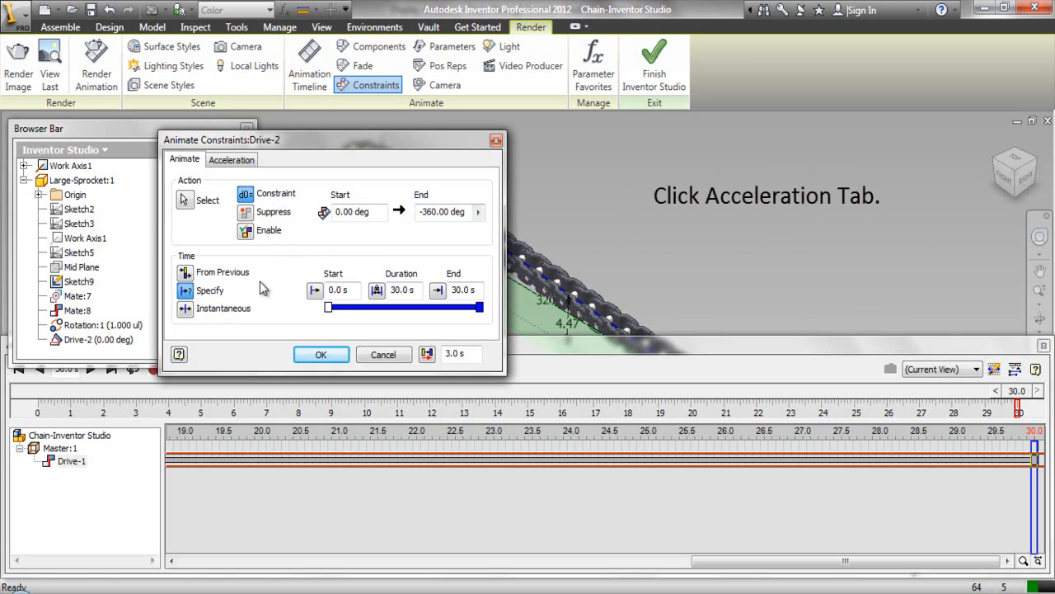
Set the Drive-2 animation's velocity profile to Constant Speed and apply the constraint animation.
left_click(233, 159)
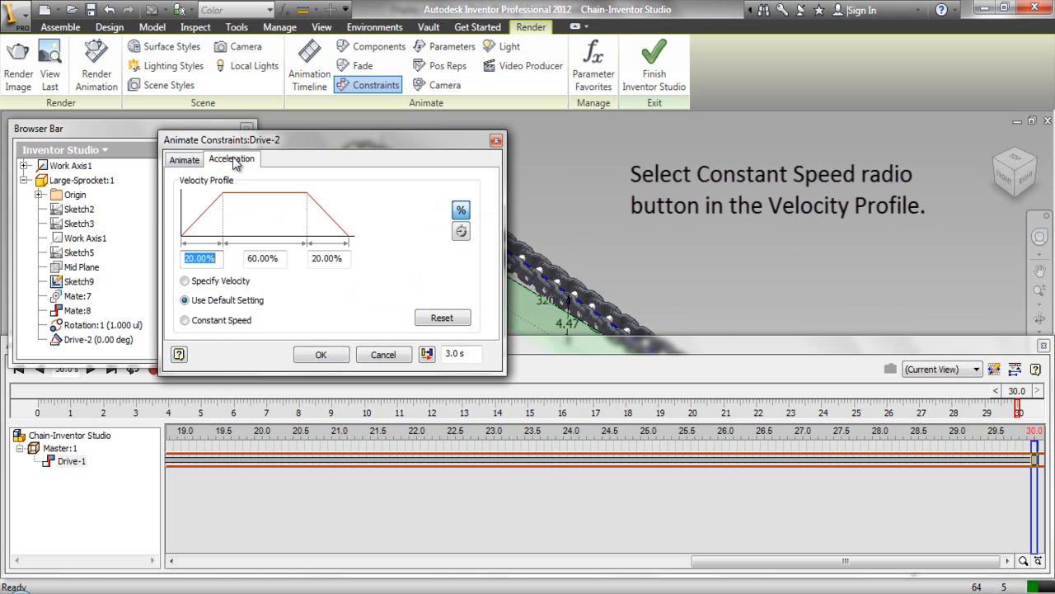
left_click(186, 323)
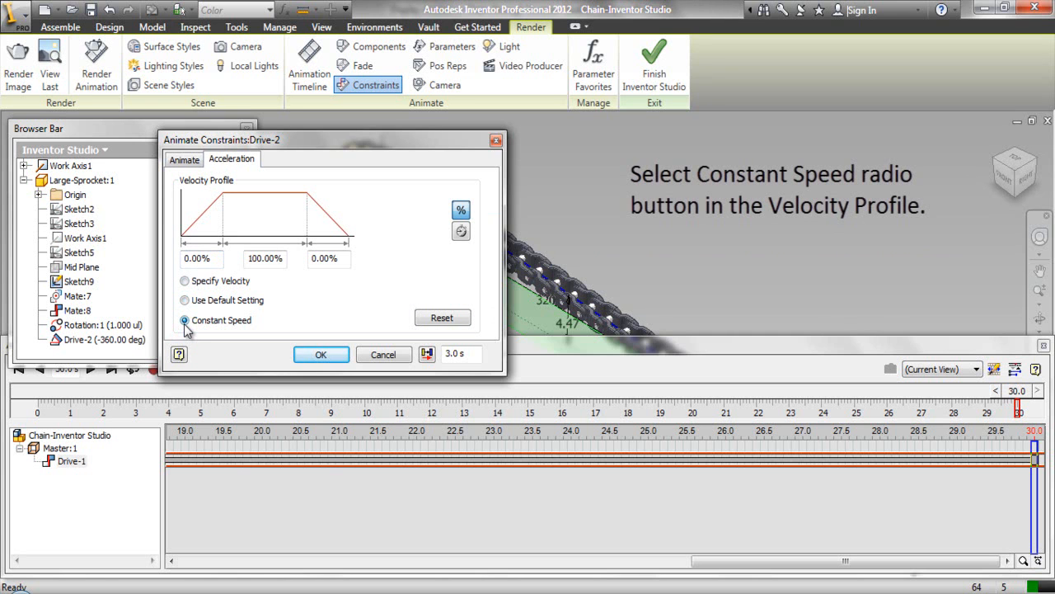
left_click(320, 354)
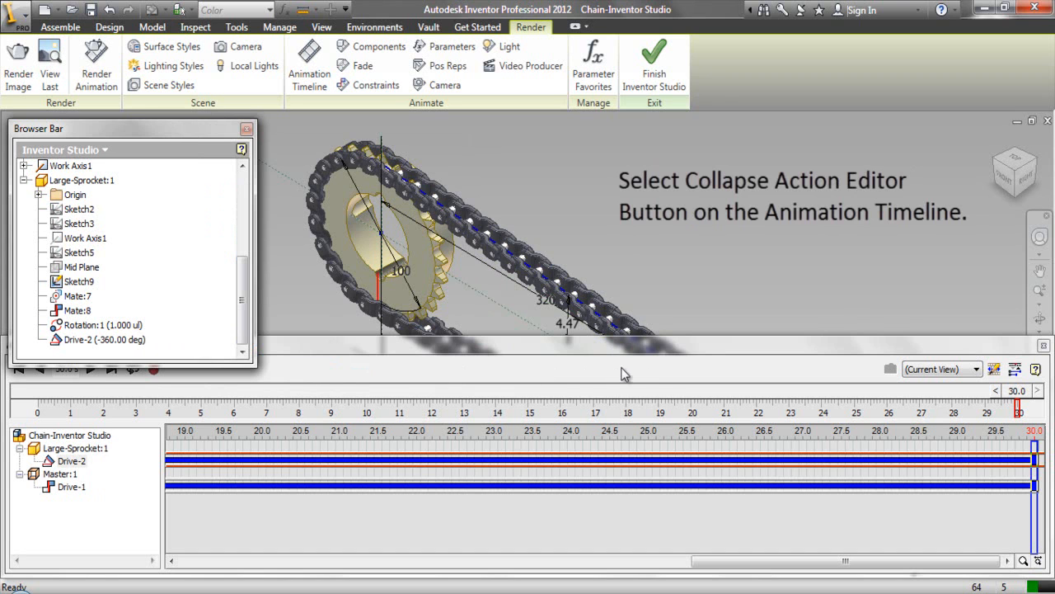
Collapse the action editor of the Animation Timeline and set the default velocity profile in the Animation Options to Constant Speed.
left_click(1018, 351)
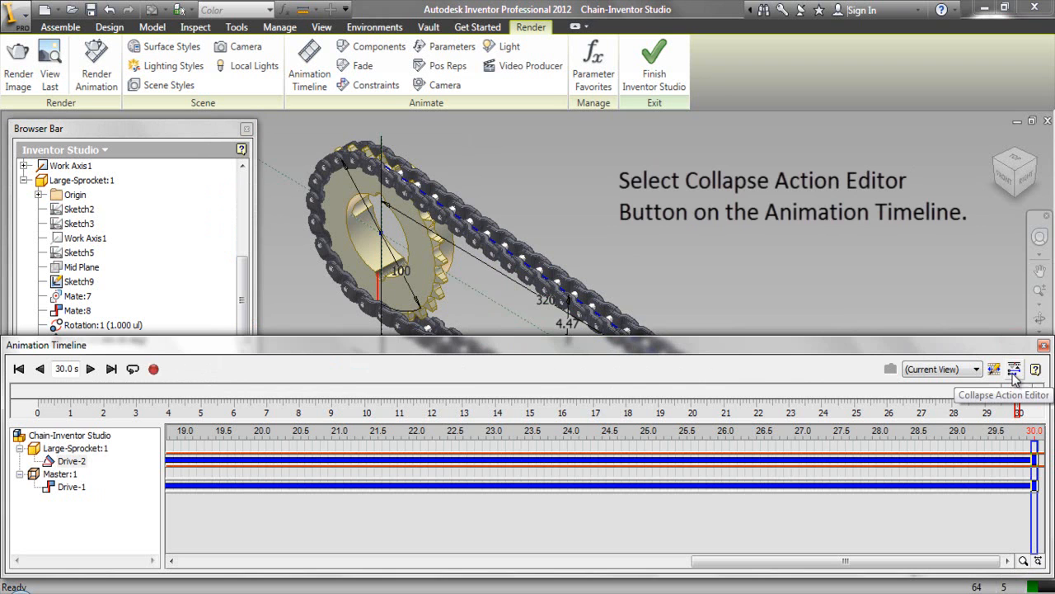
left_click(1014, 373)
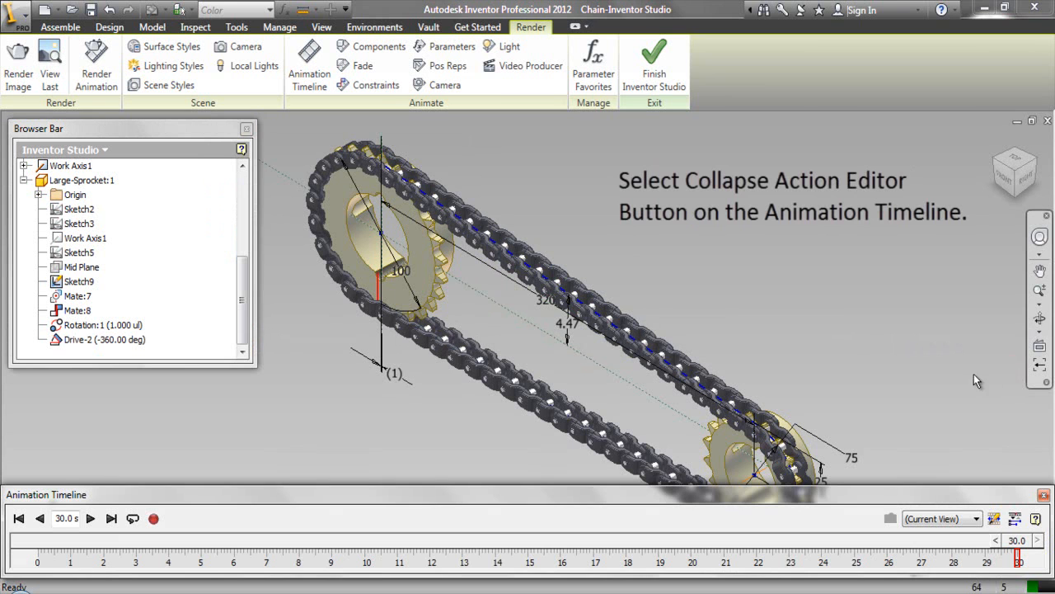
left_click(994, 519)
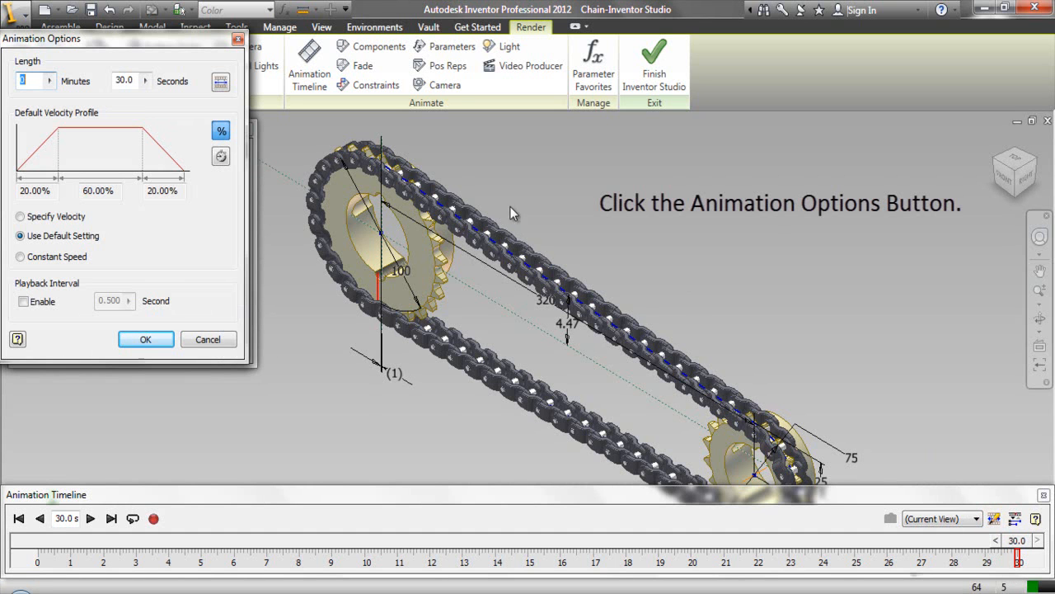
left_click_drag(149, 47, 171, 73)
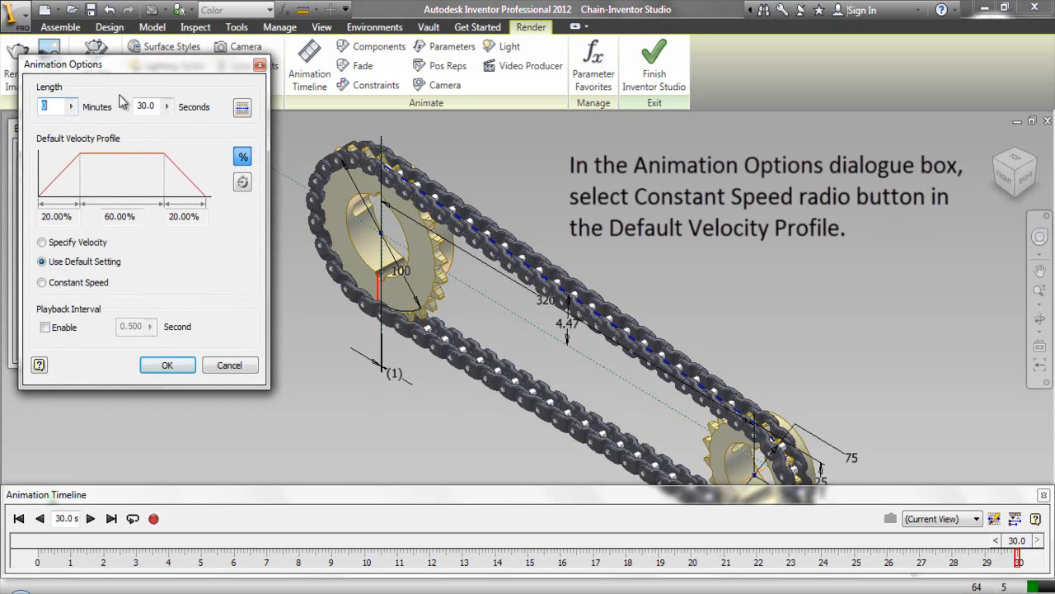
left_click(43, 283)
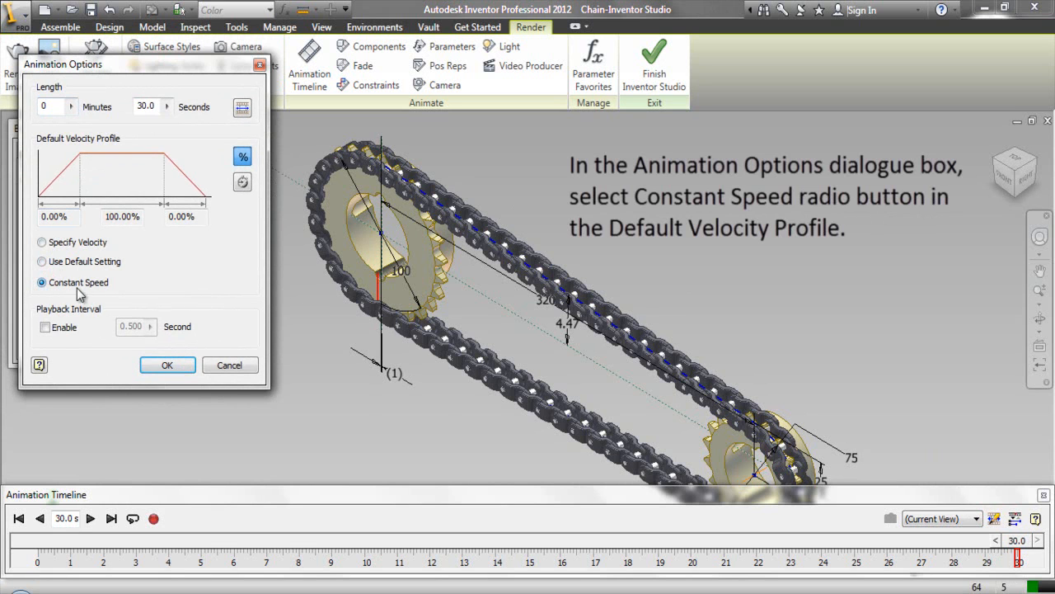
left_click(162, 364)
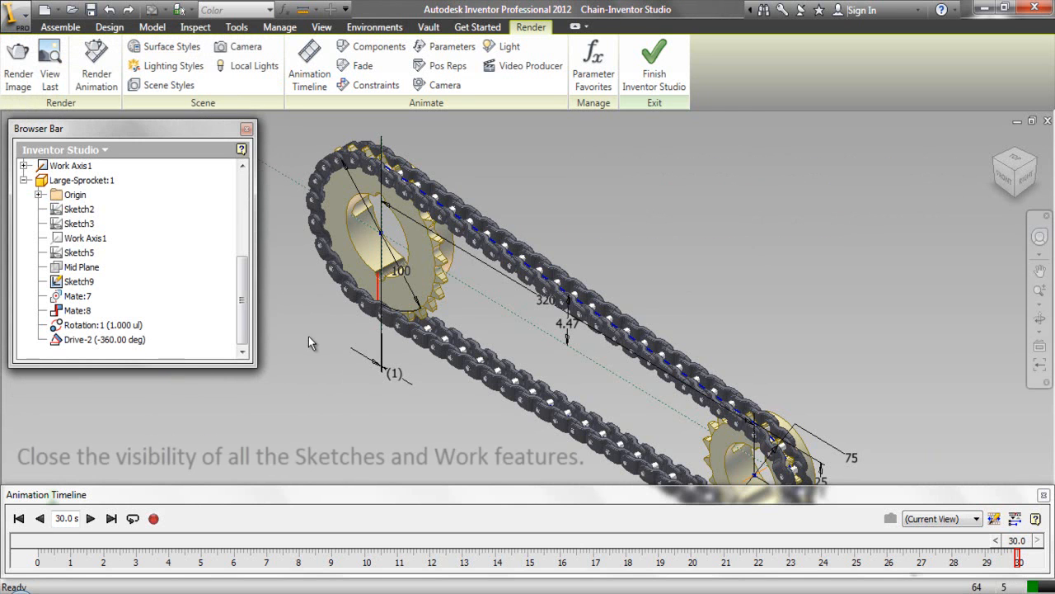
Hide Sketch9 of the Large-Sprocket and collapse that part in the model tree.
left_click(87, 282)
right_click(90, 284)
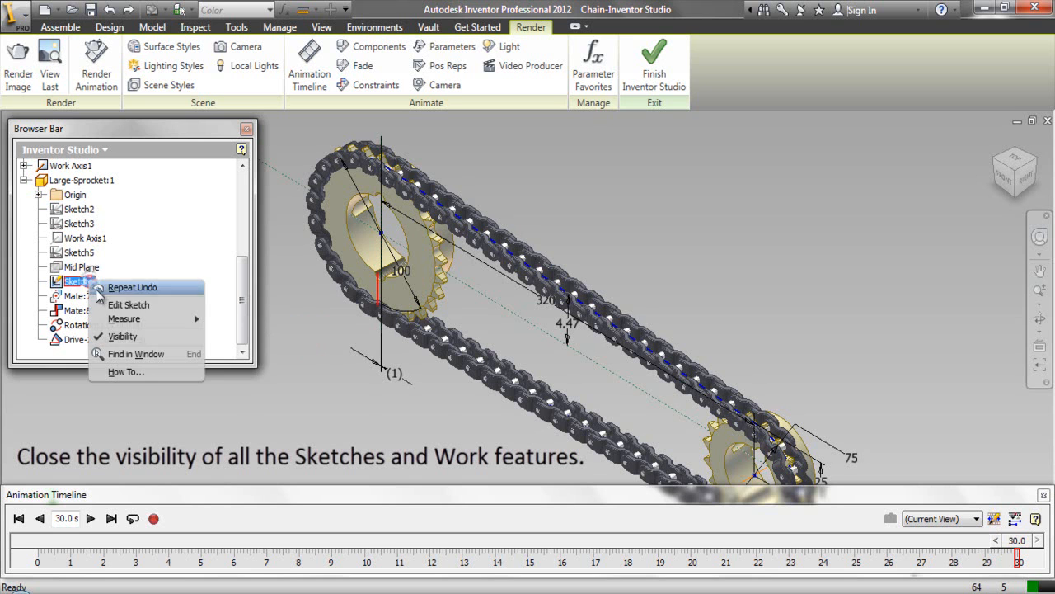
left_click(103, 335)
left_click(288, 357)
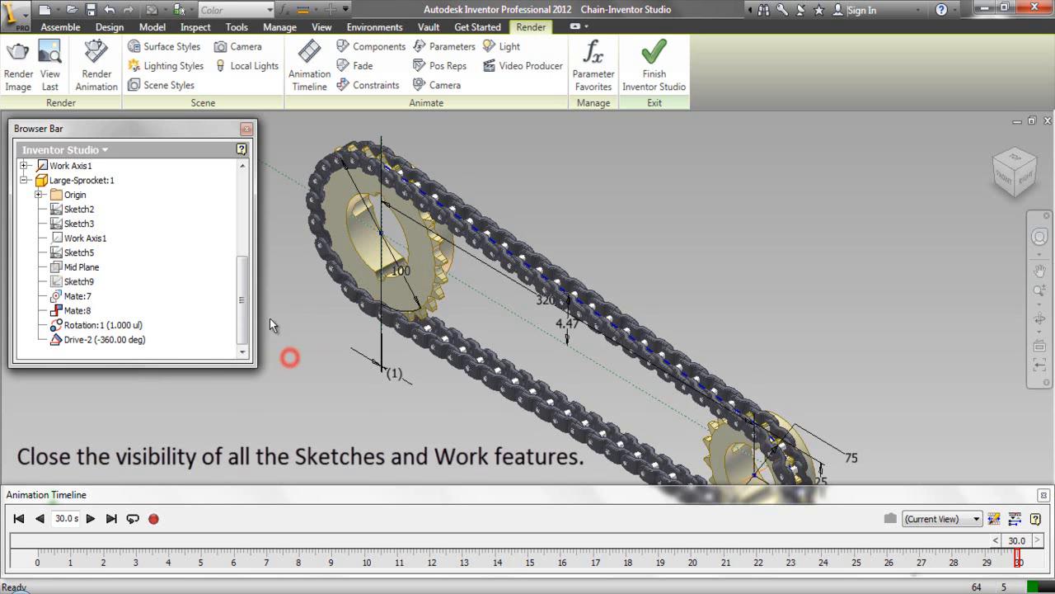
left_click(24, 180)
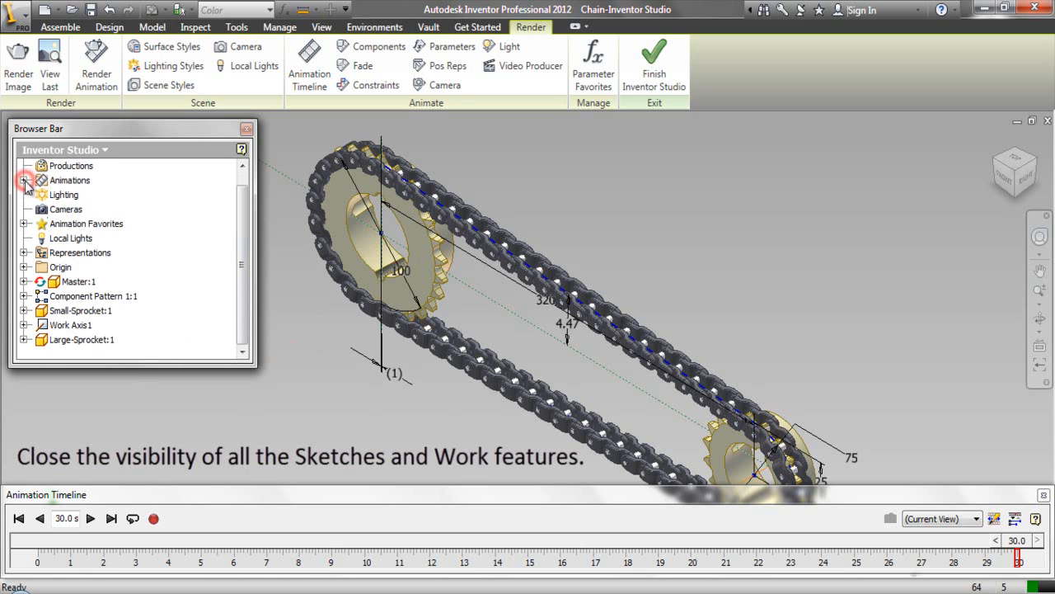
Hide Sketch1 and Sketch2 of the Master part.
left_click(60, 282)
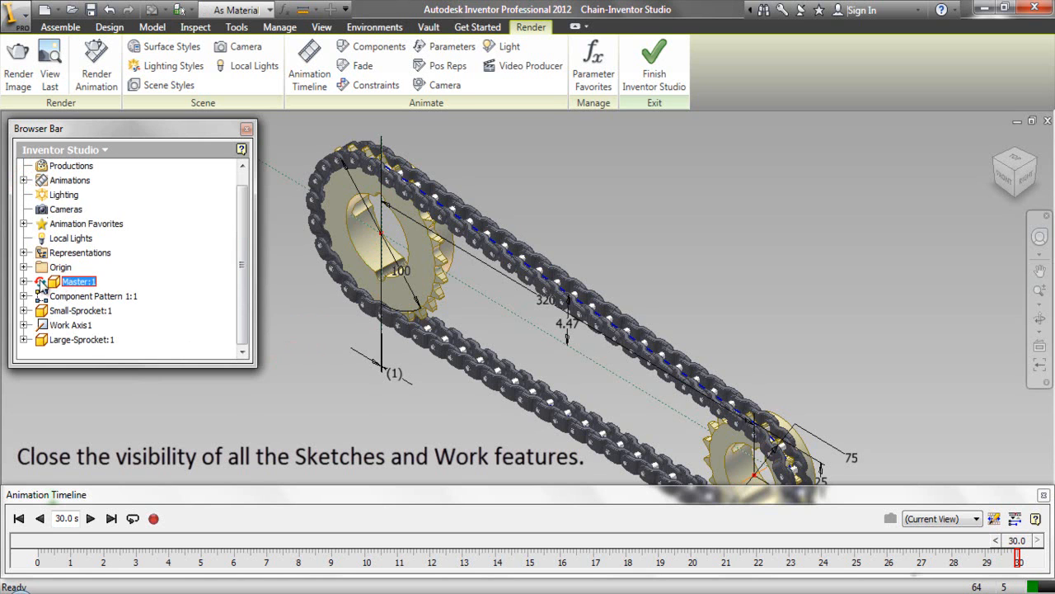
left_click(24, 282)
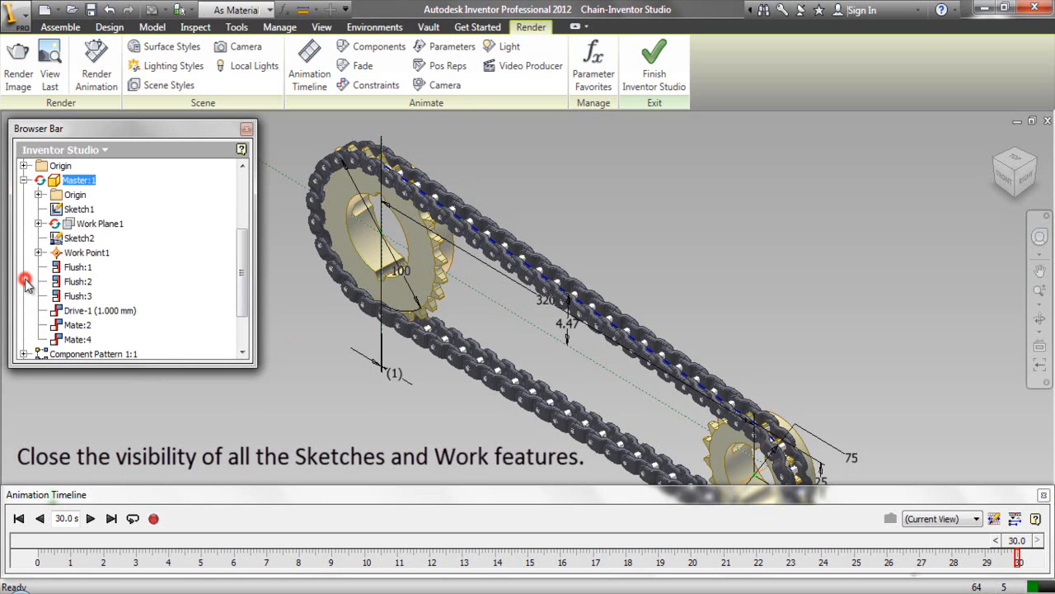
left_click(75, 209)
right_click(70, 210)
left_click(85, 268)
left_click(79, 239)
right_click(81, 240)
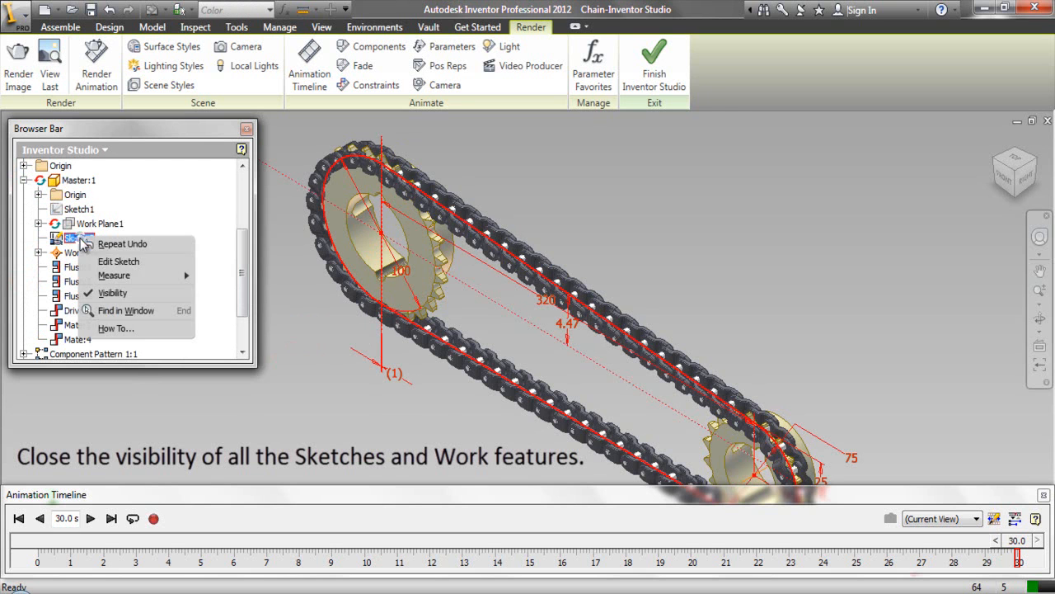
left_click(91, 293)
Hide Work Point1 of the Master part, collapse the part in the model tree and clear the selection.
left_click(85, 253)
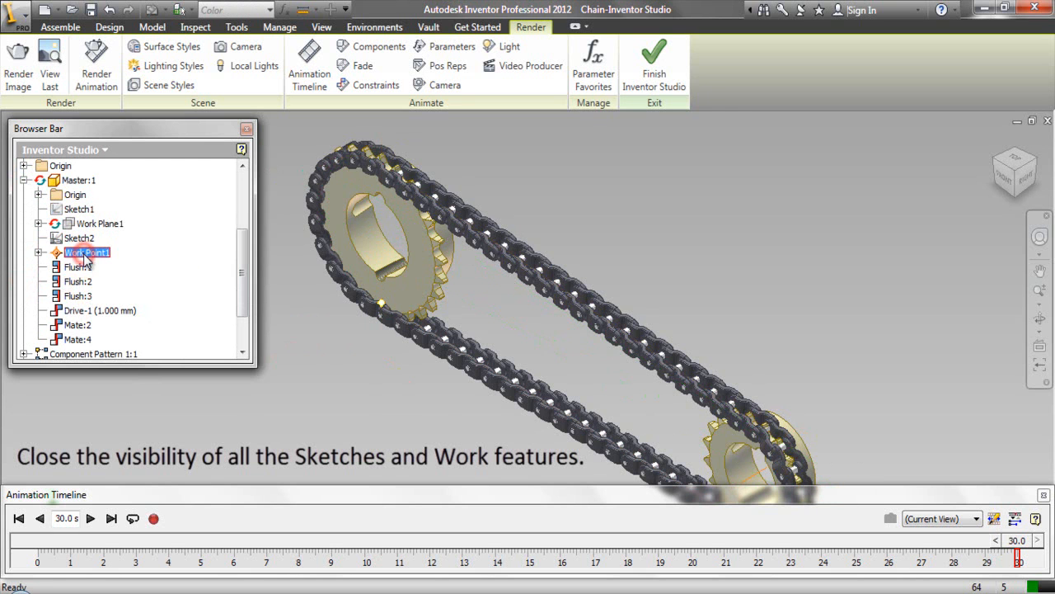
right_click(85, 254)
left_click(93, 307)
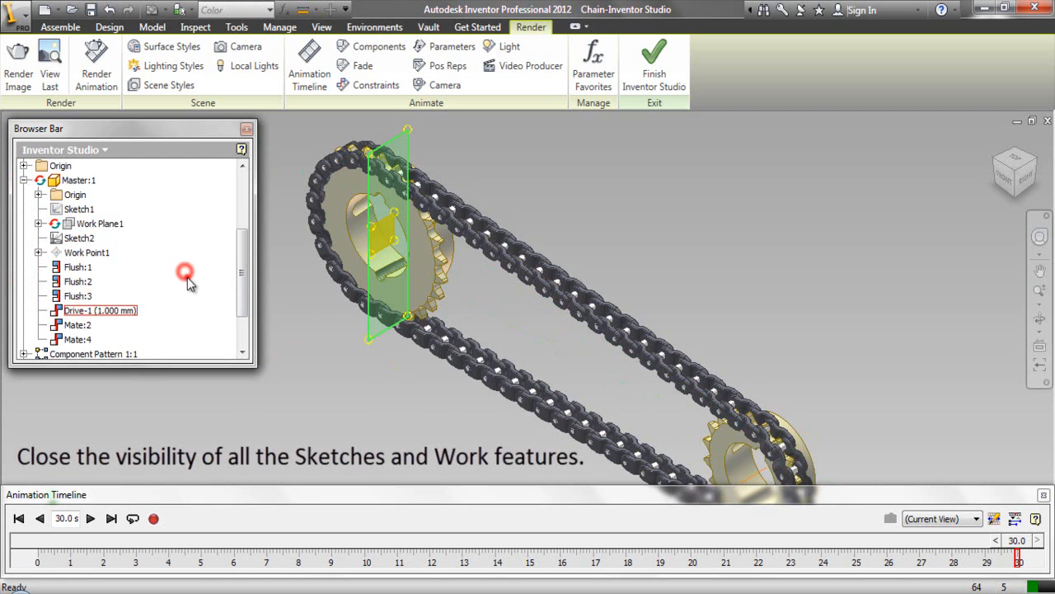
left_click(24, 180)
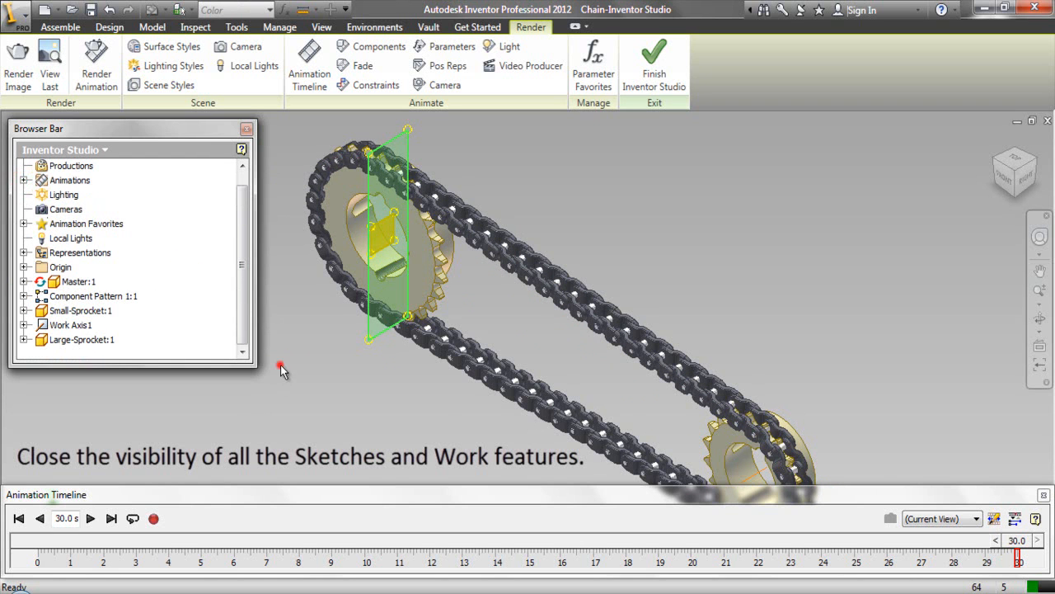
scroll(247, 217, "up", 1)
left_click(300, 283)
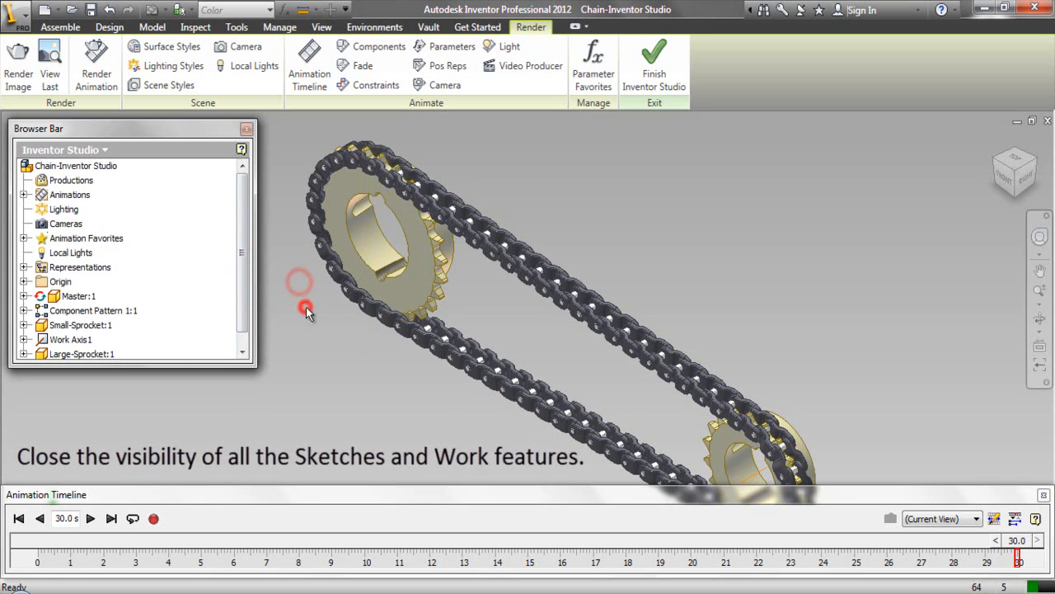
left_click(329, 341)
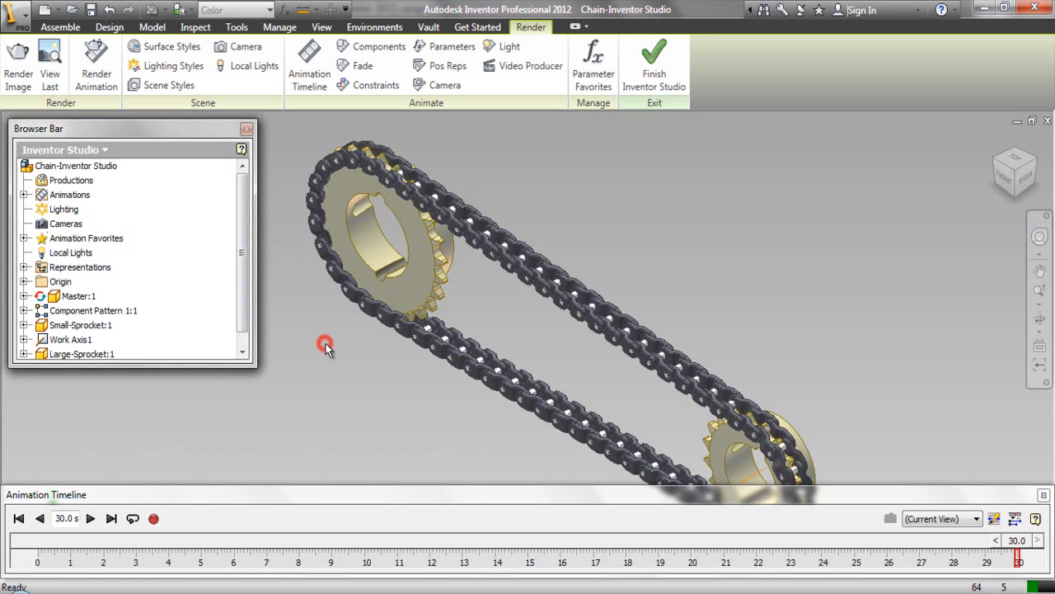
Switch the display to Clean Screen and return the animation to its start.
left_click(324, 28)
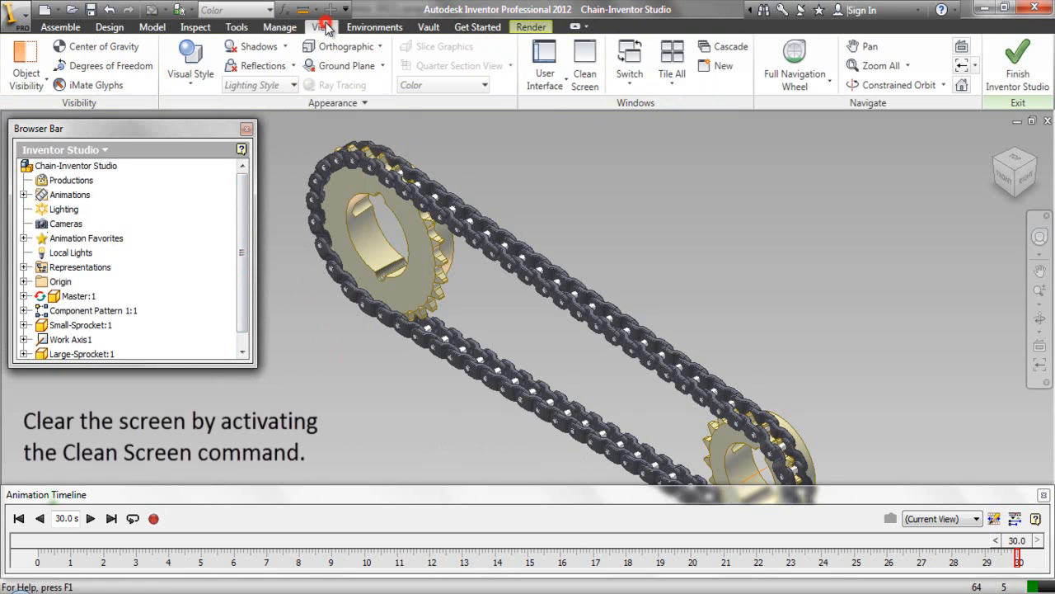
left_click(584, 74)
left_click(738, 208)
left_click(749, 192)
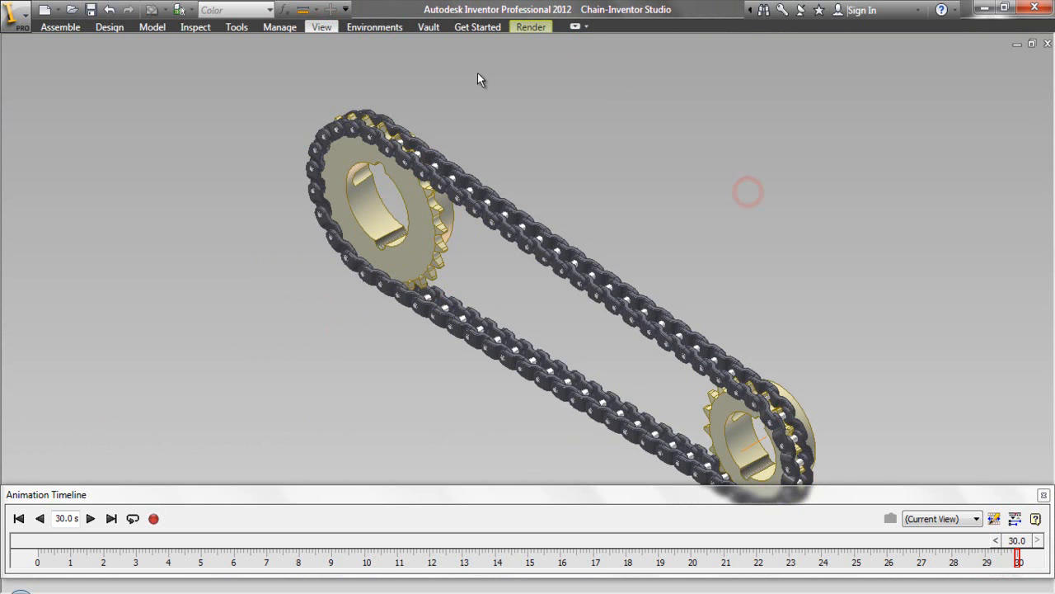
left_click(129, 495)
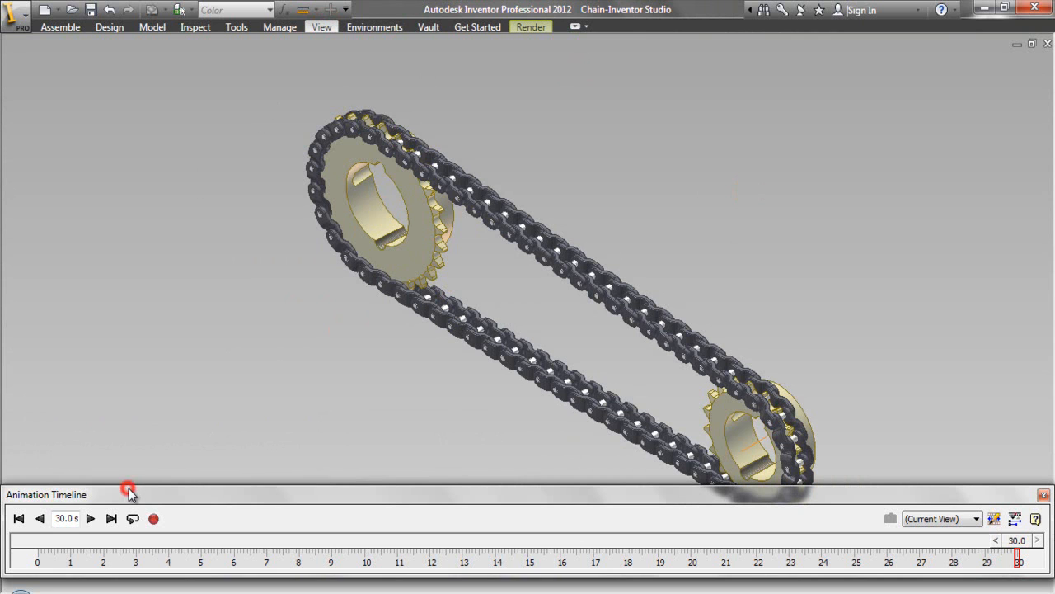
left_click(18, 518)
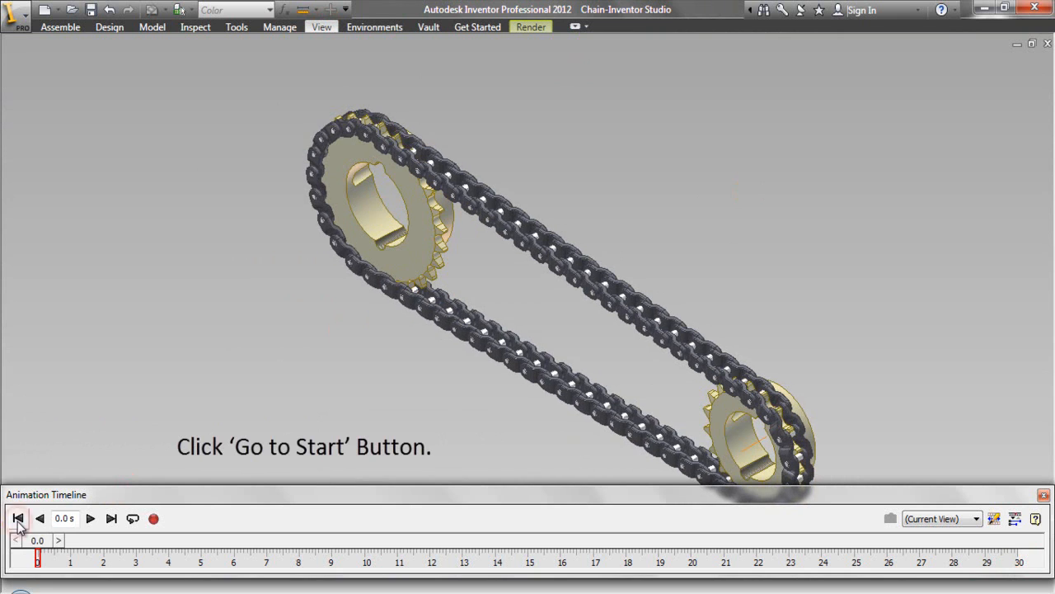
Move the Animation Timeline slightly lower, clear of the chain drive, and play the animation from 0 s.
left_click(541, 313)
left_click(1005, 204)
left_click(1038, 211)
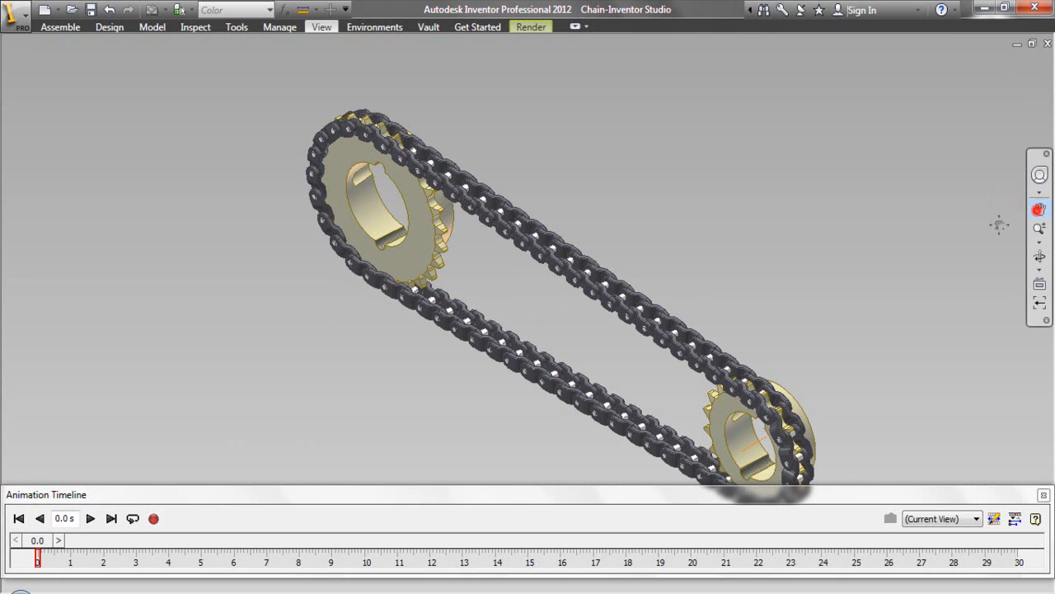
mouse_move(613, 325)
left_mouse_down()
mouse_move(624, 266)
mouse_move(595, 261)
left_mouse_up()
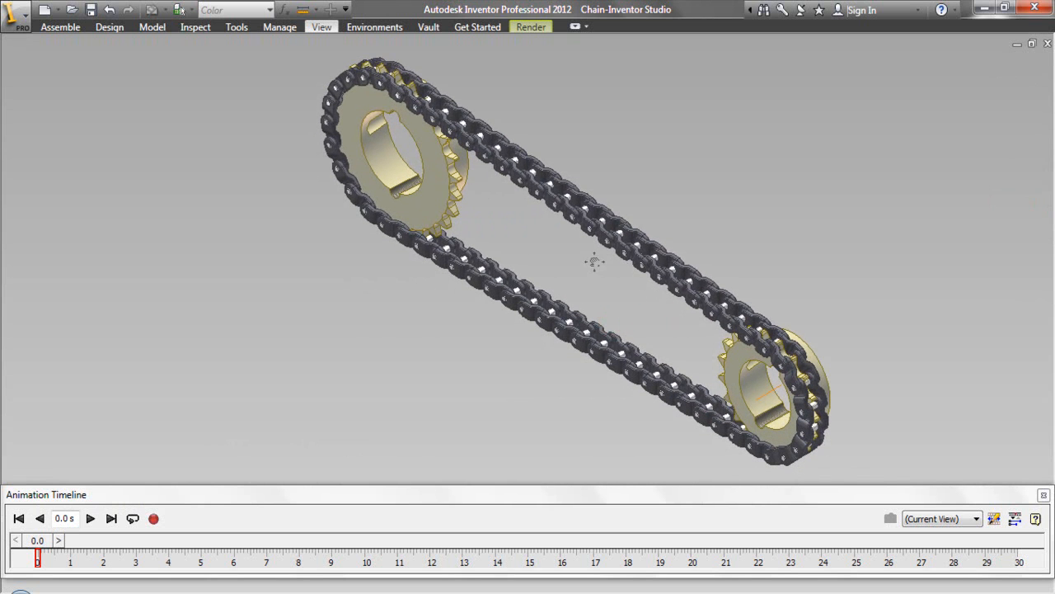
right_click(594, 261)
left_click(607, 290)
left_click_drag(608, 290, 609, 293)
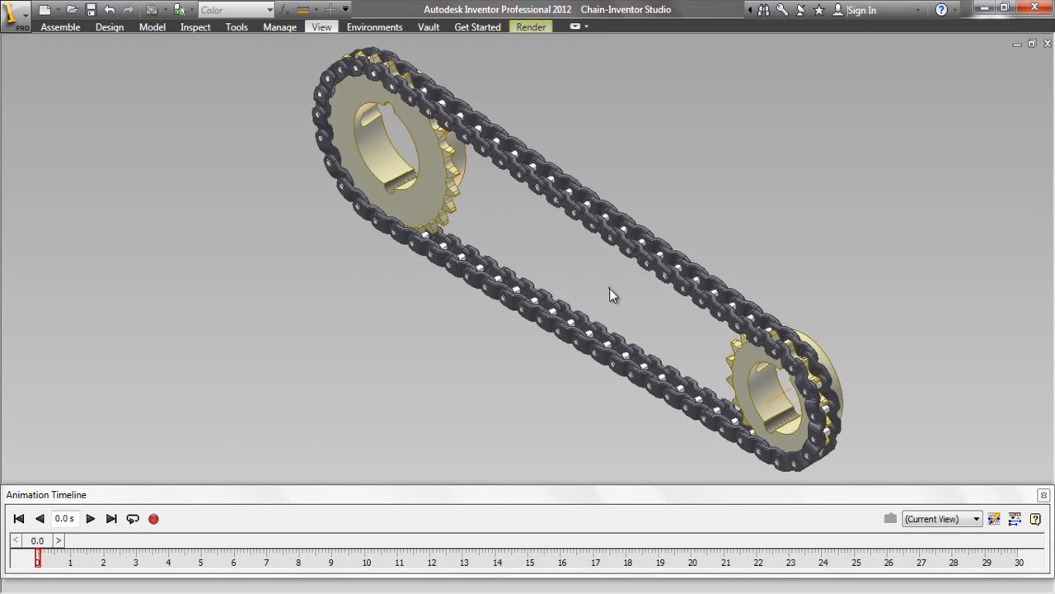
right_click(609, 292)
left_click(625, 296)
left_click(157, 492)
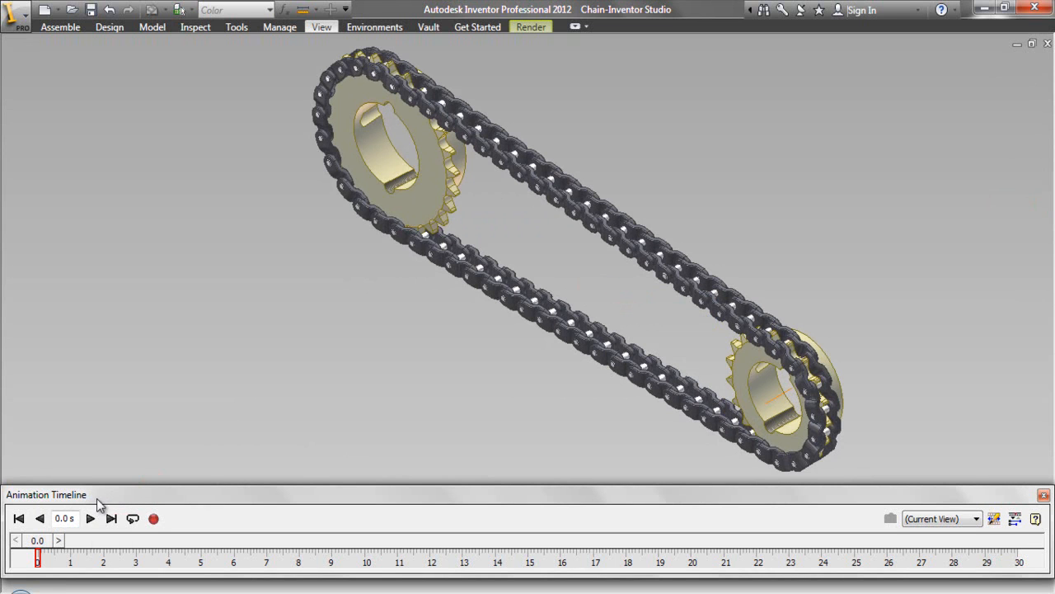
left_click_drag(97, 502, 96, 511)
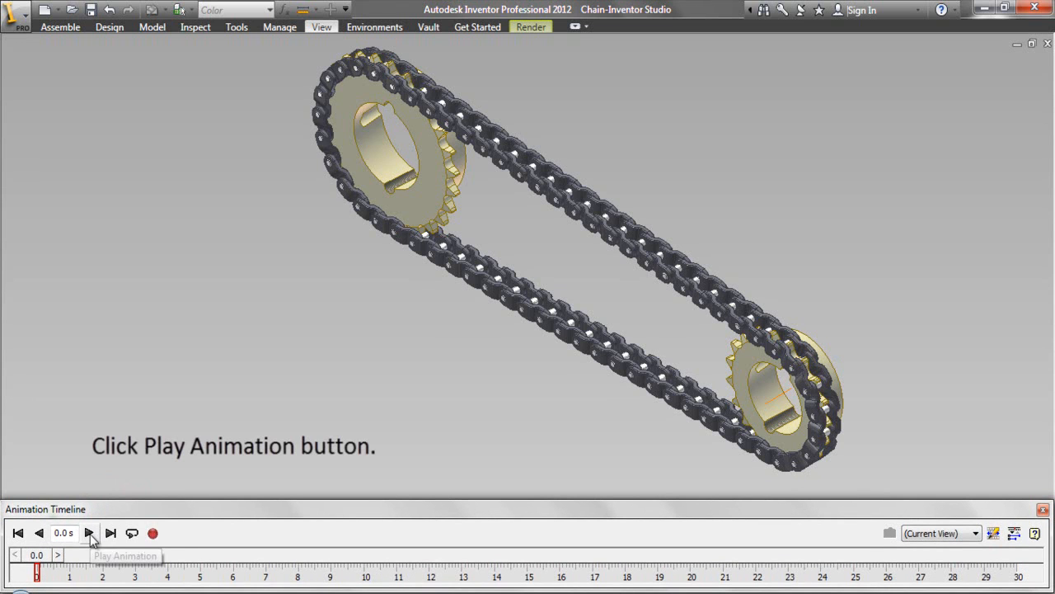
left_click(89, 532)
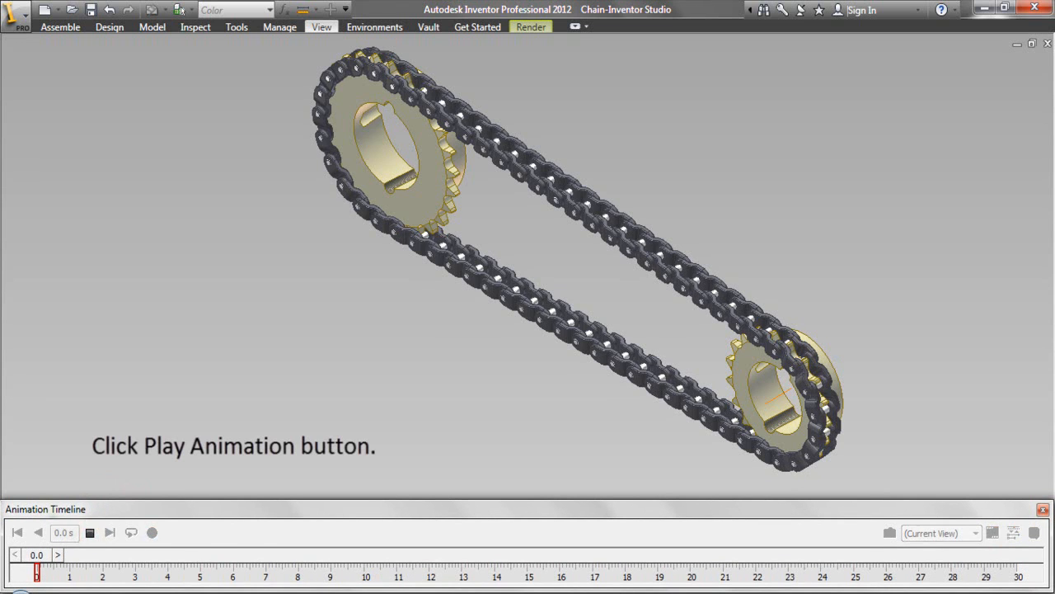